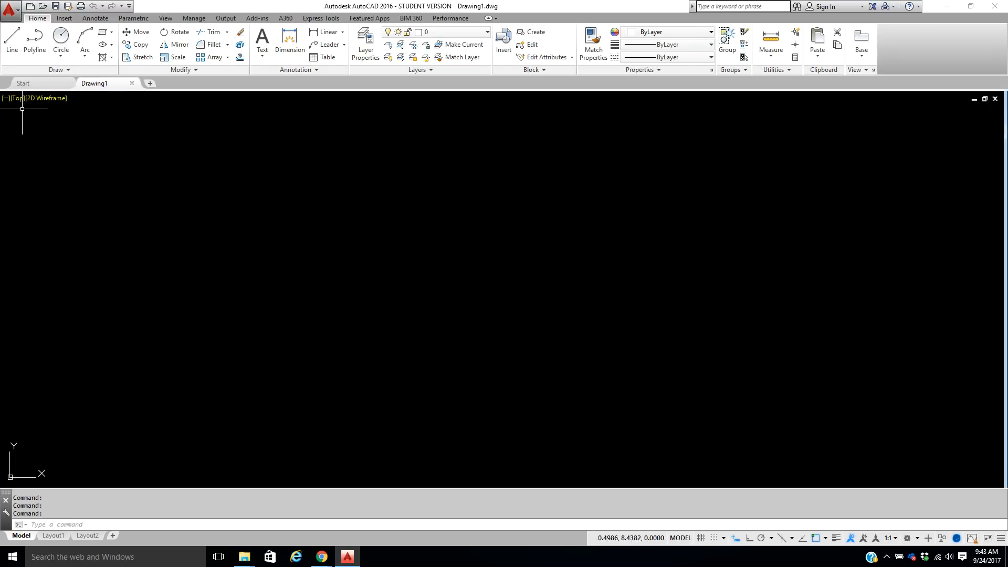
Step: Draw a continuous zigzag of eight connected line segments that cross one another, and finish the Line command
click(12, 45)
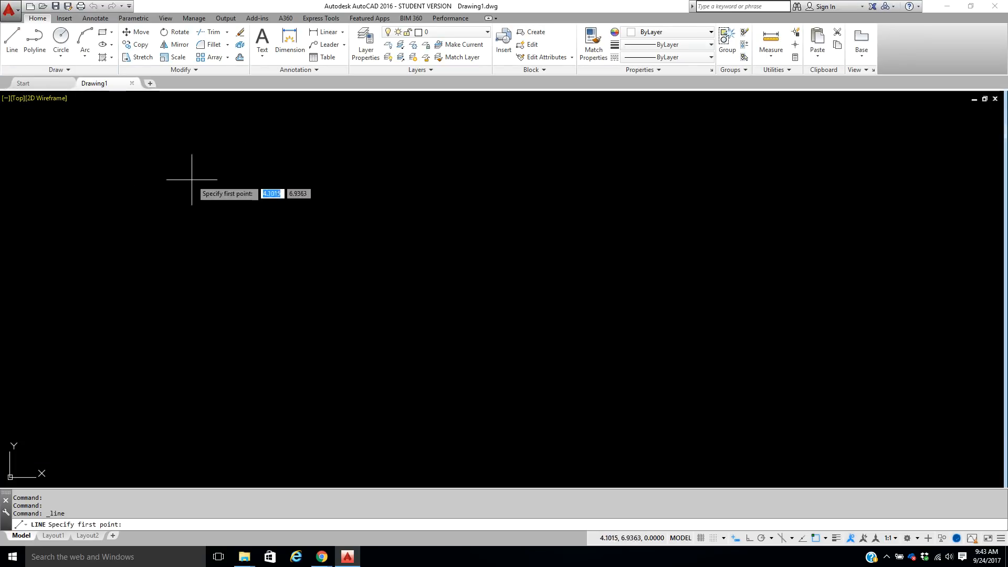
click(212, 168)
click(298, 362)
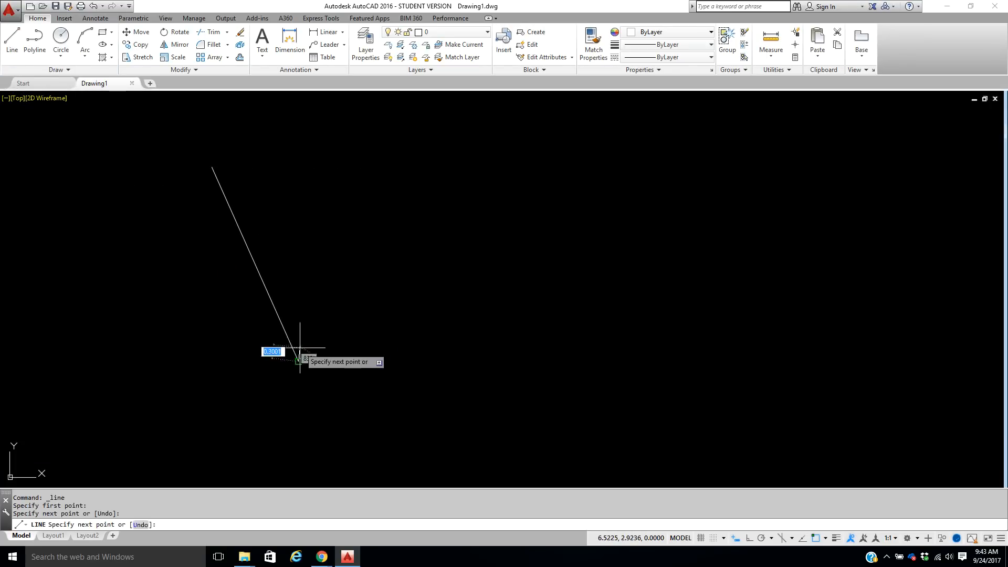
click(341, 211)
click(396, 377)
click(487, 150)
click(530, 337)
click(179, 233)
click(319, 161)
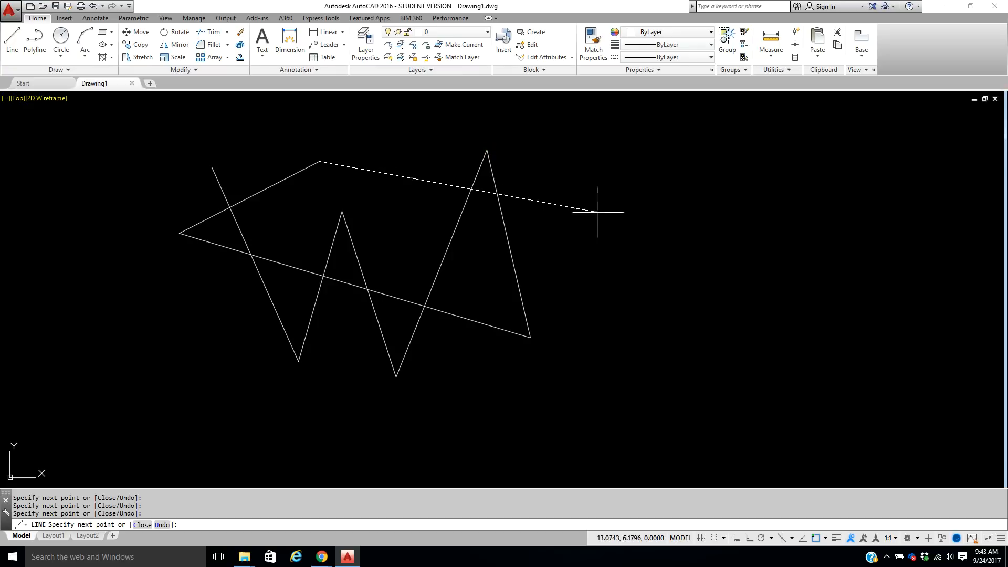
click(626, 229)
right_click(626, 229)
click(654, 239)
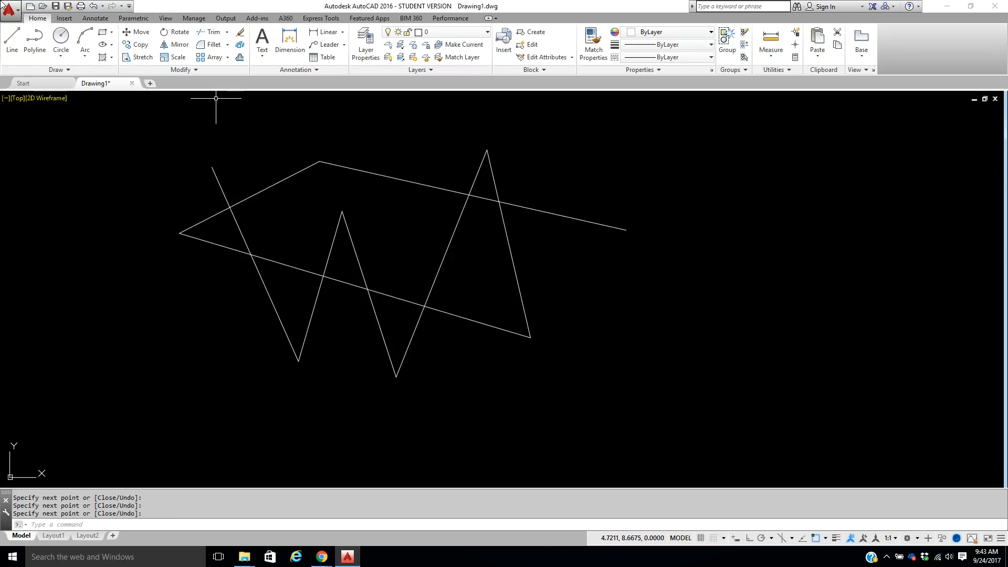
Step: Draw a circle with a radius of about 2.35 over the zigzag lines, plus a smaller circle overlapping its right side
click(61, 40)
click(402, 240)
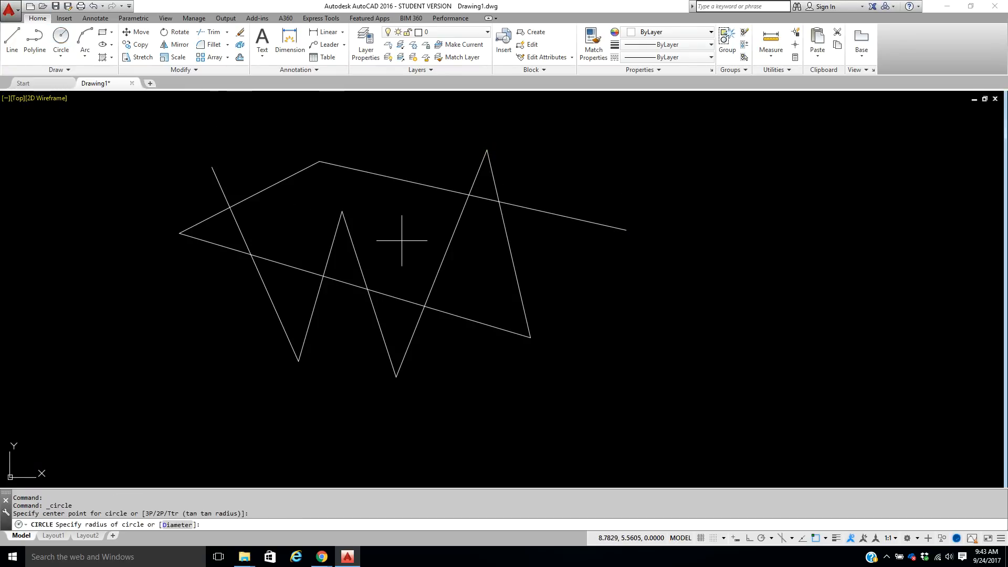
click(464, 327)
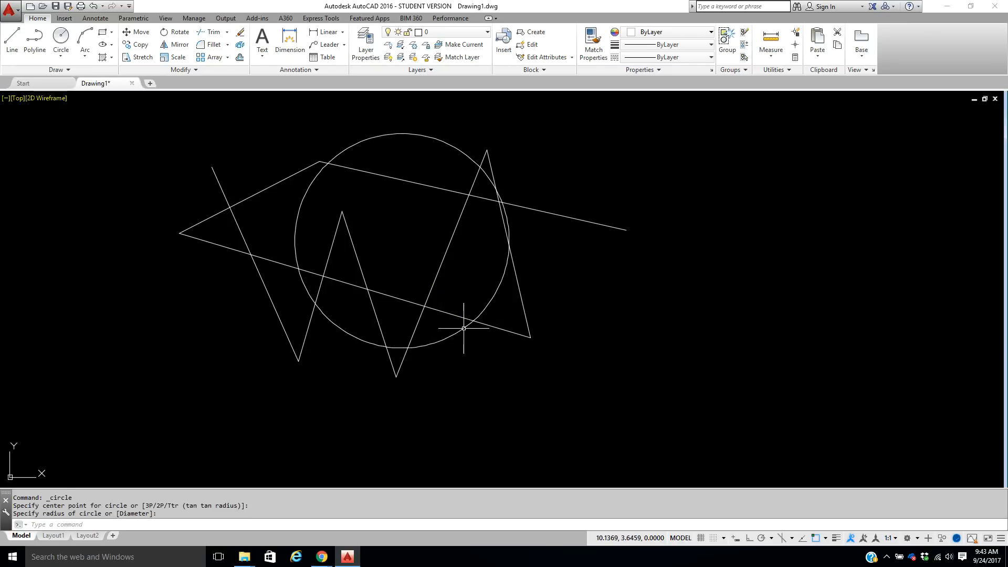
right_click(657, 184)
click(687, 192)
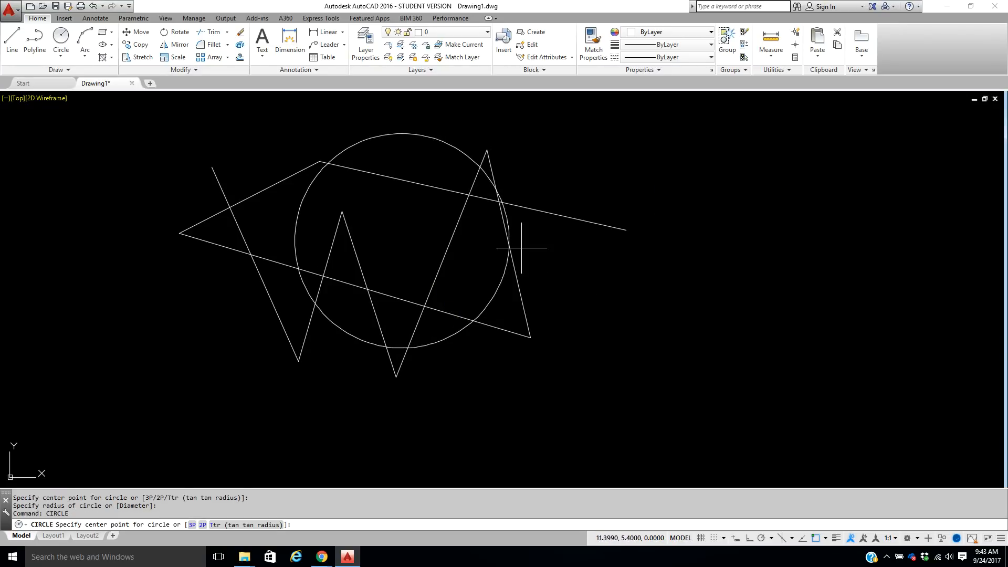
click(487, 255)
click(552, 261)
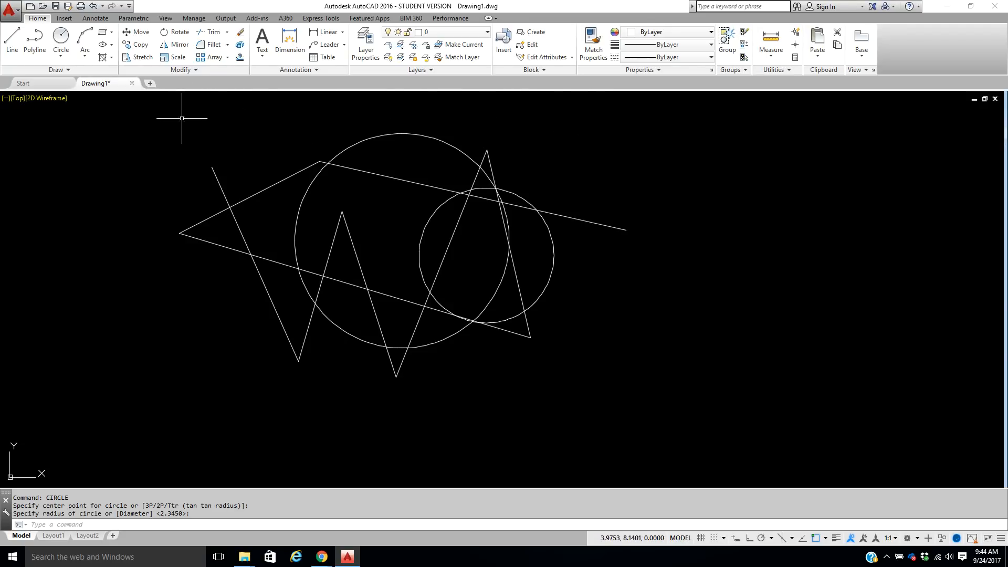
click(227, 32)
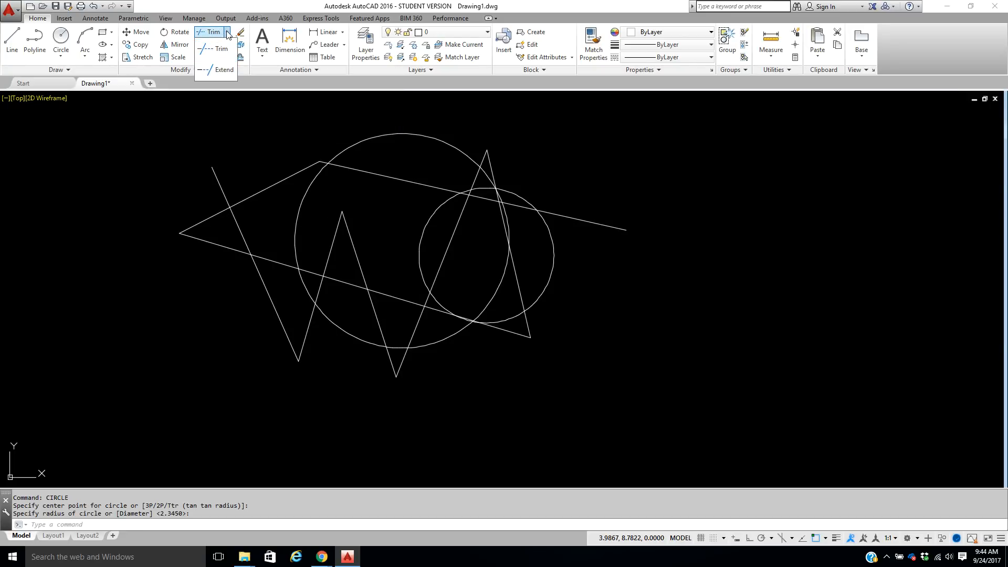
click(227, 33)
click(228, 33)
click(227, 33)
click(228, 33)
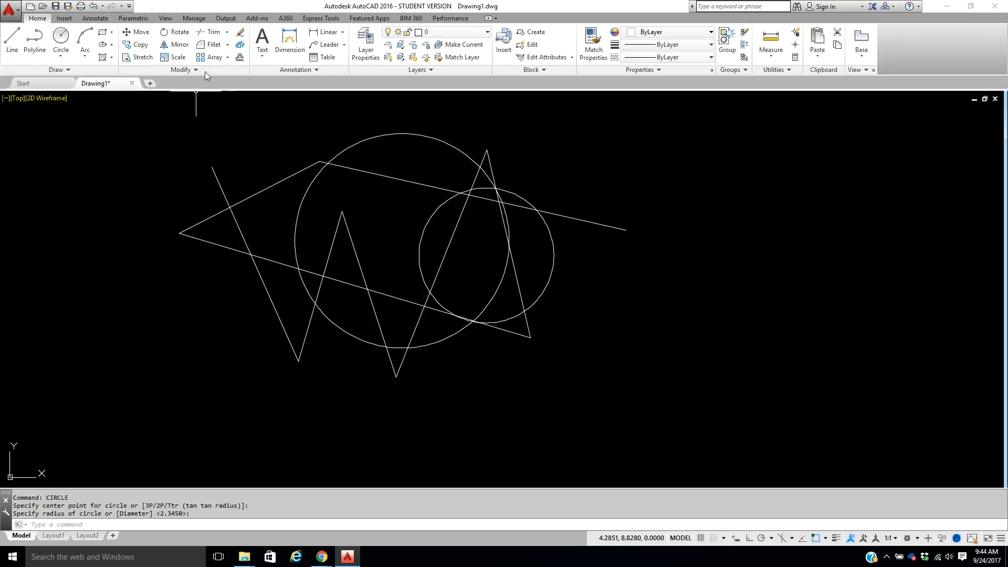
Step: Using the large circle as the cutting edge, trim the upper line, the small circle and a zigzag line inside it
click(214, 33)
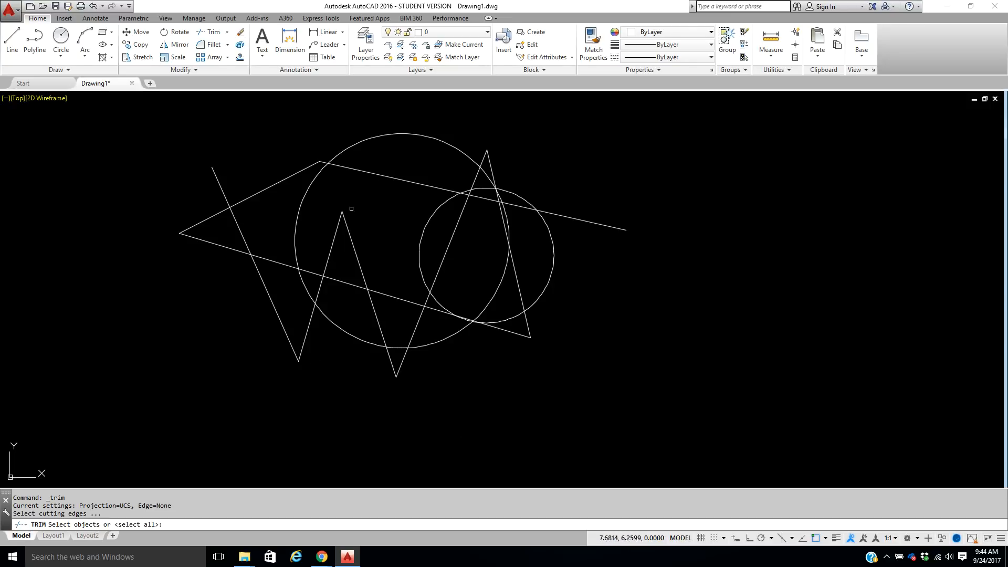
click(398, 133)
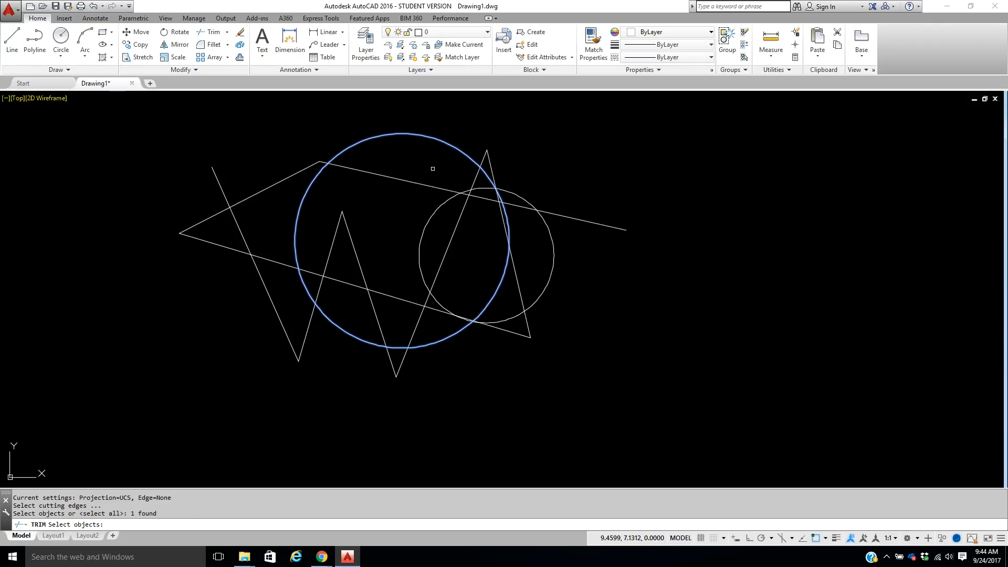
key(Return)
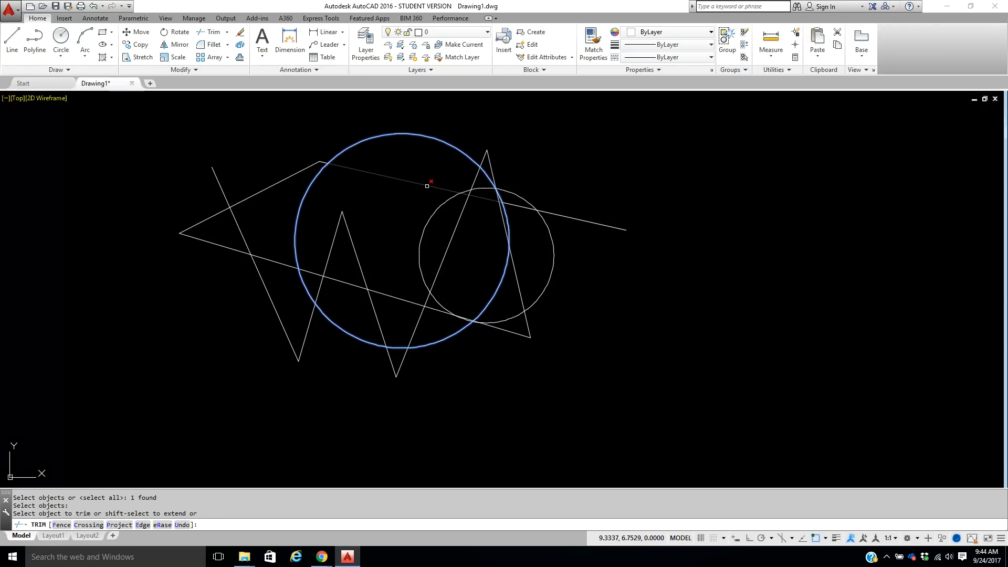
click(427, 186)
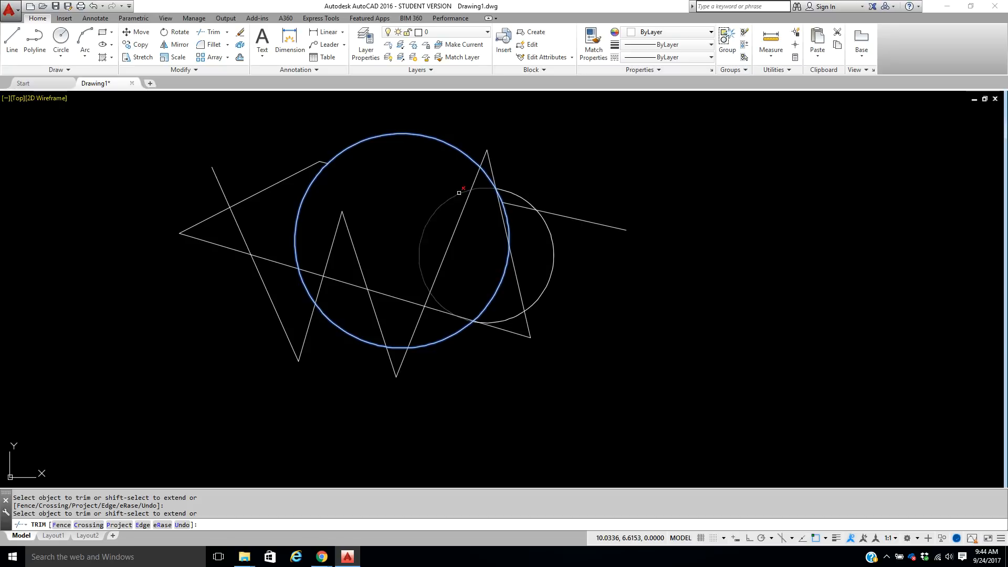
click(458, 195)
click(501, 193)
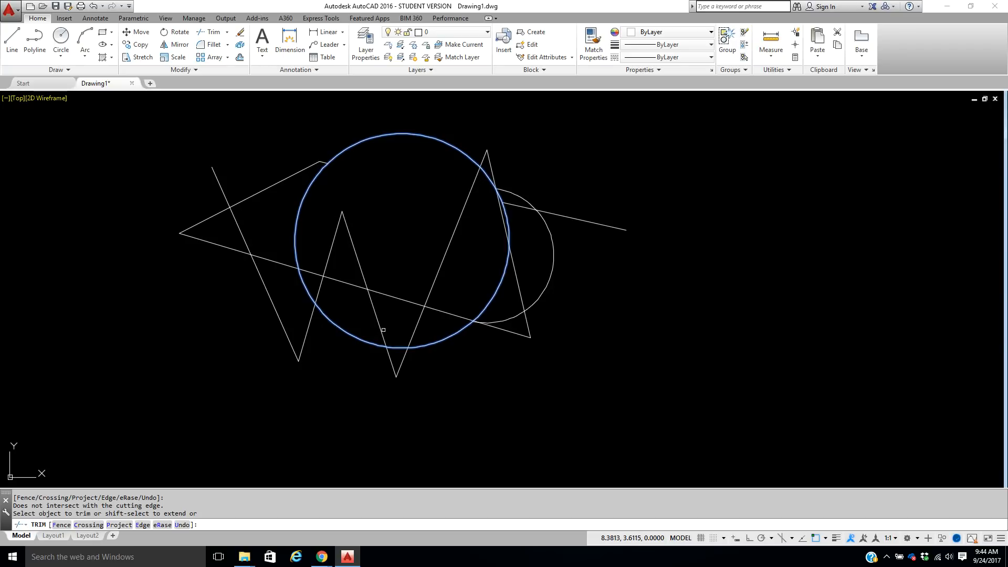
click(383, 325)
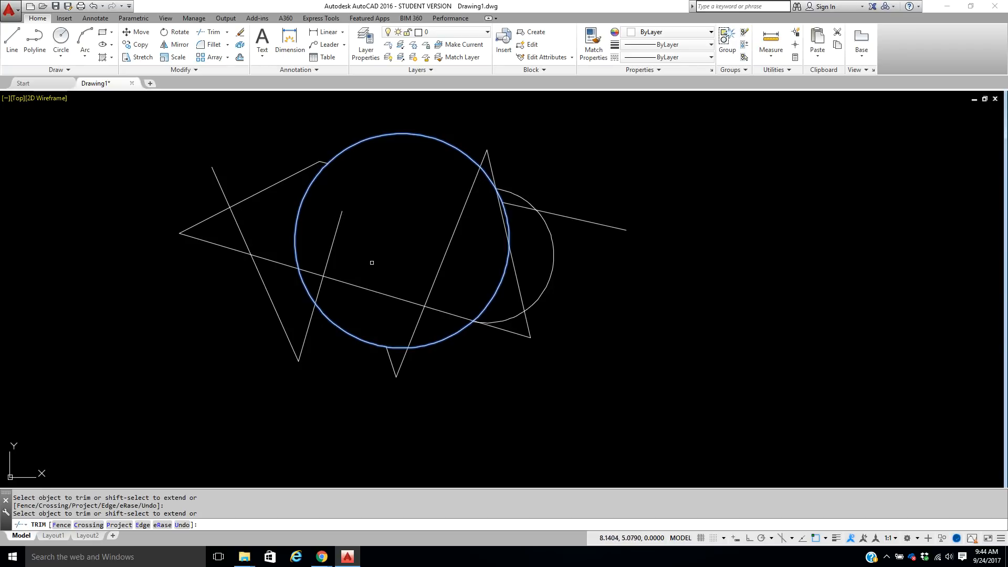
Step: Trim the tip of the rising zigzag line outside the large circle, end Trim, and undo the whole trim operation
click(440, 141)
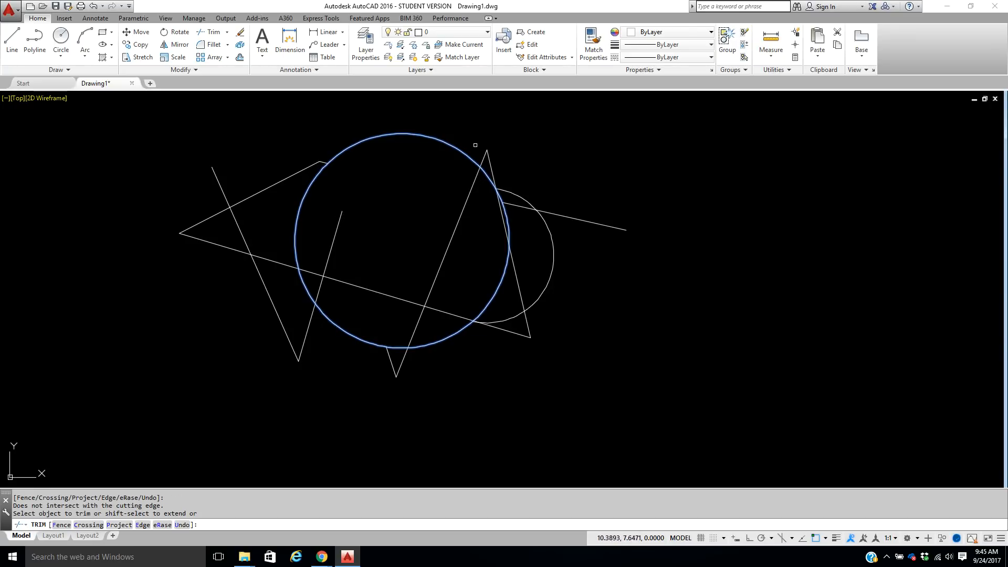
click(481, 155)
click(452, 145)
right_click(406, 202)
click(413, 209)
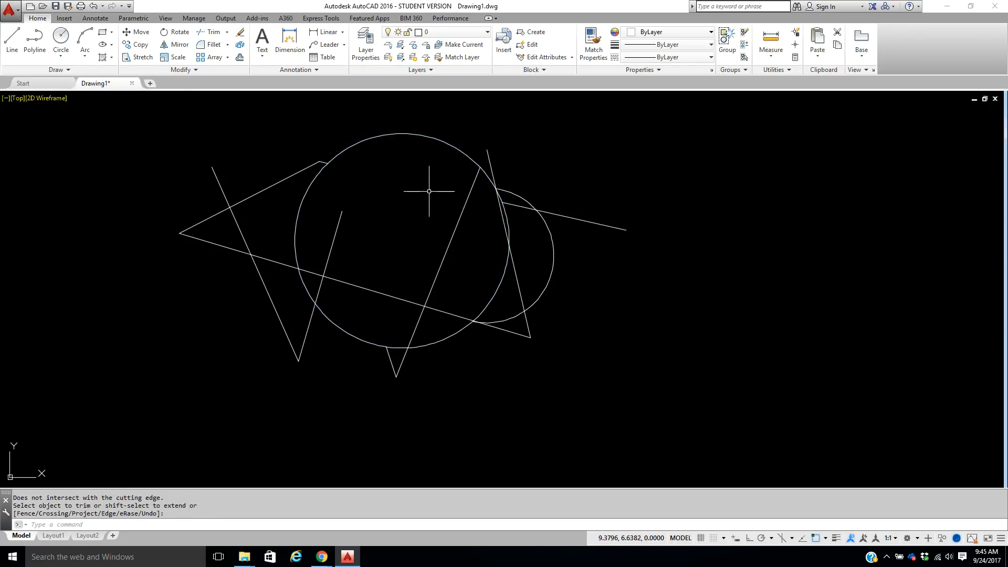
click(92, 7)
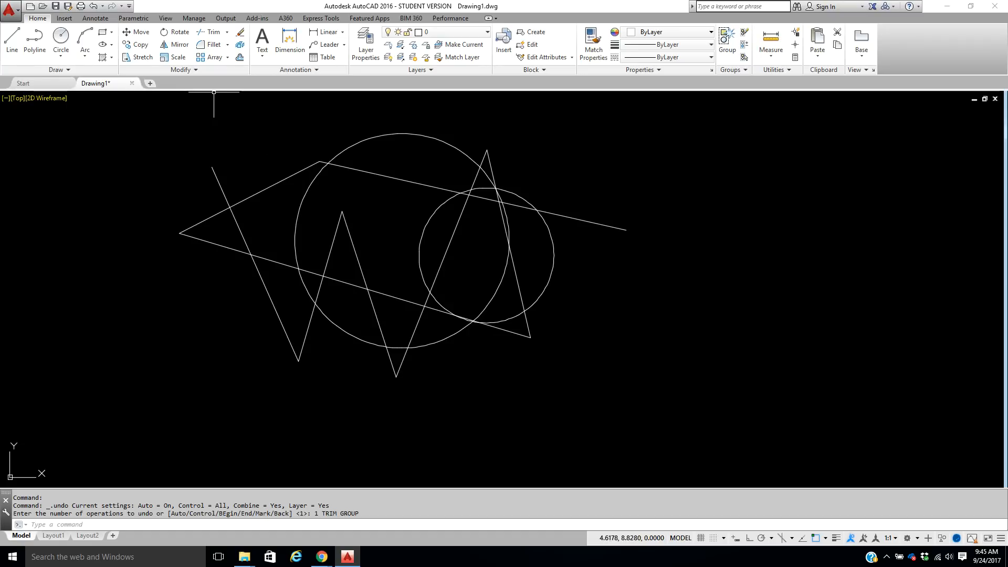
Step: With the two leftmost zigzag lines as cutting edges, trim the long lower diagonal between them
click(210, 33)
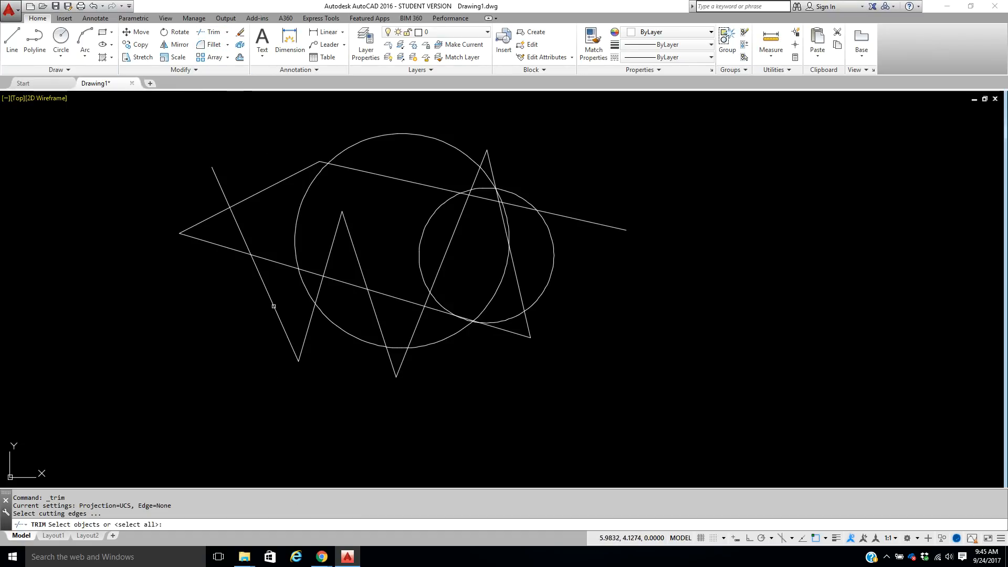
click(274, 306)
click(319, 287)
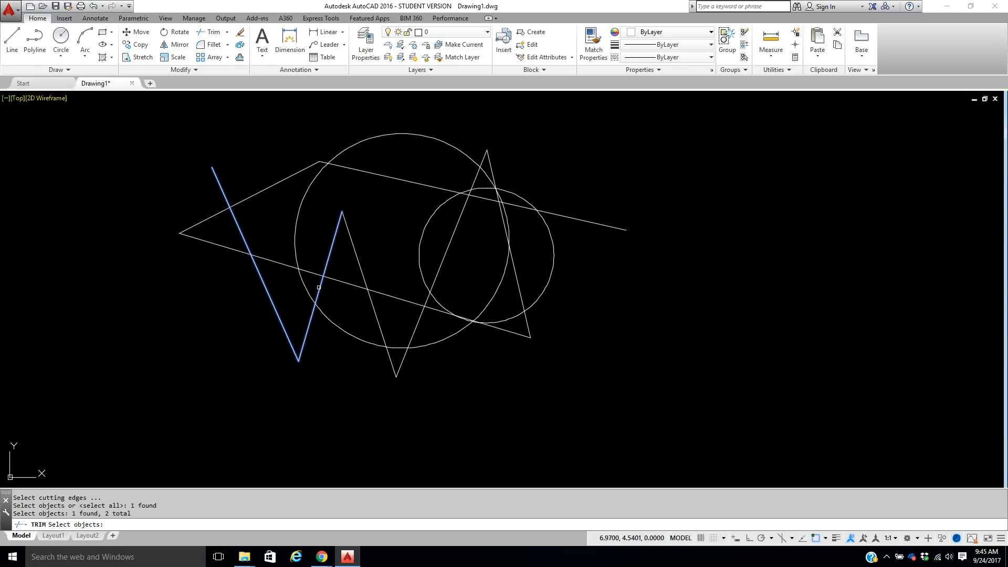
key(Return)
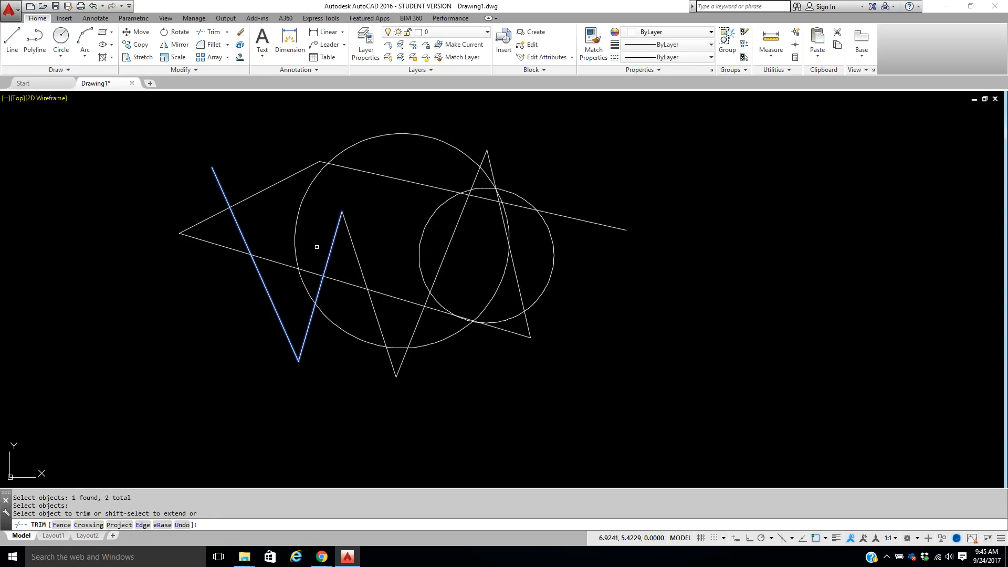
click(302, 249)
click(289, 268)
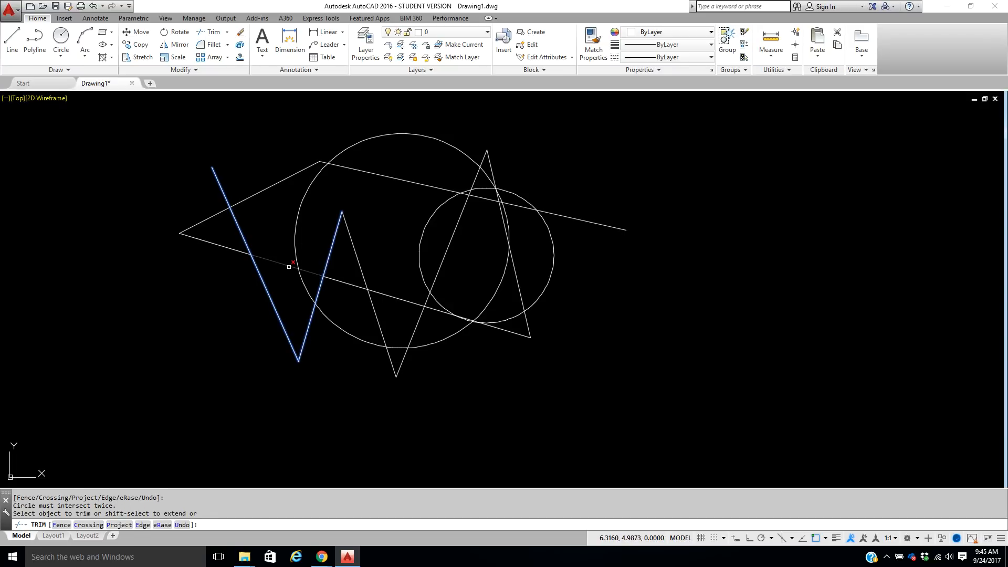
Step: Trim the upper-left line beyond the first zigzag line, end Trim, and undo the whole trim operation
click(301, 282)
click(270, 184)
click(288, 202)
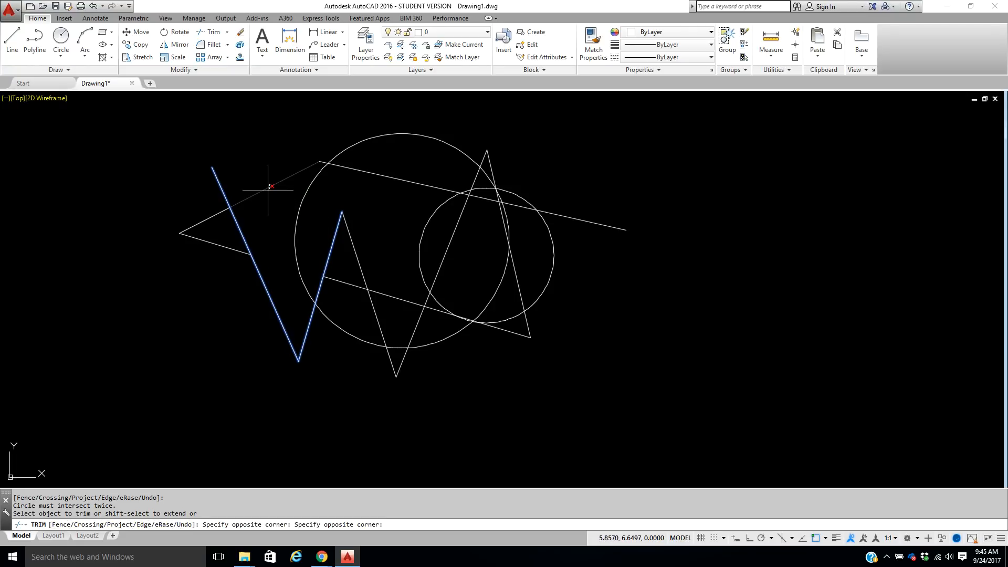
click(254, 183)
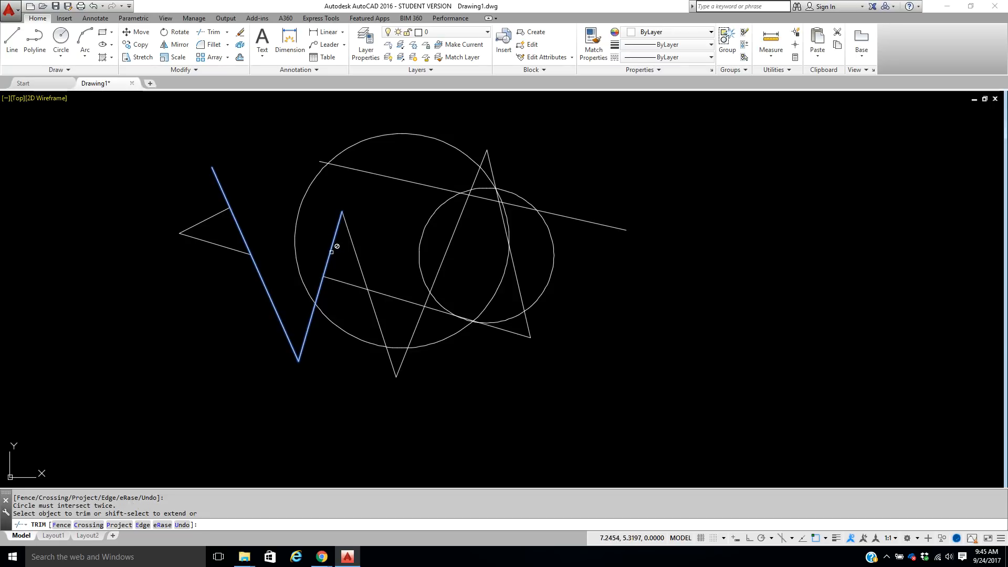
right_click(256, 162)
click(278, 167)
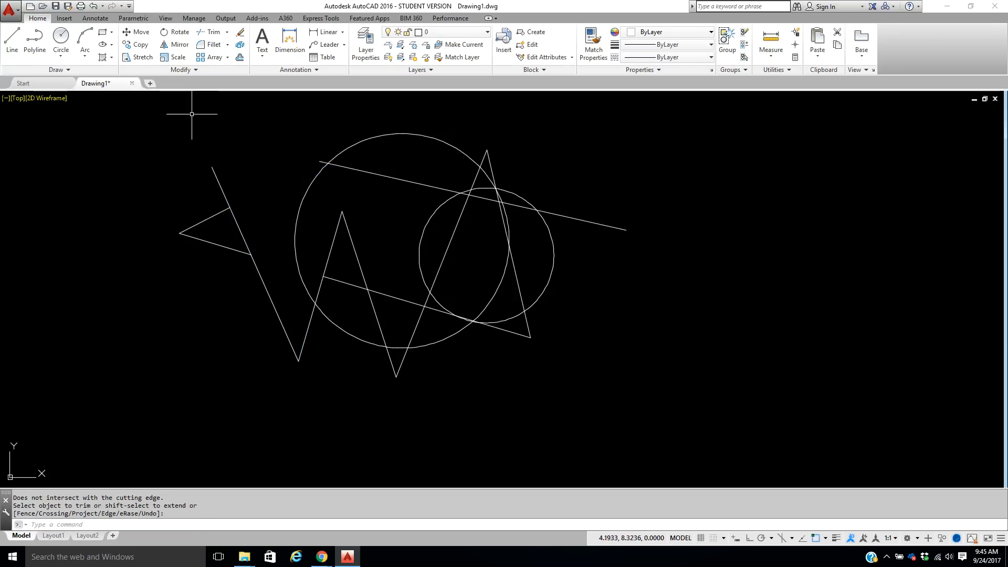
click(93, 6)
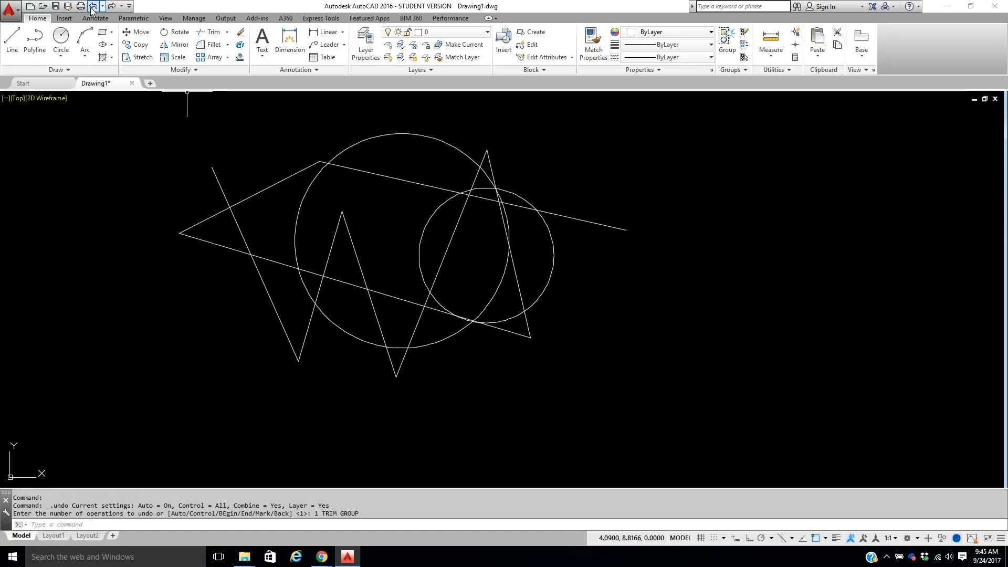
Step: Using all objects as cutting edges, trim the large circle's left arc and the adjoining sections of the upper and lower-left lines
click(213, 33)
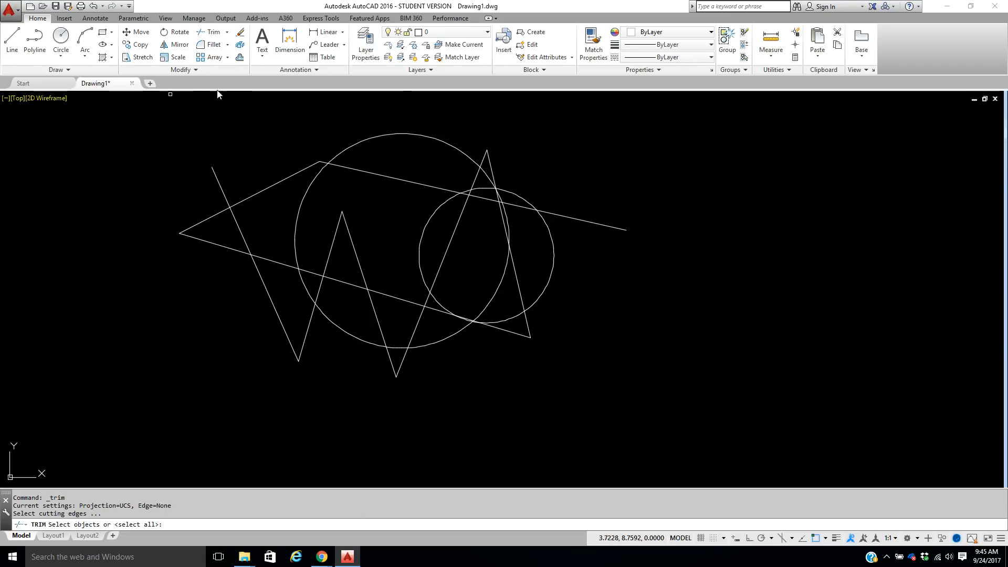
key(Return)
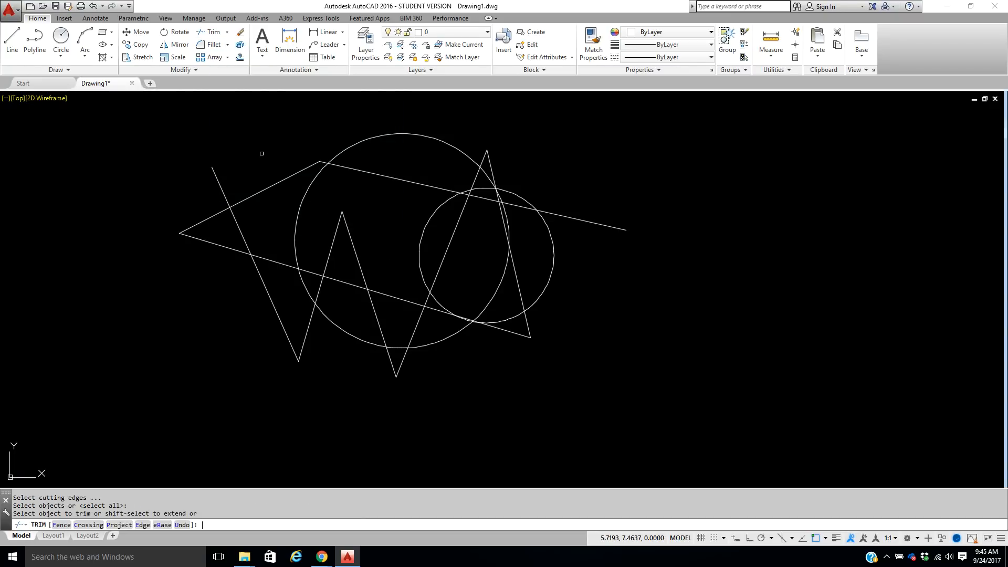
click(294, 243)
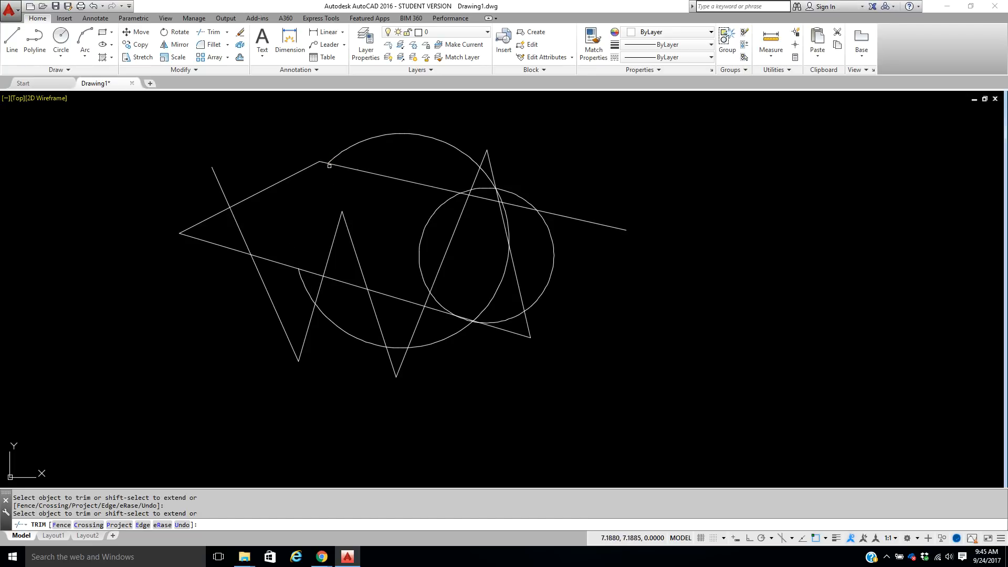
click(346, 168)
click(287, 177)
click(216, 240)
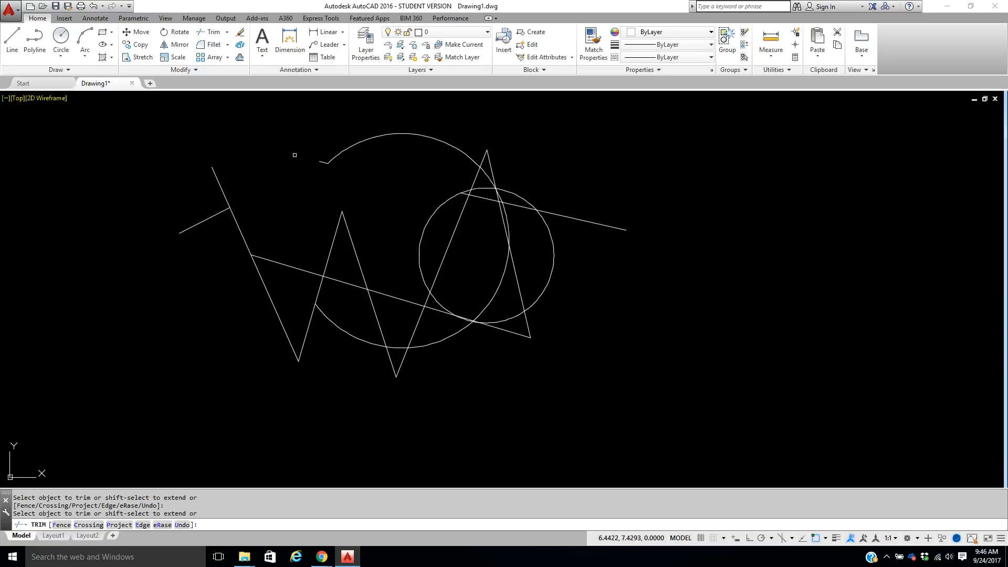
Step: Try to trim the short line stub at the upper-left end of the large arc, and finish the Trim command
click(324, 164)
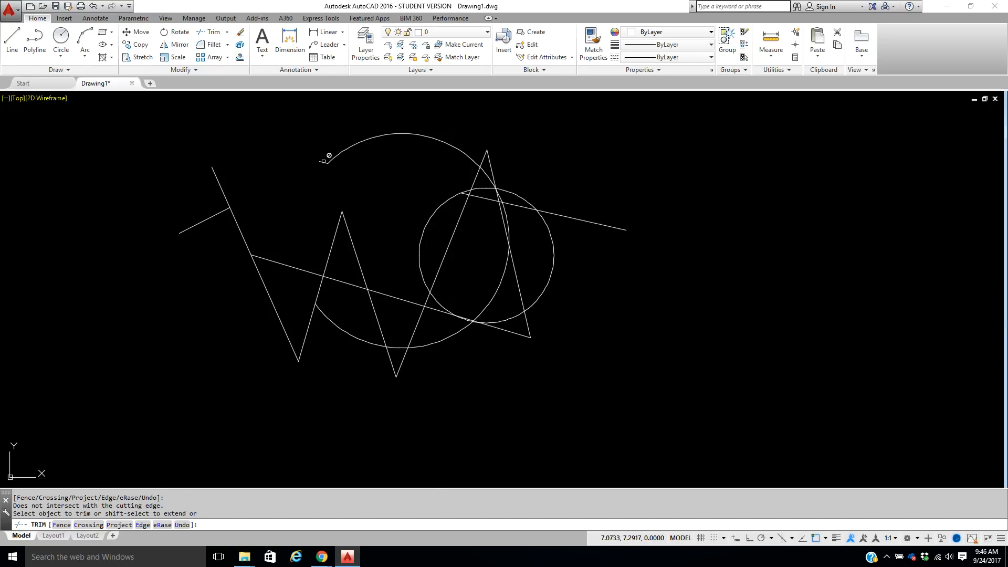
scroll(324, 161, up, 5)
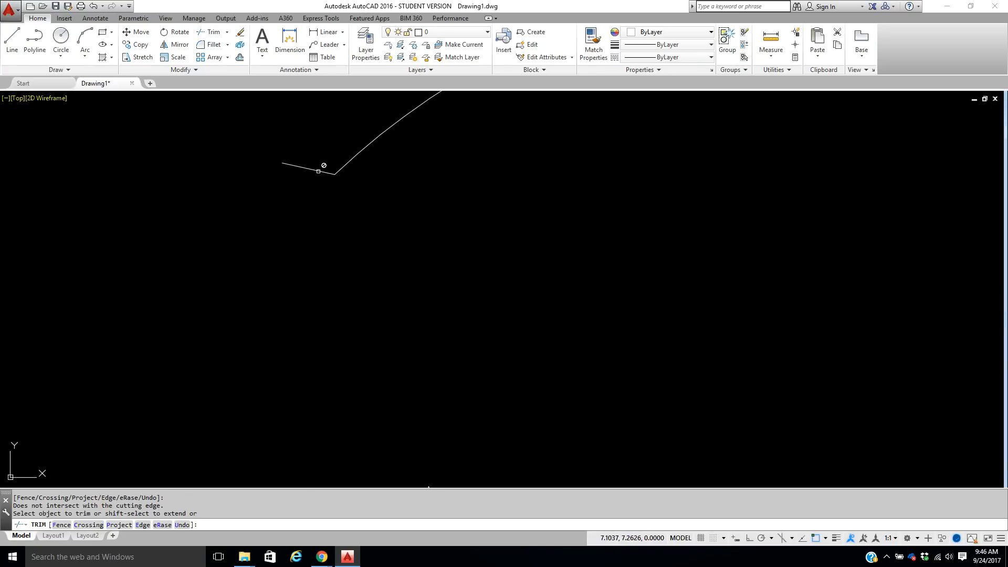
right_click(298, 217)
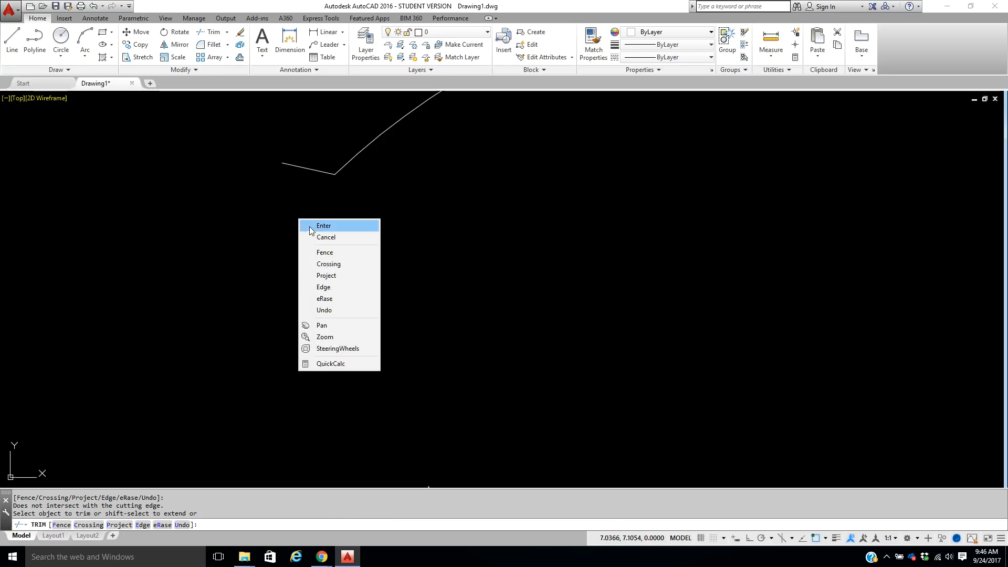
click(310, 225)
scroll(308, 219, down, 4)
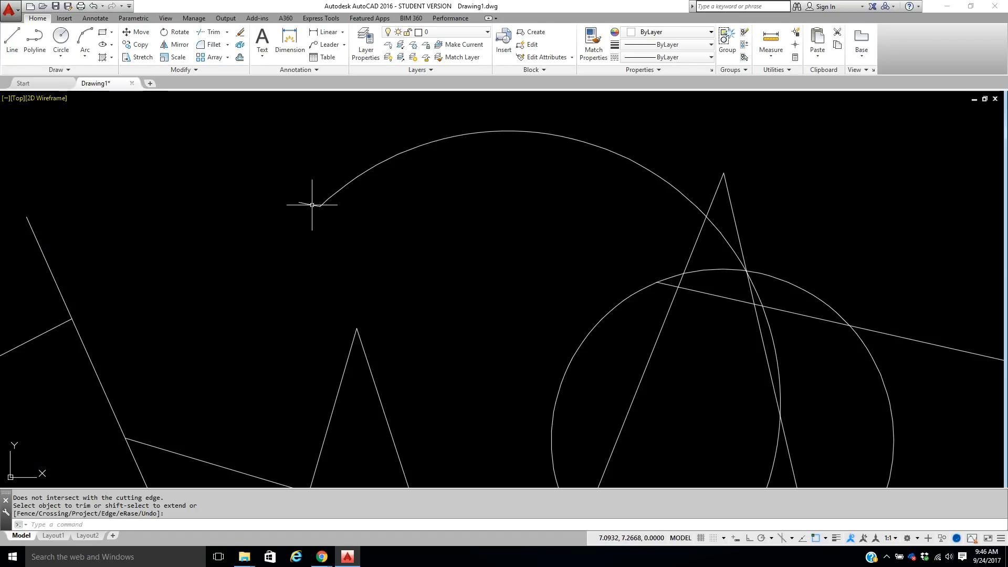
Step: Erase the short line stub at the upper-left end of the large arc
key(Return)
click(311, 204)
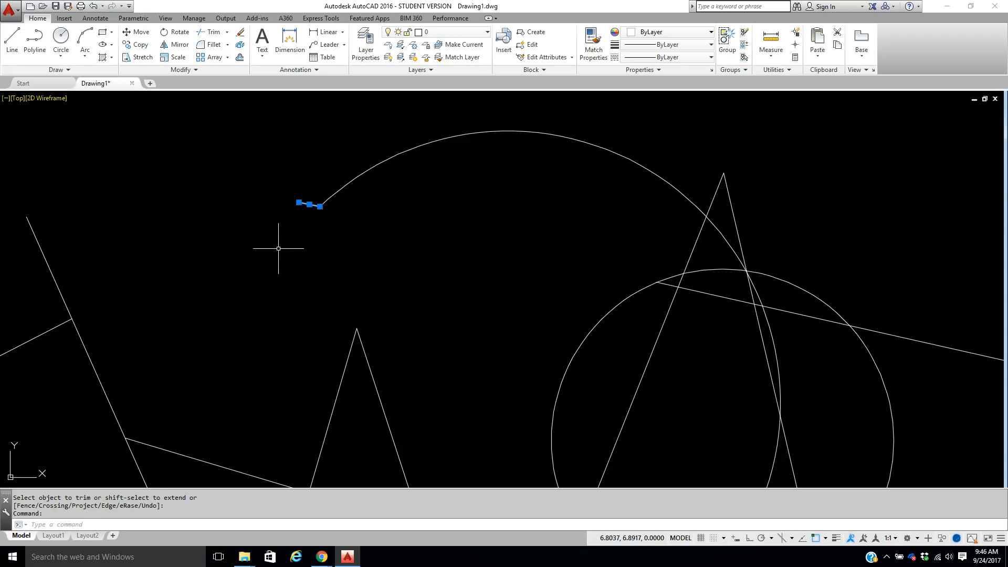
key(Delete)
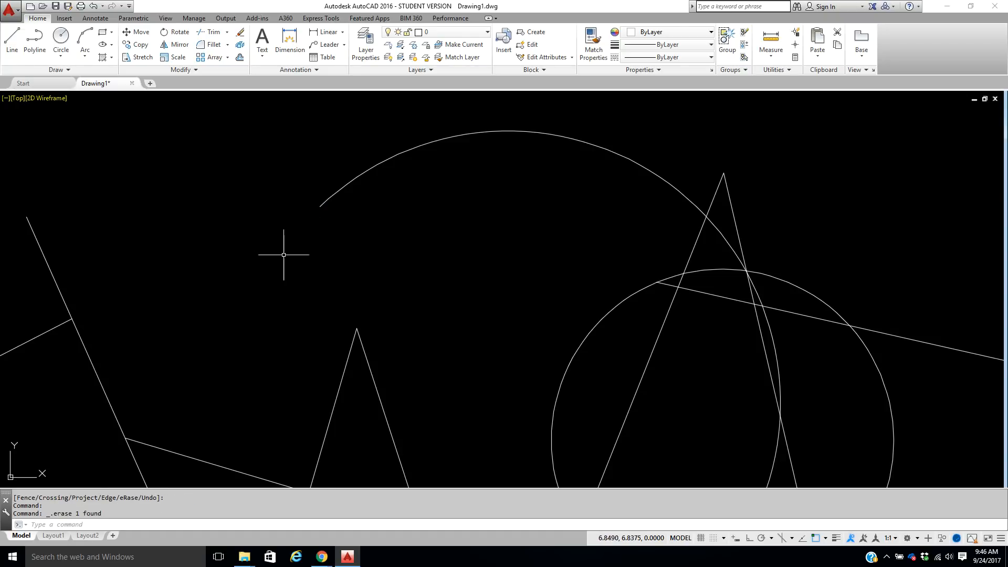
Step: With the large arc as boundary edge, try to extend a line at the first zigzag peak, and end Extend
scroll(283, 254, down, 2)
scroll(357, 283, down, 2)
middle_drag(411, 284, 383, 183)
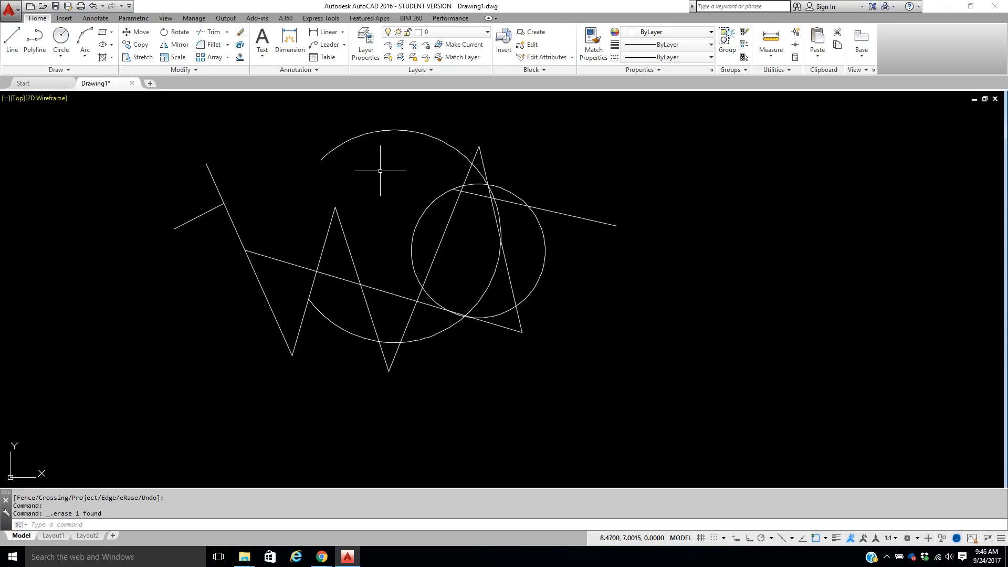
click(227, 32)
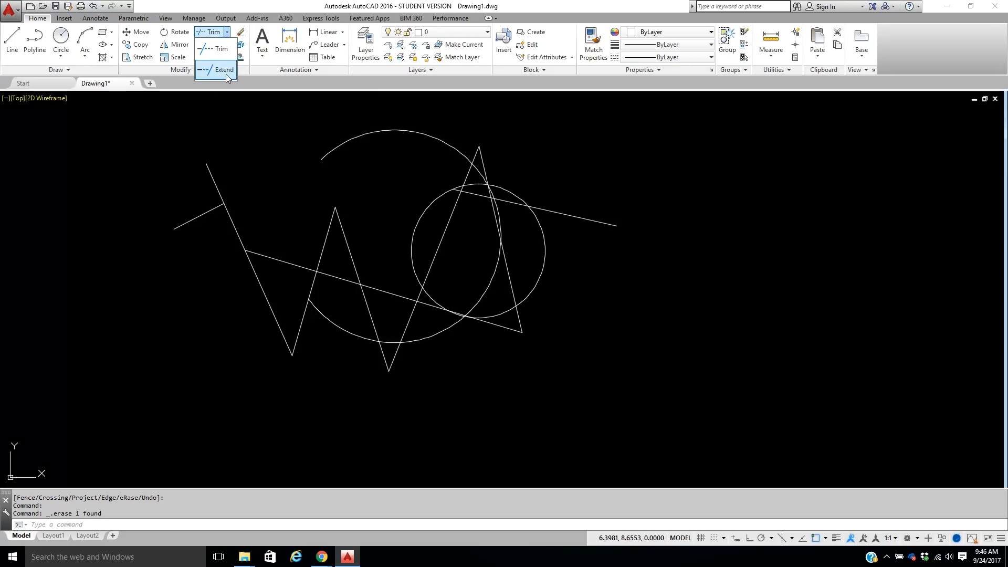
click(224, 70)
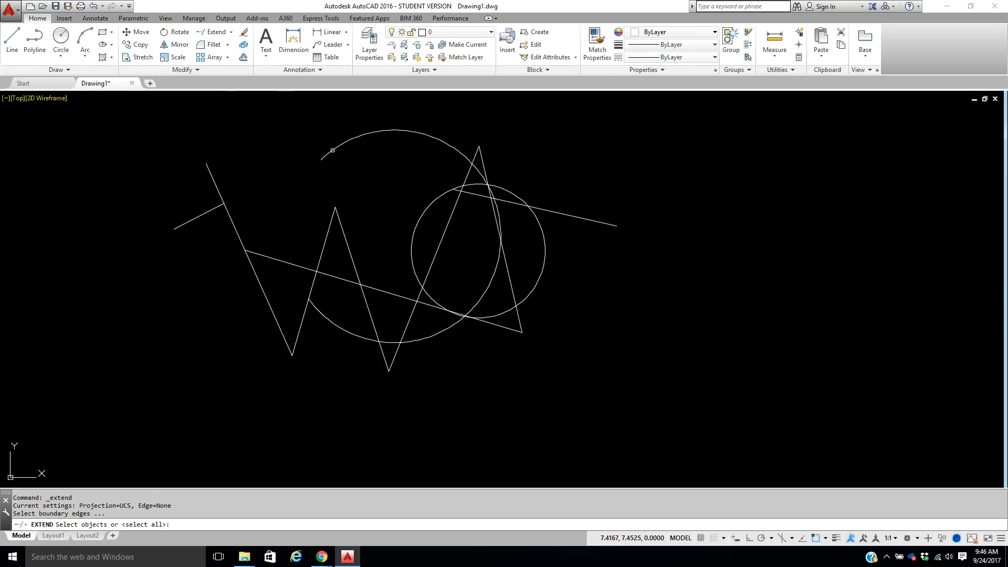
click(333, 151)
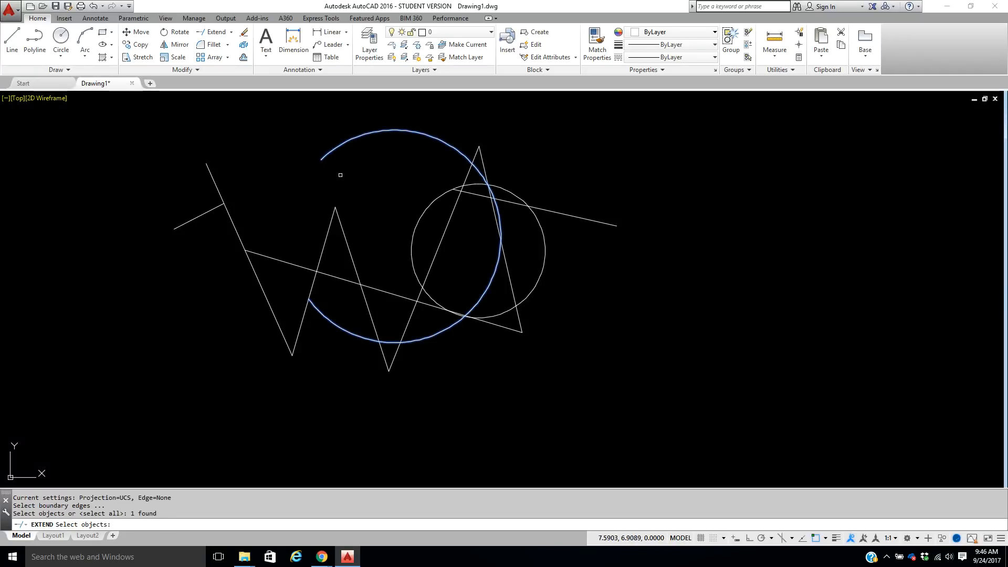
key(Return)
click(338, 214)
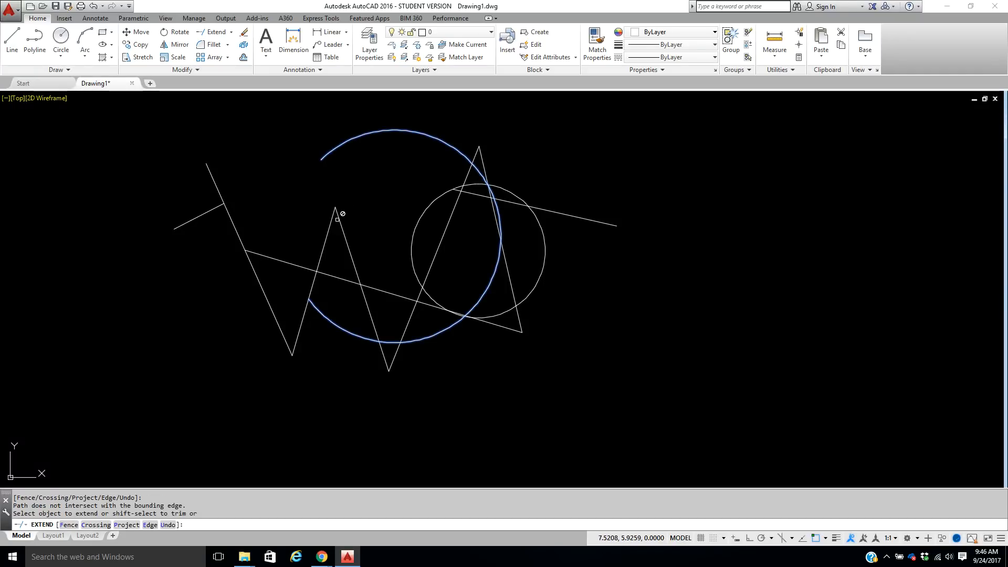
right_click(353, 194)
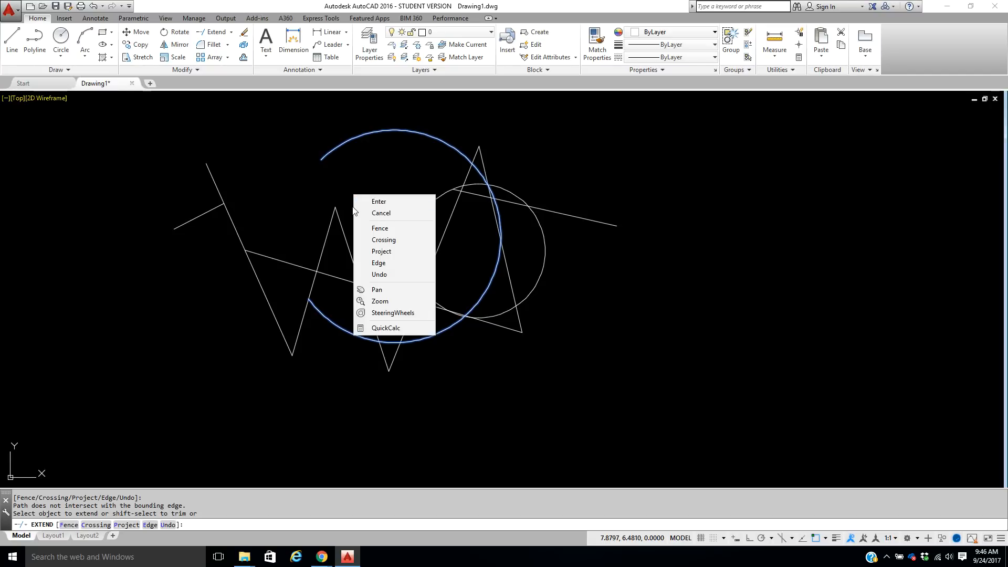
click(360, 201)
Step: With the large arc as boundary edge, extend the upper shallow line leftward to the arc's upper-left end
right_click(354, 201)
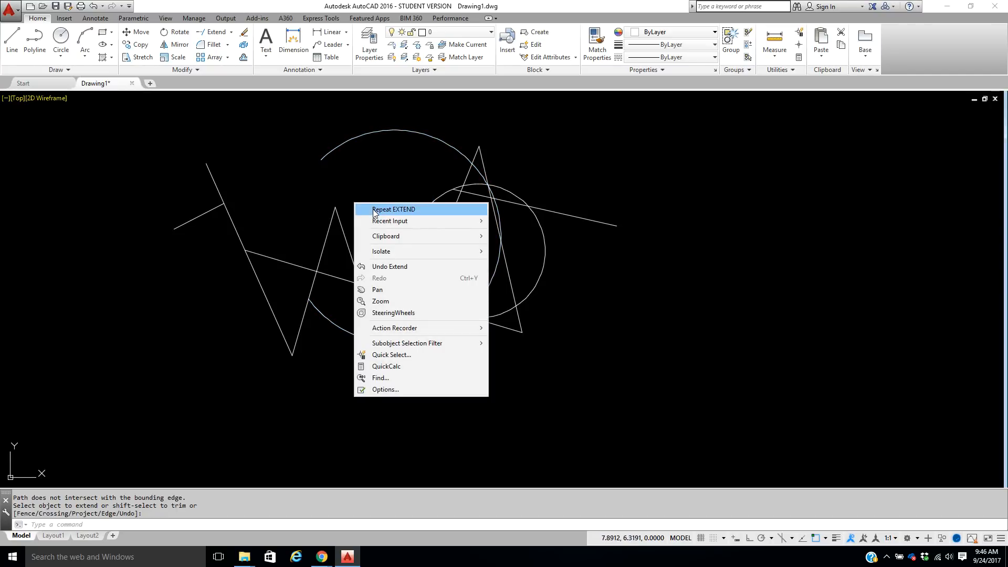
click(367, 205)
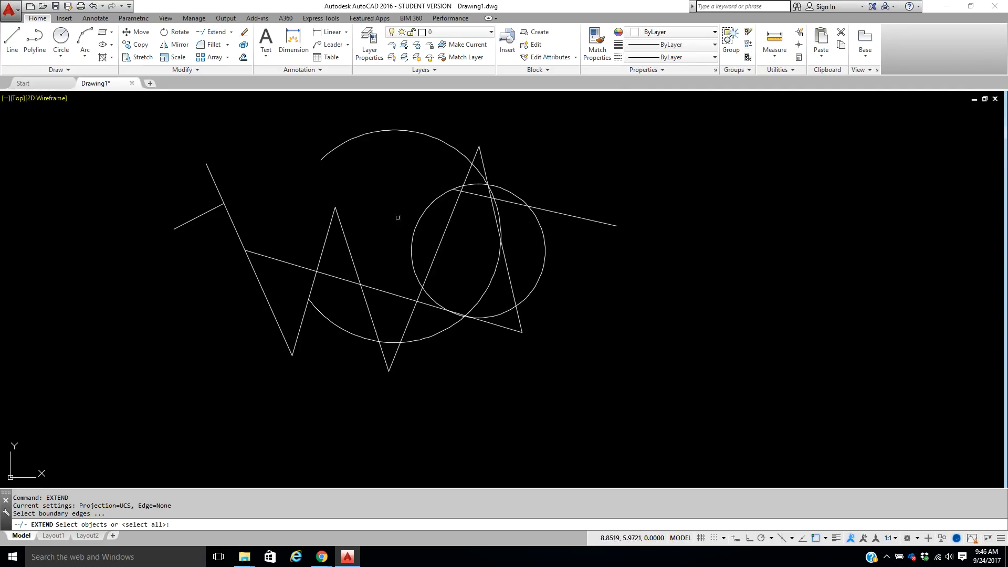
click(353, 136)
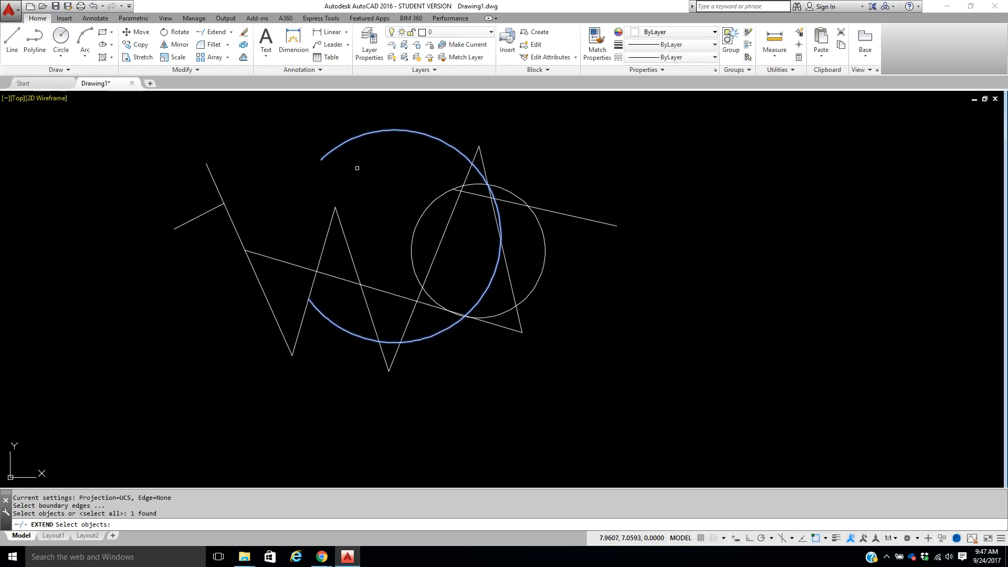
key(Return)
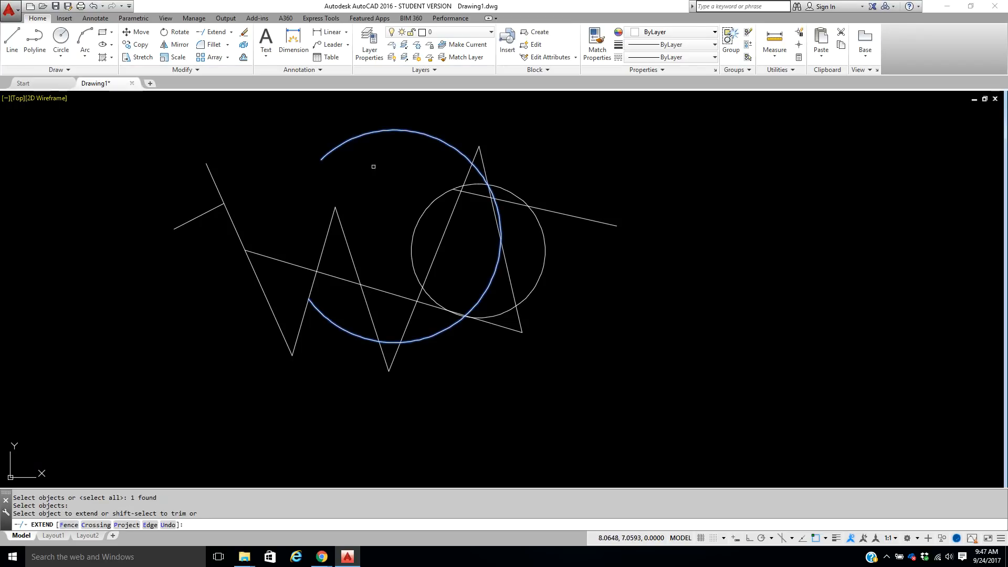
click(459, 193)
click(459, 193)
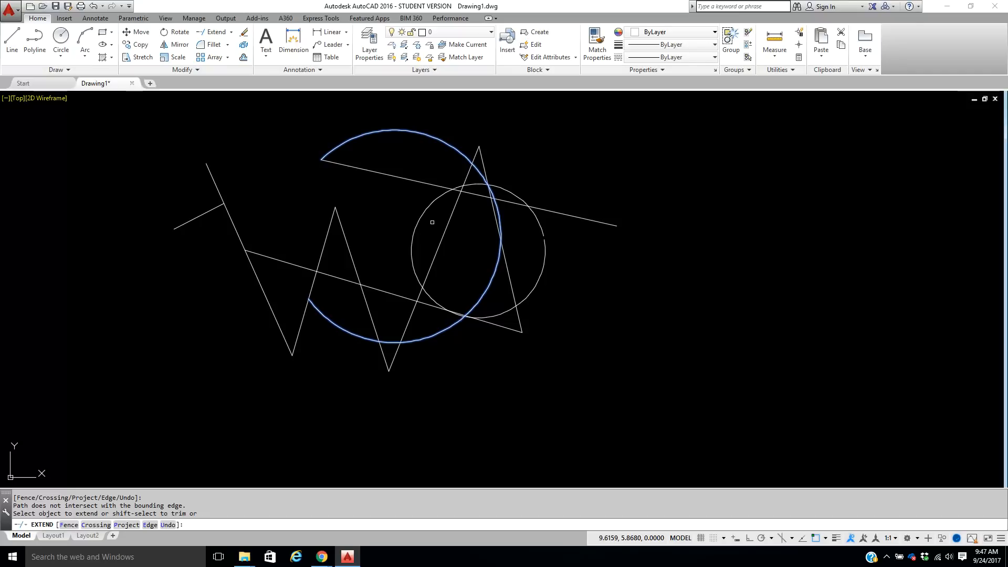
Step: Extend the first zigzag peak's rising line up to the large arc, and finish the Extend command
click(330, 228)
click(340, 209)
click(431, 202)
click(366, 284)
right_click(284, 228)
click(292, 235)
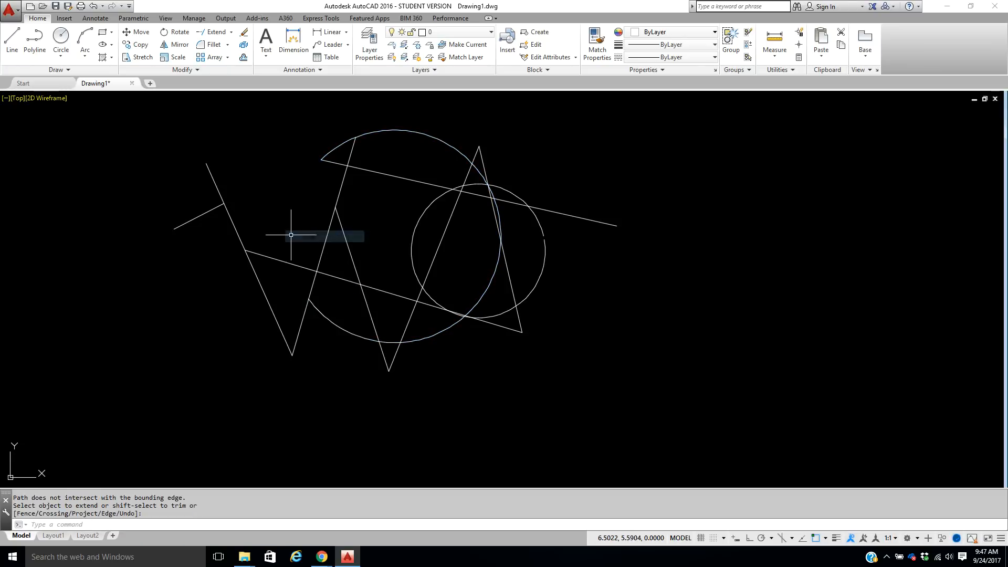
Step: Using all objects as boundary edges, extend the large arc from its upper-left end down to the long lower diagonal
click(211, 34)
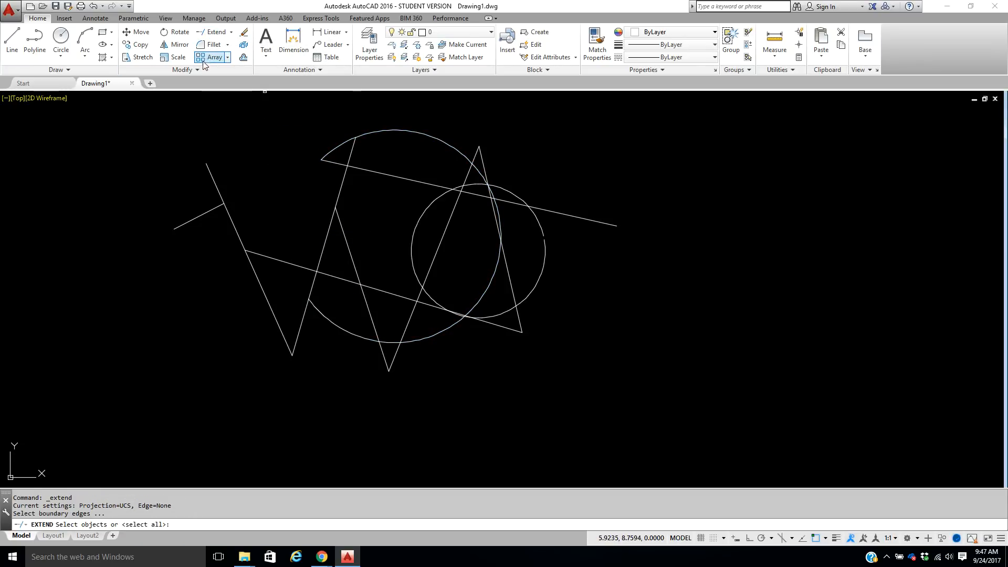
key(Return)
click(348, 144)
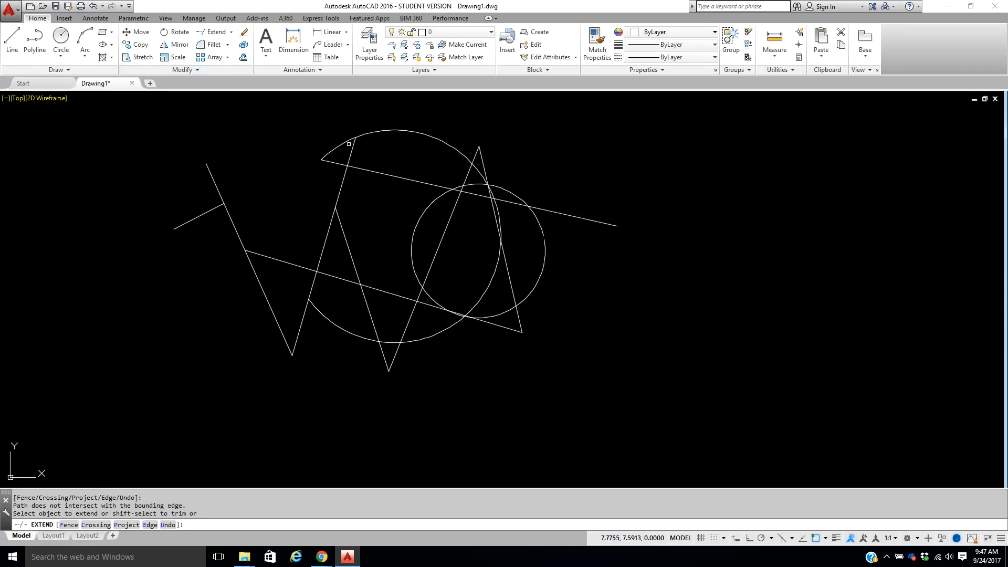
click(328, 153)
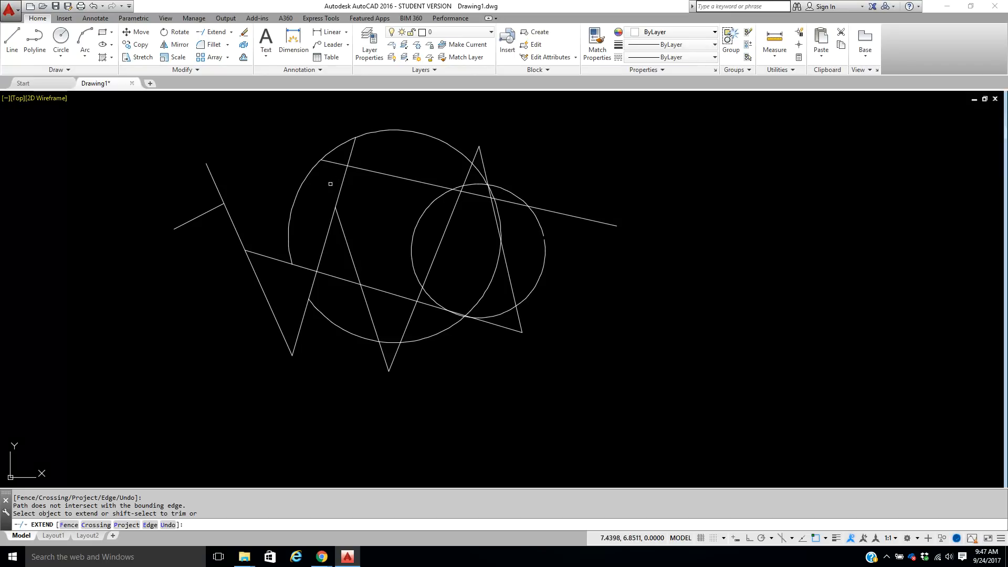
Step: Extend the first zigzag peak's falling line up to the large arc, and finish the Extend command
click(340, 225)
click(341, 220)
click(218, 207)
click(541, 226)
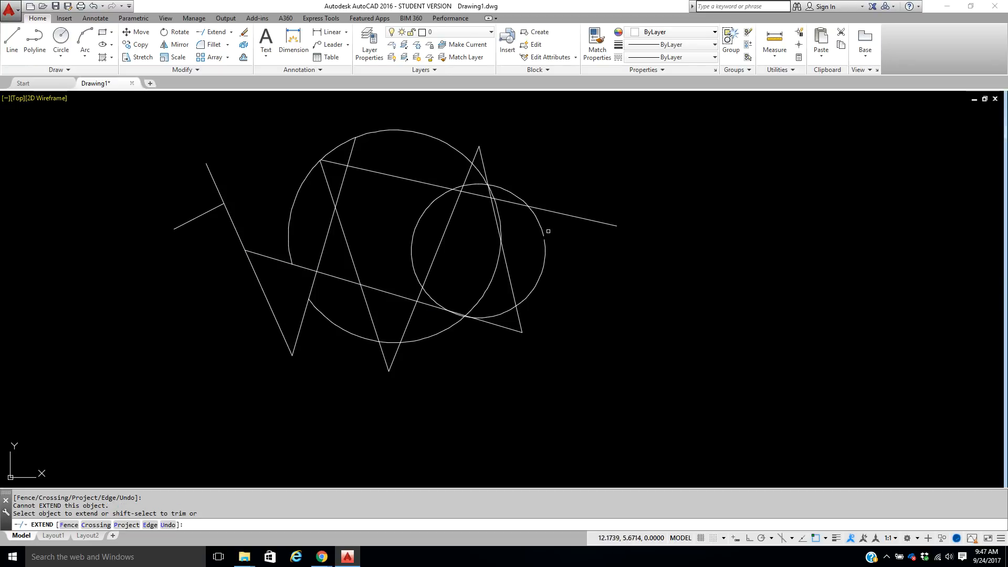
click(504, 208)
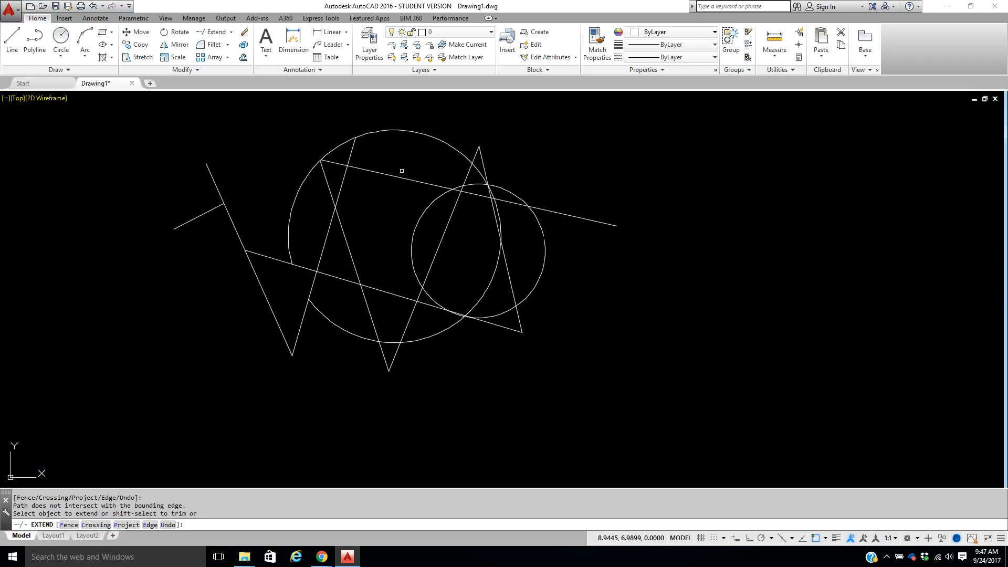
right_click(274, 130)
click(284, 137)
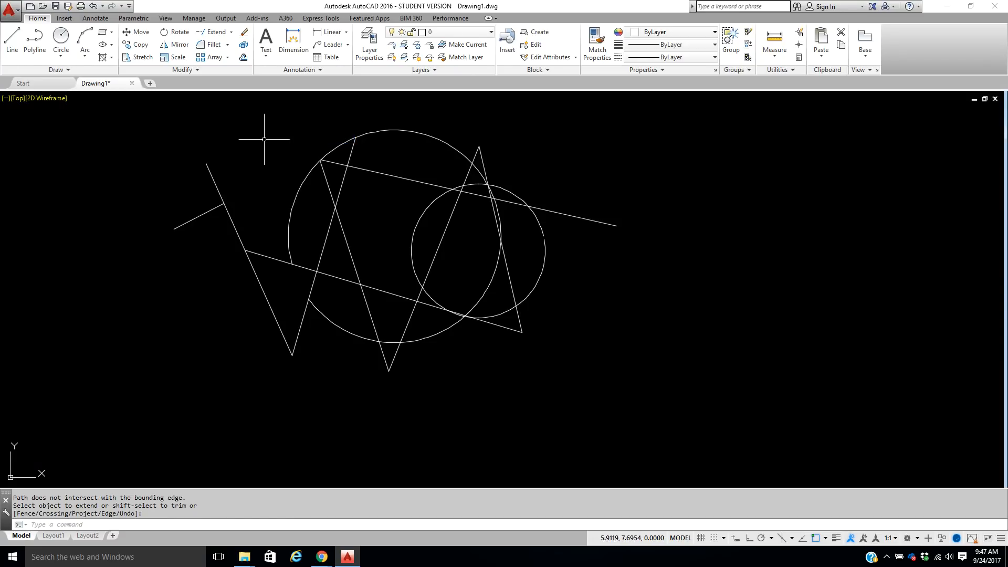
Step: Using all objects as cutting edges, trim the upper shallow line inside the large arc and the steep rising line inside the small circle
click(231, 32)
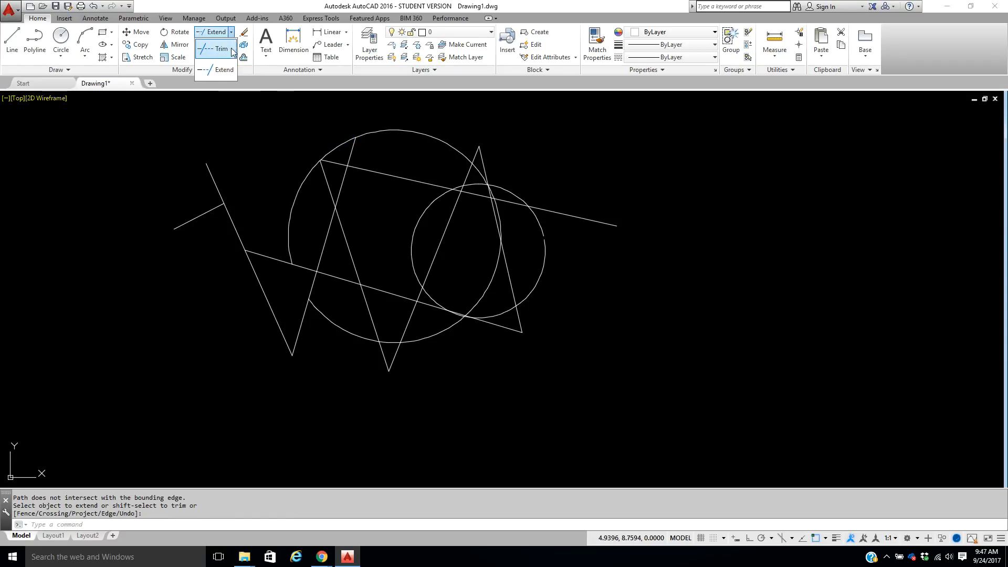
click(231, 48)
key(Return)
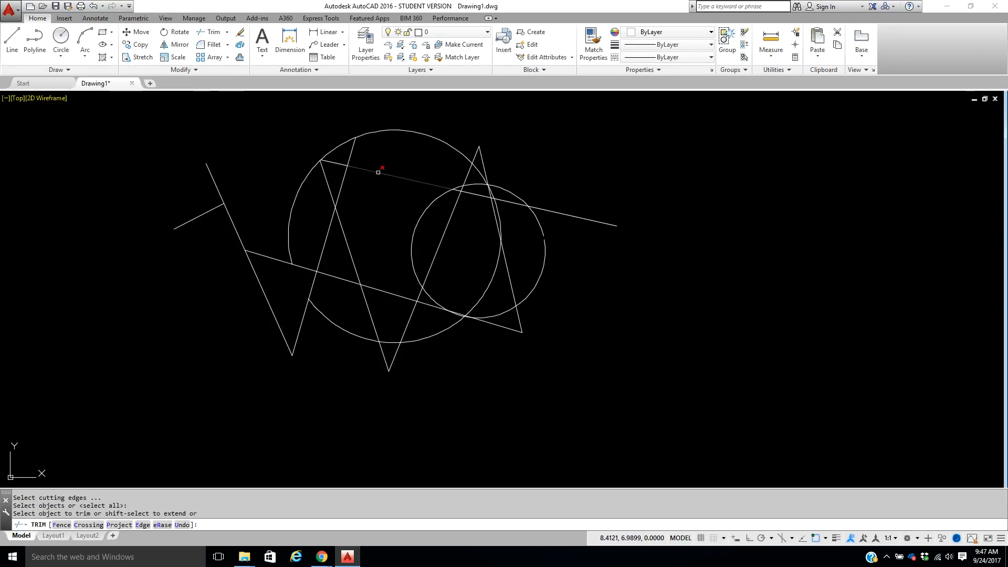
click(378, 169)
click(438, 242)
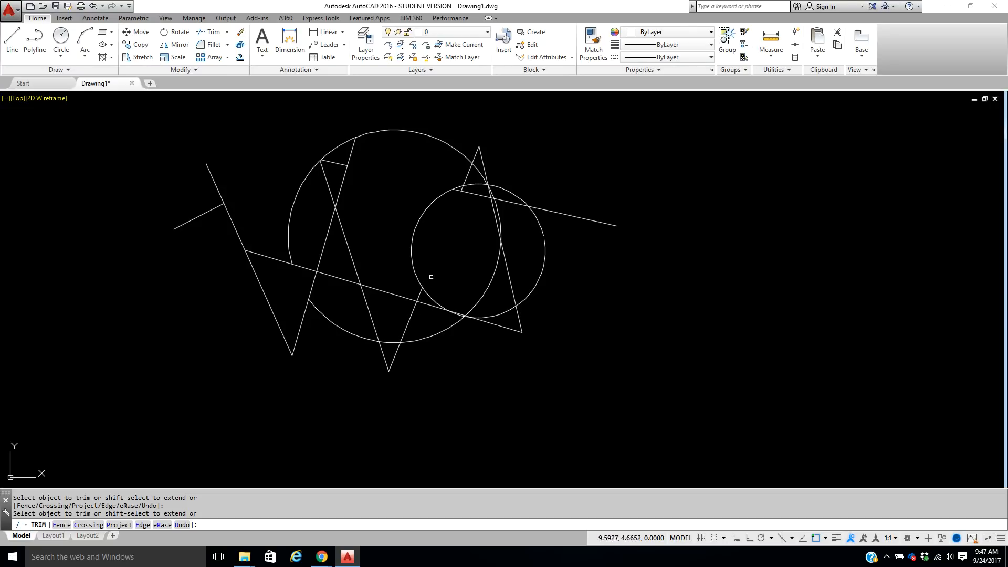
Step: Without leaving Trim, extend the steep rising line and the upper shallow line back across their trimmed gaps
scroll(444, 194, up, 5)
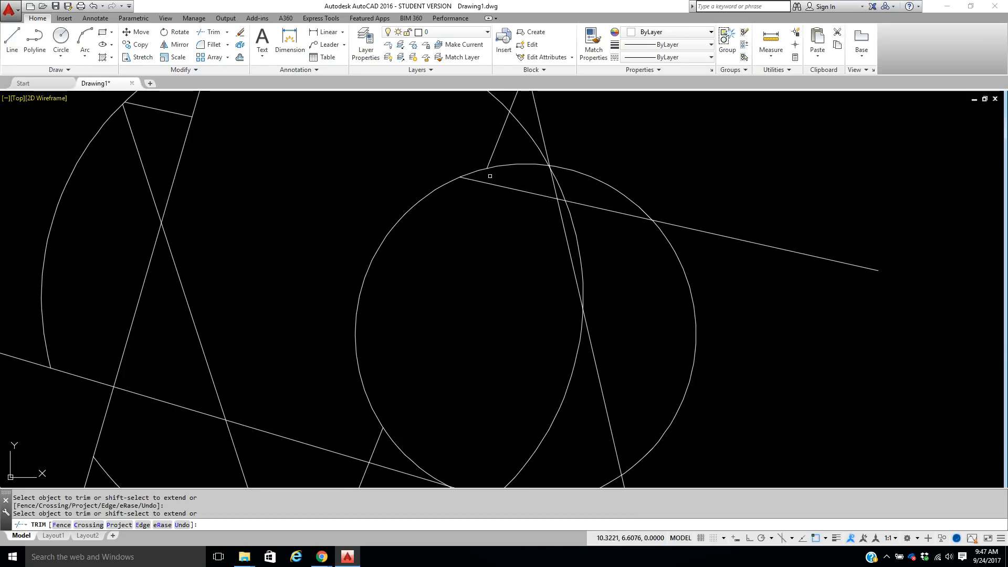
scroll(469, 232, down, 2)
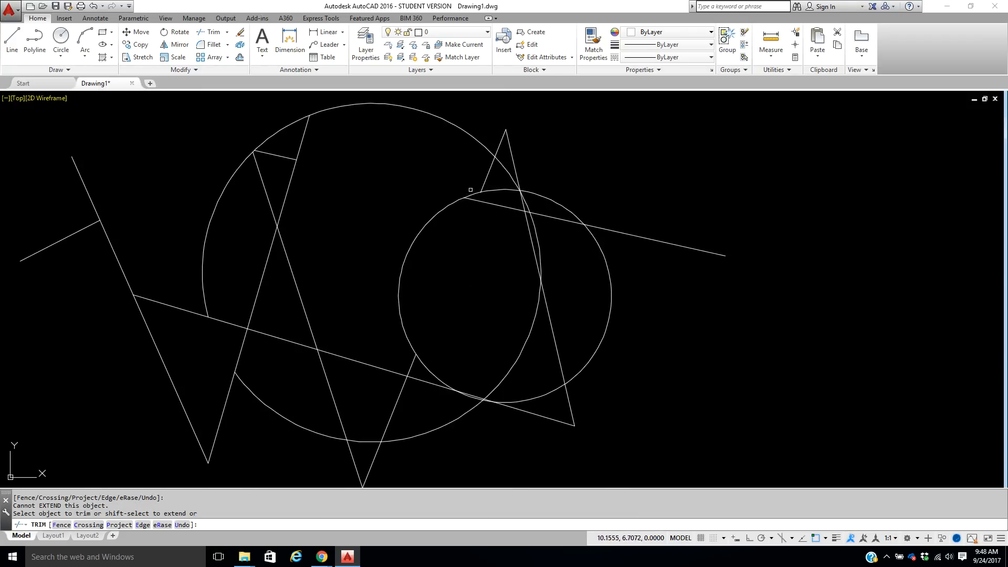
shift+click(483, 200)
shift+click(481, 196)
shift+click(472, 200)
Step: Extend the long lower diagonal leftward to the outer end of the short left line, and finish Trim
shift+click(240, 326)
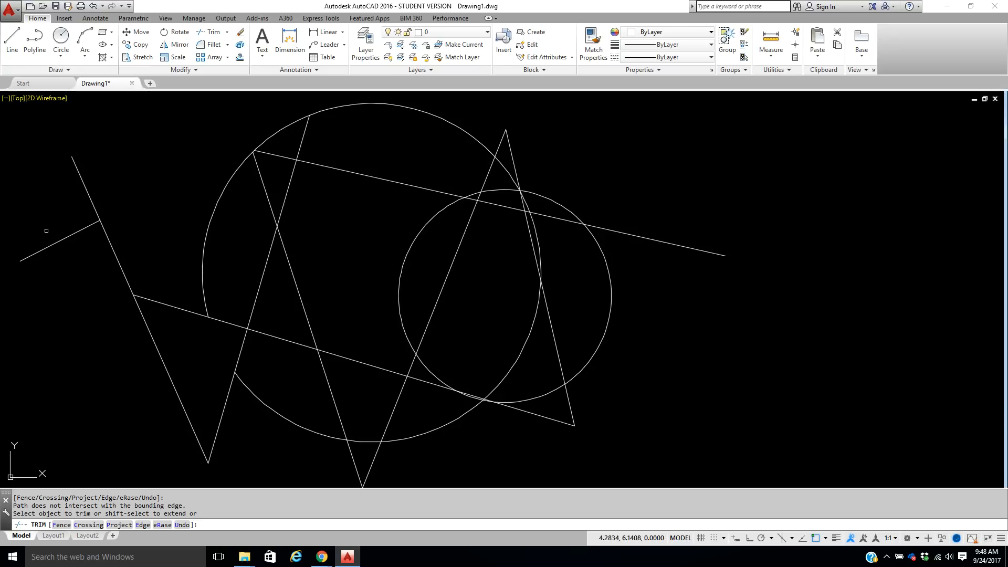
shift+click(155, 305)
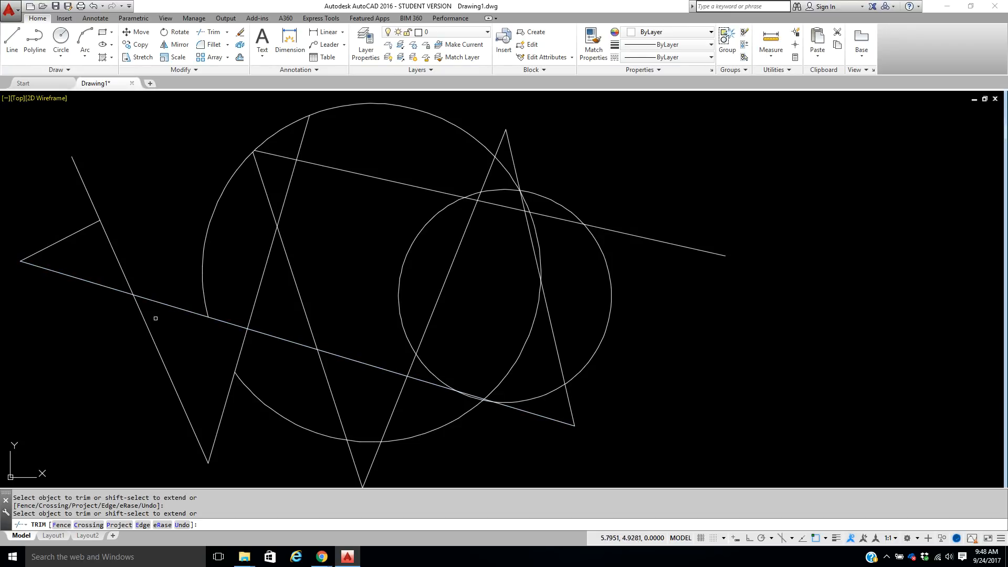
scroll(275, 240, down, 2)
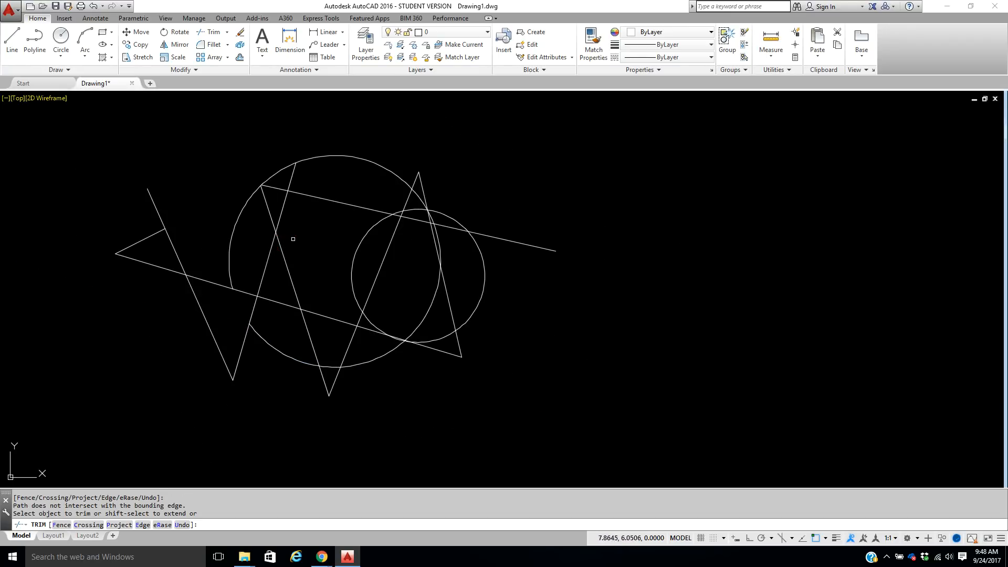
right_click(312, 241)
click(323, 247)
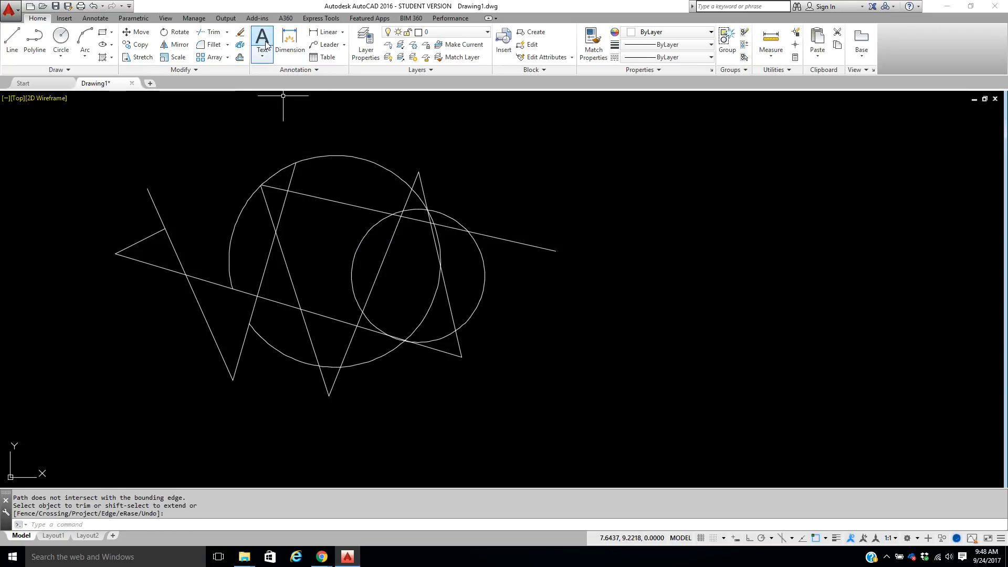
Step: Start Extend with all objects as boundary edges and try to extend objects such as the small circle
click(226, 32)
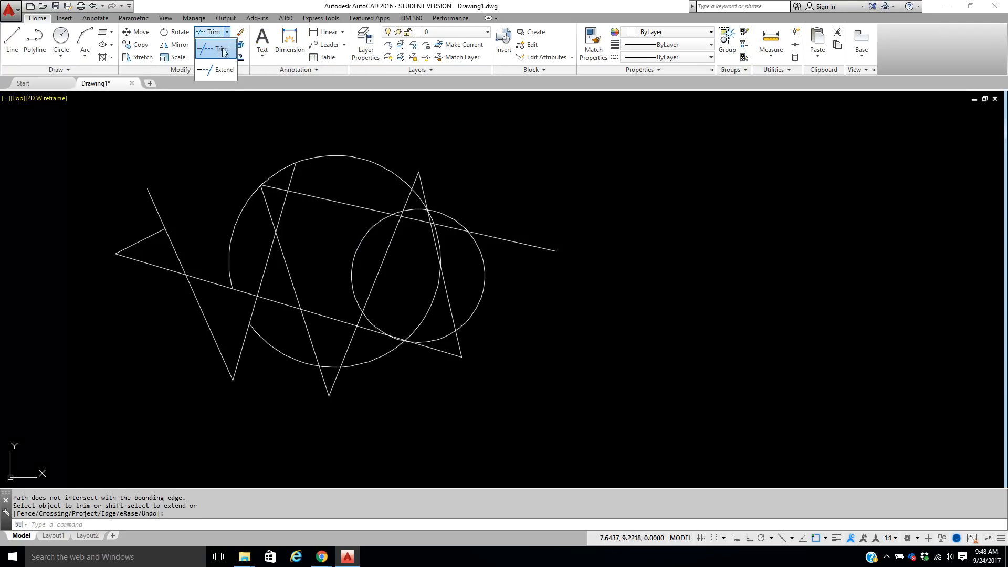
click(223, 71)
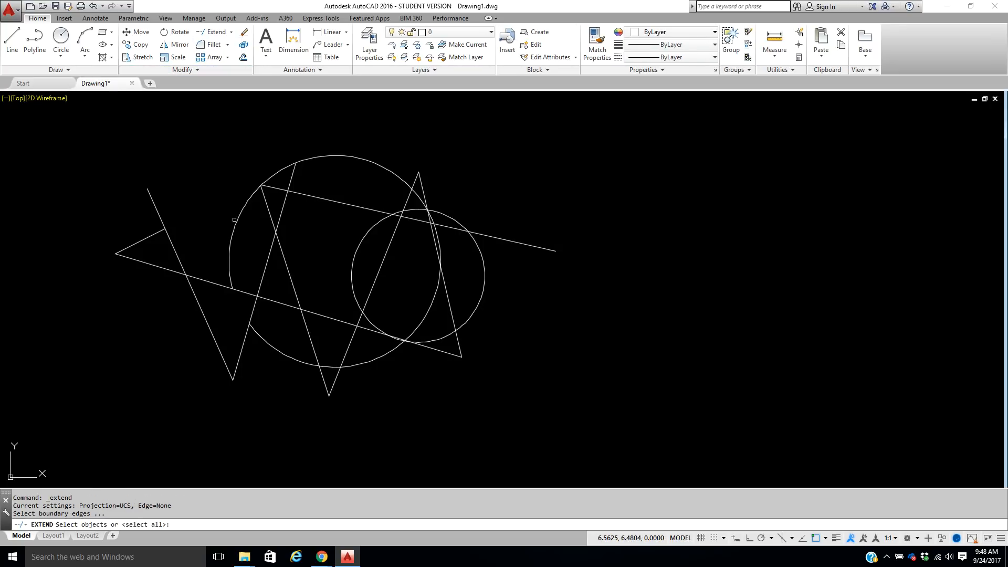
key(Return)
click(237, 242)
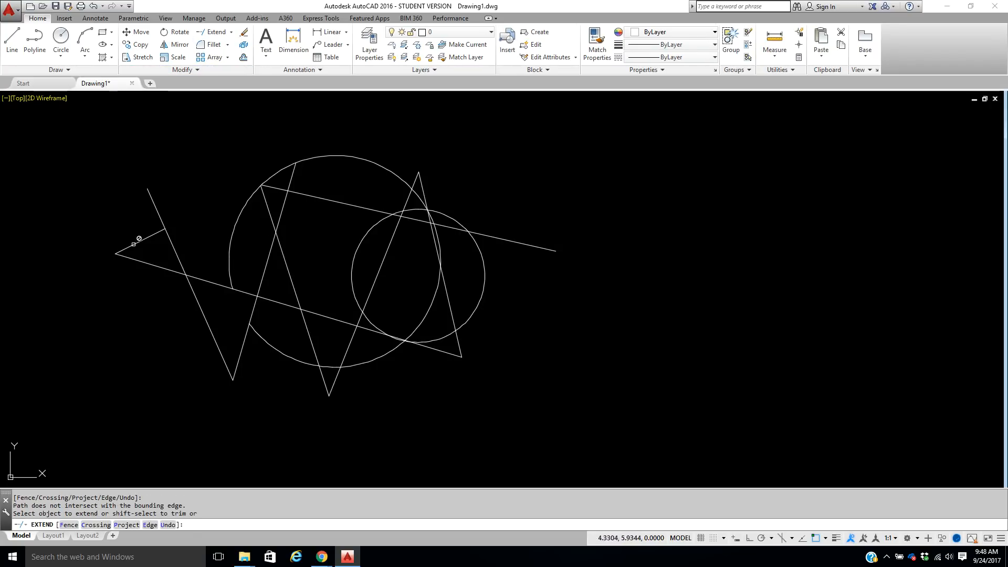
click(382, 331)
click(379, 328)
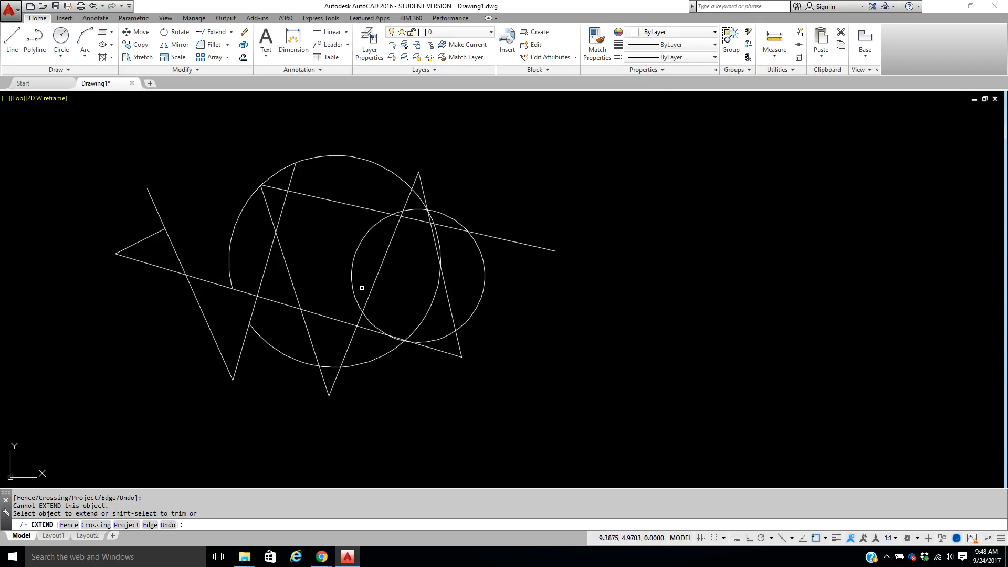
Step: Without leaving Extend, trim the steep rising line inside the small circle and extend it back across the gap
shift+click(373, 278)
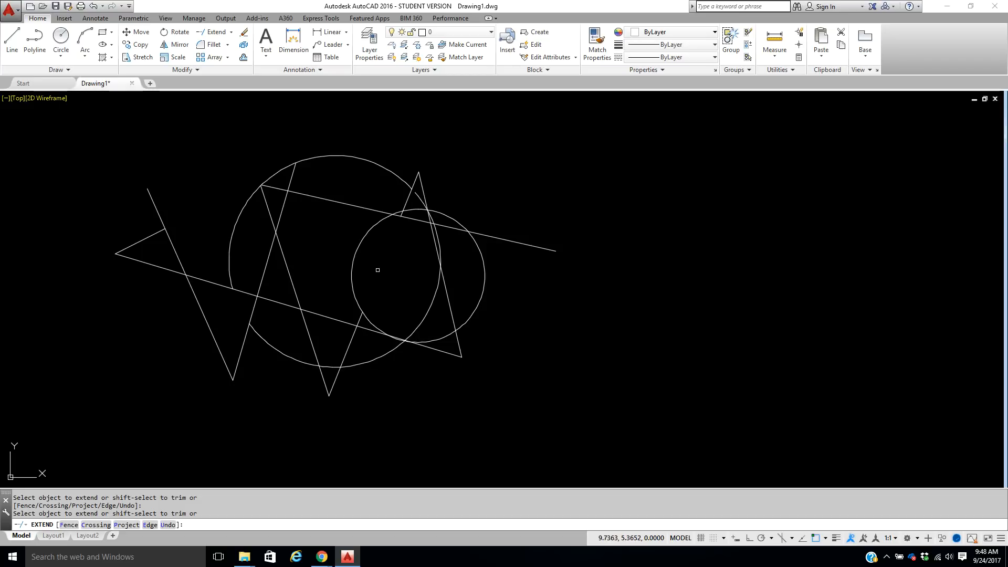
click(405, 205)
click(404, 206)
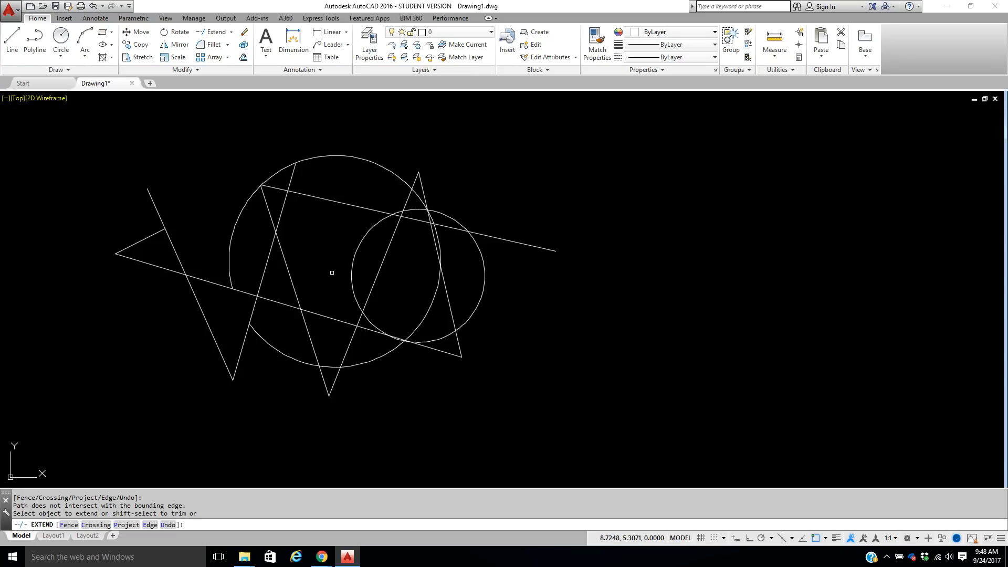
Step: Finish Extend and draw a long, gently falling line above the circles, reaching past the existing lines
scroll(332, 272, down, 2)
key(Escape)
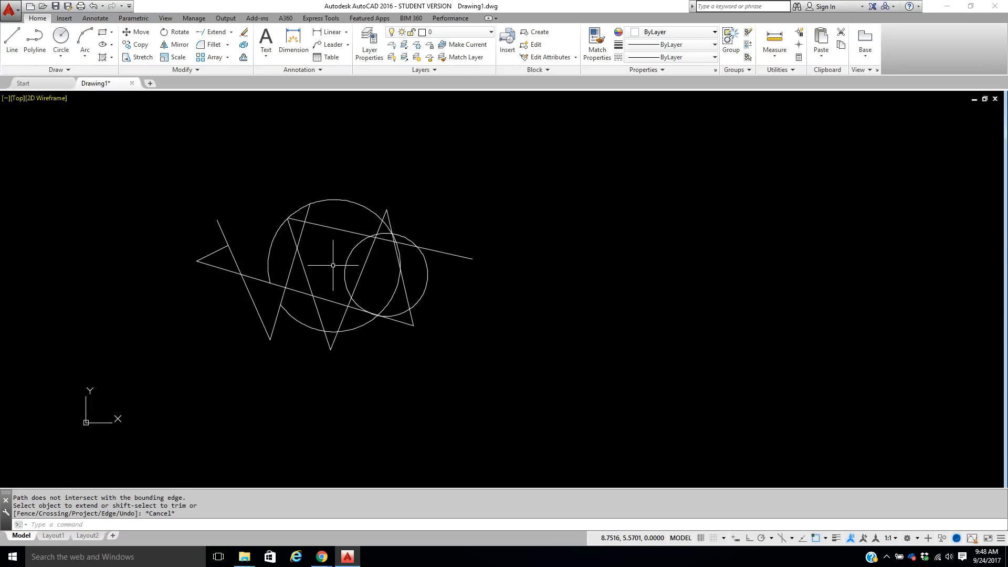
scroll(333, 265, up, 2)
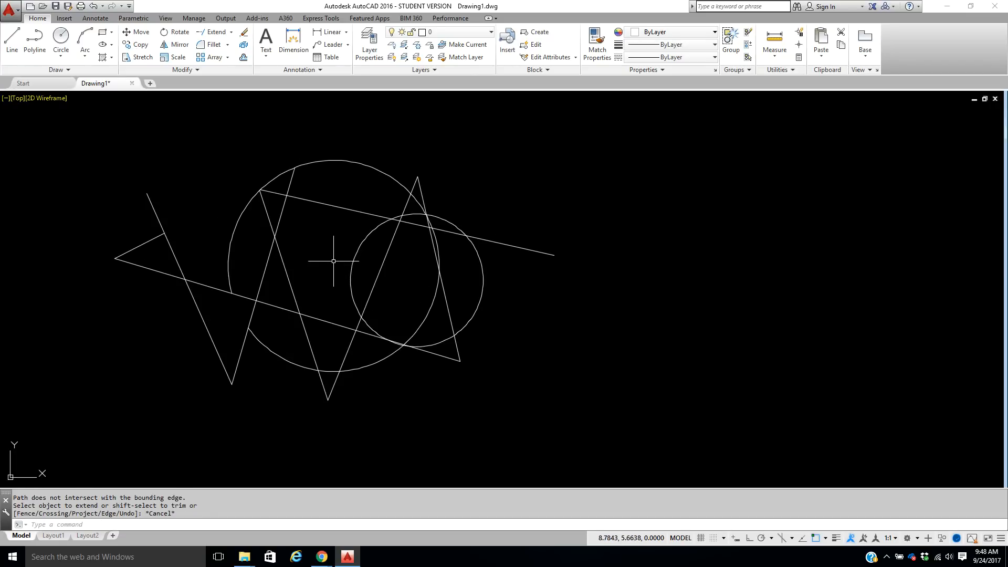
click(12, 42)
click(203, 116)
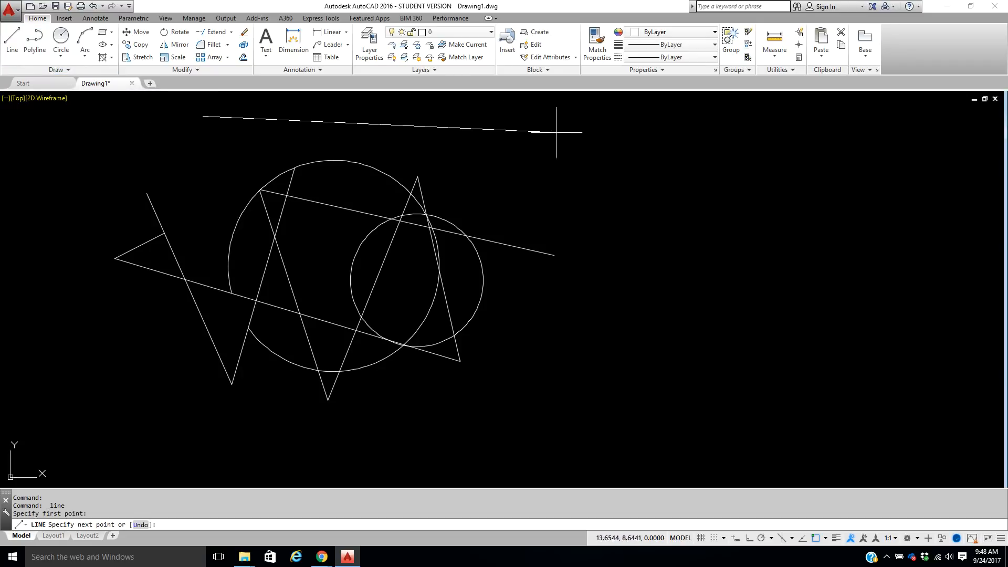
click(633, 157)
right_click(634, 158)
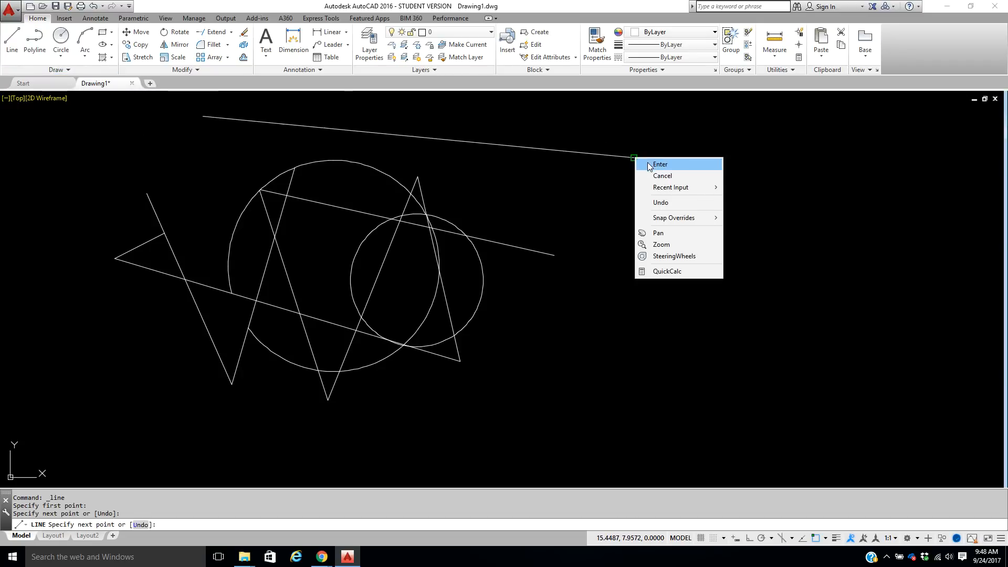
click(660, 165)
Step: Copy the new long line seven times downward at irregular spacings, so the parallel copies cross the circles
click(137, 44)
click(376, 131)
key(Return)
click(723, 144)
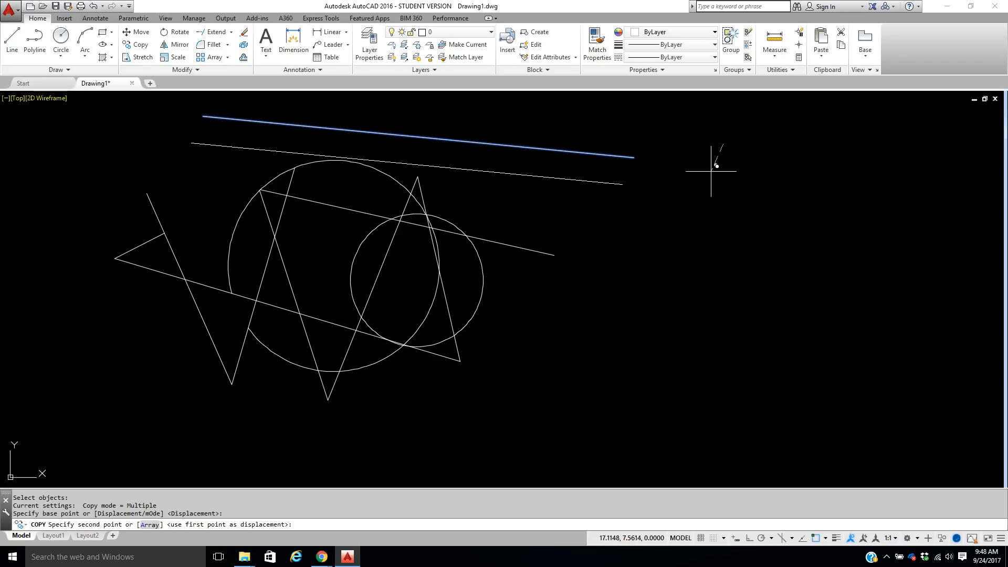
click(718, 164)
click(712, 189)
click(704, 213)
click(691, 244)
click(686, 258)
click(680, 285)
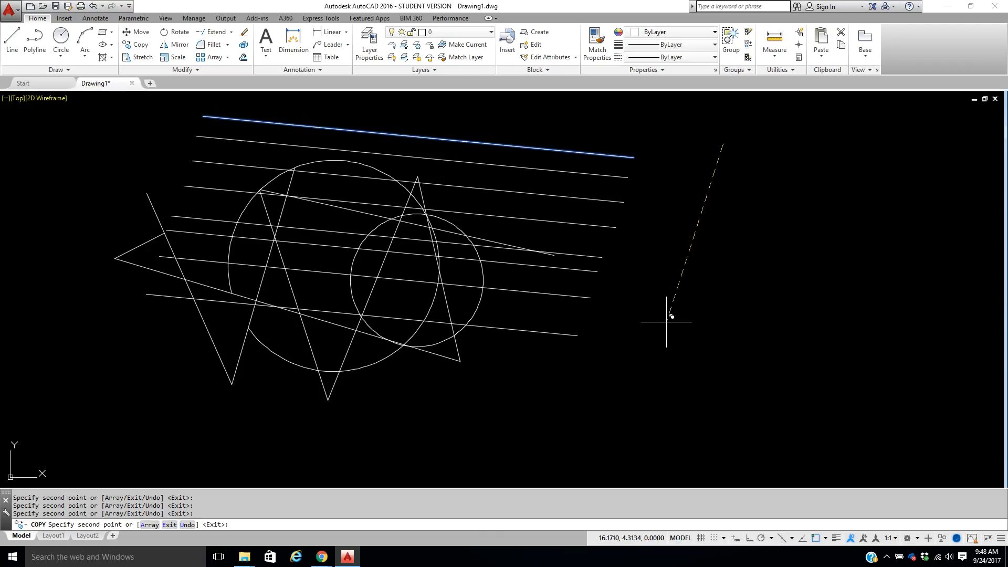
right_click(667, 321)
click(678, 333)
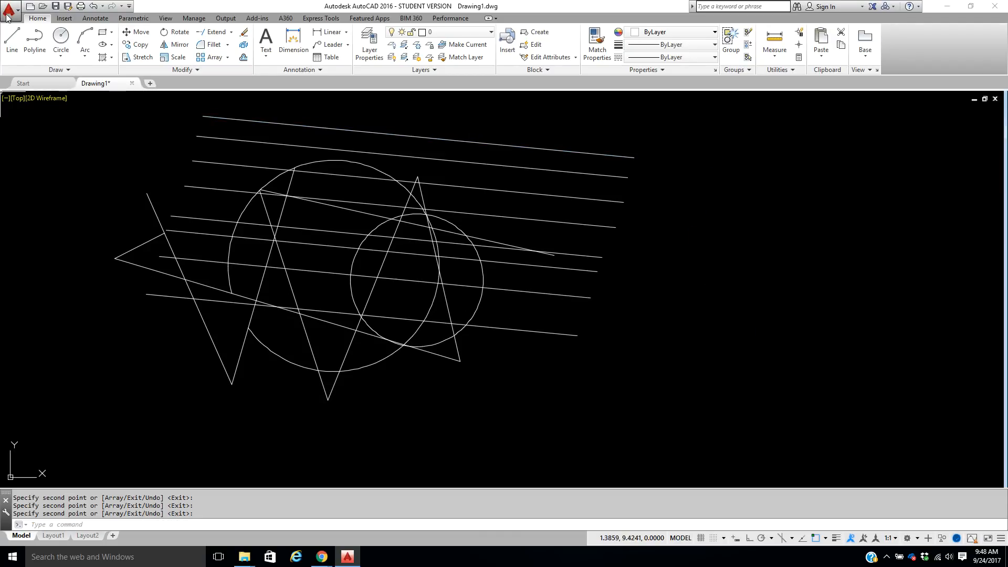
Step: Draw a single steep line from above the parallel lines to below them, crossing near their right-hand ends
click(12, 37)
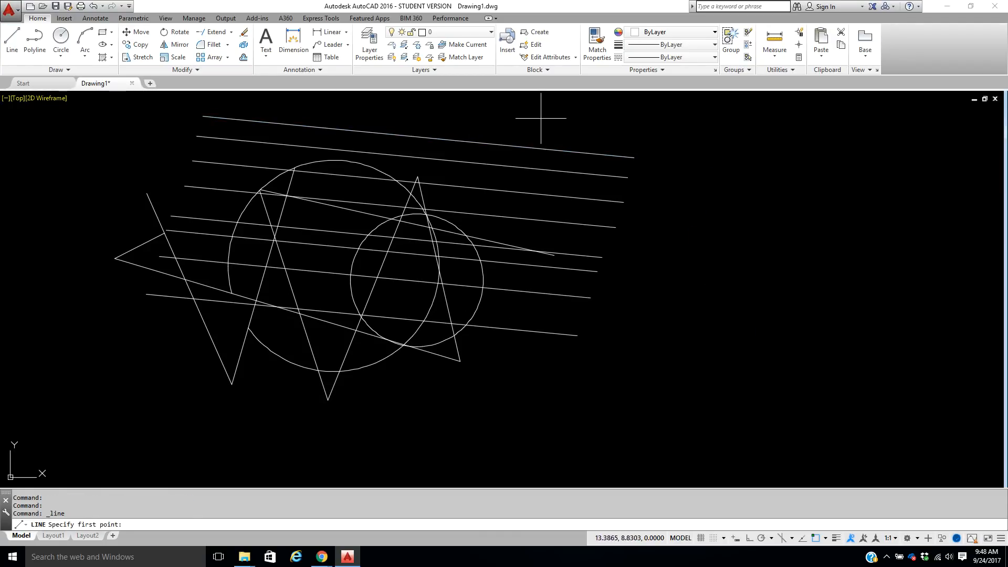
click(473, 121)
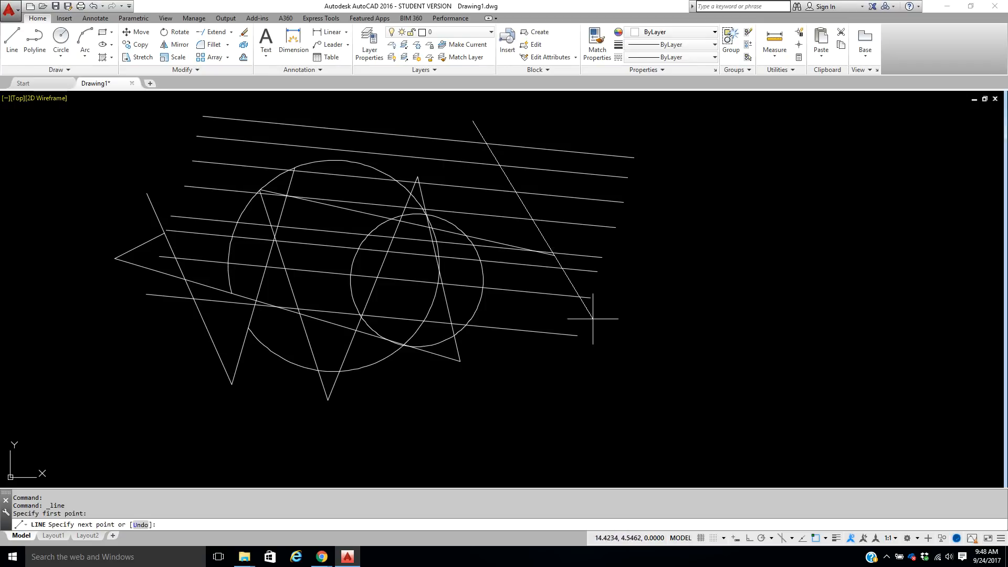
click(535, 393)
right_click(536, 392)
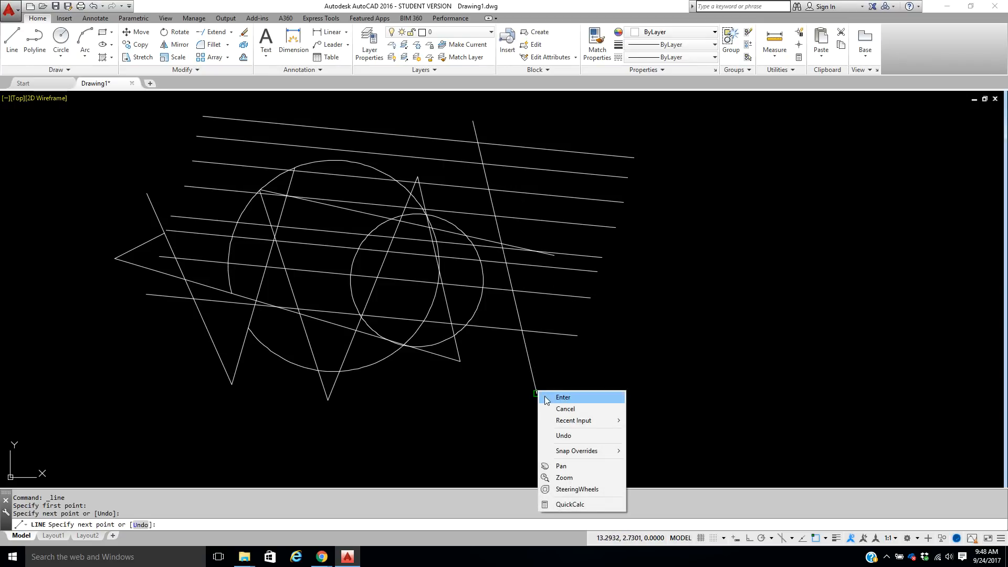
click(543, 397)
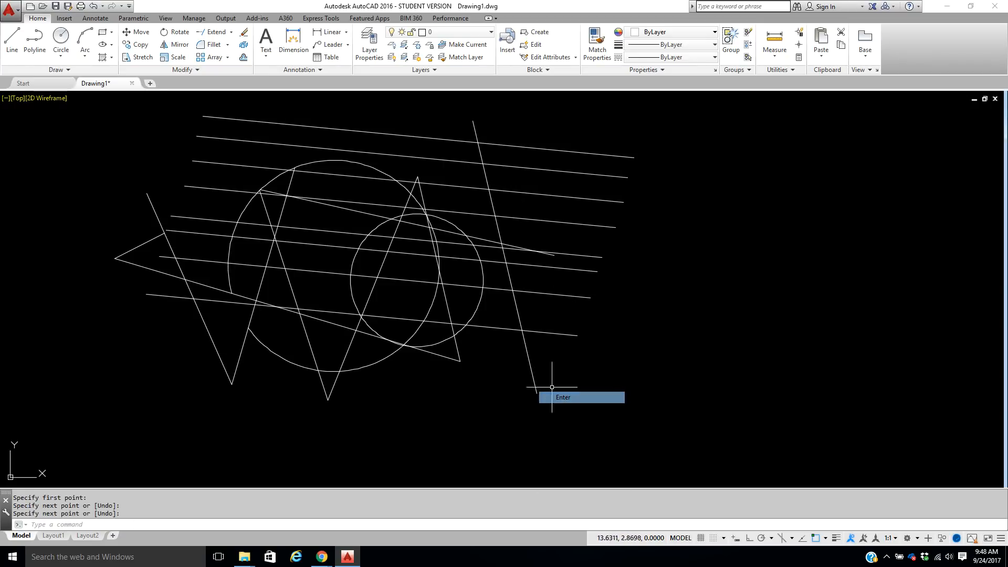
Step: Trim with all objects as cutting edges, using a zigzag Fence through the right ends of the first, third, fifth and seventh parallel lines
click(231, 32)
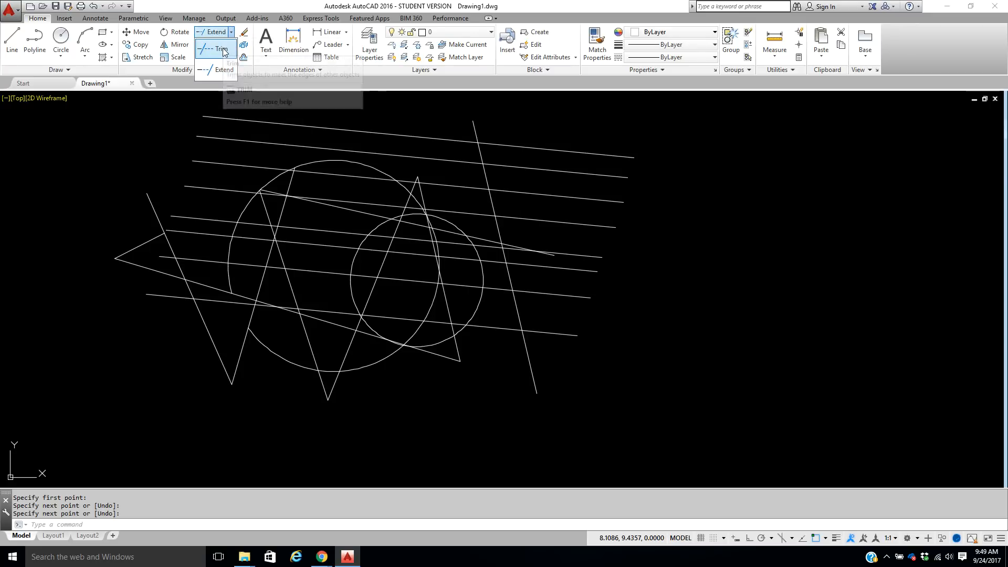
click(222, 50)
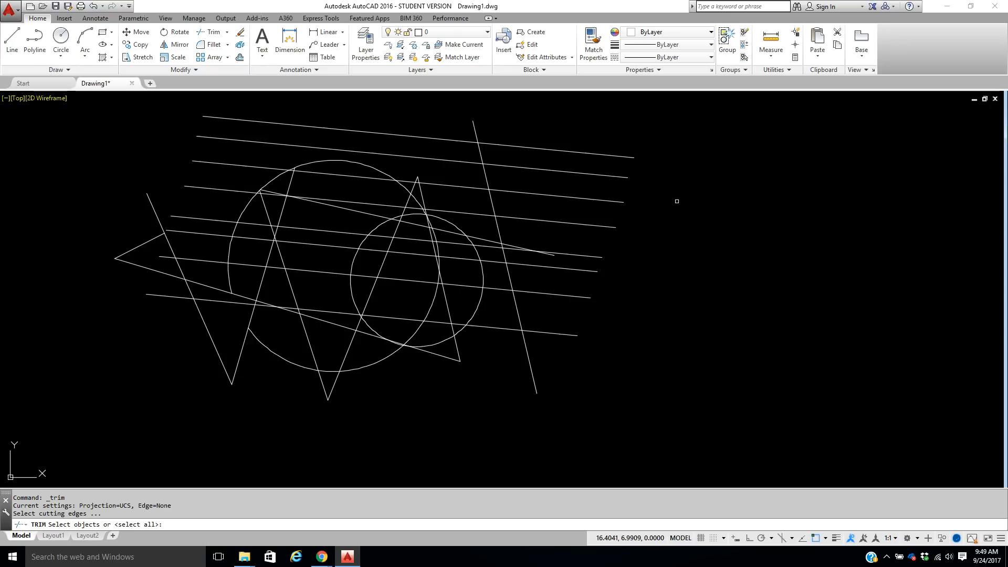
key(Return)
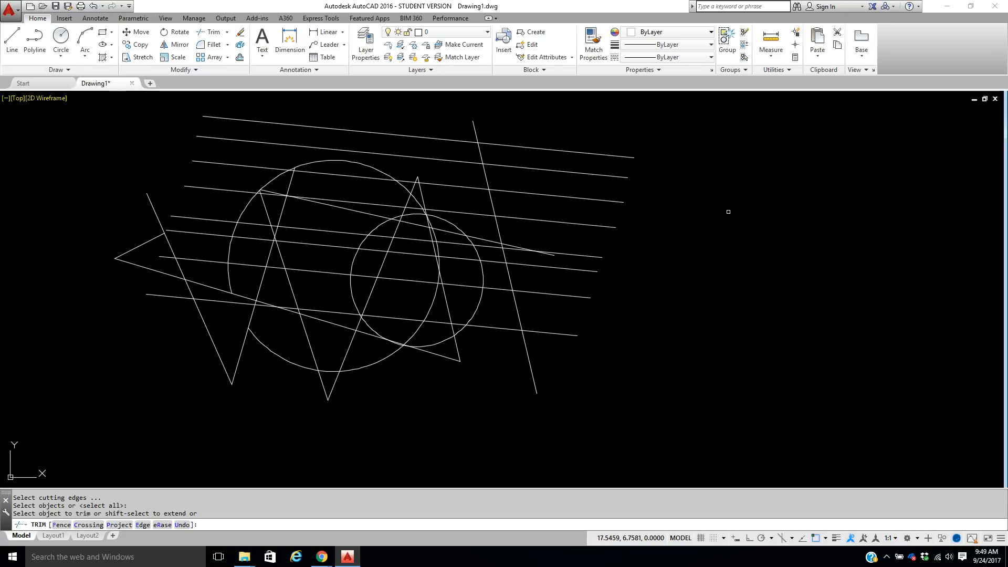
key(Return)
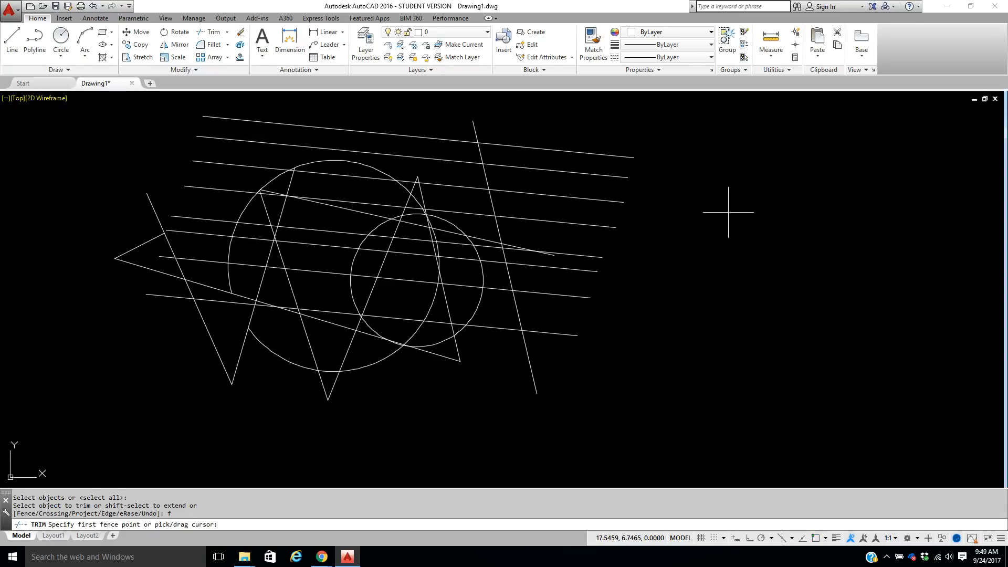
click(634, 131)
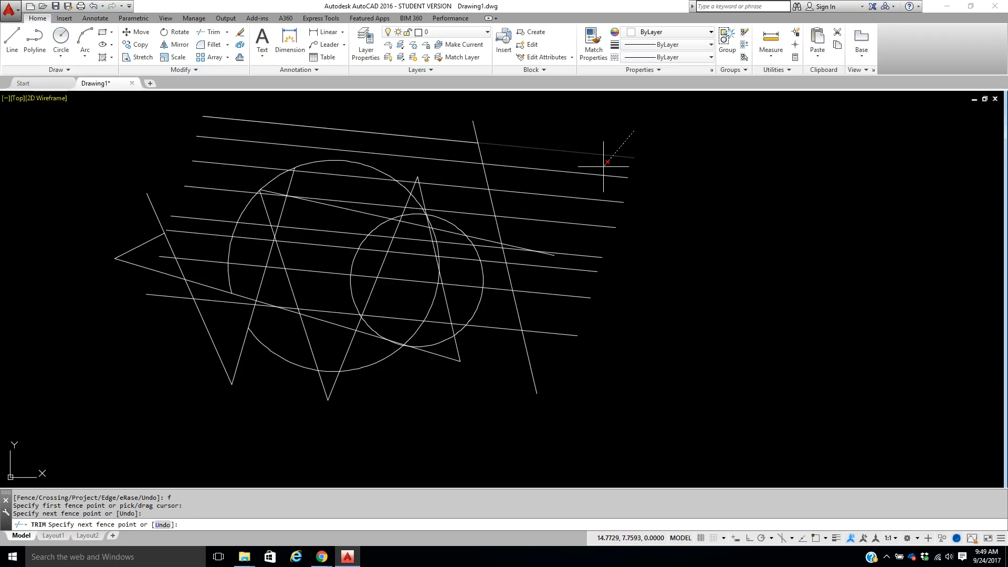
click(604, 166)
click(676, 168)
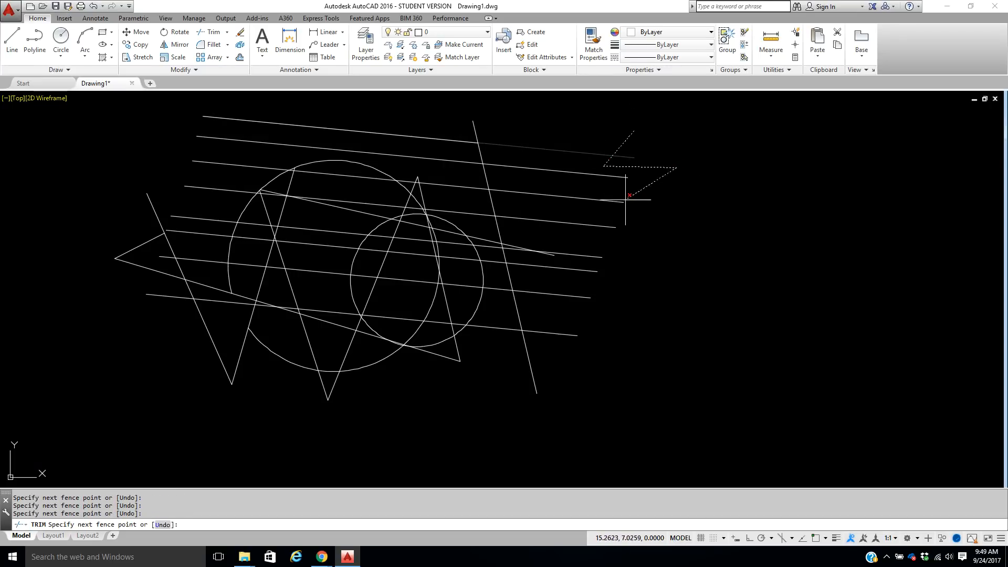
click(602, 193)
click(598, 213)
click(681, 234)
click(584, 242)
click(581, 260)
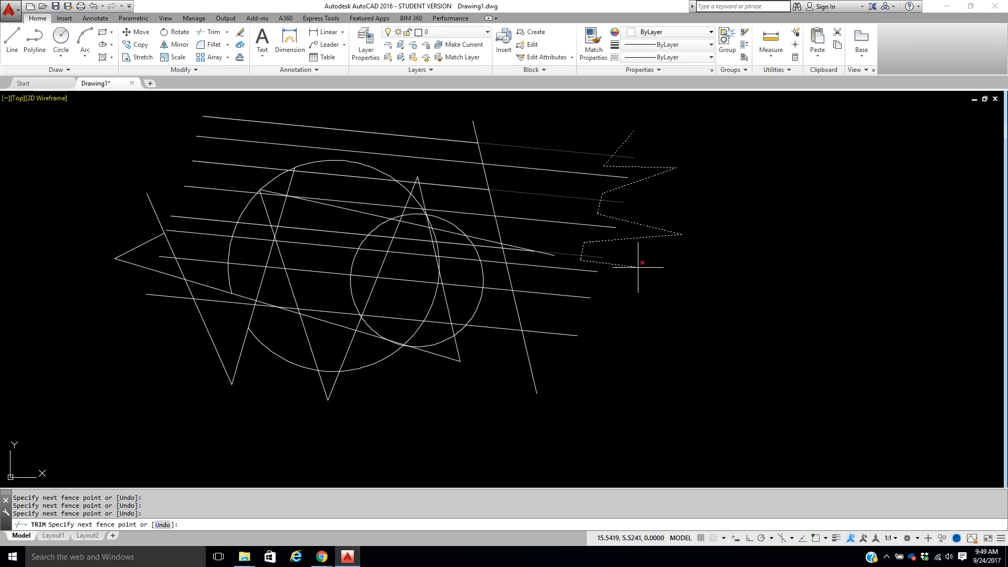
click(664, 275)
click(641, 337)
click(562, 285)
right_click(636, 294)
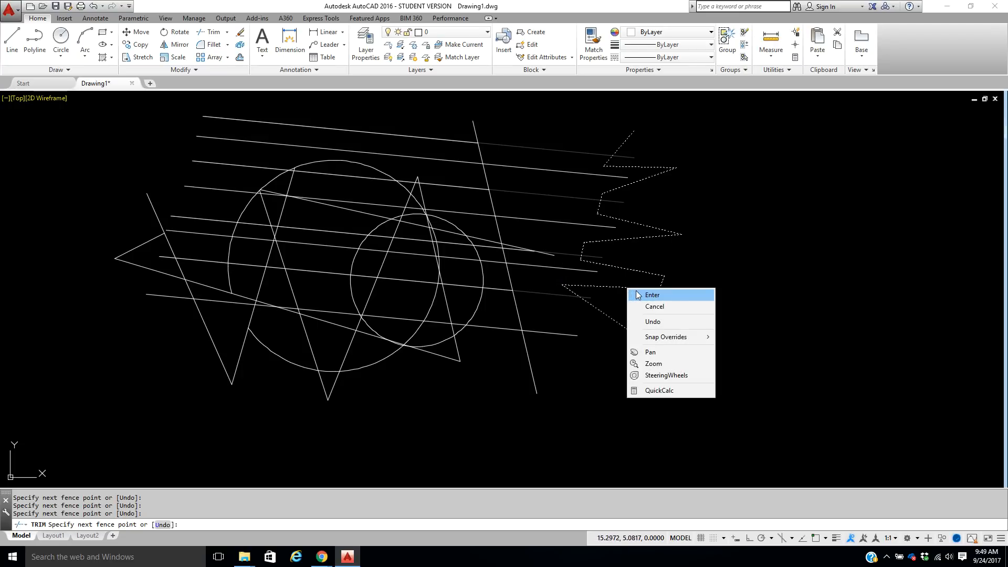
click(651, 295)
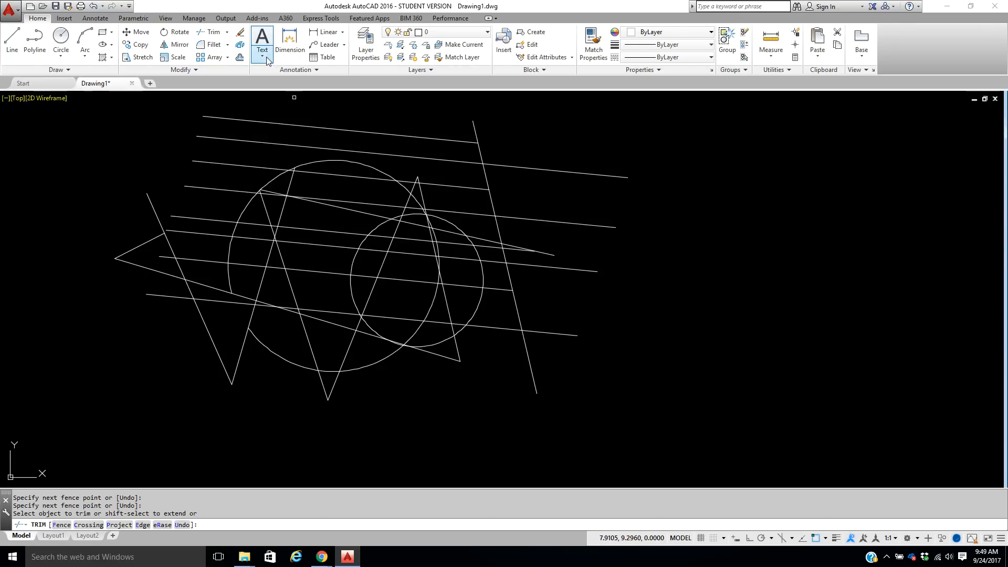
Step: Trim the remaining right ends of the parallel lines at the steep line with a crossing window, using all objects as cutting edges
click(214, 32)
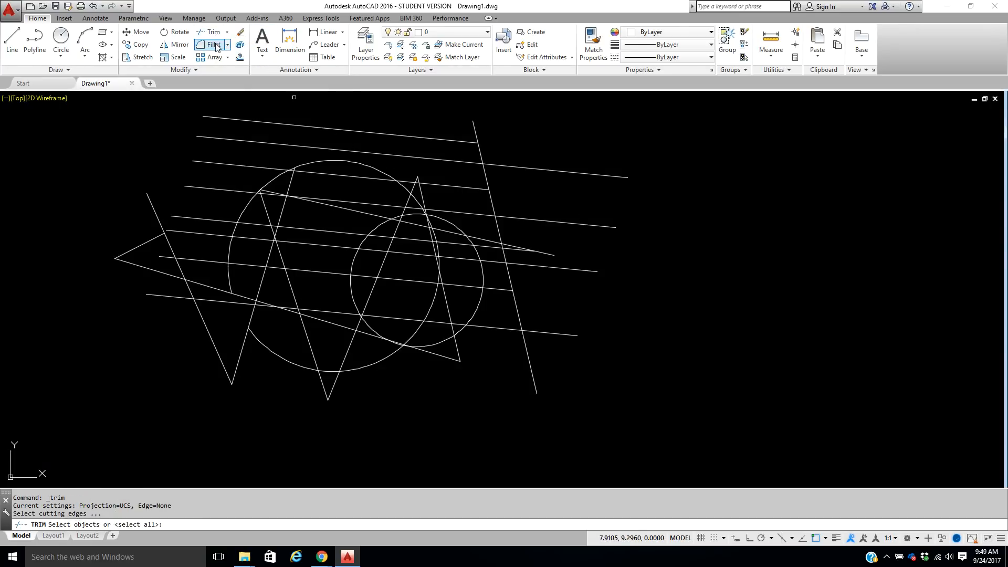
key(Return)
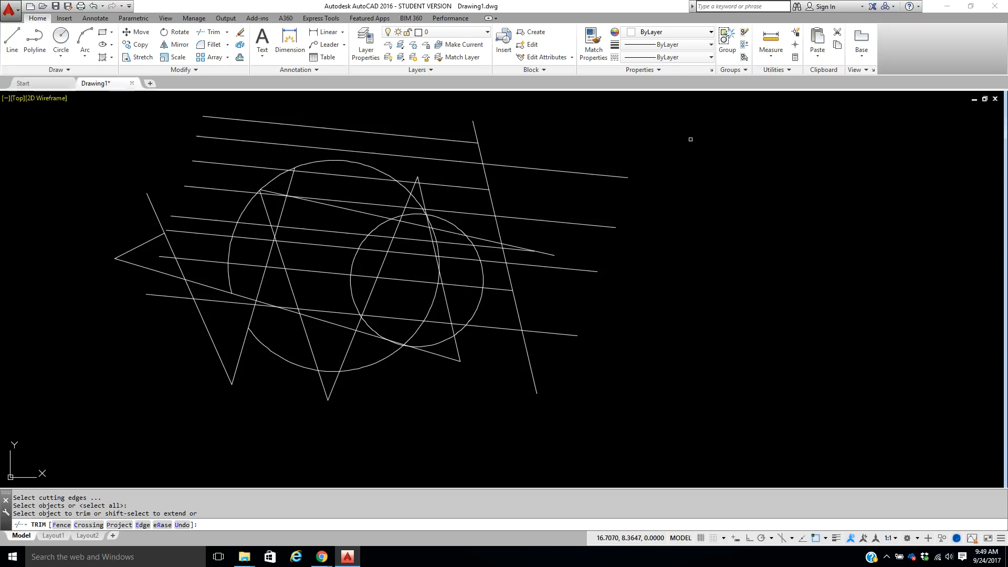
click(664, 134)
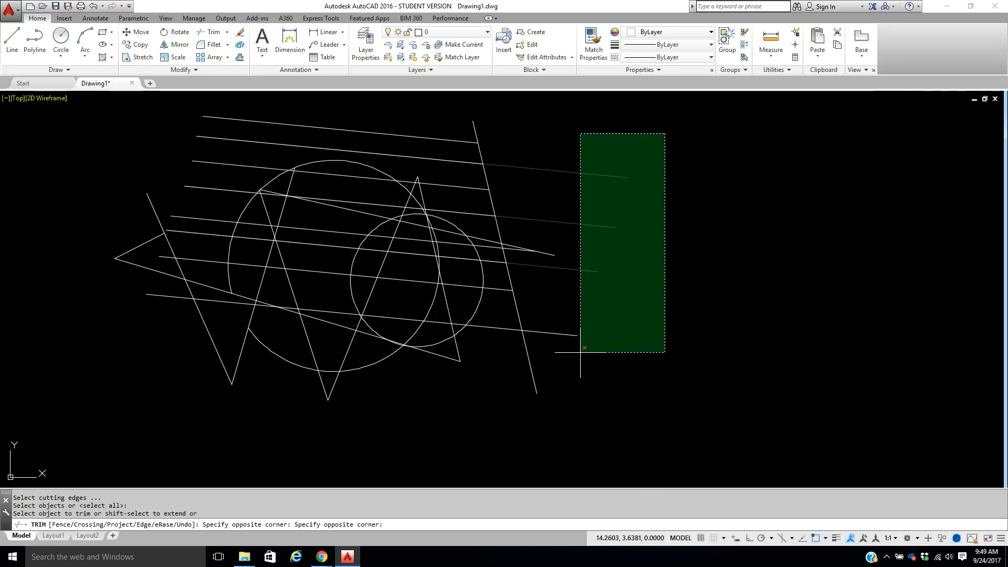
click(578, 362)
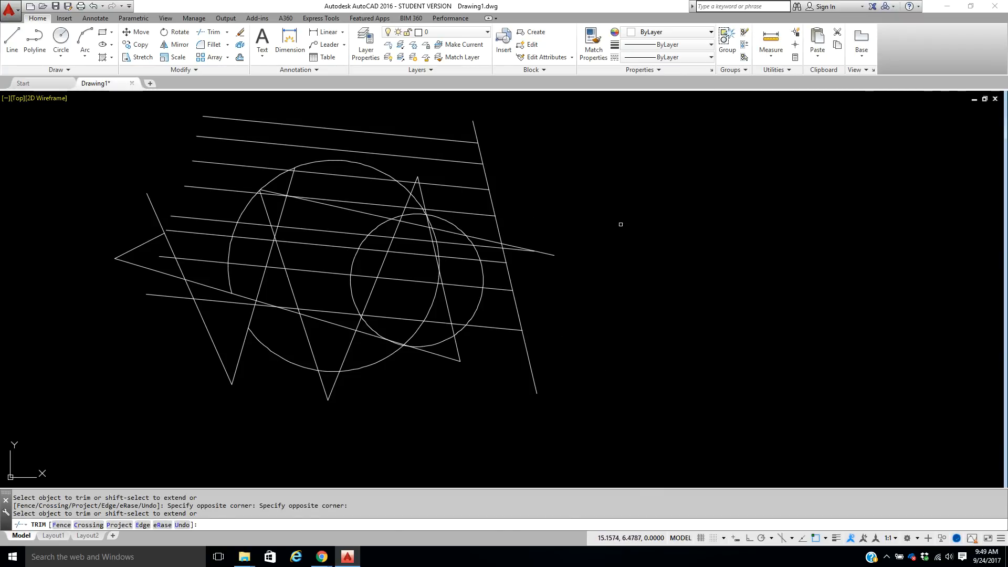
right_click(625, 196)
click(647, 208)
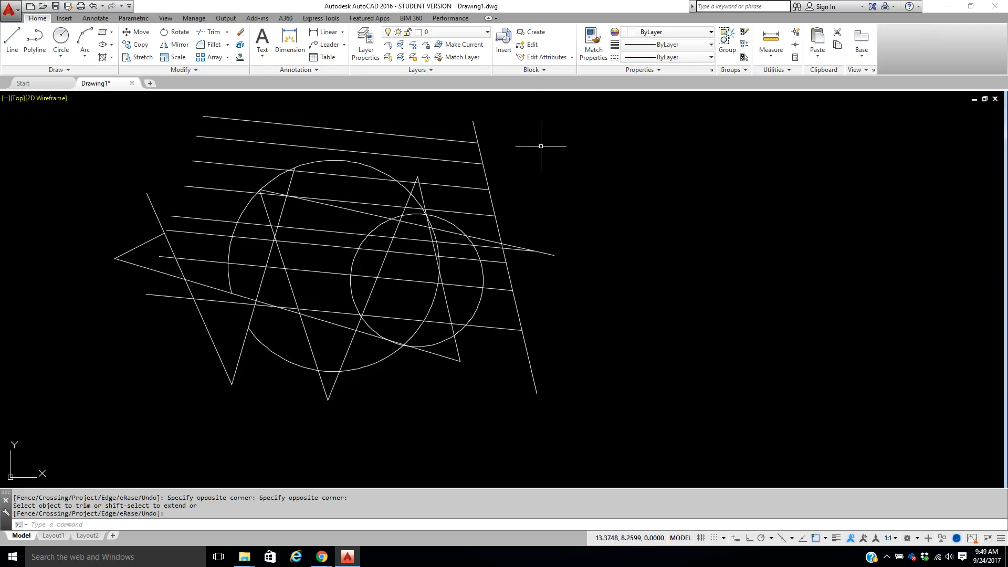
Step: With the large circle as the only cutting edge, trim the left ends of the third and fourth parallel lines using a crossing window
click(212, 33)
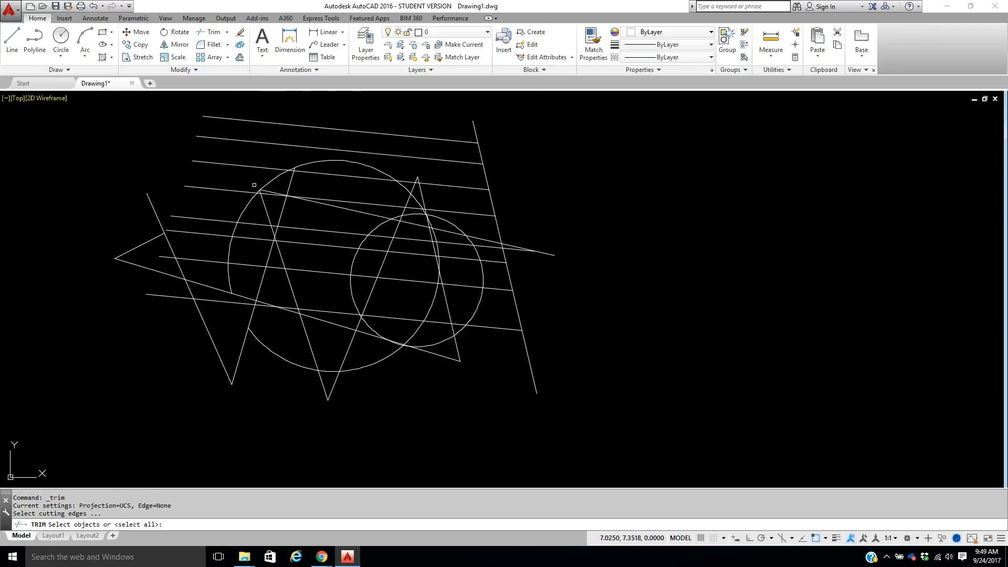
click(256, 191)
key(Return)
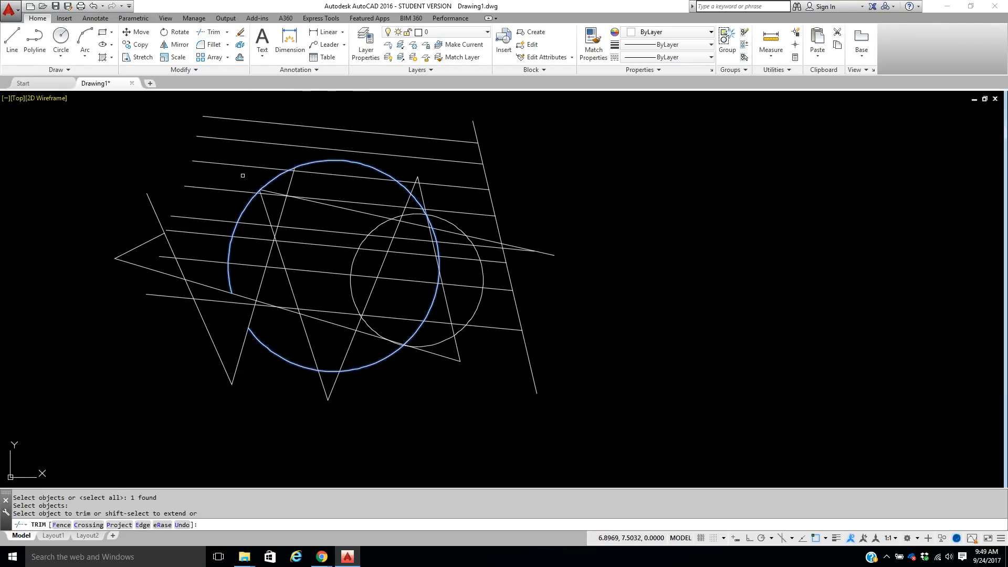
click(200, 210)
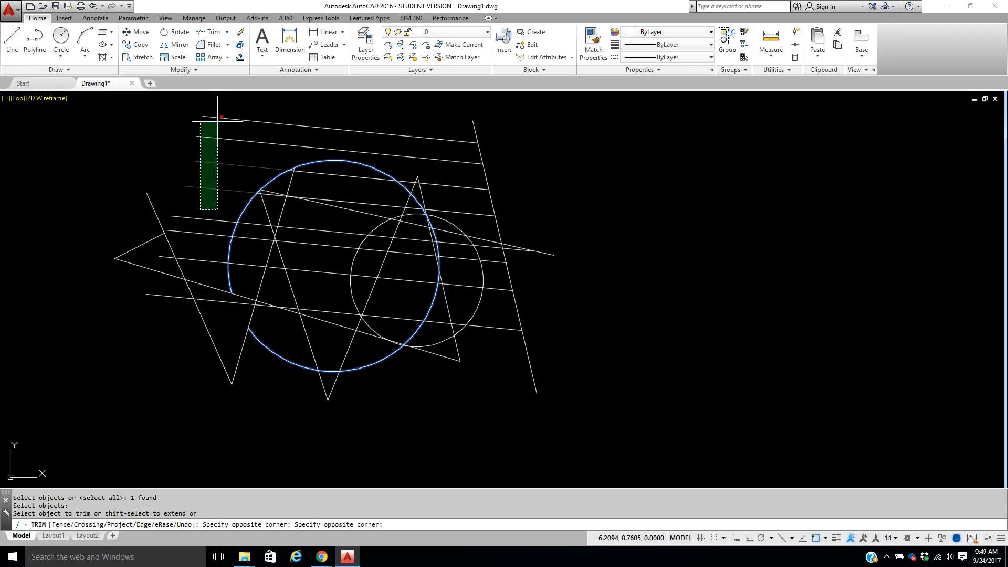
click(218, 121)
Step: Try to trim the left ends of the upper two parallel lines against the large circle, and leave Trim
click(213, 136)
click(254, 164)
click(180, 105)
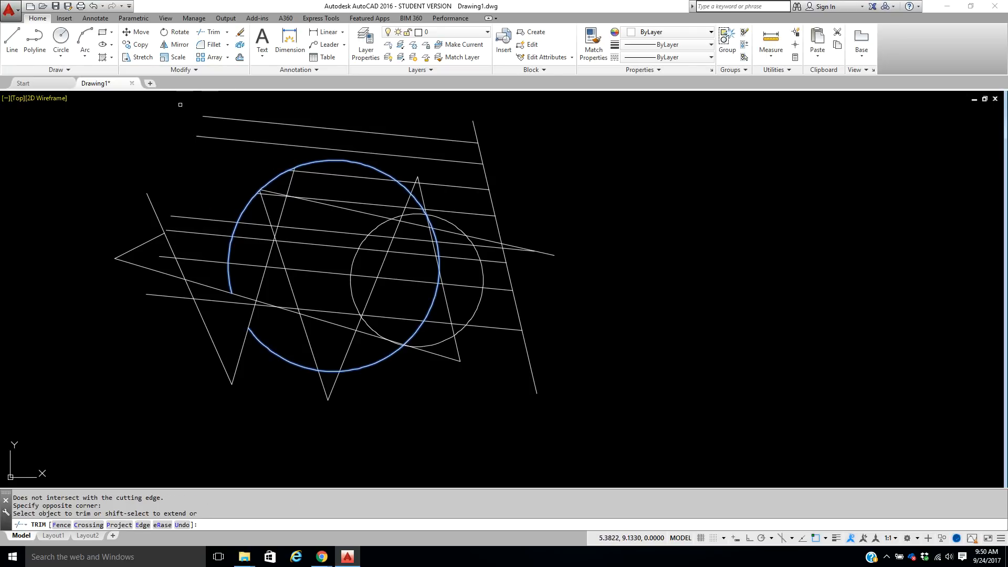
click(186, 107)
key(Escape)
key(Escape)
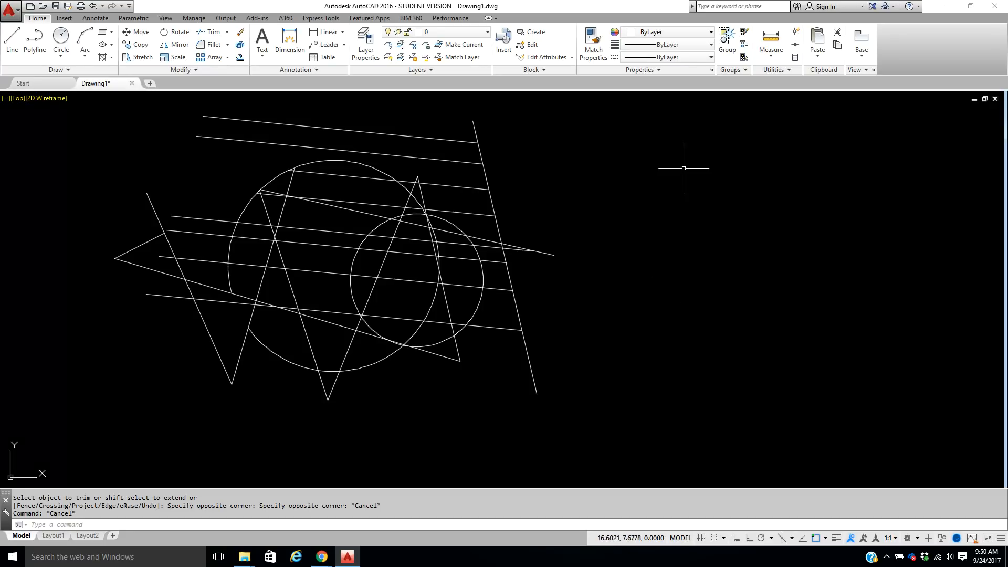
Step: Erase all lines and circles from the drawing with one crossing selection
click(603, 110)
click(103, 430)
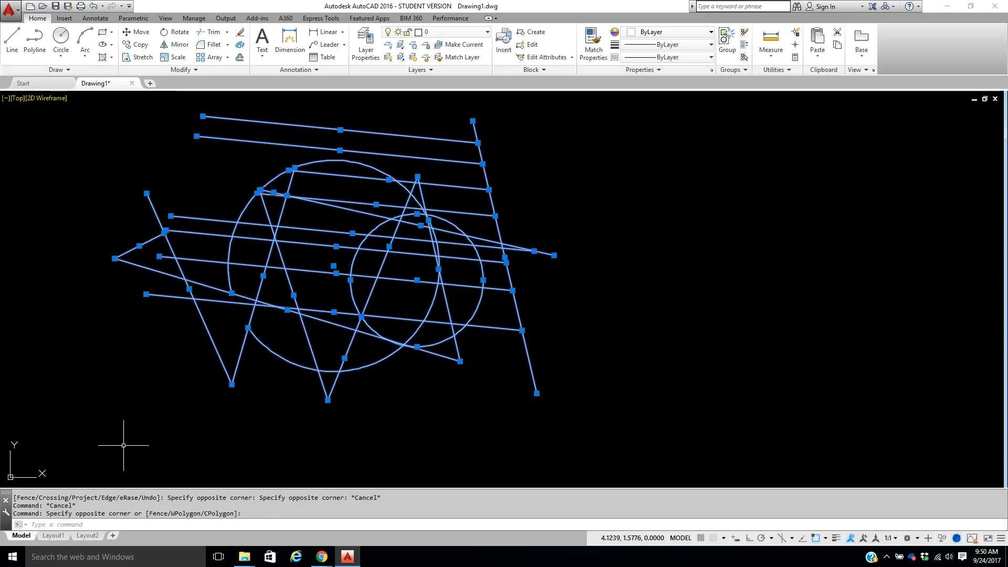
key(Delete)
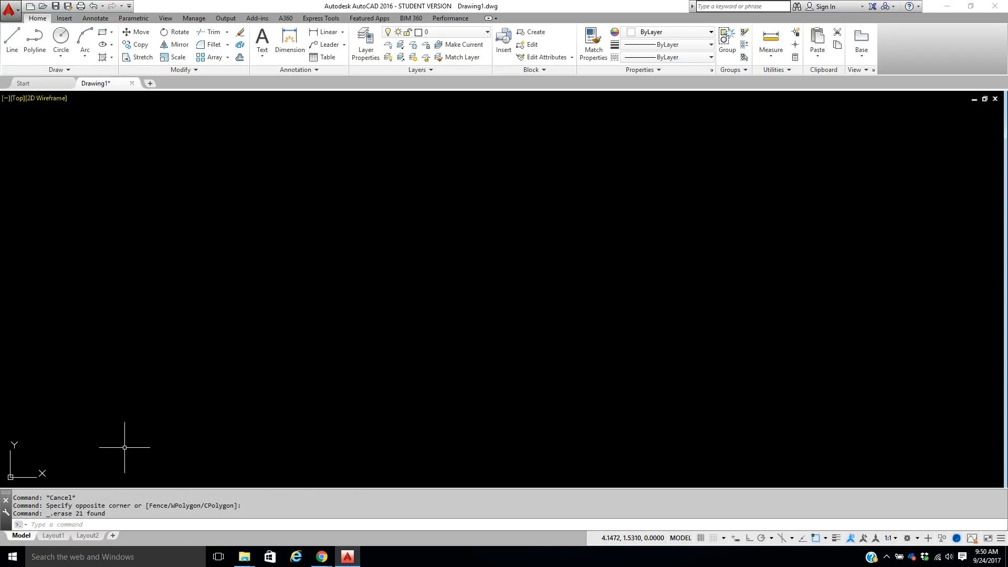
Step: Draw a single steep slanted line, running down and to the left, in the empty drawing
click(12, 41)
click(301, 144)
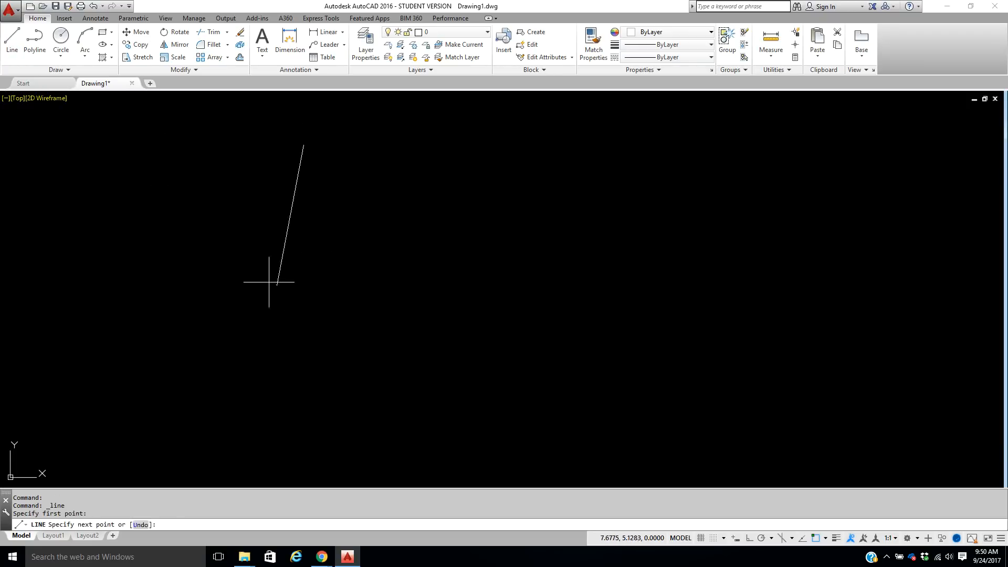
right_click(245, 296)
click(273, 298)
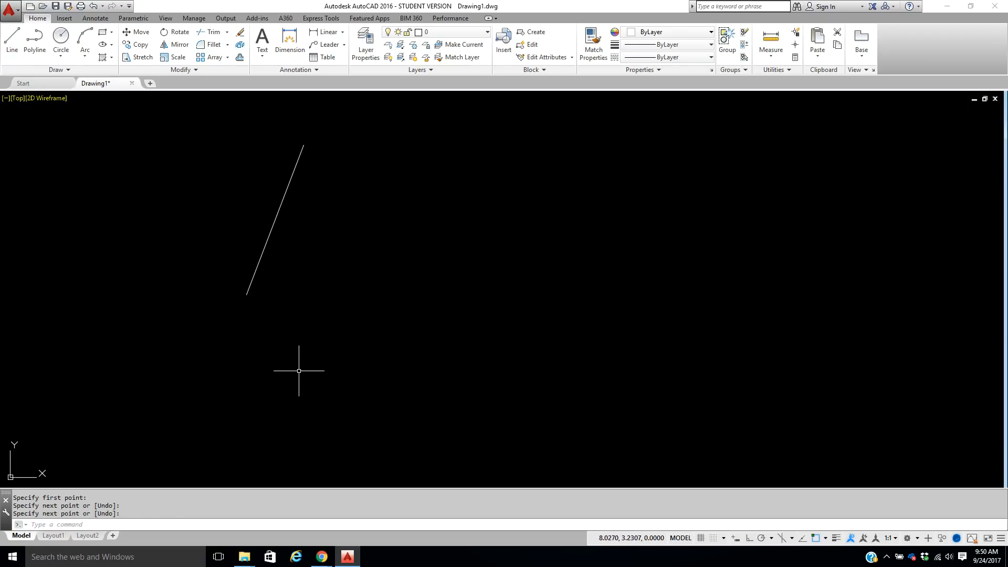
Step: Draw a long, nearly horizontal line below and to the right of the slanted line's lower end
right_click(300, 178)
click(333, 184)
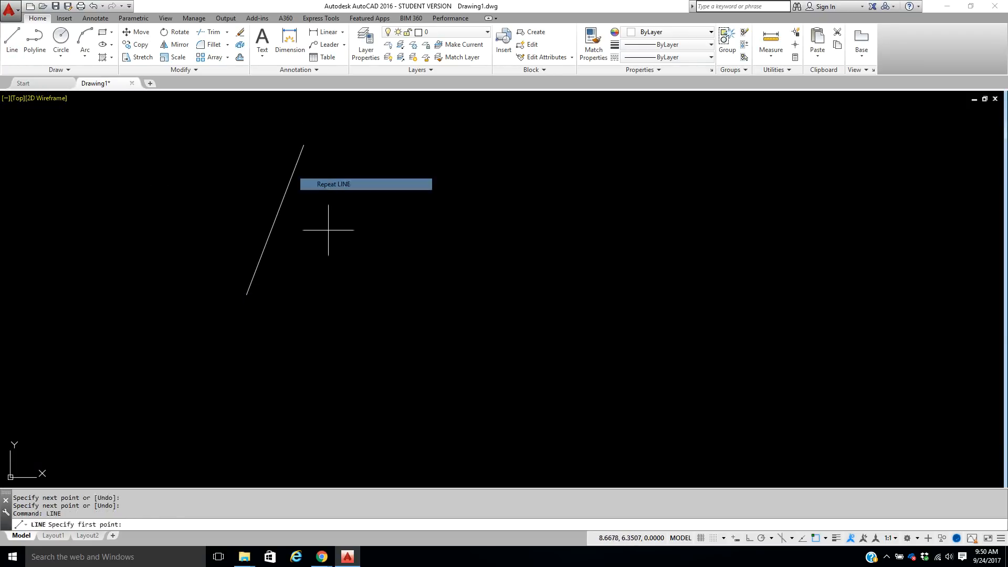
click(316, 353)
right_click(589, 347)
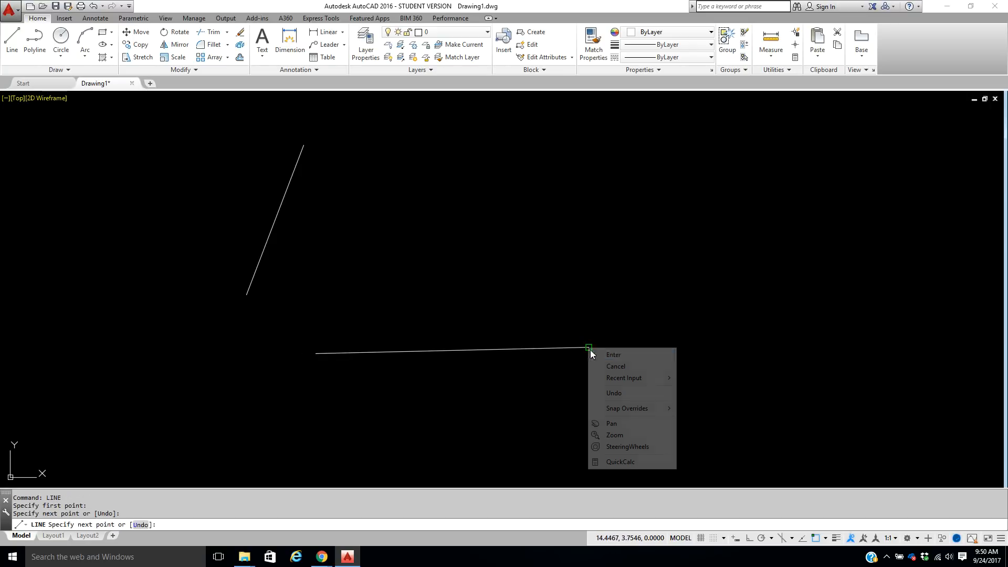
click(629, 353)
Step: Draw an L shape right of the long line from a vertical line and a connected shorter, nearly horizontal line
right_click(616, 188)
click(653, 195)
click(649, 138)
click(649, 222)
click(708, 220)
right_click(709, 224)
click(710, 230)
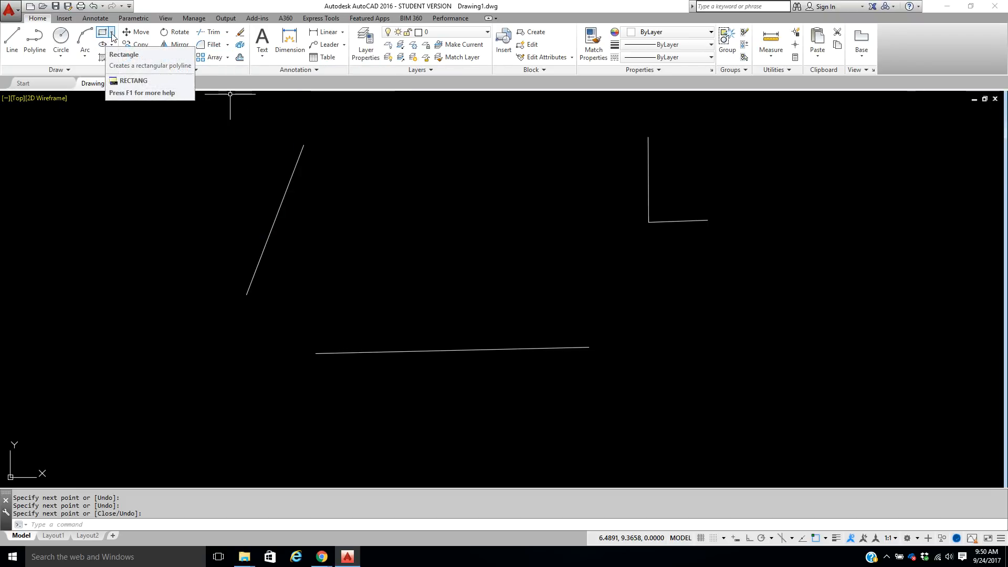
Step: Fillet the slanted line and the long horizontal line into a sharp corner at radius 0, and undo the fillet
click(228, 45)
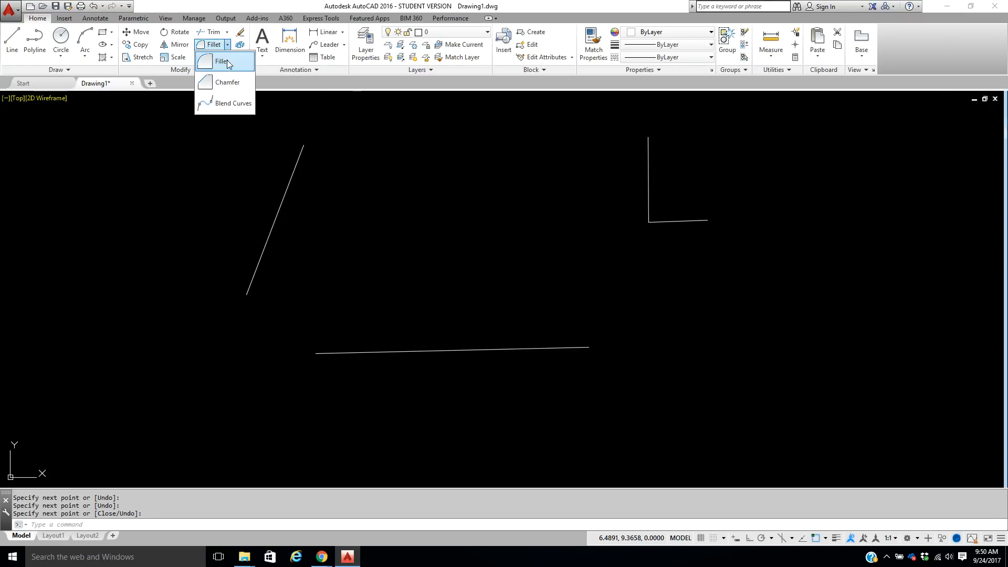
click(227, 62)
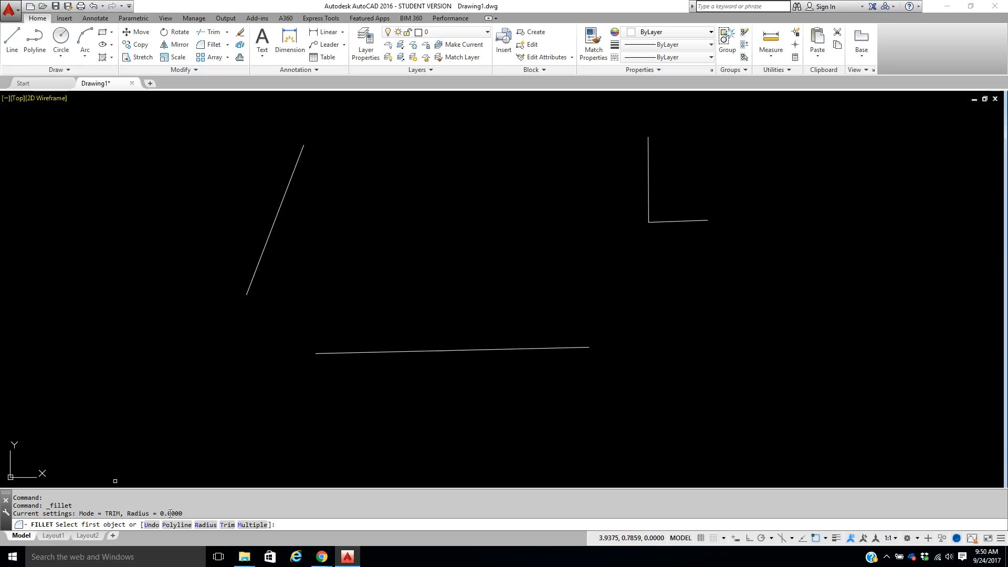
click(248, 286)
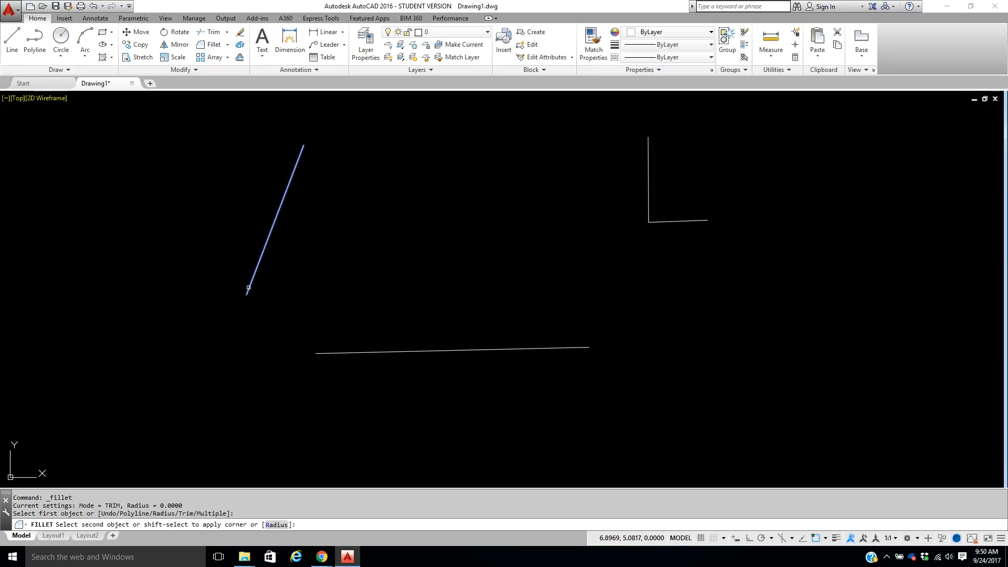
click(318, 352)
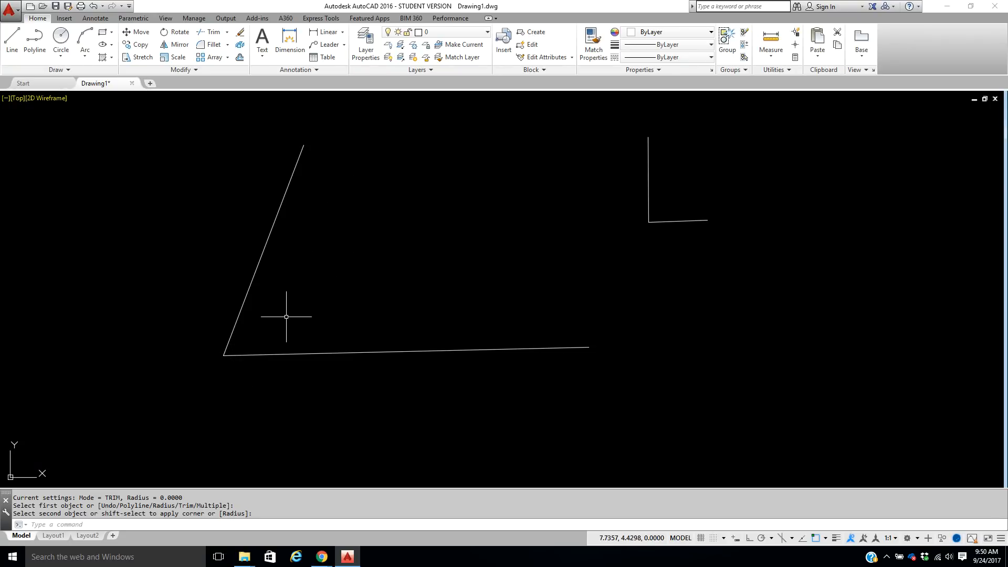
click(93, 7)
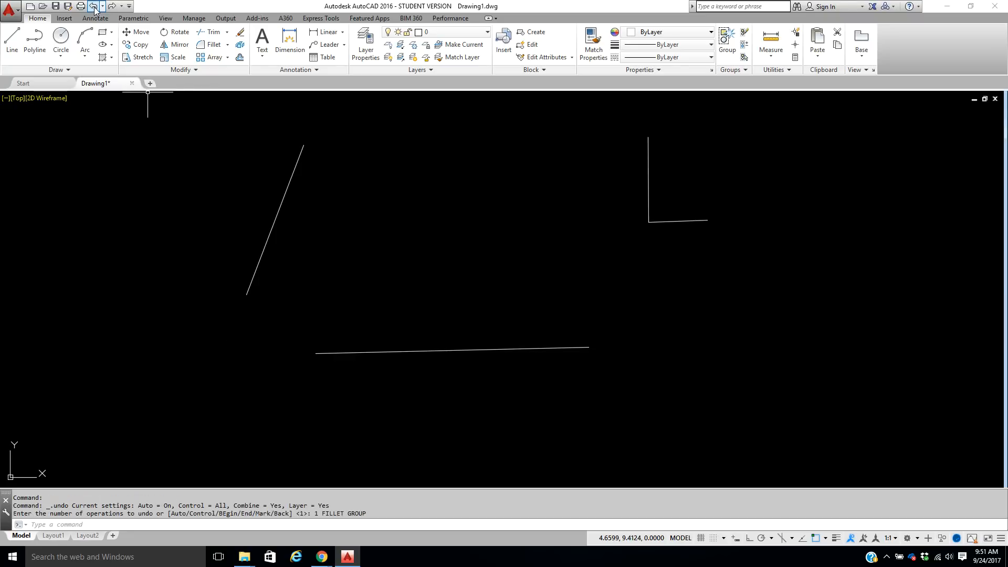
Step: Fillet the slanted line and the long horizontal line with a radius of 1
click(223, 46)
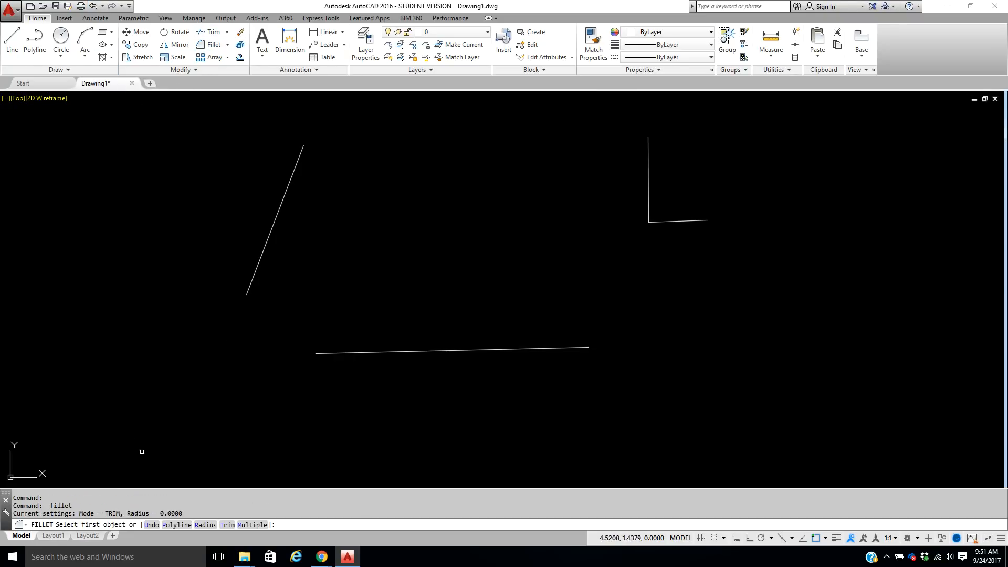
click(205, 524)
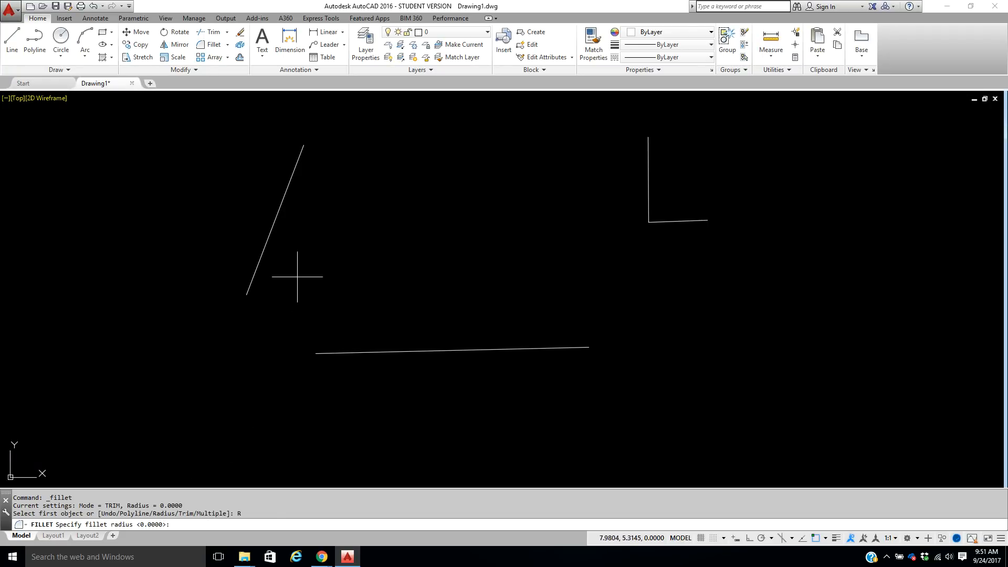
key(Return)
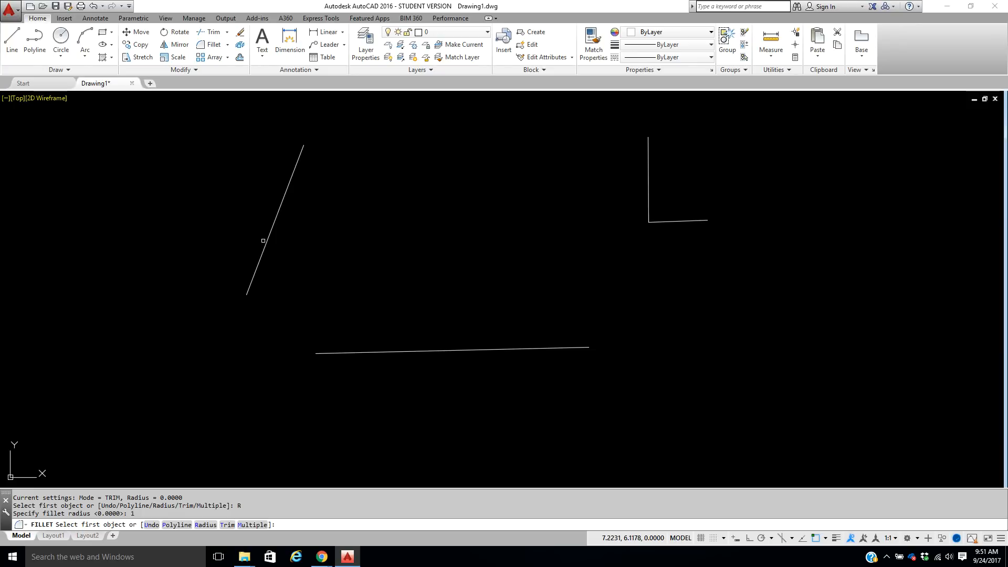
click(265, 247)
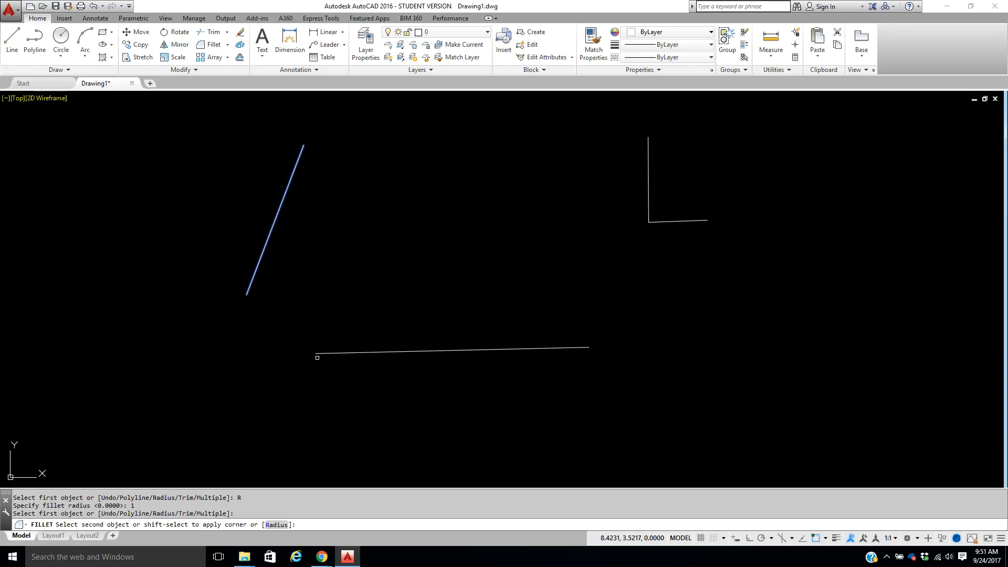
click(315, 351)
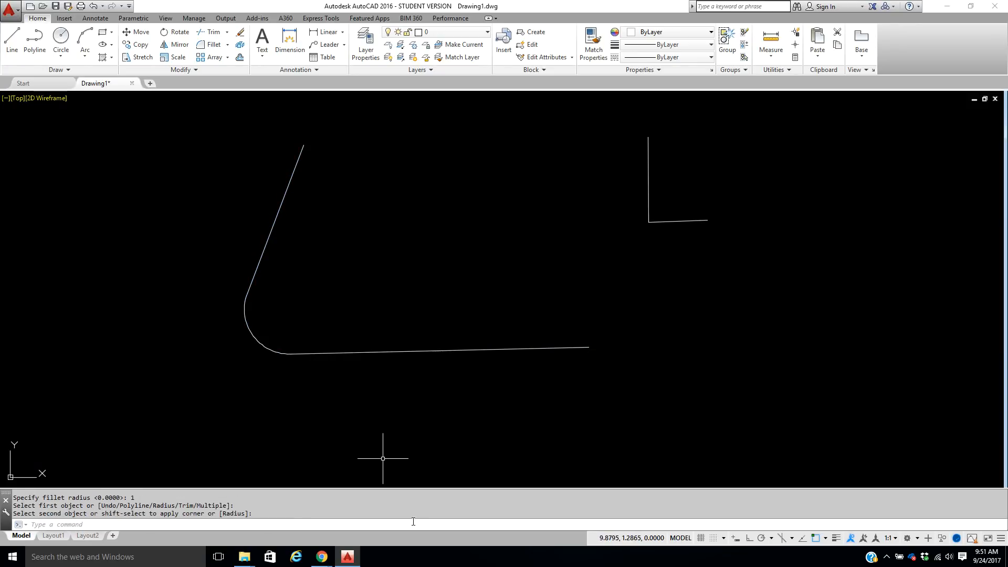
Step: Fillet the corner of the small L shape with a radius of 0.5
mouse_move(665, 230)
middle_down()
mouse_move(624, 256)
mouse_move(553, 258)
middle_up()
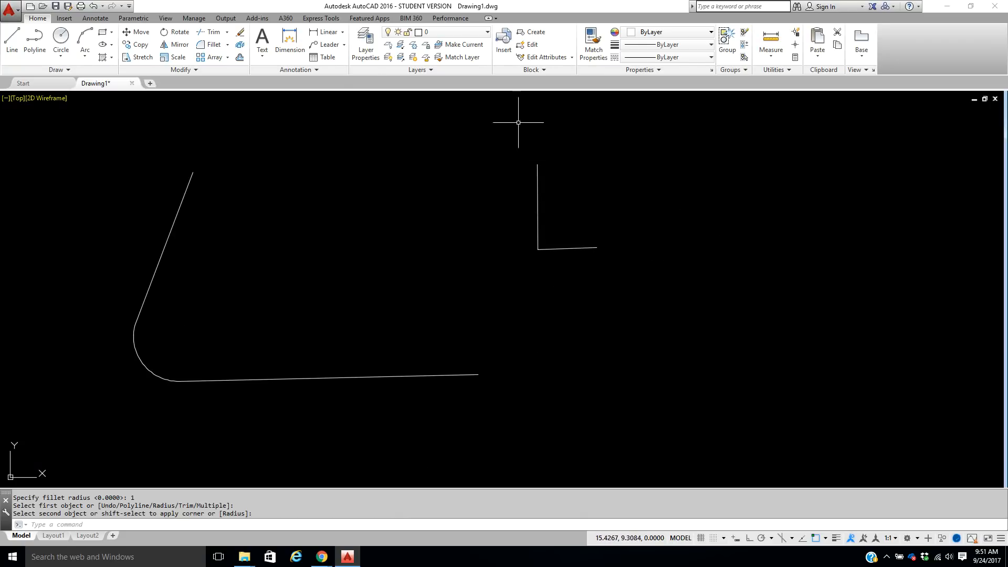
click(211, 45)
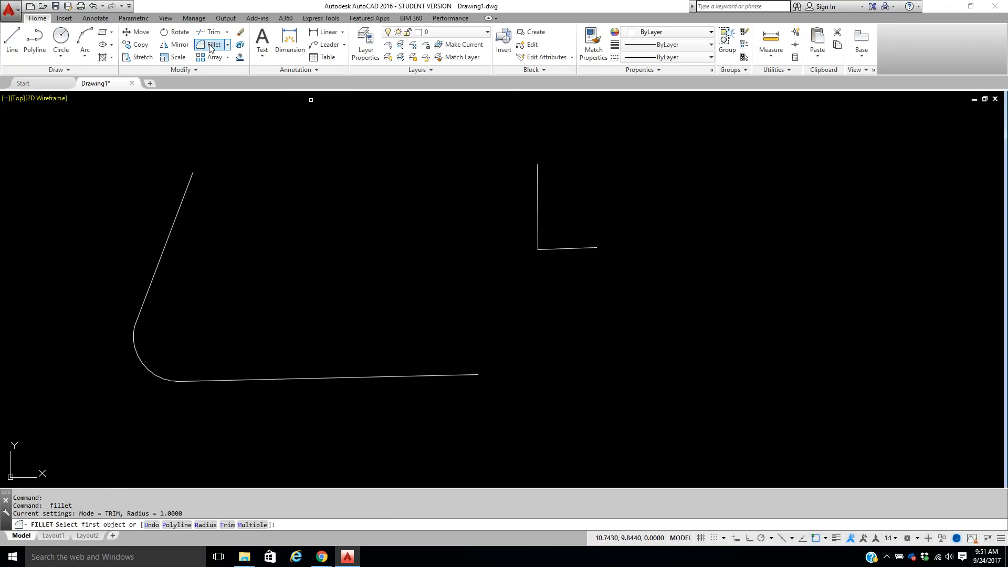
click(214, 526)
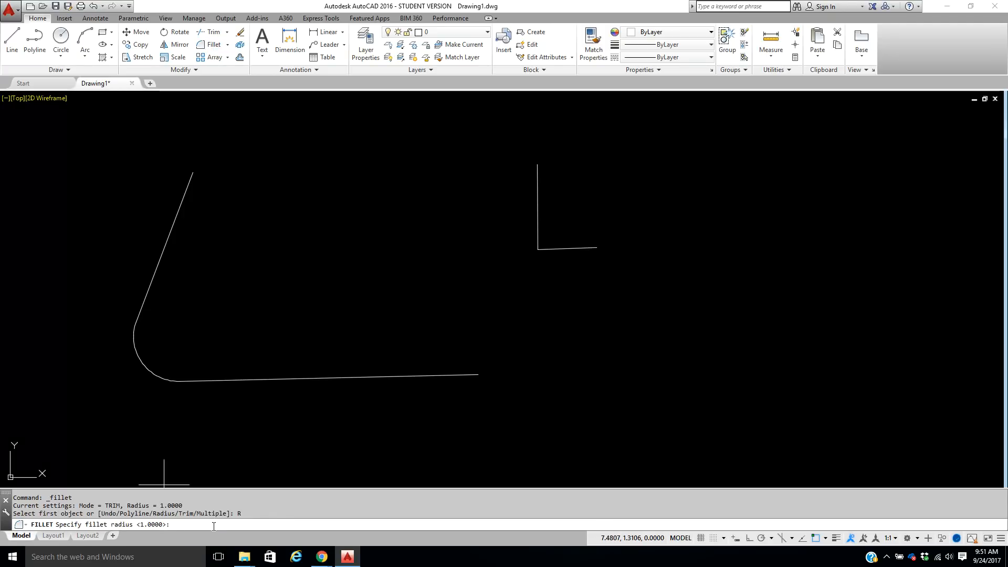
text(.5)
key(Return)
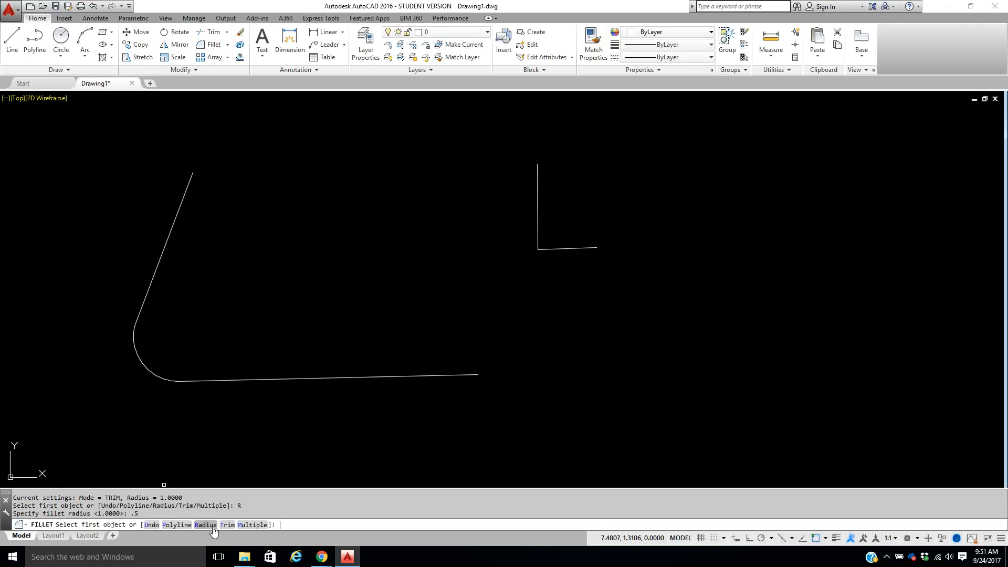
click(537, 215)
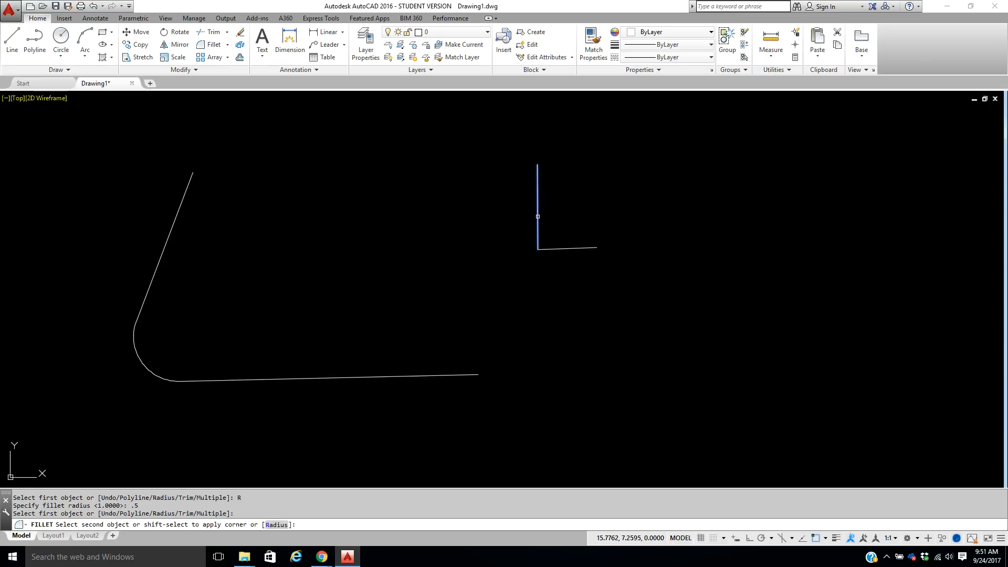
click(556, 251)
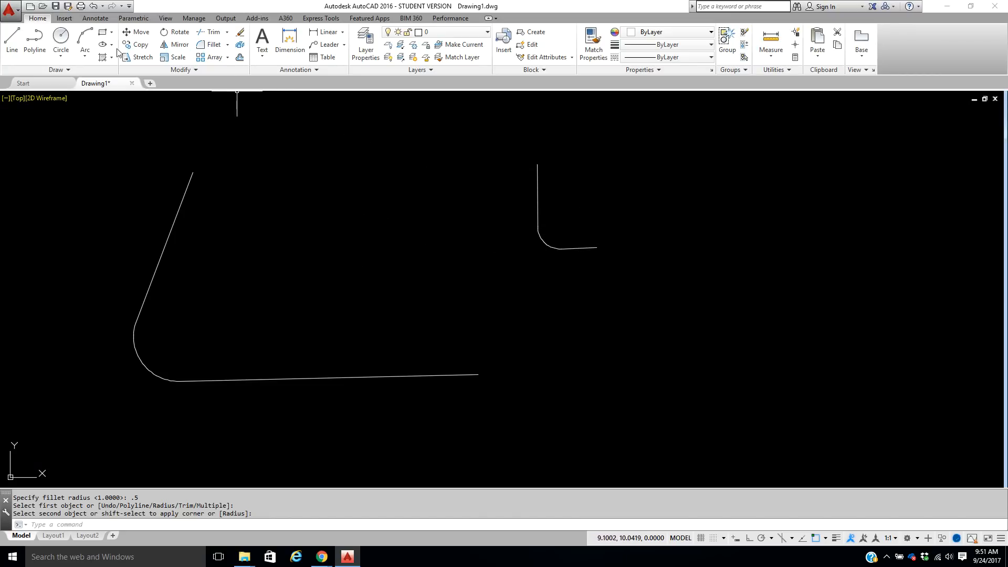
Step: Turn Ortho on and draw a vertical line 1 unit long between the slanted line and the small L shape
click(12, 41)
click(322, 139)
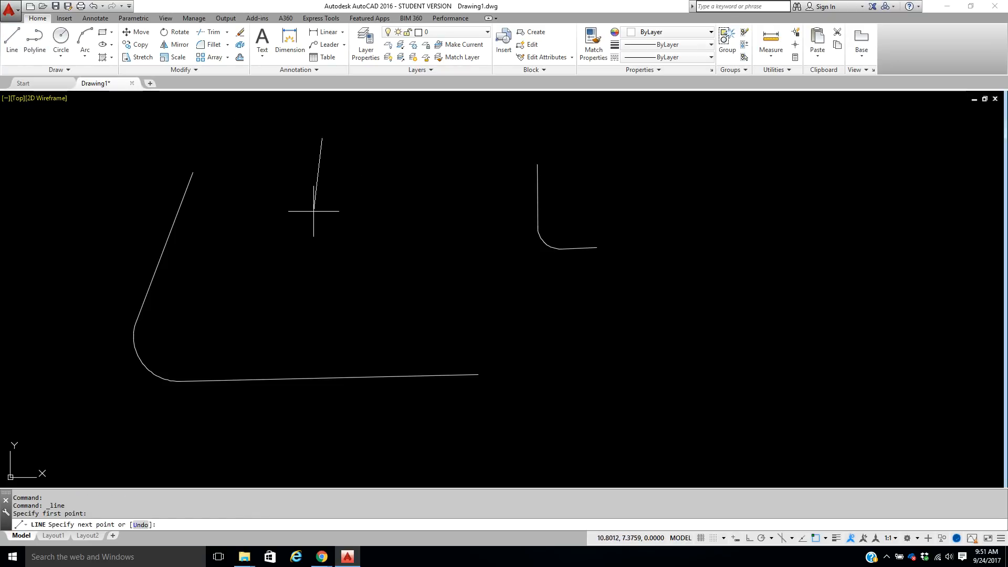
key(F8)
key(Return)
key(Return)
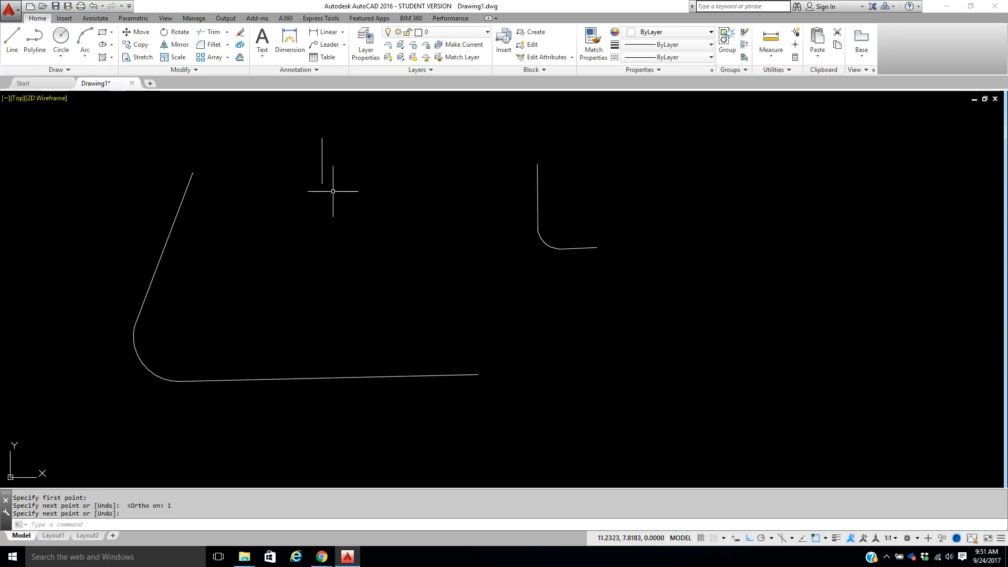
Step: Draw a horizontal line 2 units long, starting a short gap right of the vertical line's lower end
right_click(333, 191)
click(380, 194)
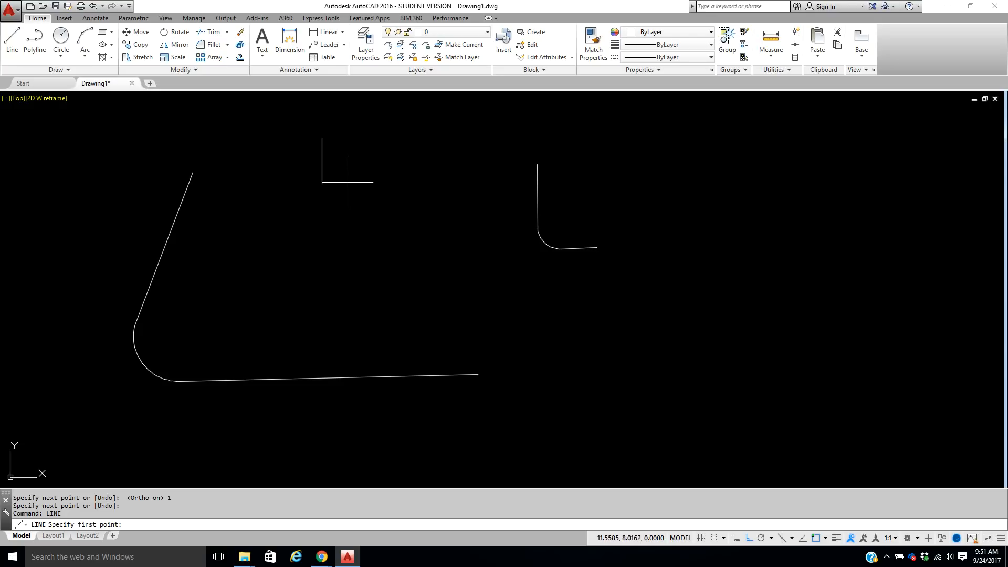
click(348, 182)
text(2)
key(Return)
right_click(452, 179)
click(464, 189)
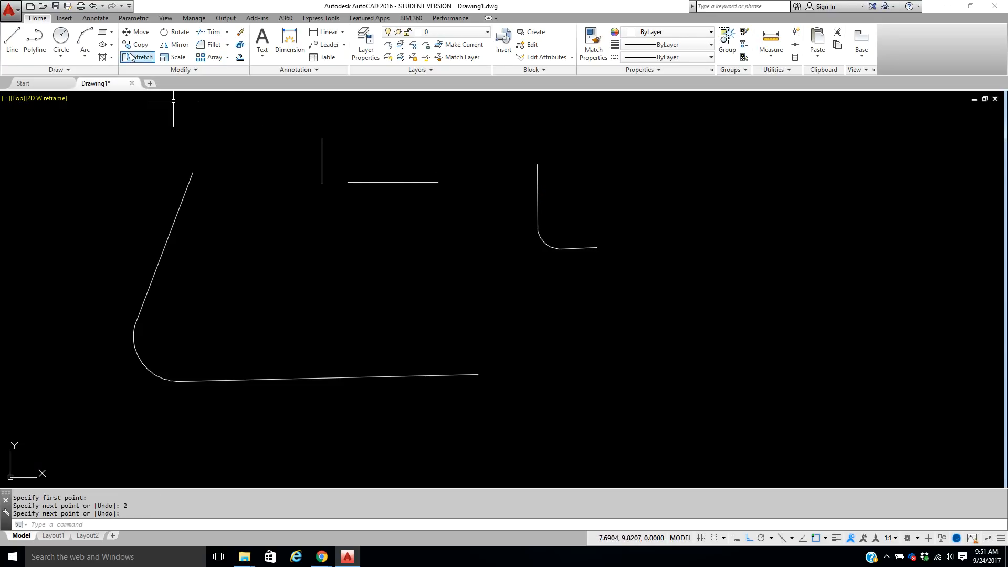
Step: Set the fillet radius to 2 and try to fillet the 2-unit horizontal line with the 1-unit vertical line
click(209, 53)
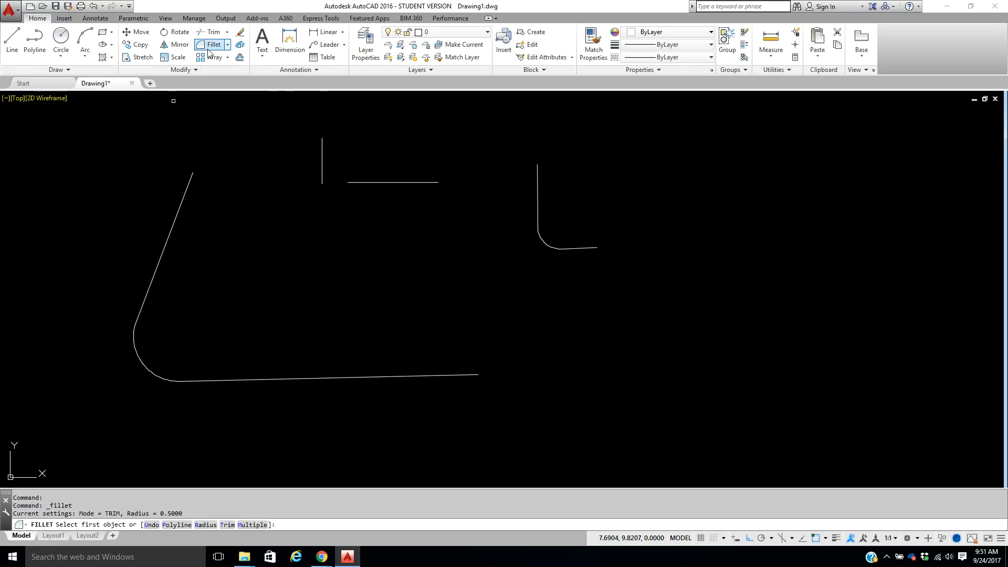
text(r)
key(Return)
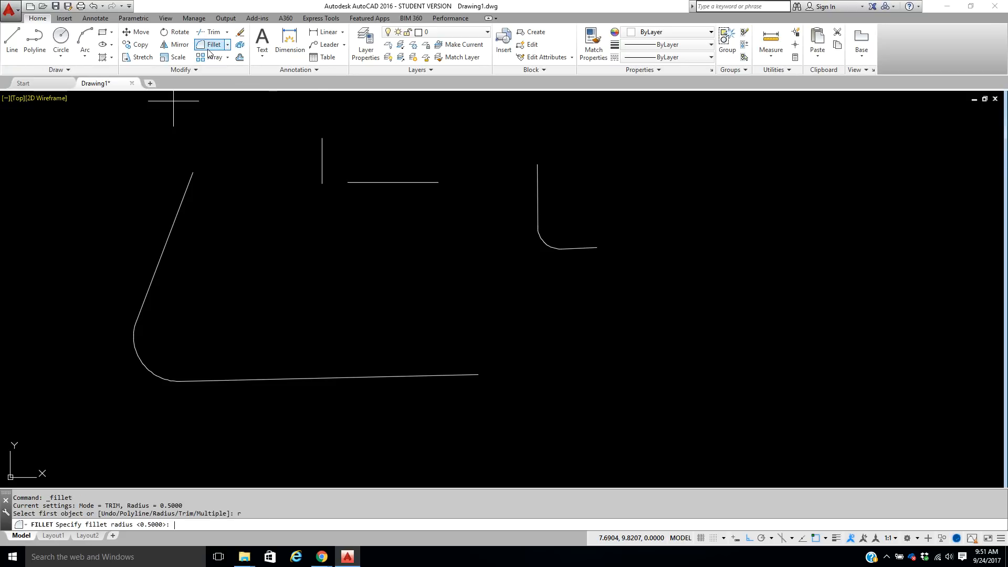
text(2)
key(Return)
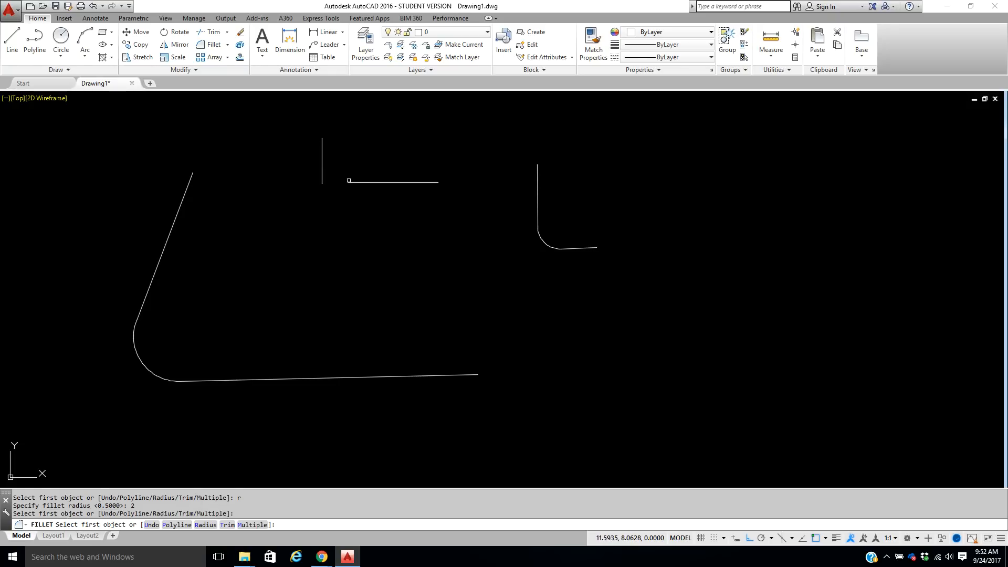
click(349, 183)
click(322, 169)
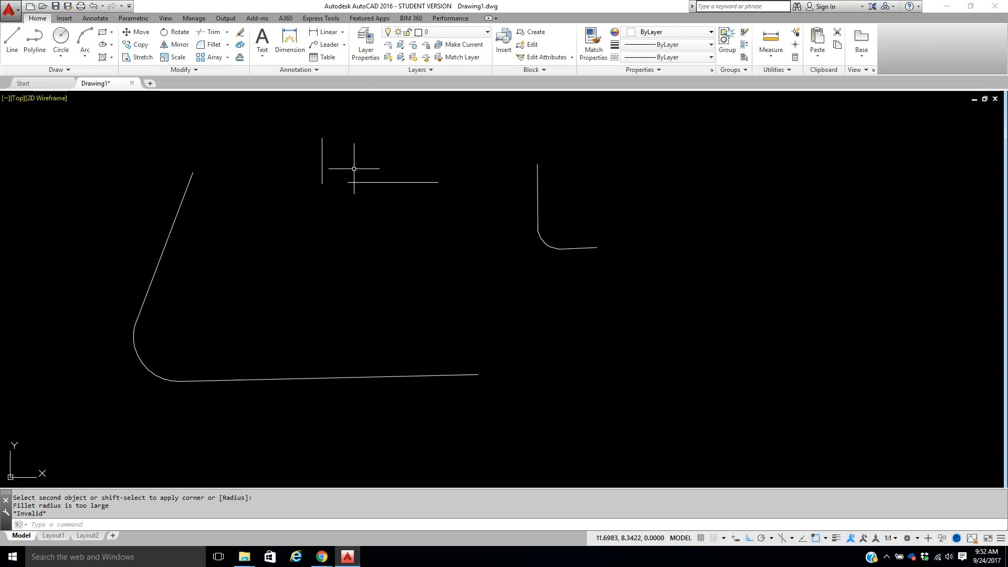
Step: Stretch the upper end of the short vertical line straight up to make it several times longer
middle_drag(360, 145, 379, 246)
click(340, 251)
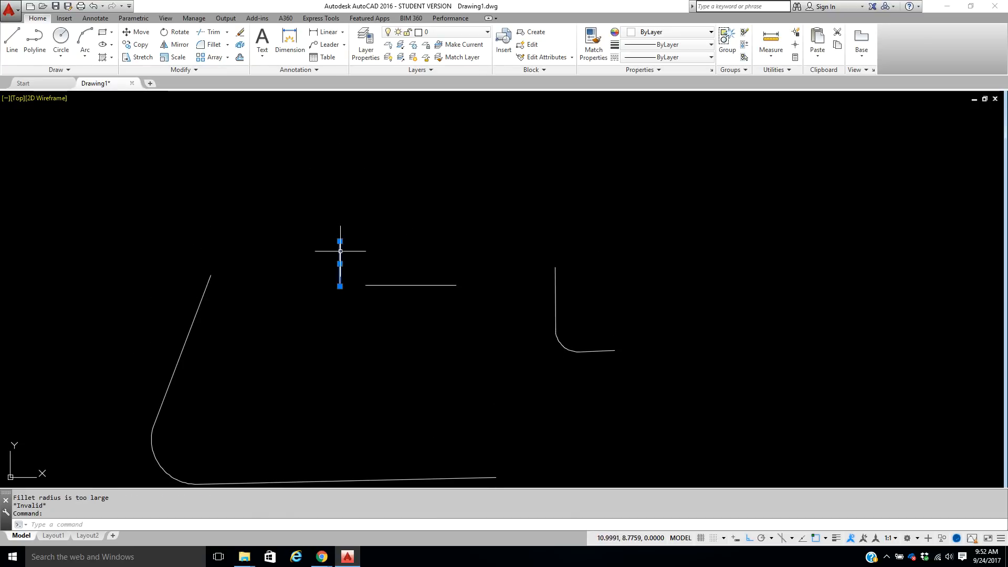
click(340, 241)
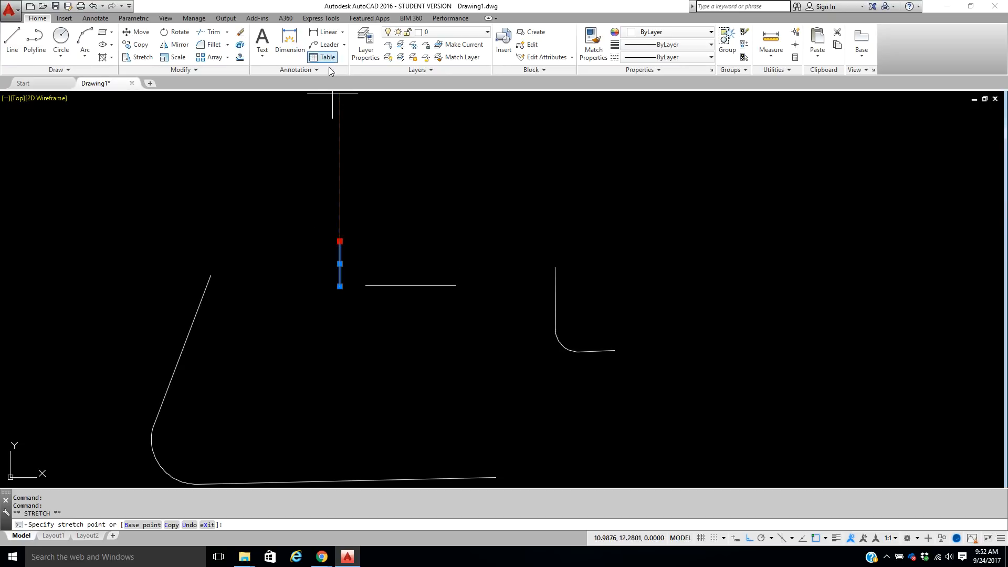
click(339, 122)
key(Escape)
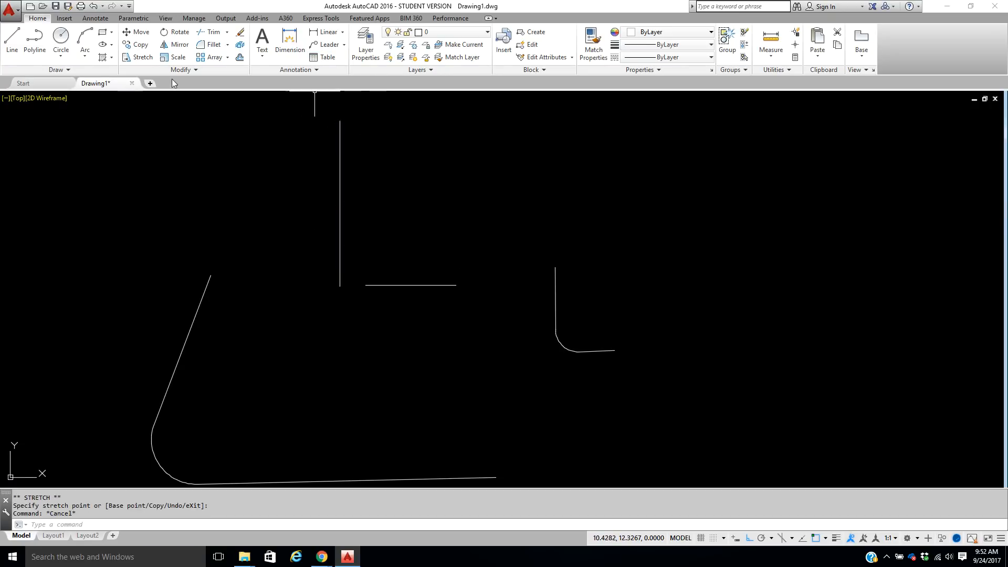
Step: Fillet the 2-unit horizontal line with the lengthened vertical line at radius 2
click(213, 45)
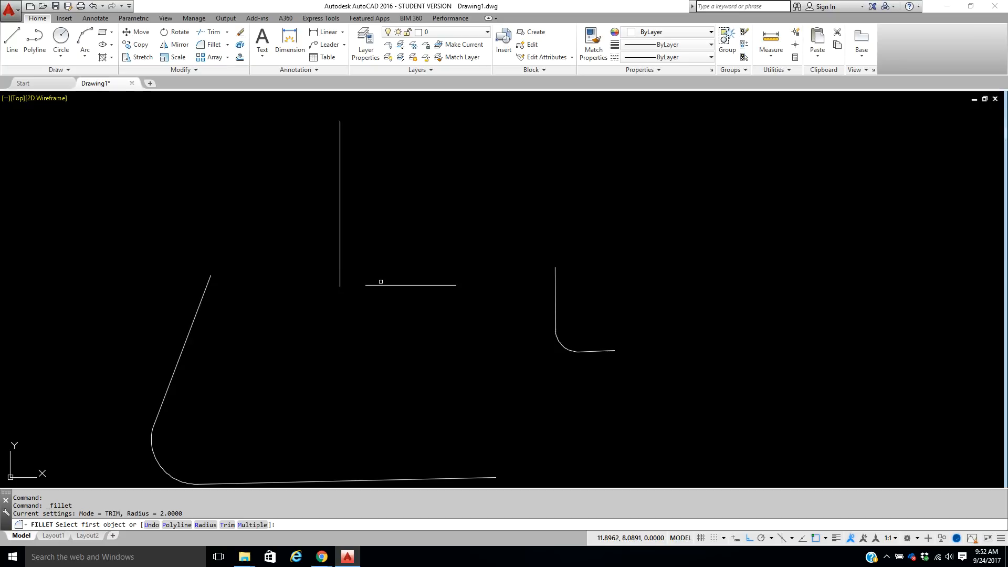
click(379, 286)
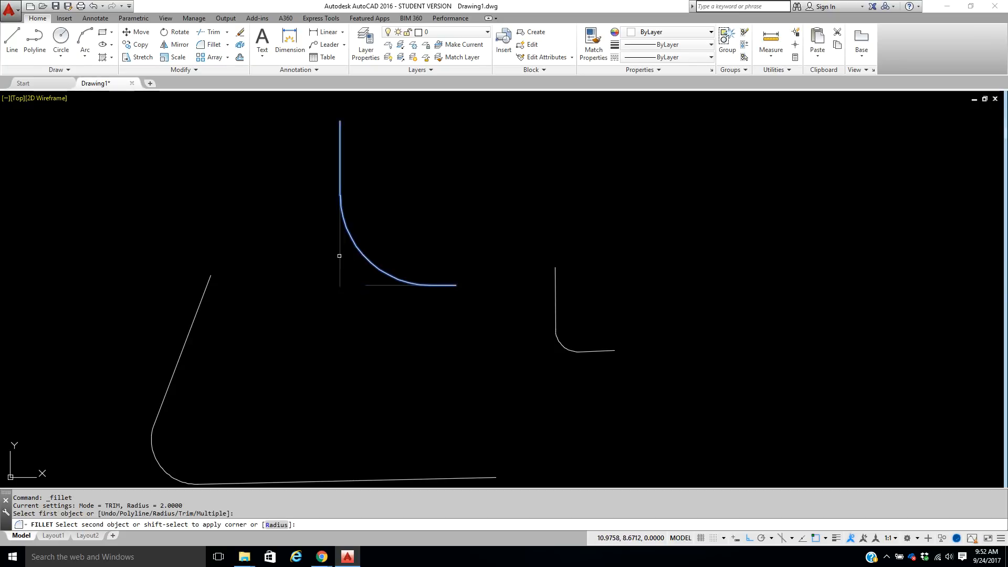
click(338, 258)
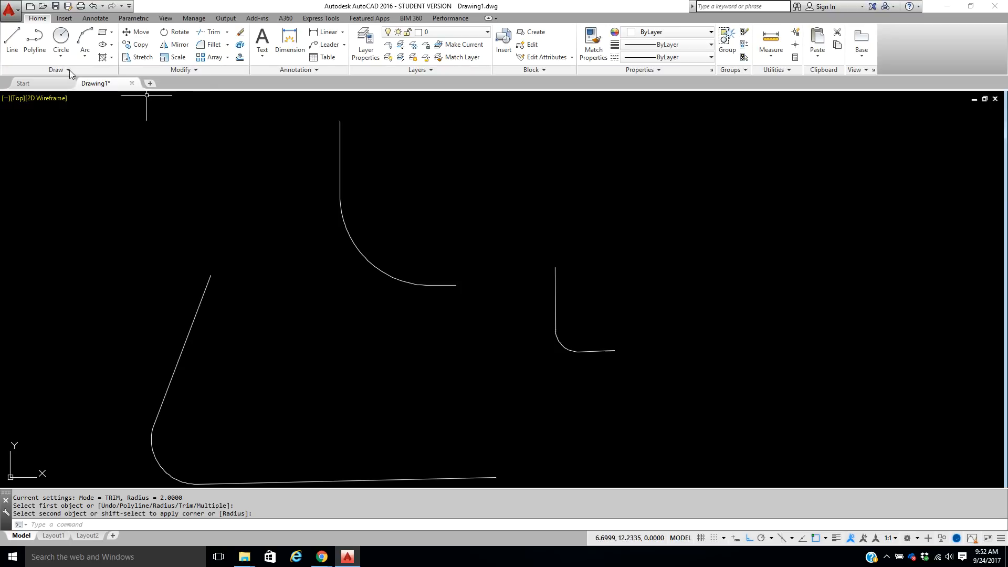
Step: Draw a vertical line above and to the right of the small filleted L shape
click(12, 38)
click(642, 120)
click(643, 217)
right_click(644, 216)
click(654, 225)
right_click(672, 232)
click(683, 239)
click(675, 235)
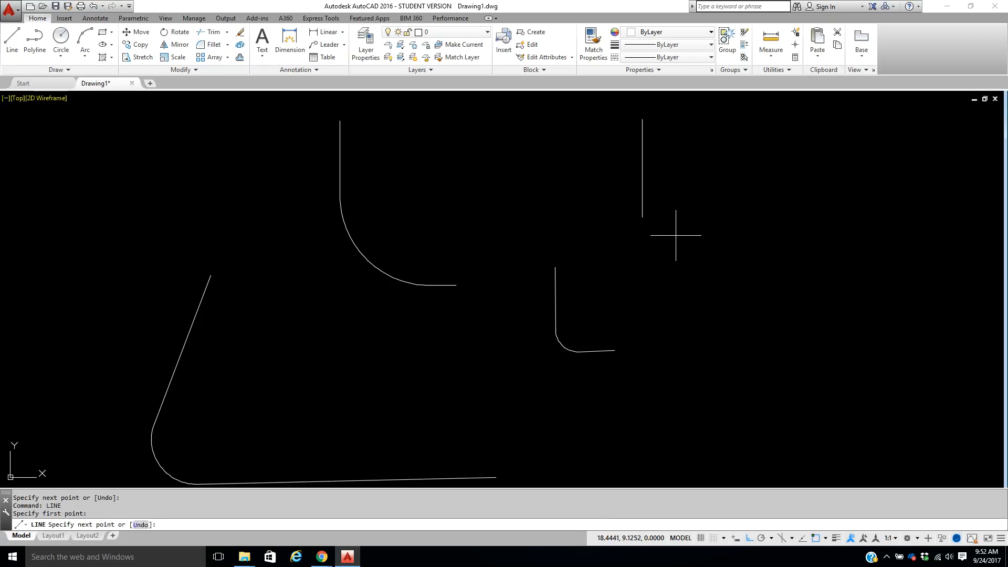
key(Escape)
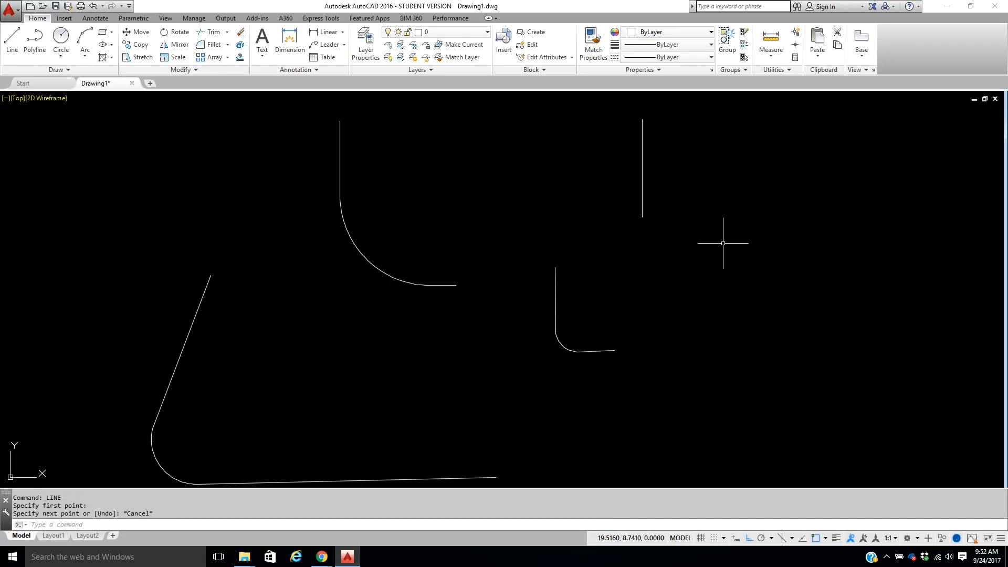
Step: Draw a separate horizontal line a short gap to the right of the new vertical line's lower half
right_click(718, 193)
click(735, 198)
click(688, 190)
click(795, 180)
right_click(797, 182)
click(811, 189)
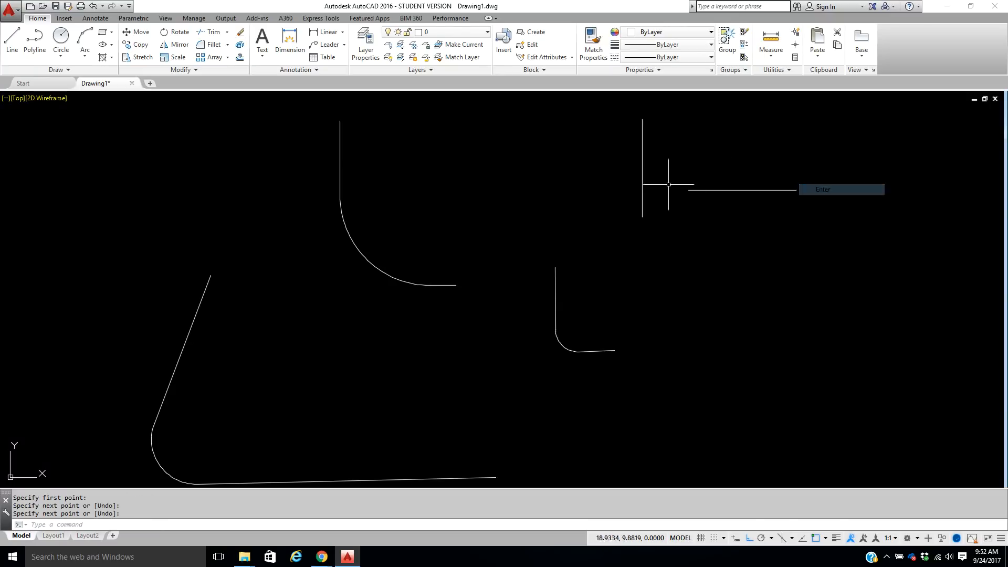
Step: Draw a line from the horizontal line's left end leftward across the vertical line, so the two cross
middle_drag(701, 222, 597, 247)
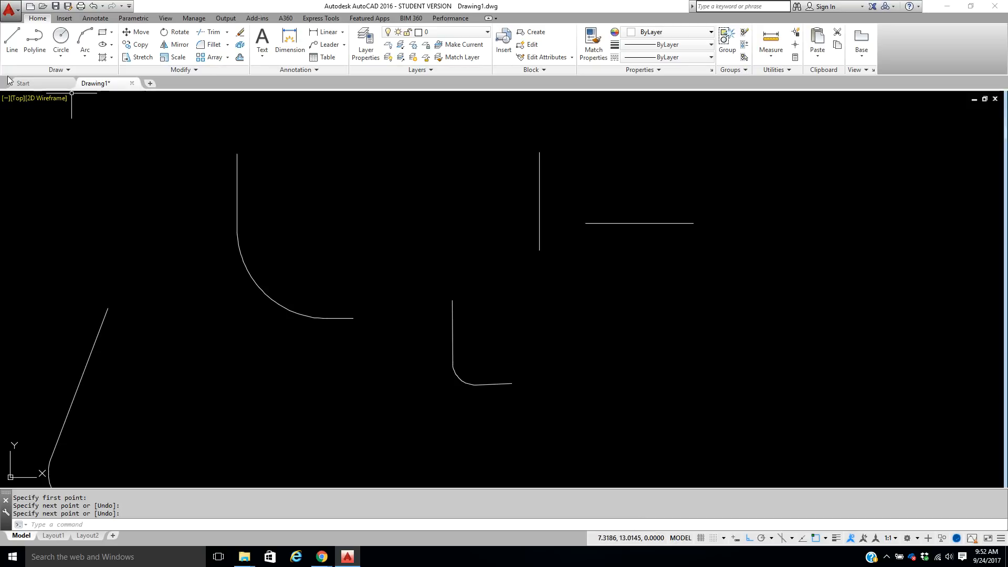
click(12, 39)
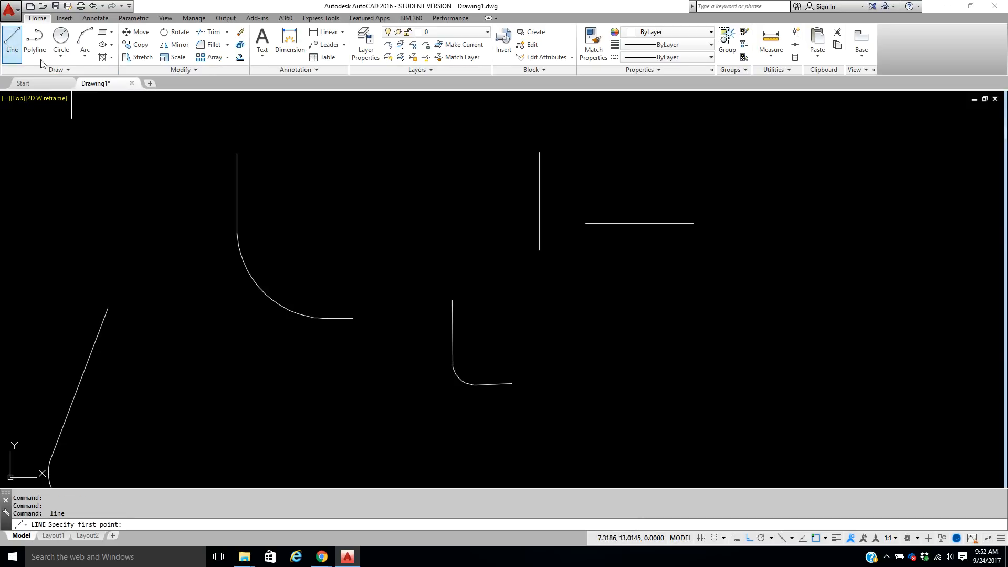
click(586, 223)
click(501, 224)
right_click(514, 225)
click(525, 231)
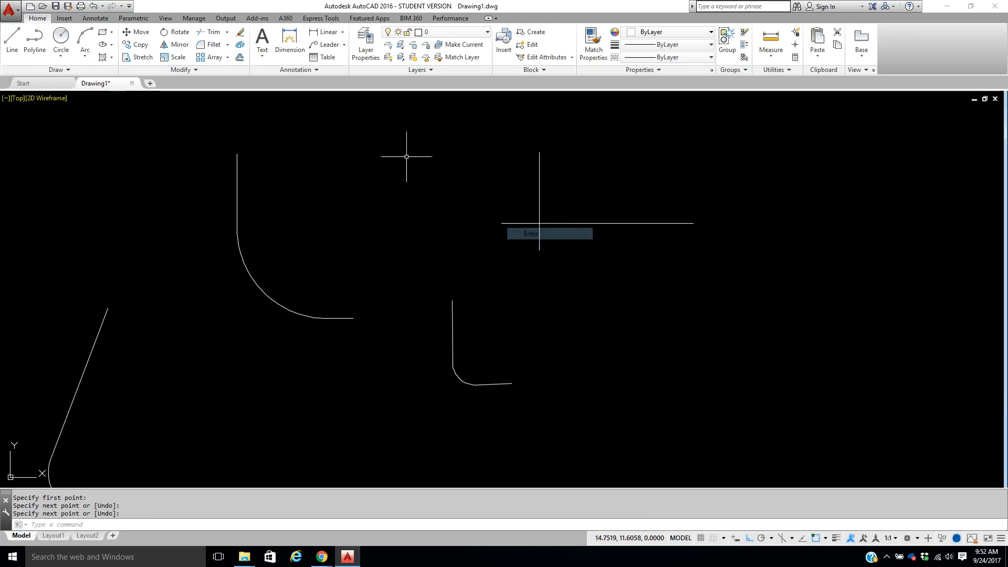
Step: Trim the vertical line below the crossing and the horizontal line left of it to leave a square corner
click(211, 32)
key(Return)
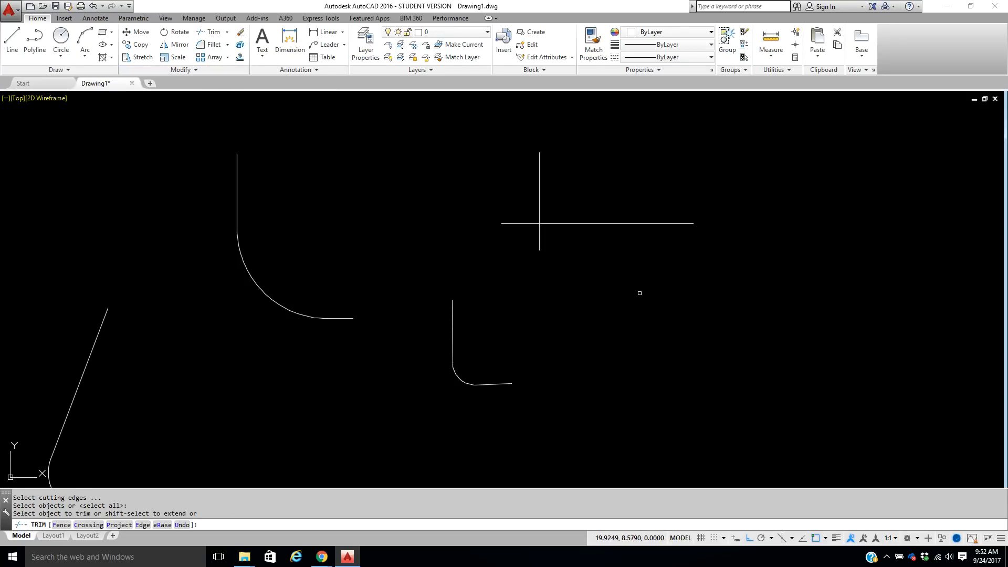
click(565, 238)
click(504, 255)
click(507, 232)
click(488, 202)
right_click(488, 202)
click(509, 209)
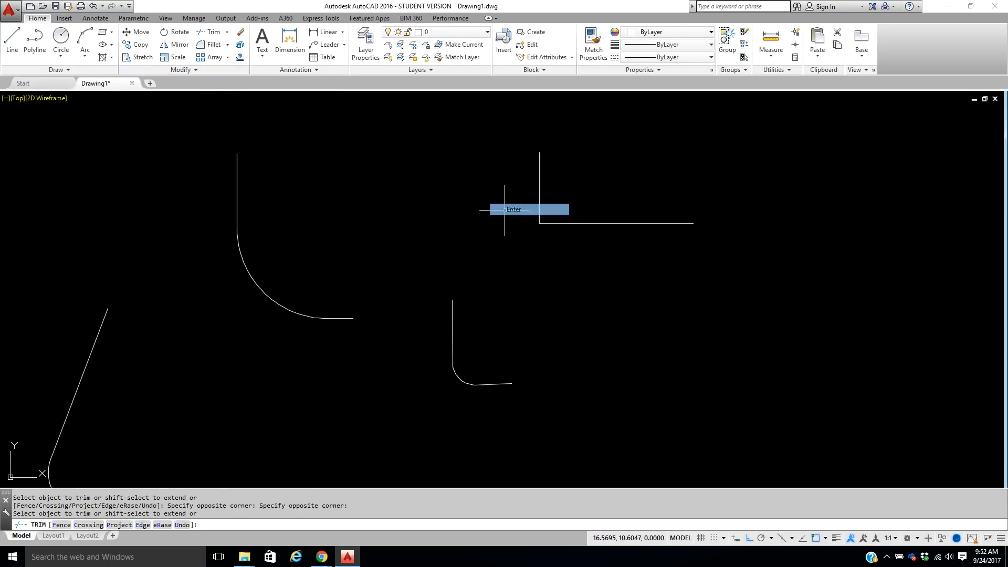
Step: Select the short connecting segment to inspect it, deselect it, and undo the trims and that added segment
click(557, 224)
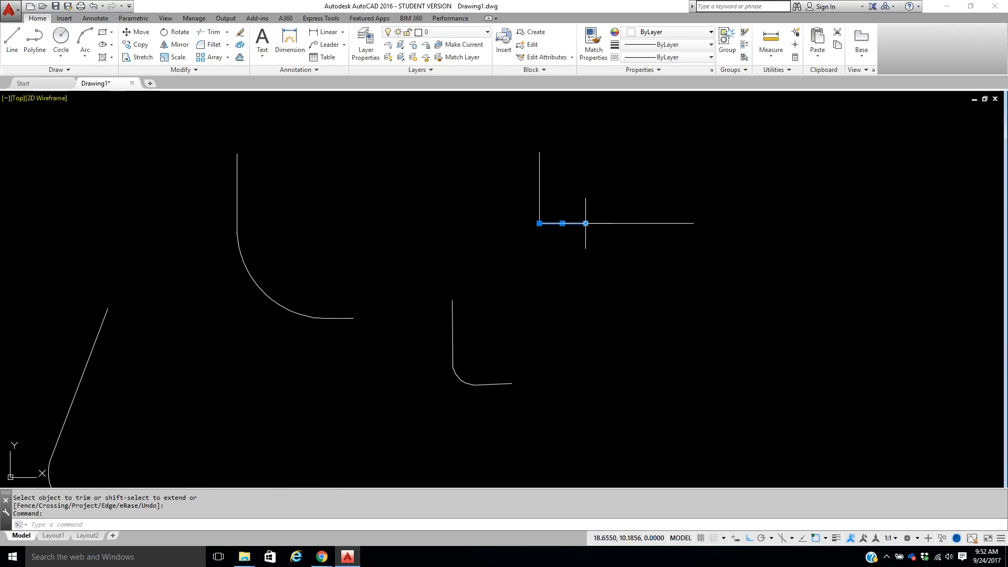
key(Escape)
key(Escape)
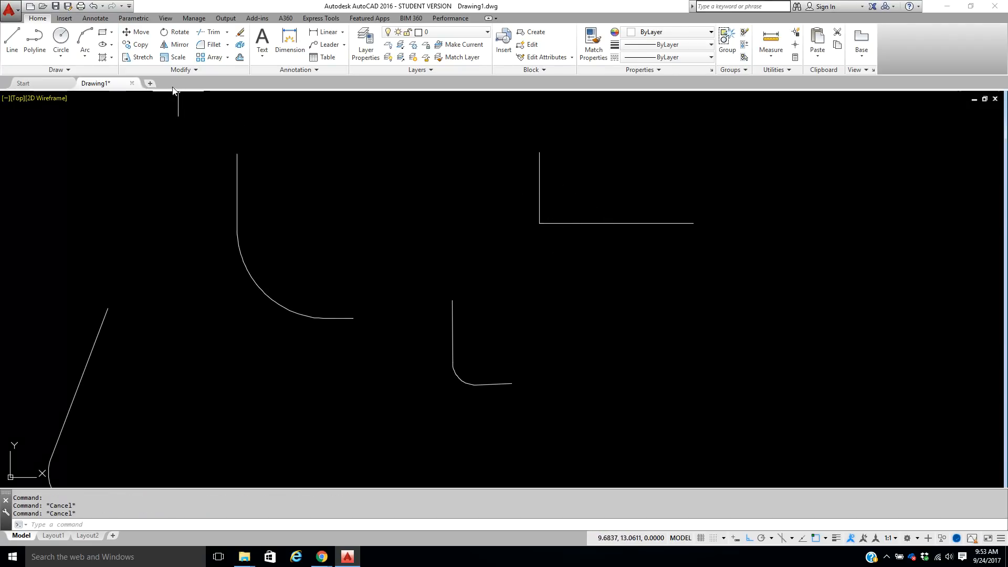
click(93, 7)
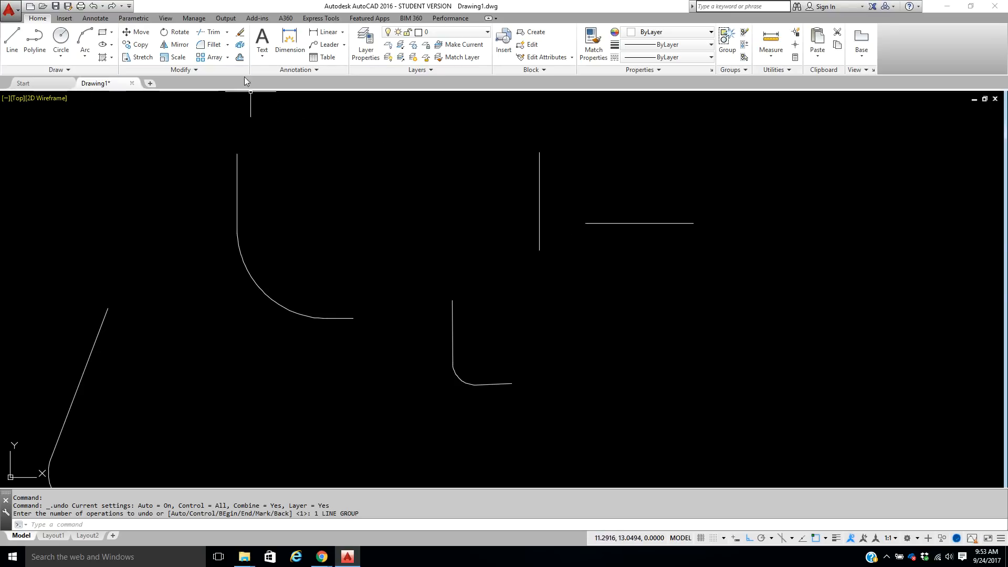
Step: Fillet the separate vertical and horizontal lines with a radius of 0 to join them in a square corner
click(211, 45)
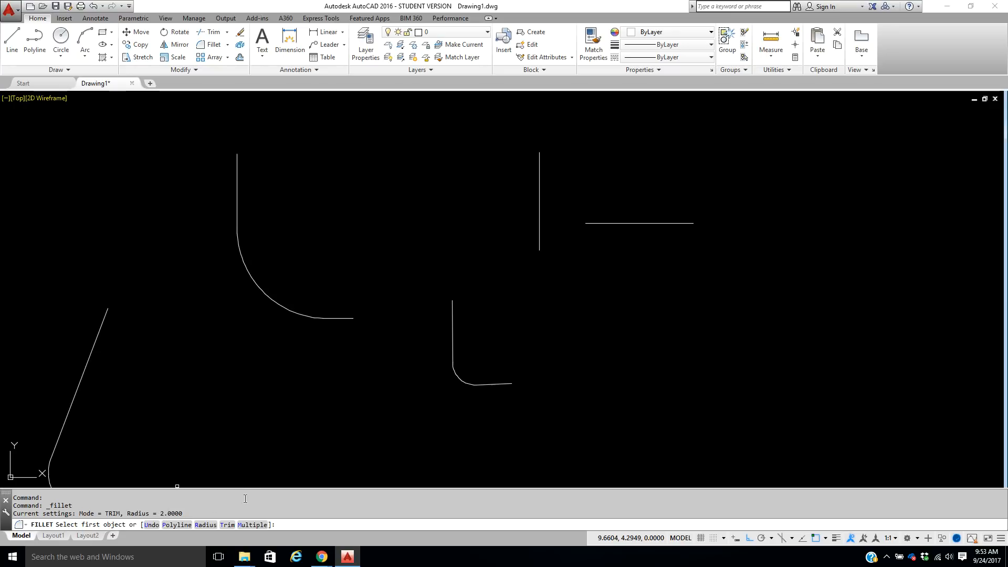
click(207, 525)
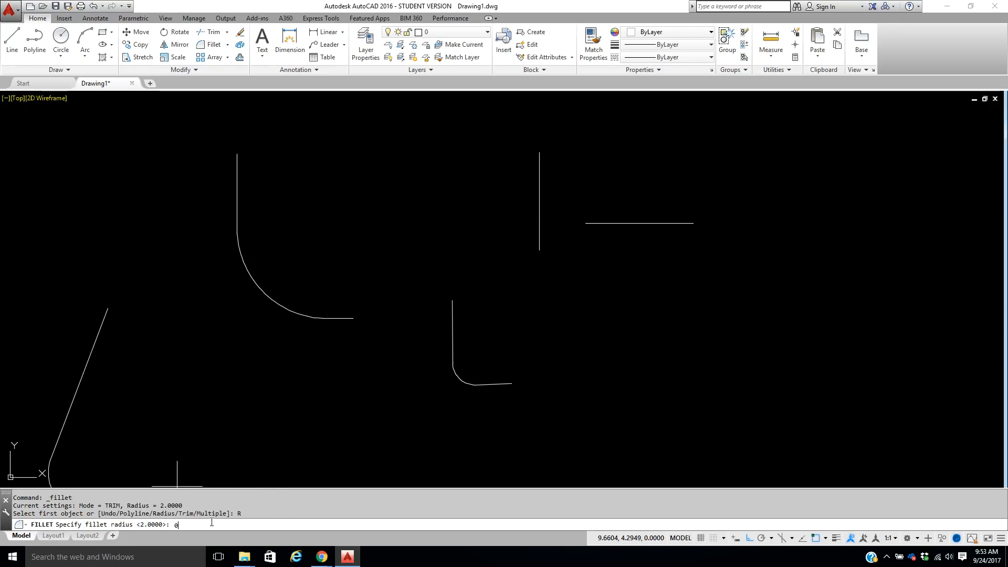
text(0)
key(Return)
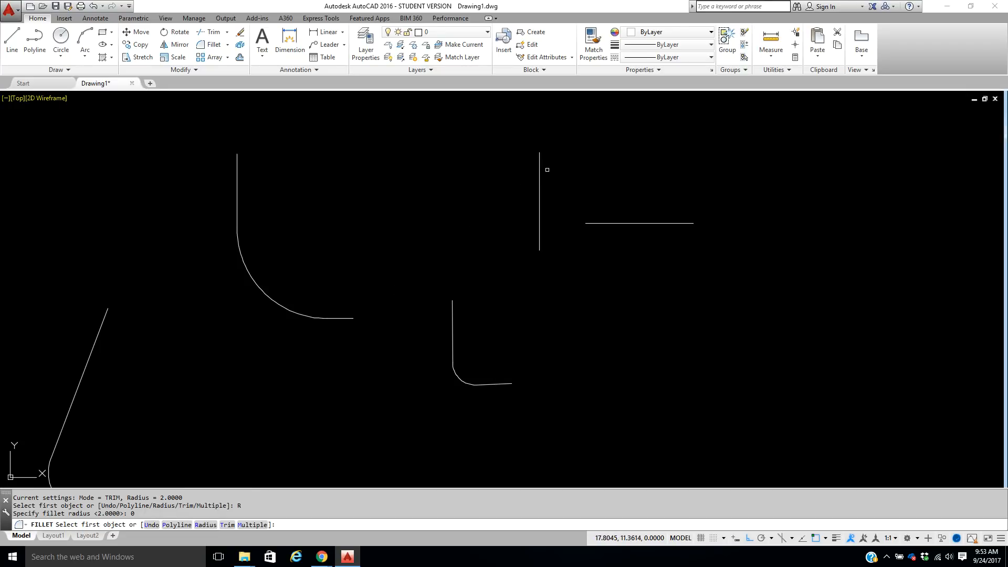
click(541, 178)
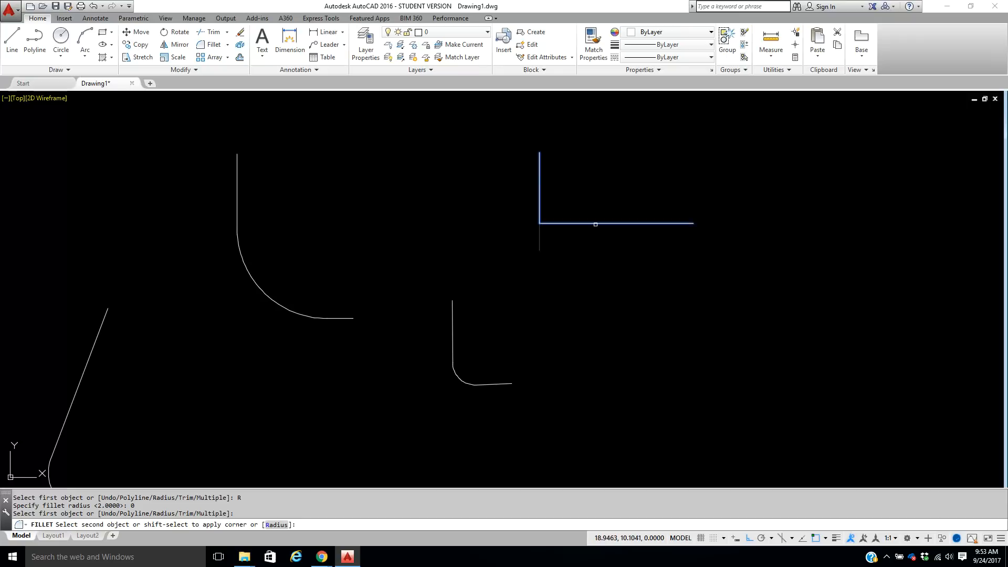
click(609, 223)
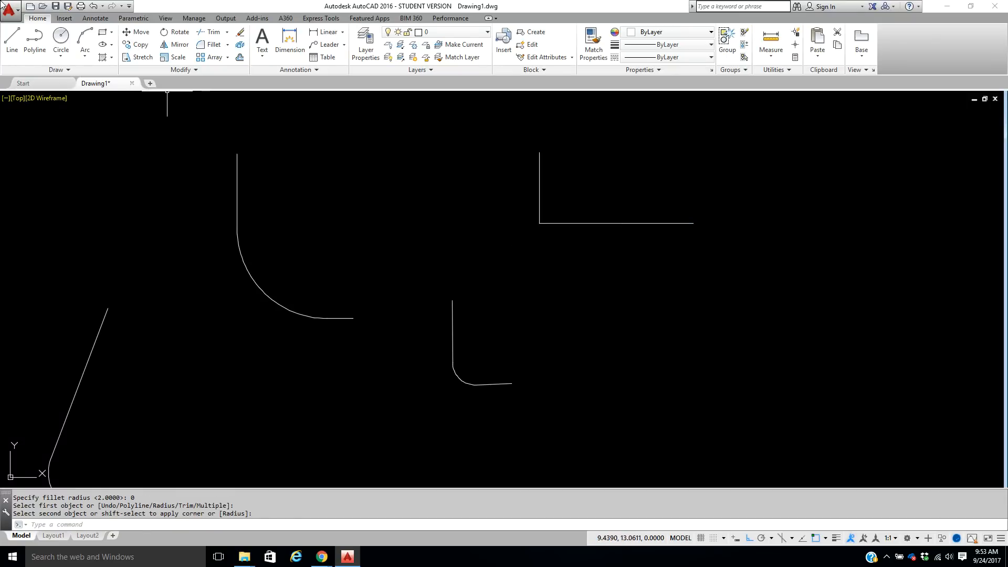
Step: Draw a long vertical line in the empty area to the right of the square-cornered lines
click(12, 45)
middle_drag(862, 315, 695, 333)
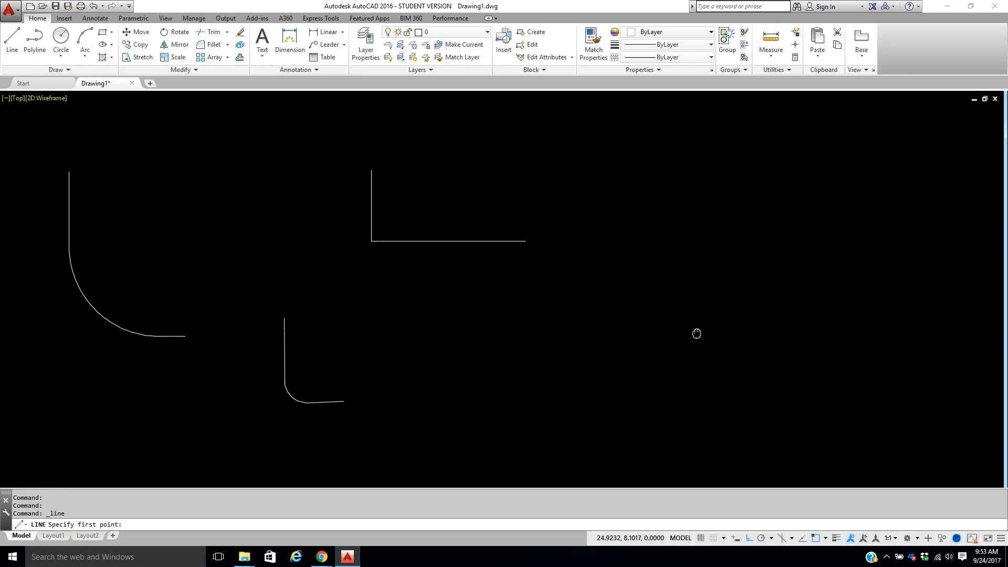
click(689, 151)
click(688, 359)
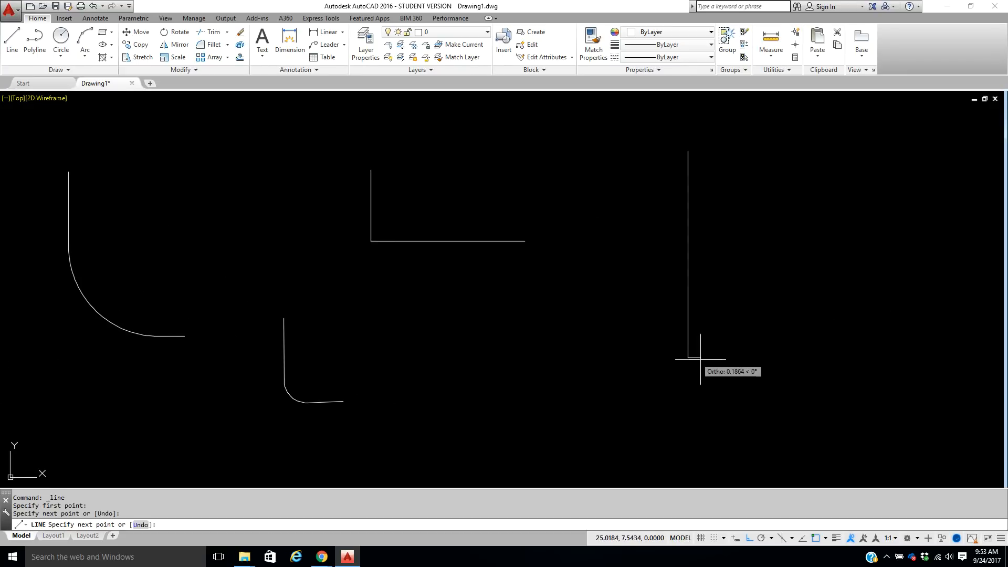
right_click(709, 359)
click(714, 369)
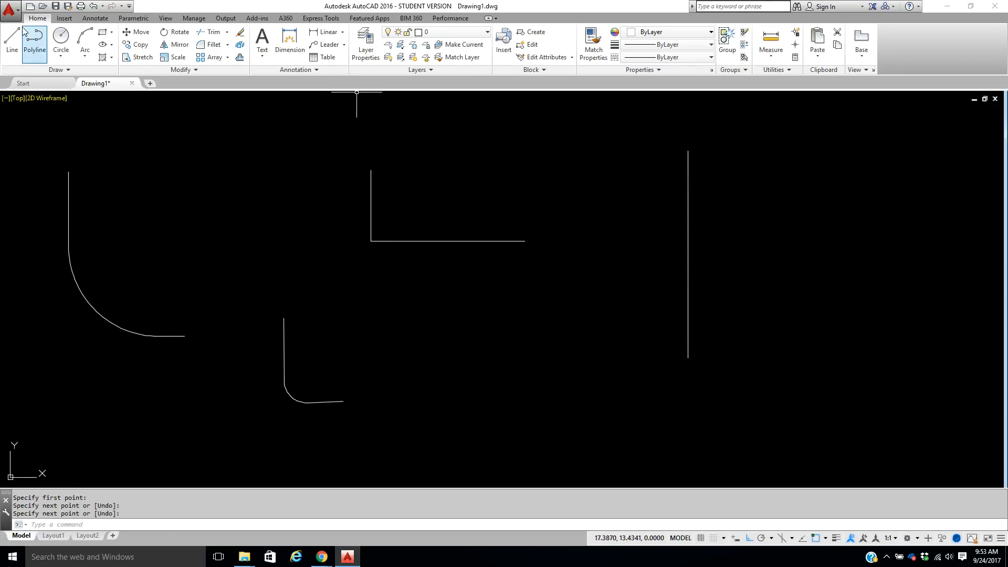
Step: Draw a horizontal line crossing the long vertical line in its lower part, extending mostly to the left
click(12, 42)
click(501, 310)
right_click(507, 318)
click(546, 324)
Step: Copy the two crossing lines once, placing the duplicate level with the originals and to their right
mouse_move(656, 254)
middle_down()
mouse_move(434, 254)
mouse_move(400, 236)
middle_up()
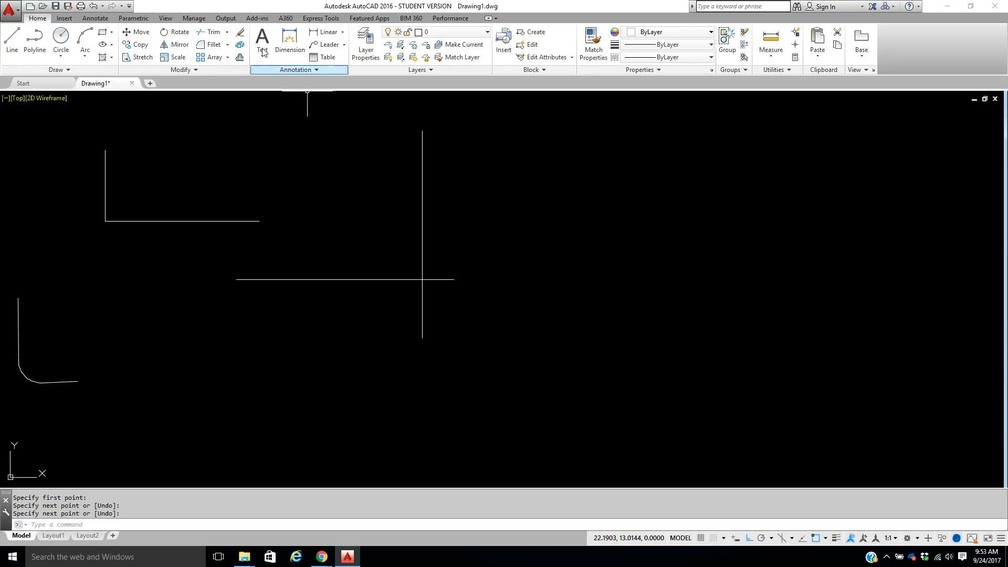
click(138, 44)
click(499, 220)
click(405, 326)
key(Return)
click(362, 412)
click(683, 396)
right_click(682, 397)
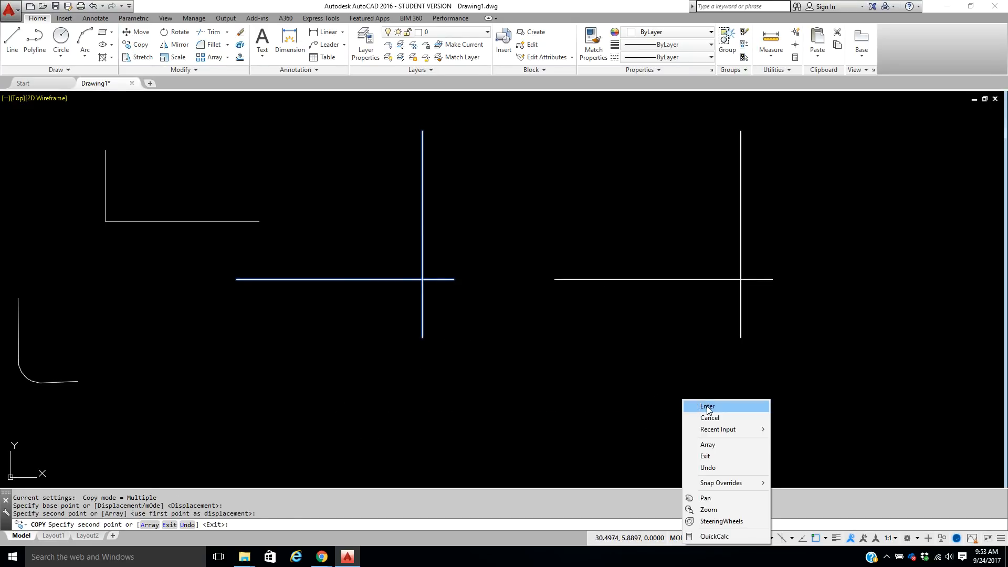
click(706, 405)
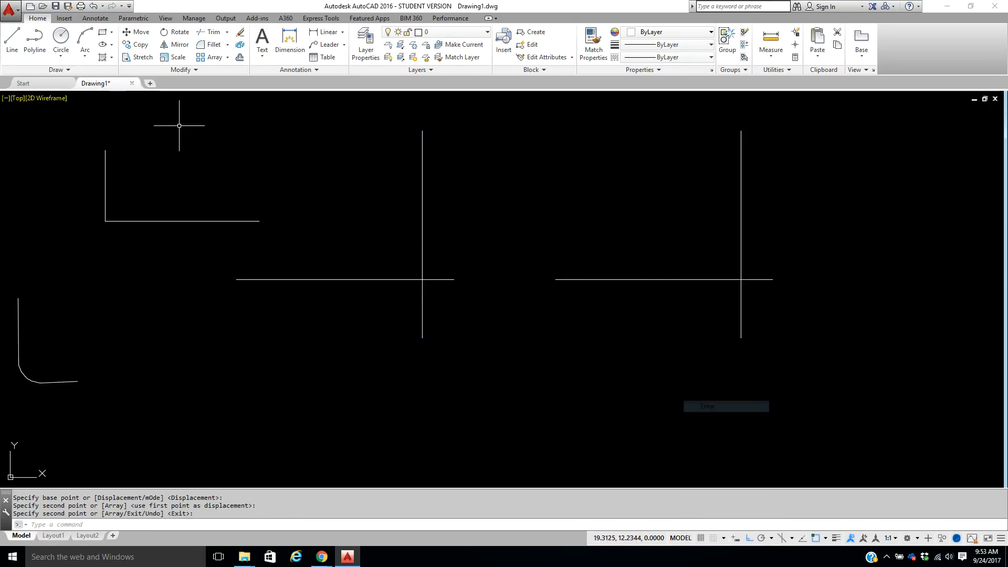
Step: Fillet the original crossing lines at radius 0, keeping the left part of the horizontal and upper part of the vertical
click(208, 44)
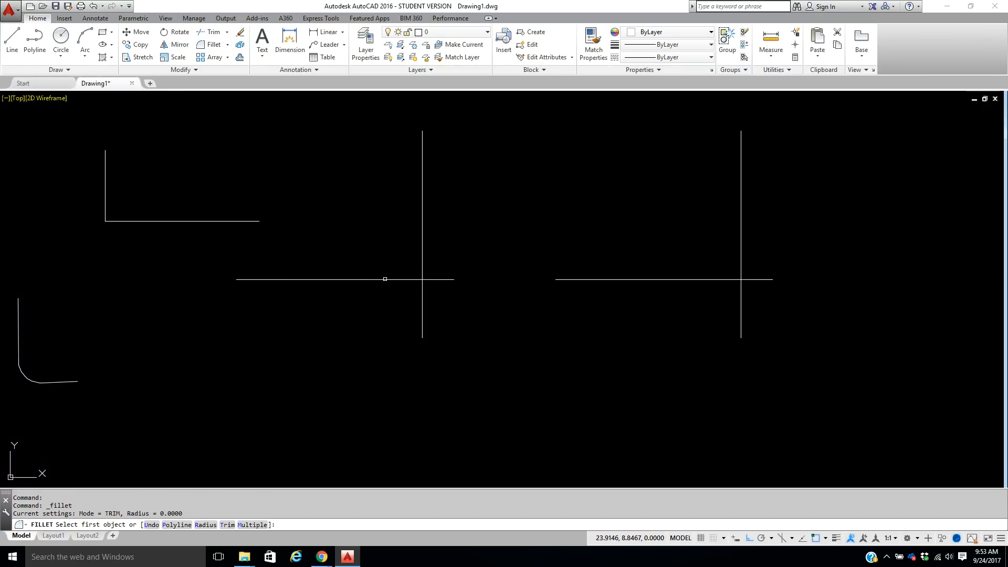
click(384, 279)
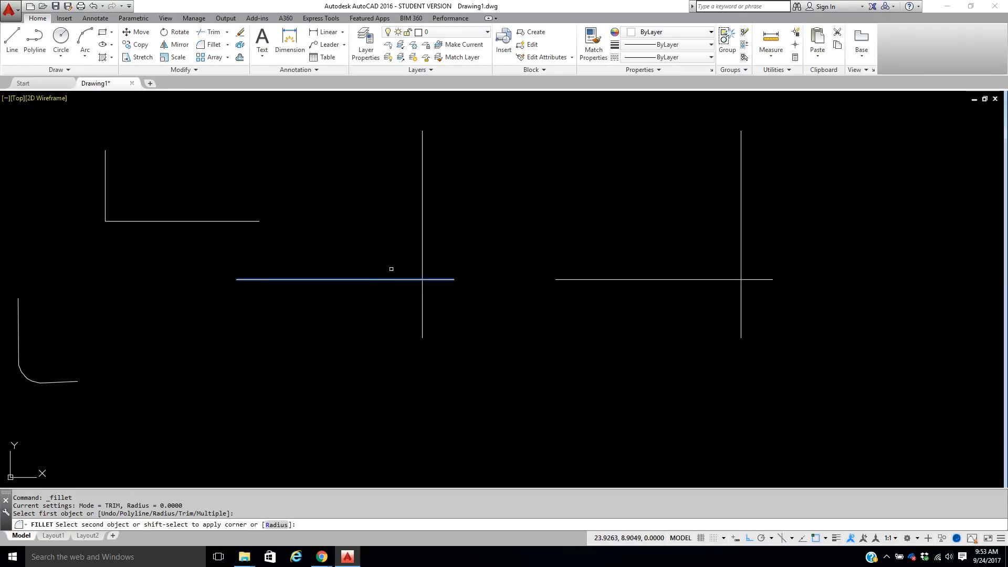
click(422, 242)
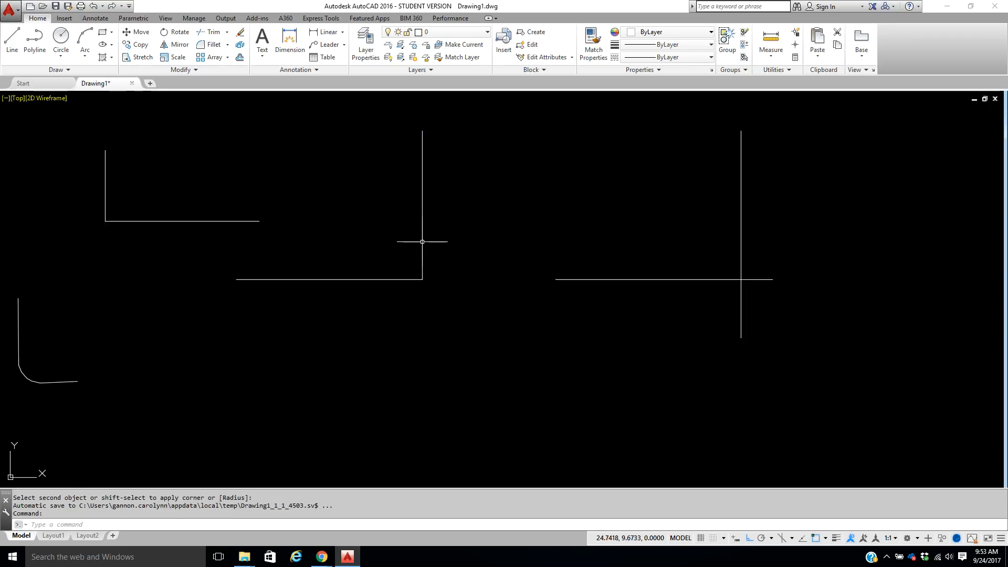
Step: Fillet the copied crossing lines at radius 0, keeping the lower part of the vertical and right part of the horizontal
right_click(427, 210)
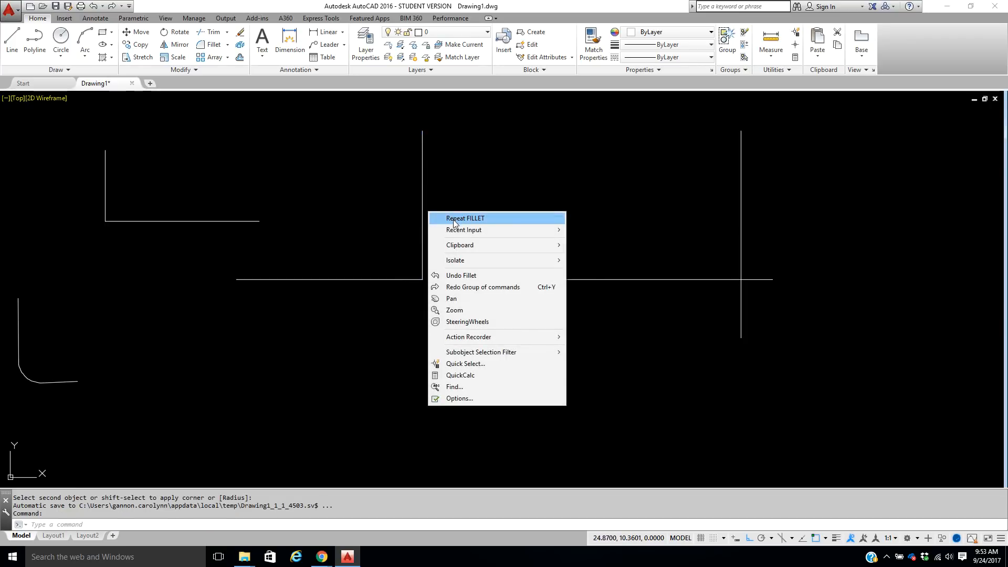
click(445, 217)
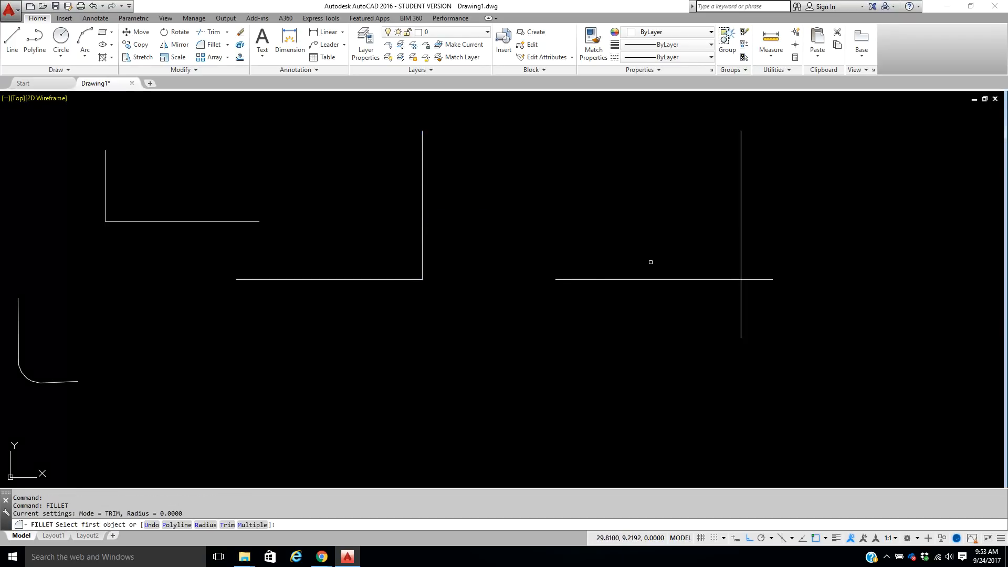
click(742, 329)
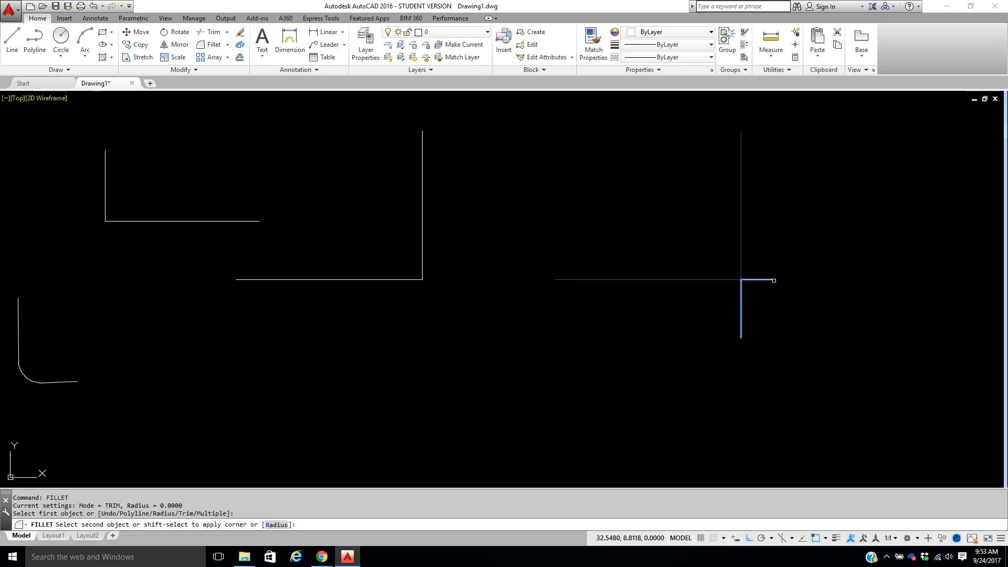
click(775, 275)
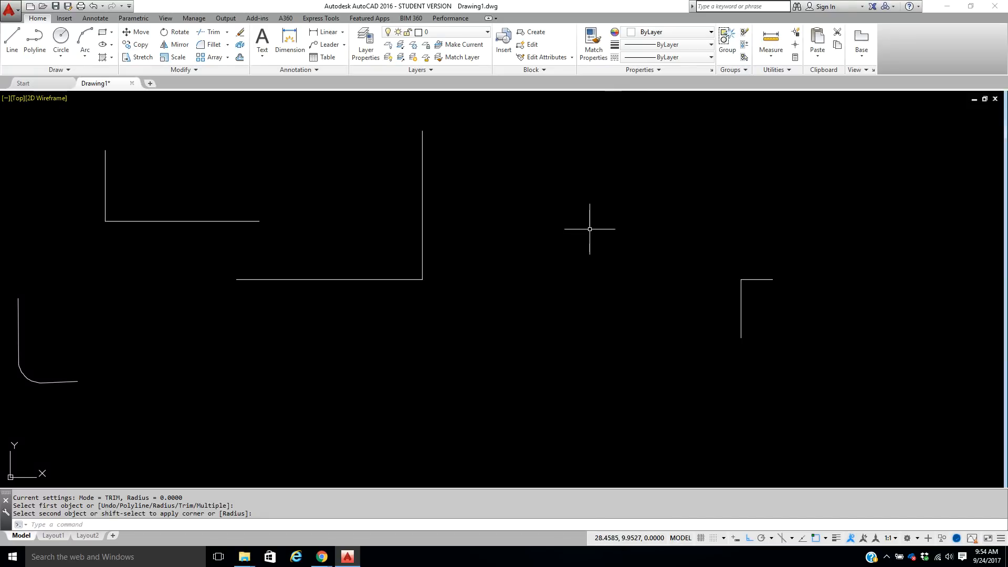
Step: Start the Chamfer command to examine its options, and cancel it without selecting any lines
middle_drag(590, 229, 711, 222)
middle_drag(468, 185, 578, 195)
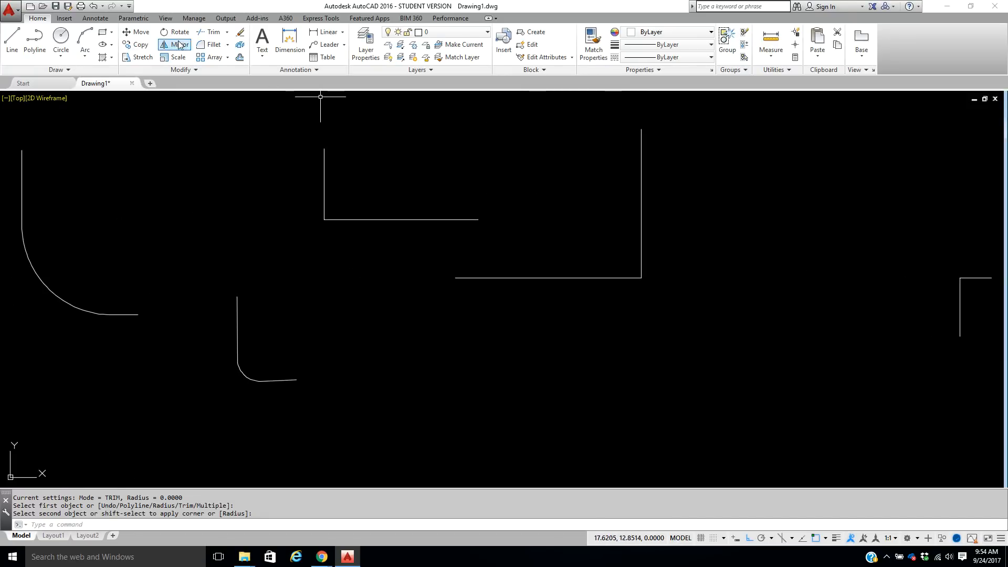
click(228, 46)
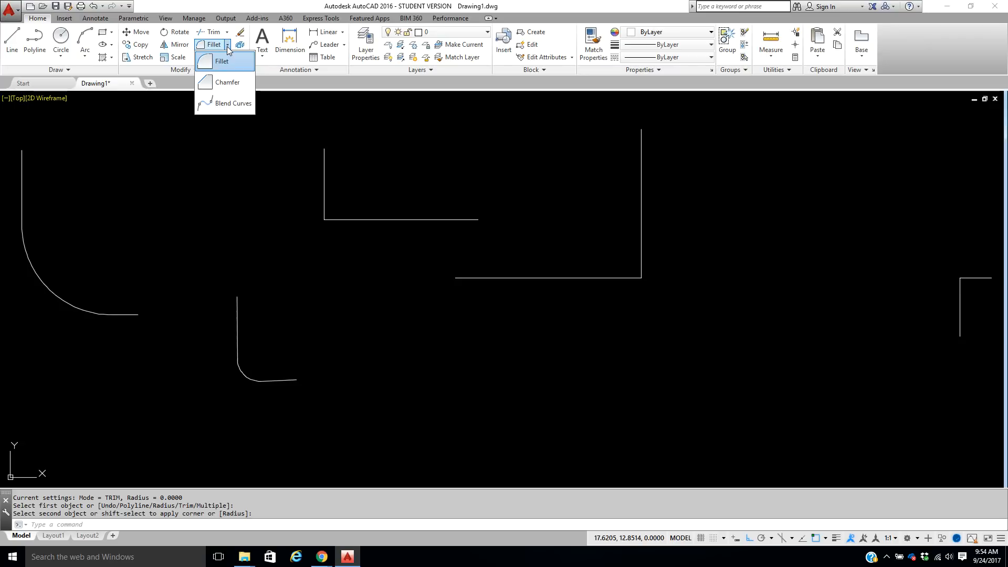
click(225, 82)
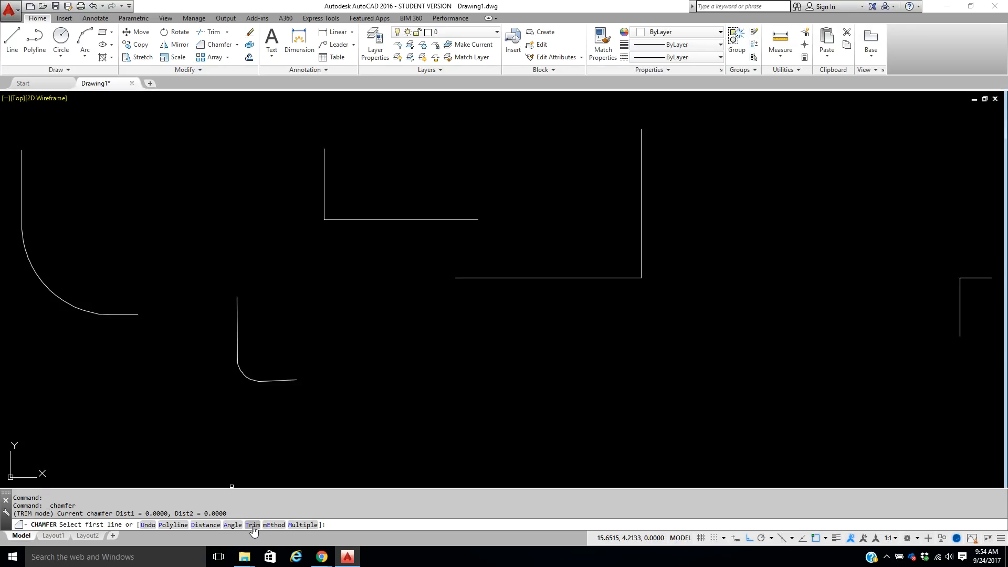
key(Escape)
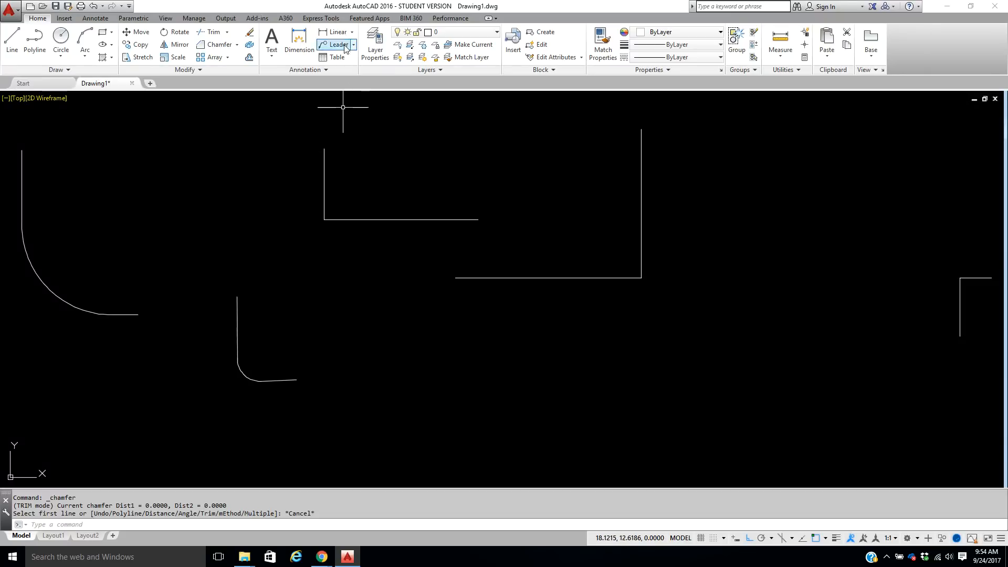
Step: Start Fillet again to examine its options, cancel it, and show the available Fillet, Chamfer and Blend Curves commands
click(237, 45)
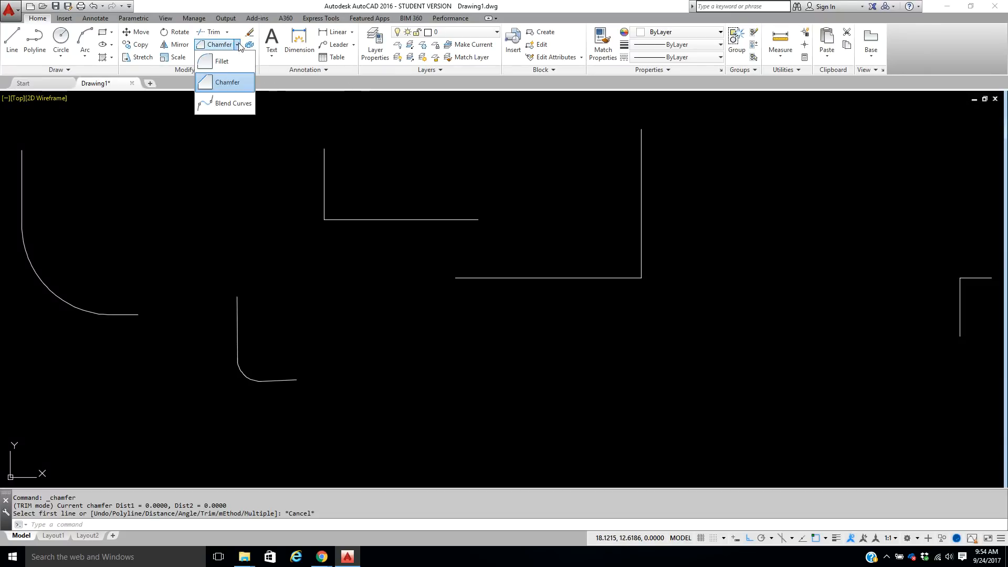
click(231, 64)
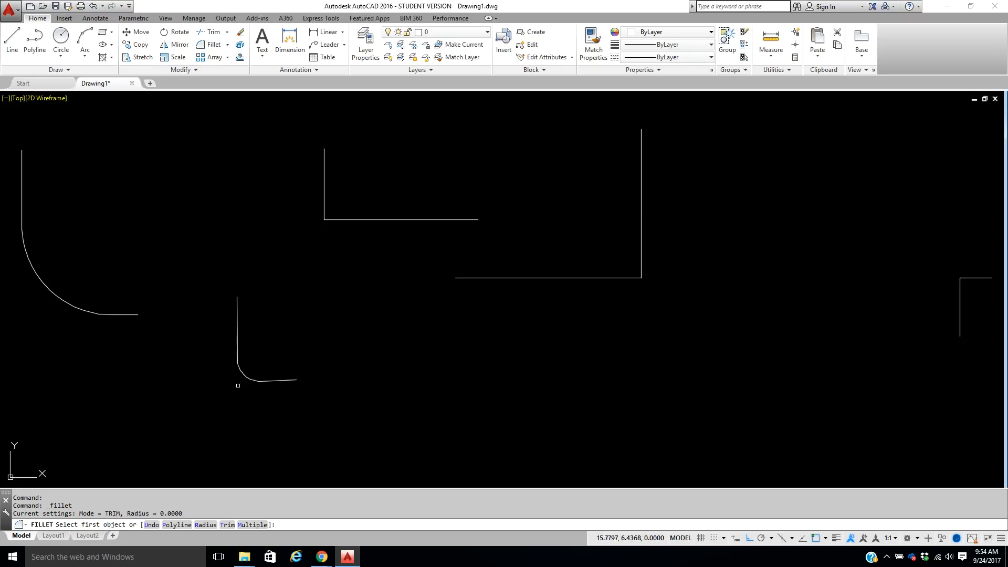
key(Escape)
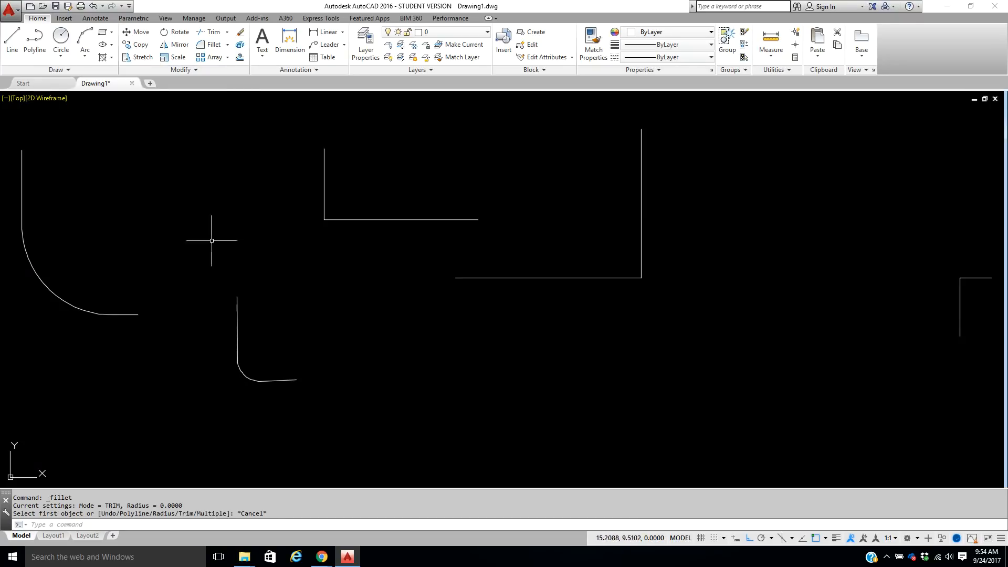
click(228, 45)
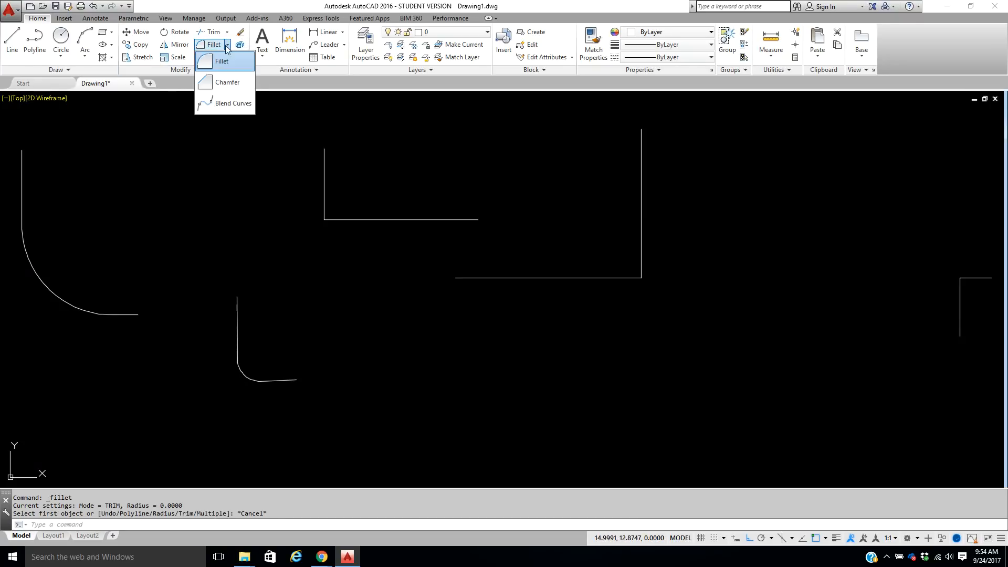
Step: Chamfer the lower corner of the large L-shape with both distances set to 1, picking the horizontal line and then the vertical line
click(210, 82)
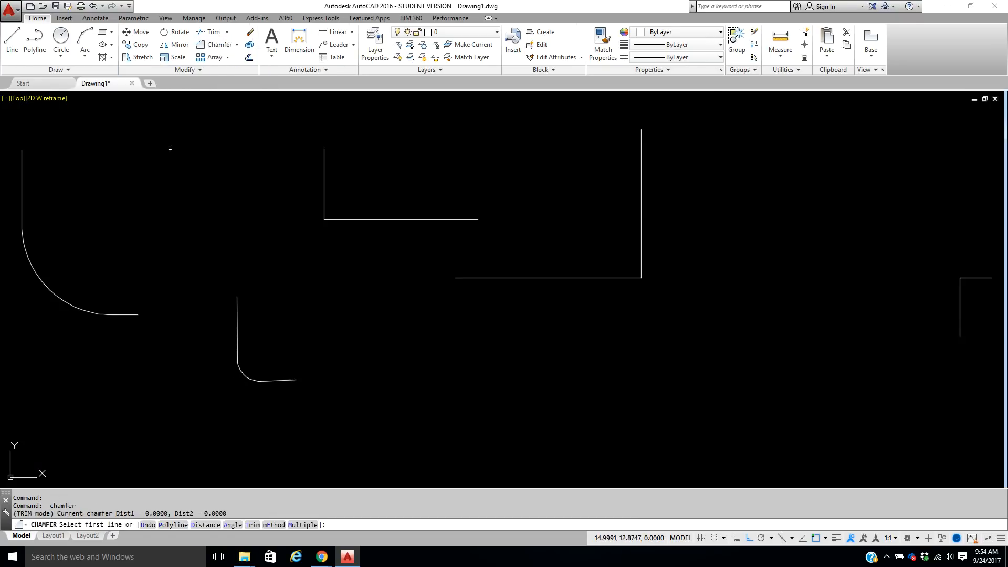
click(205, 524)
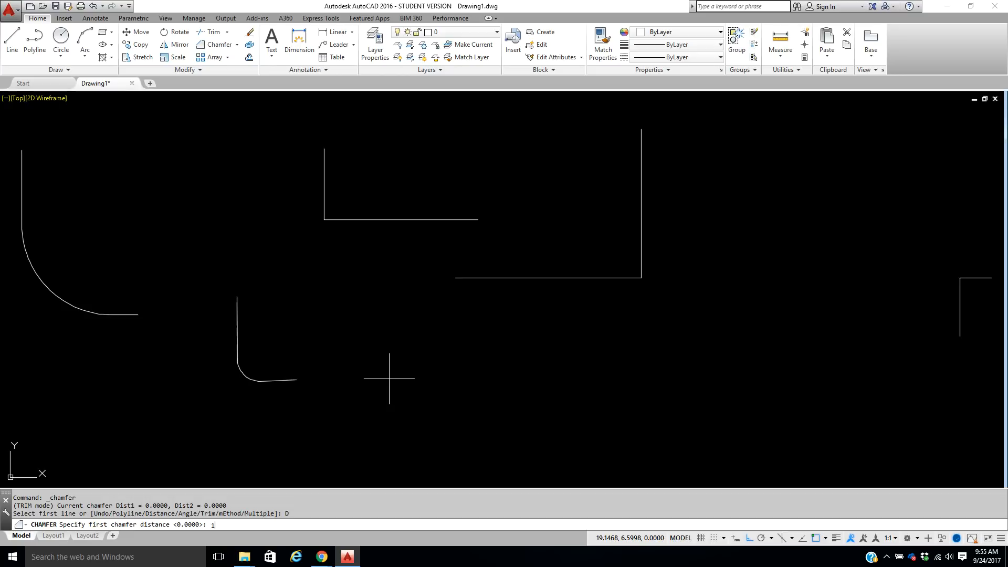
text(1)
key(Return)
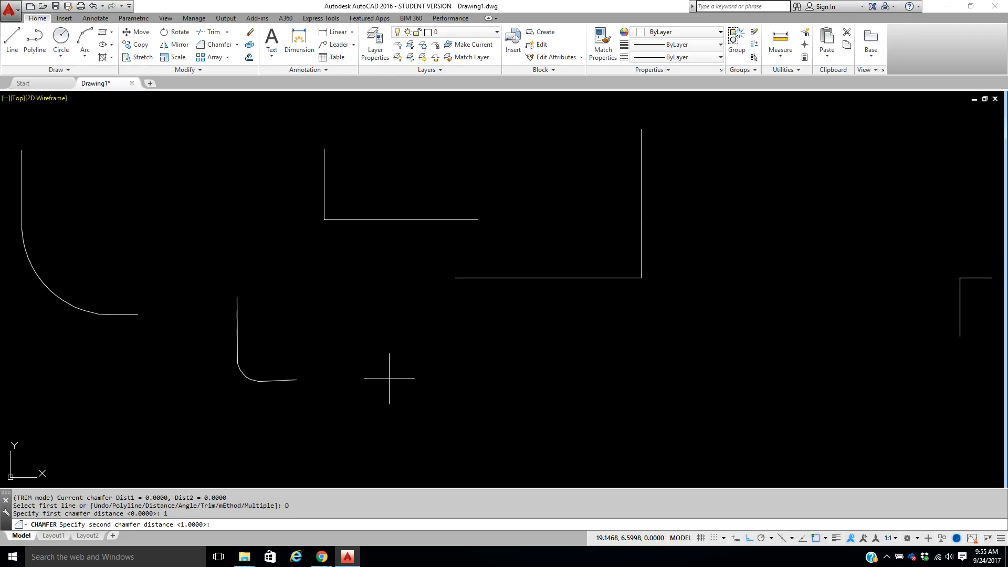
key(Return)
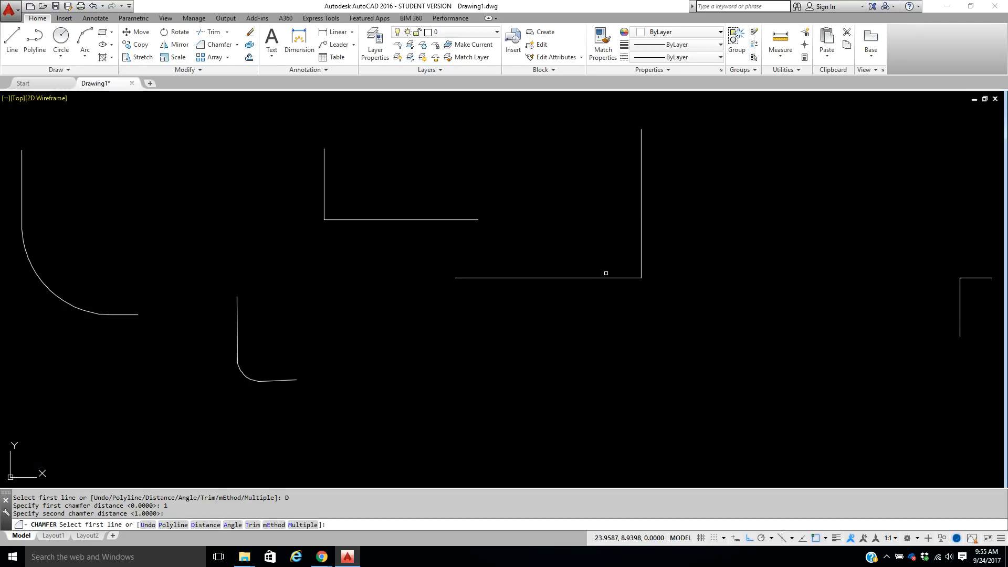
click(607, 278)
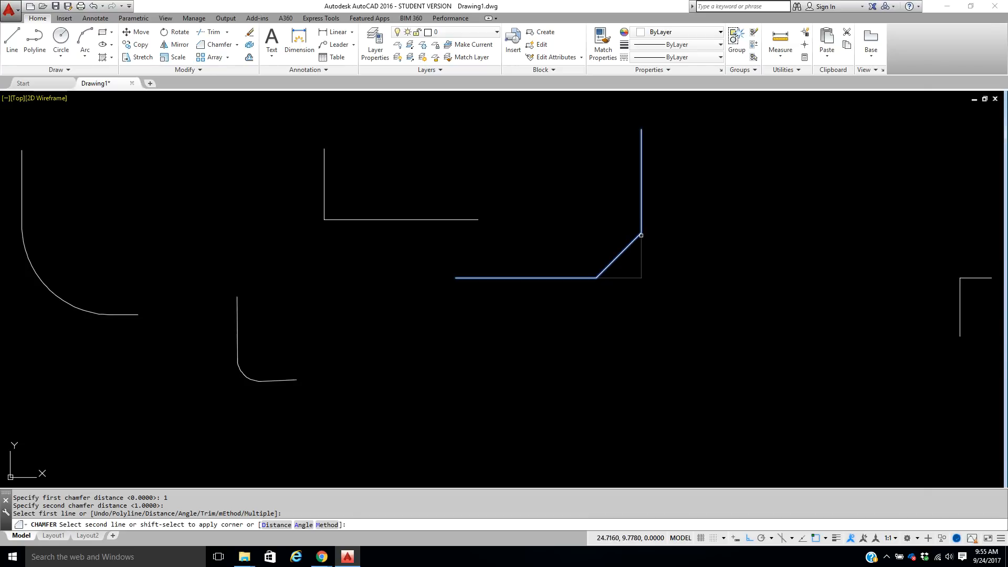
click(641, 226)
Step: Repeat Chamfer with both distances set to 0 on the same horizontal and vertical lines to rejoin them in a square corner
mouse_move(765, 360)
middle_down()
mouse_move(741, 341)
mouse_move(410, 342)
middle_up()
right_click(411, 272)
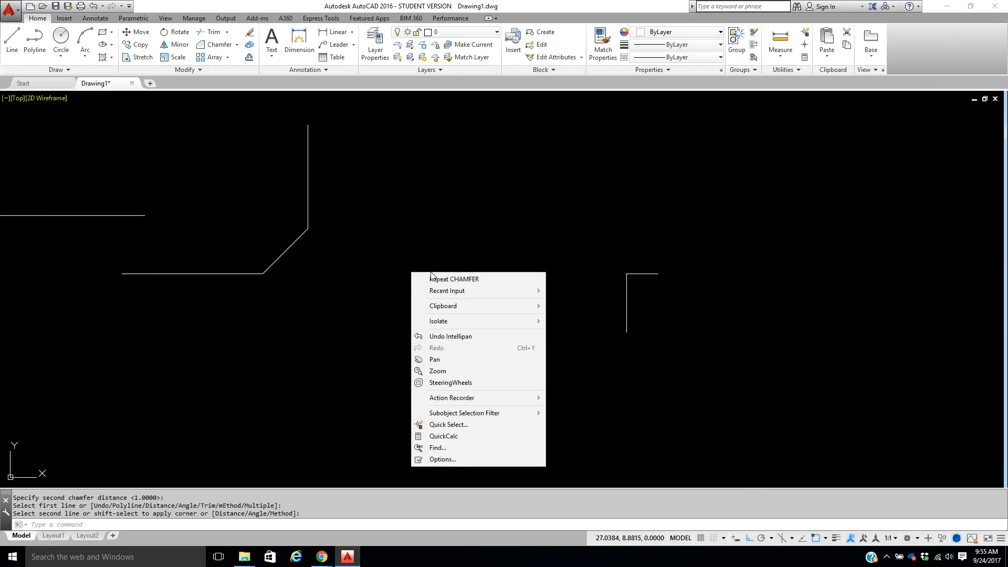
click(432, 278)
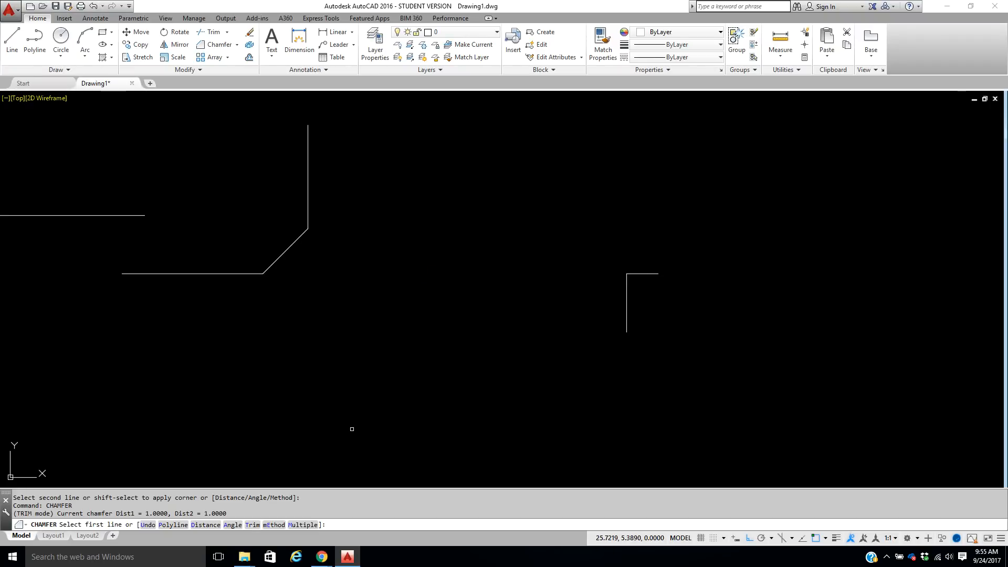
key(Return)
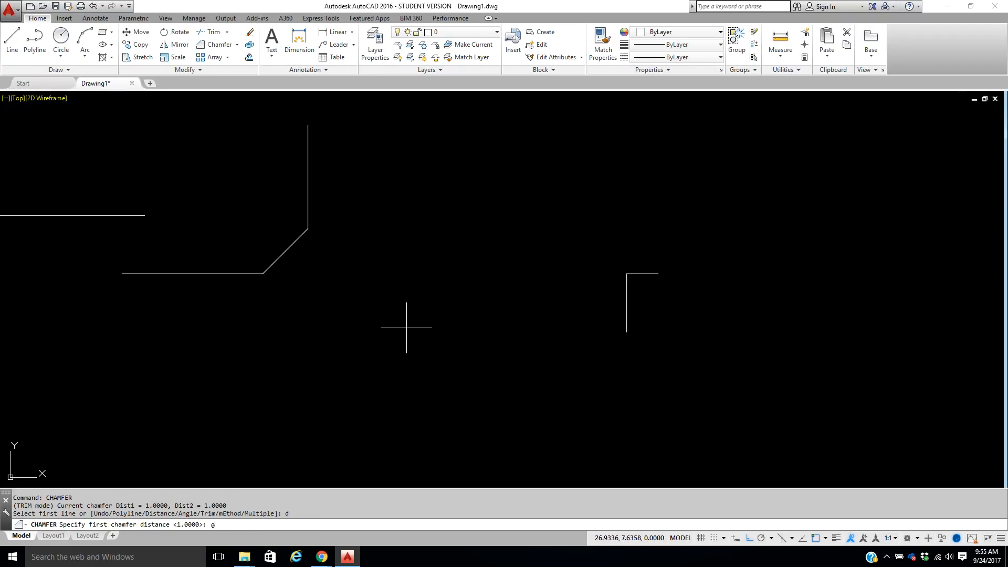
key(Return)
key(Return)
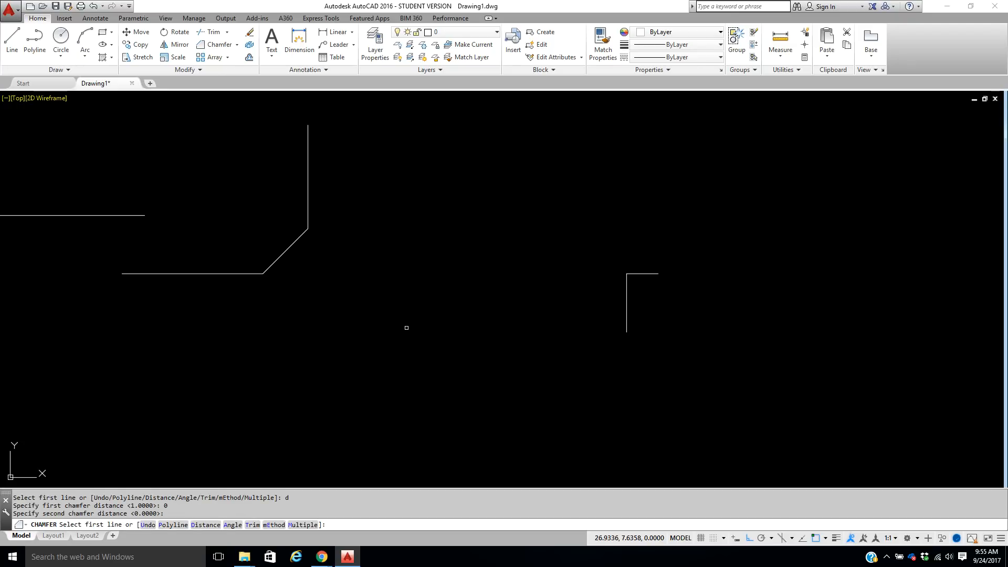
click(224, 274)
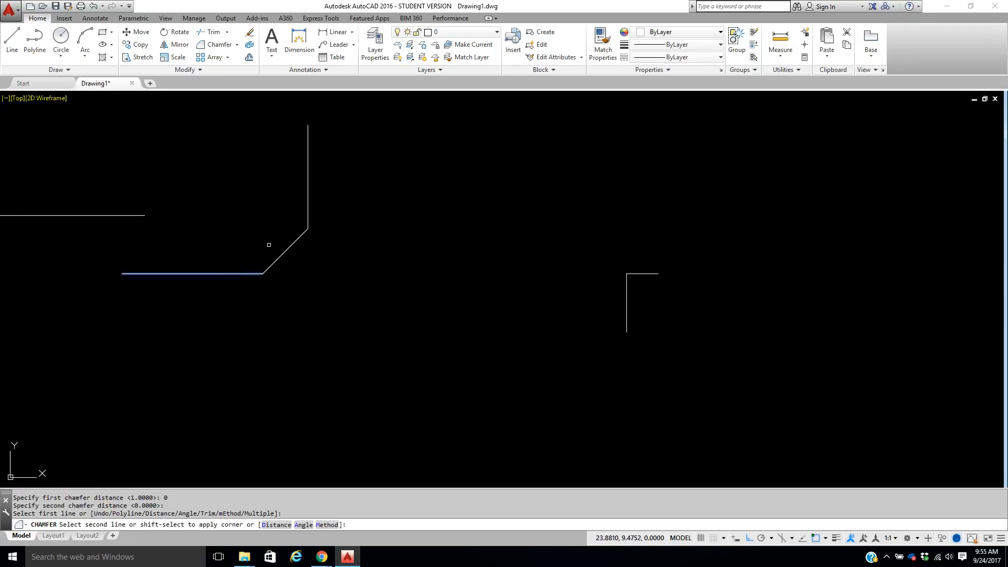
click(308, 213)
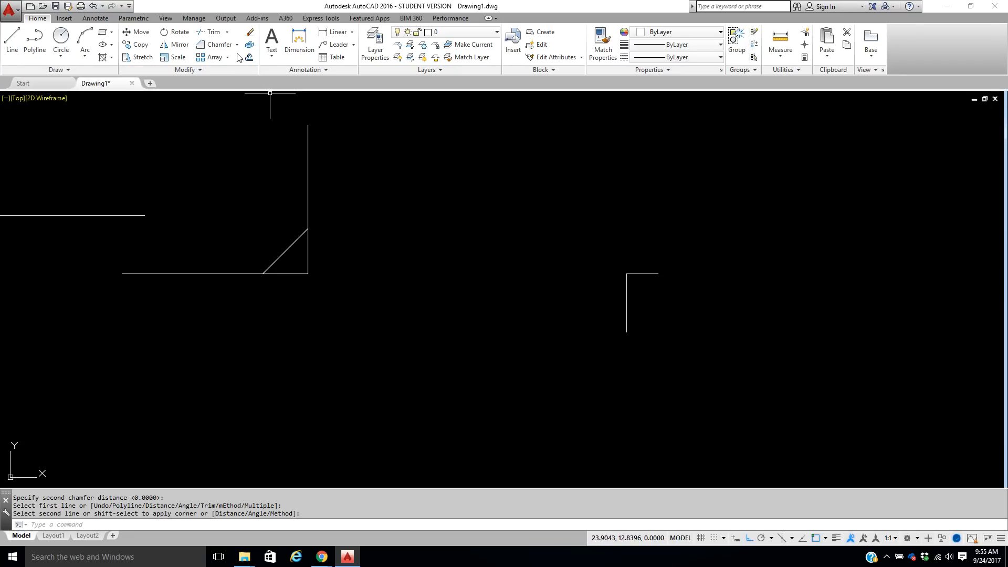
Step: Cancel the restarted Chamfer and delete the leftover diagonal line across the square corner
click(215, 45)
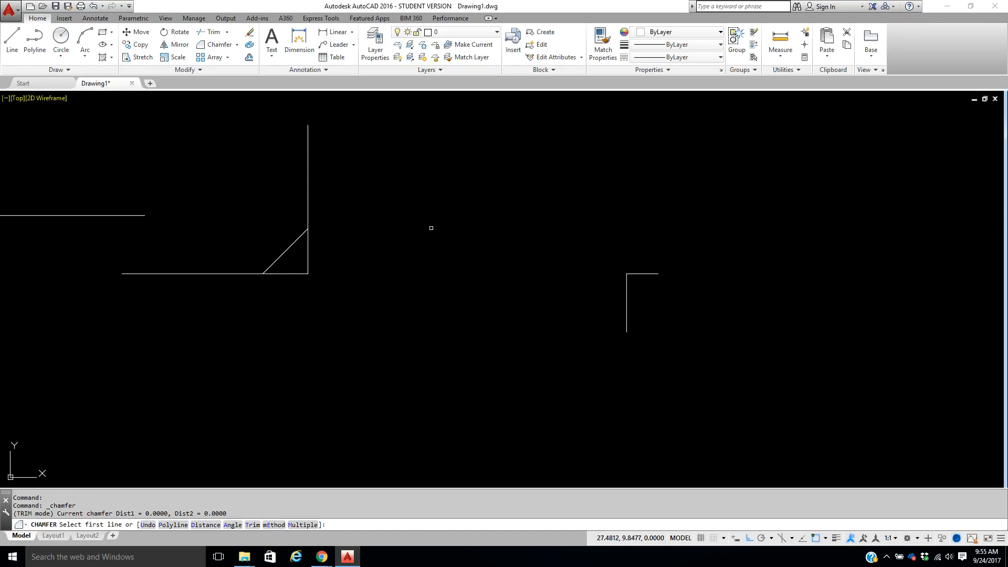
middle_drag(431, 227, 496, 218)
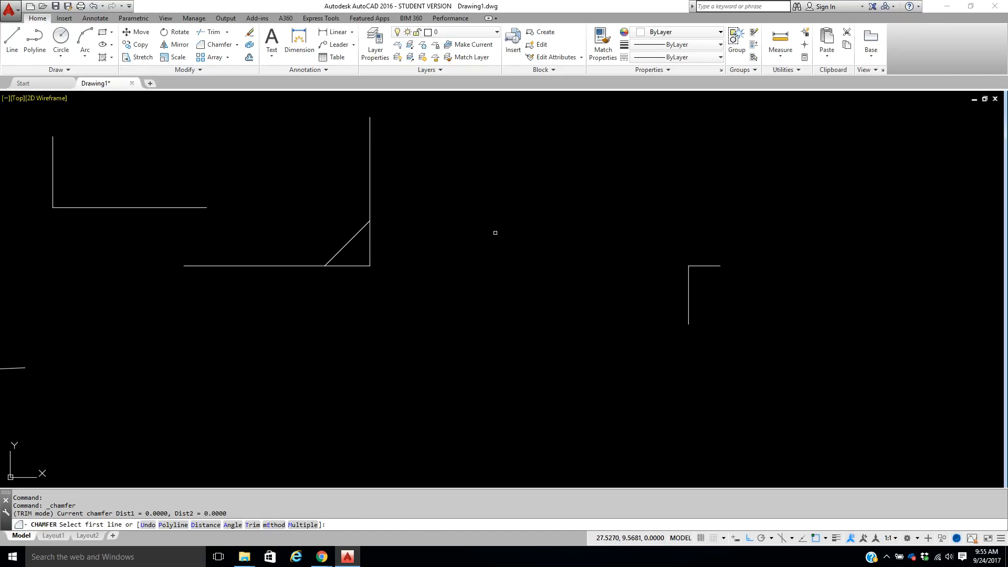
key(Escape)
click(347, 244)
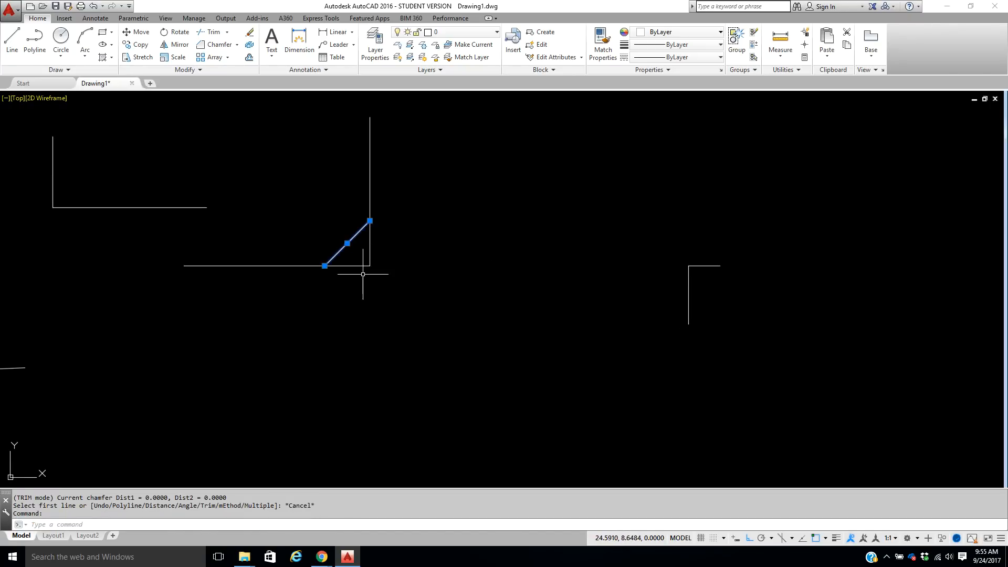
key(Delete)
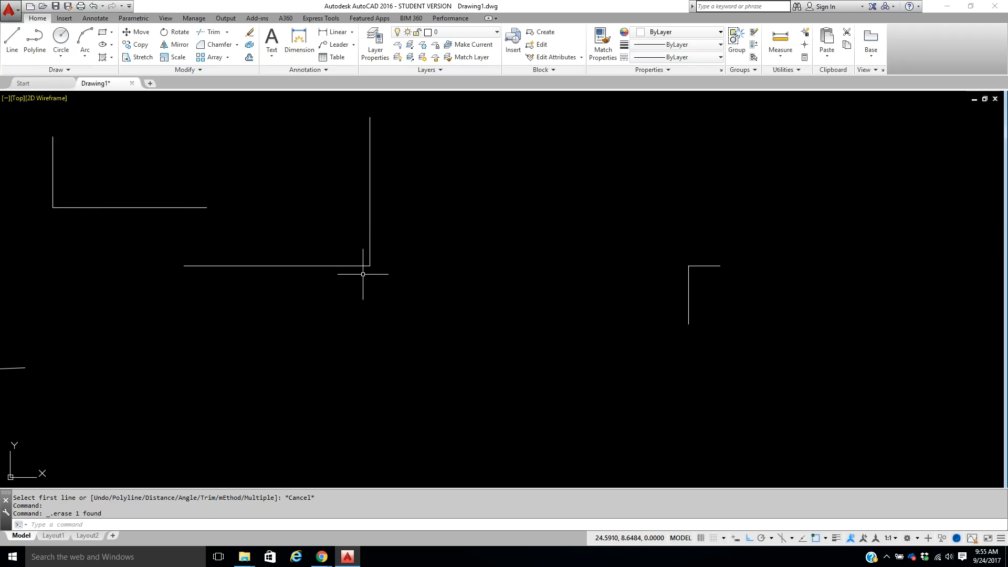
Step: Chamfer the same corner with a first distance of 1 on the horizontal line and a second distance of 2 on the vertical line
click(214, 44)
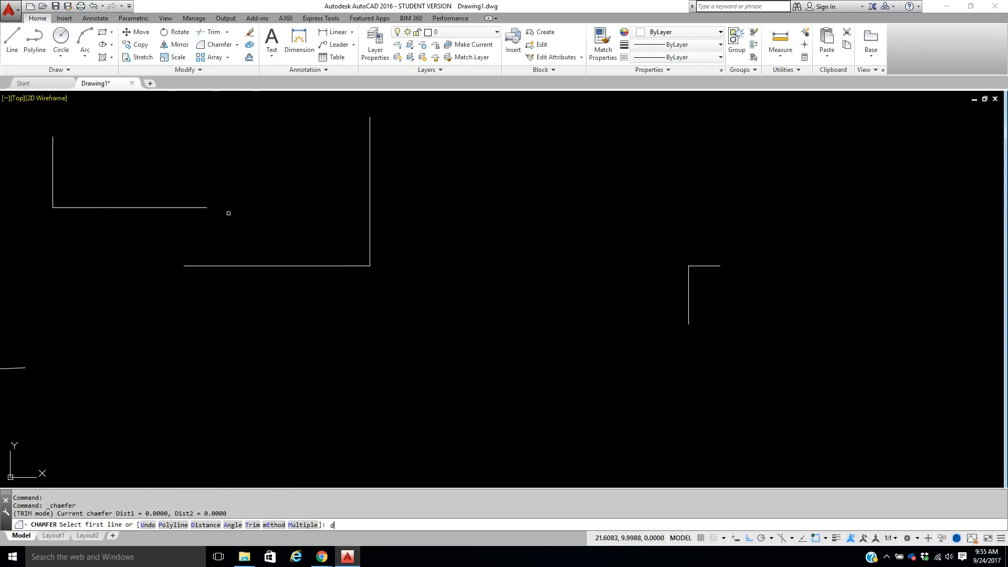
text(d)
key(Return)
text(1)
key(Return)
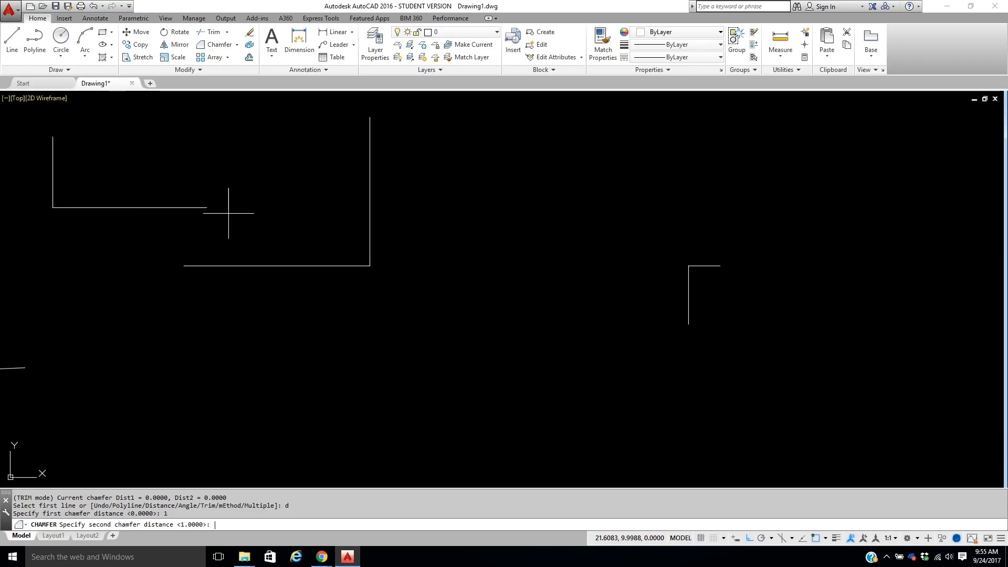
text(2)
key(Return)
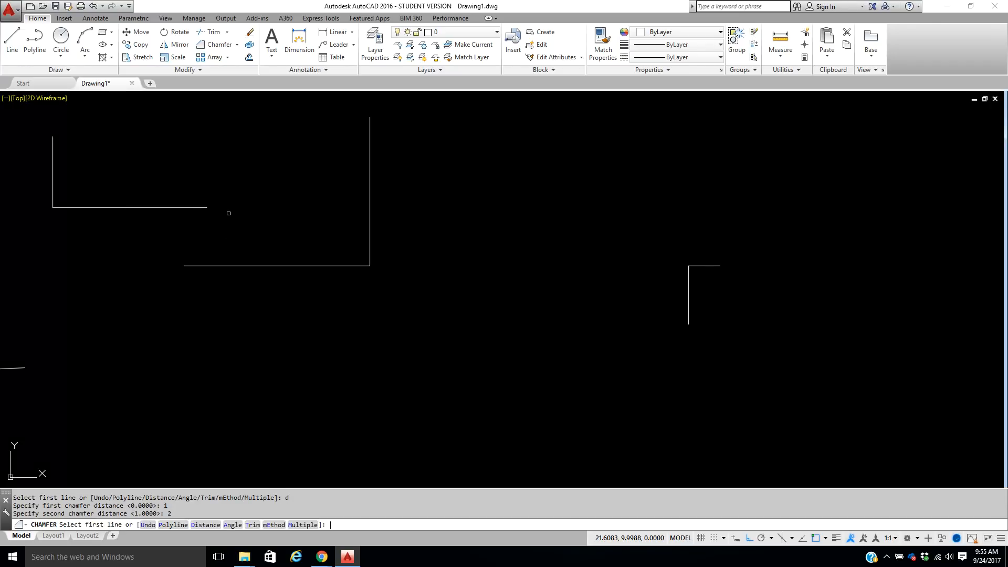
click(325, 267)
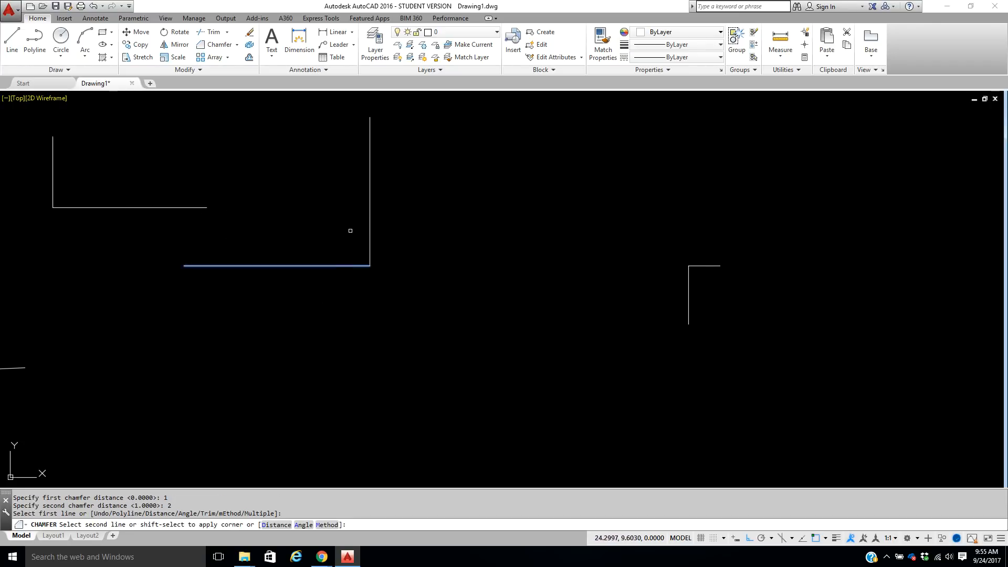
click(368, 221)
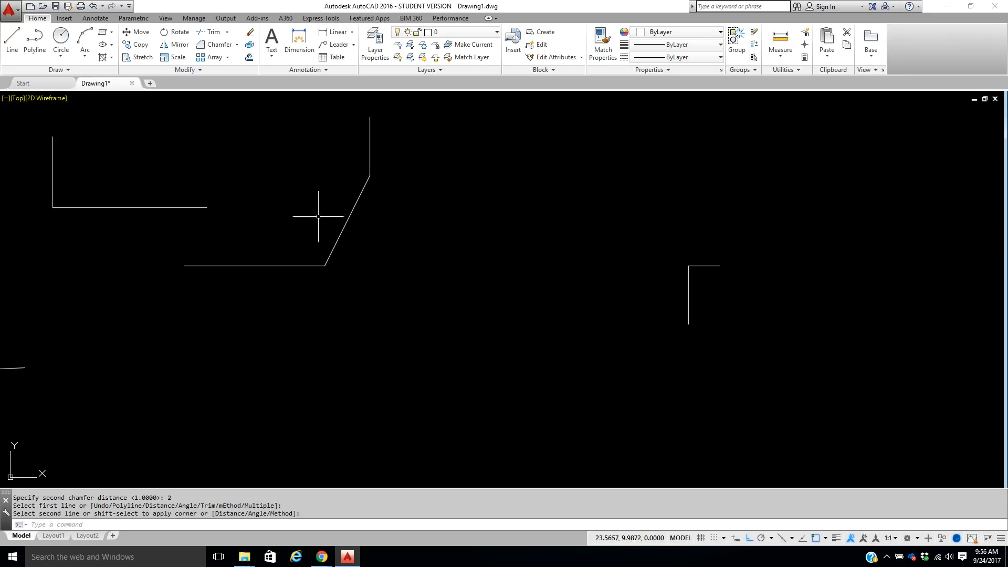
Step: Review the Extend, Trim and Fillet commands by starting each in turn, and cancel without editing any lines
scroll(411, 275, down, 4)
middle_drag(383, 296, 486, 233)
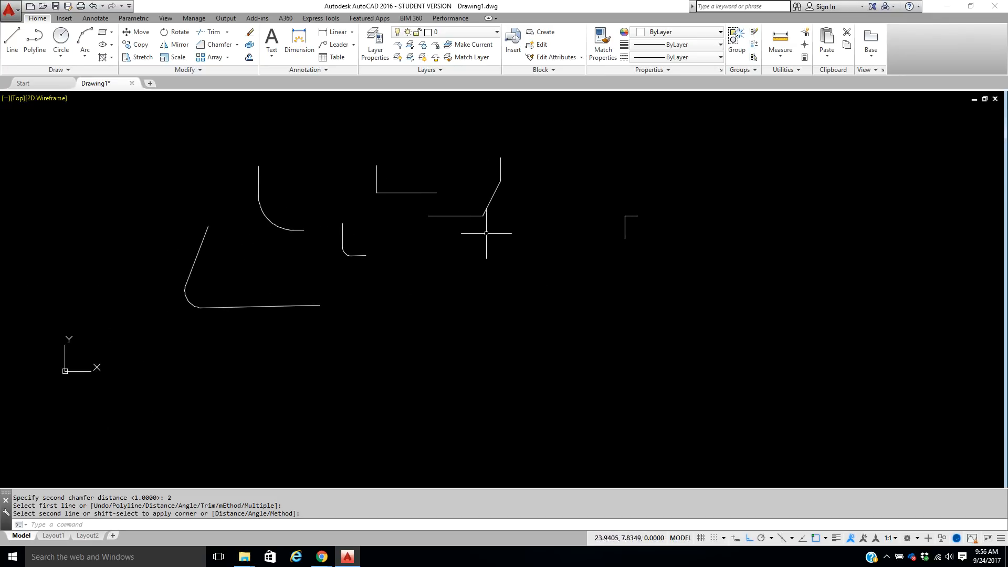
click(228, 33)
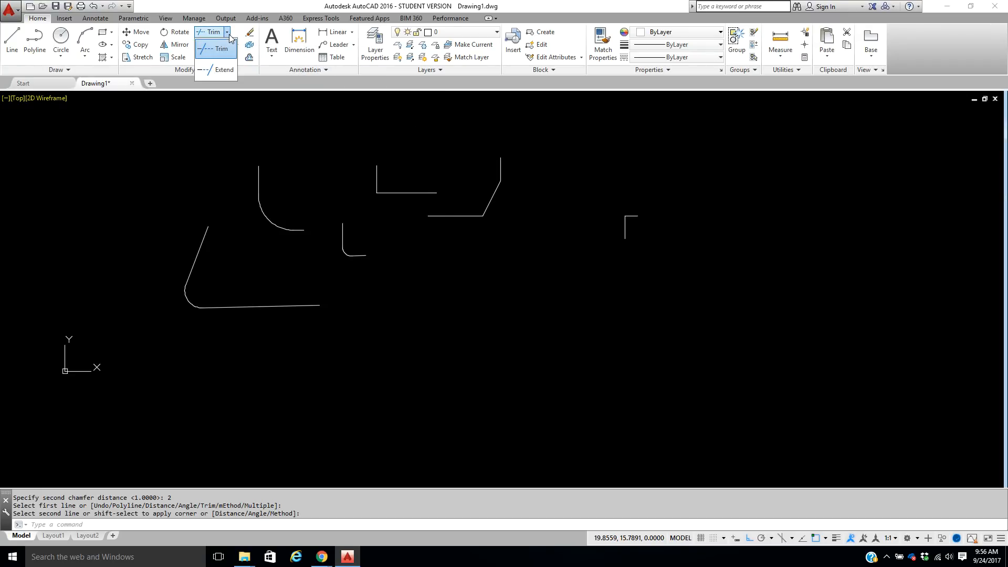
click(219, 70)
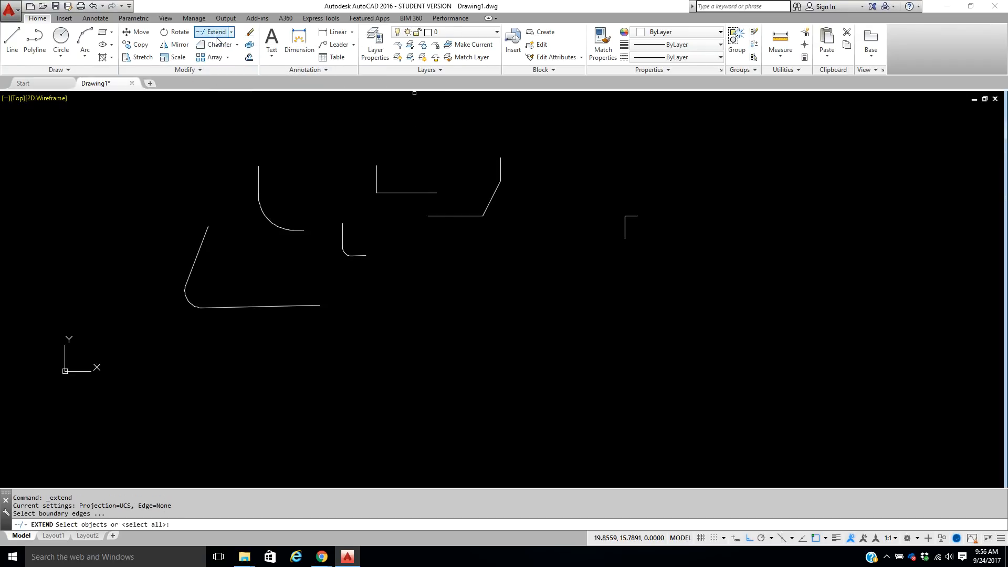
click(231, 33)
click(221, 57)
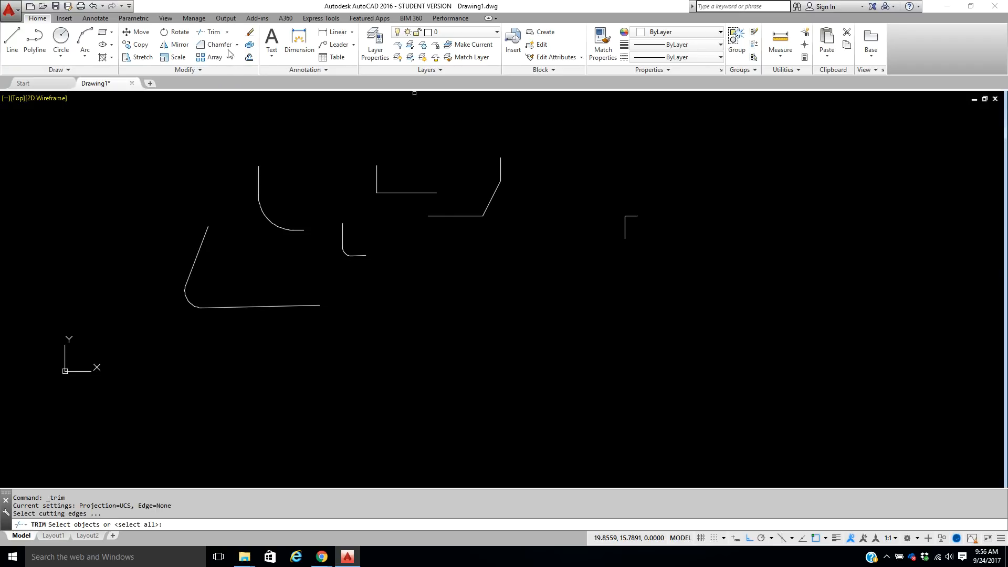
click(237, 45)
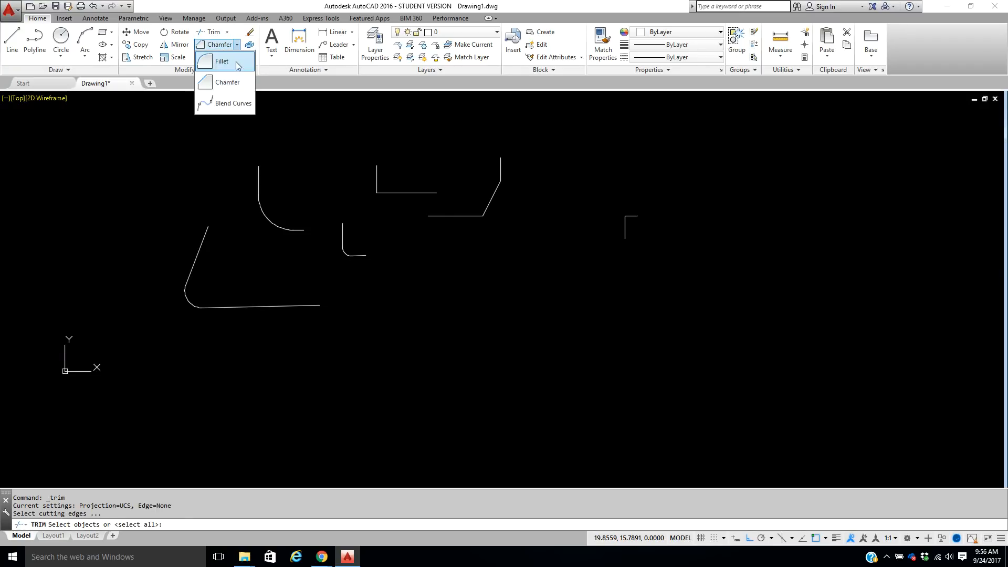
click(215, 63)
key(Escape)
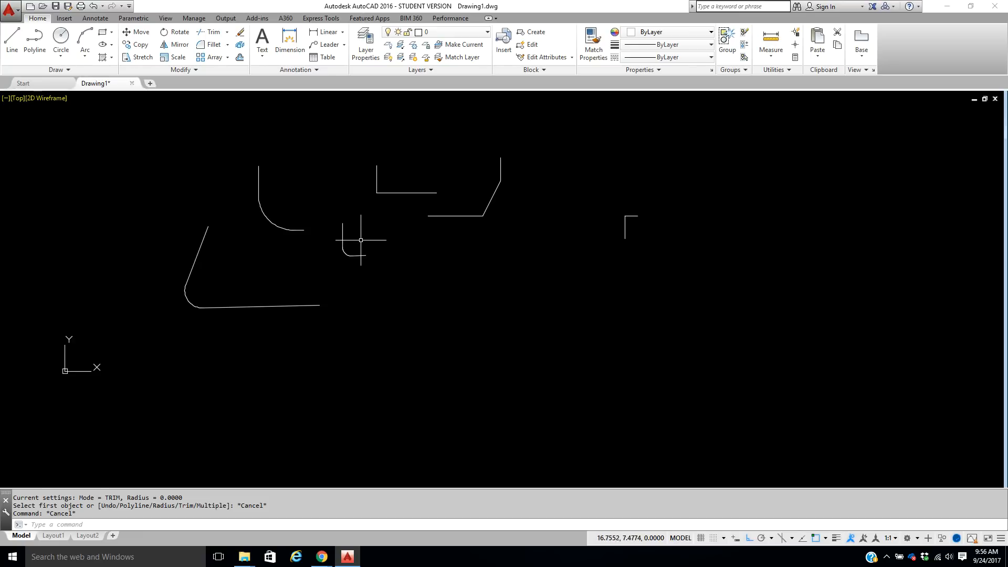
Step: Erase all objects in the drawing with a crossing window around them
scroll(351, 236, down, 2)
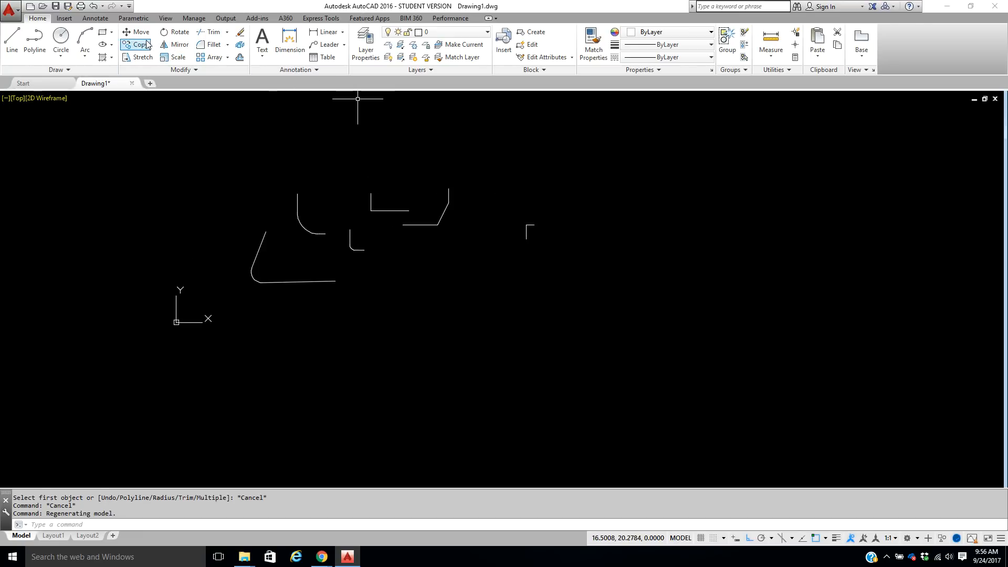
click(240, 32)
click(569, 164)
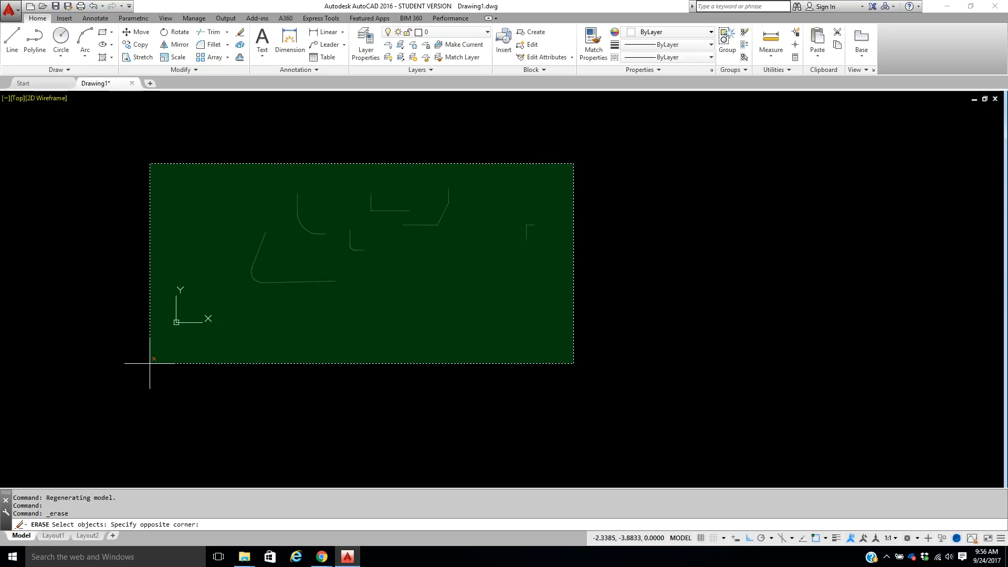
click(153, 362)
key(Return)
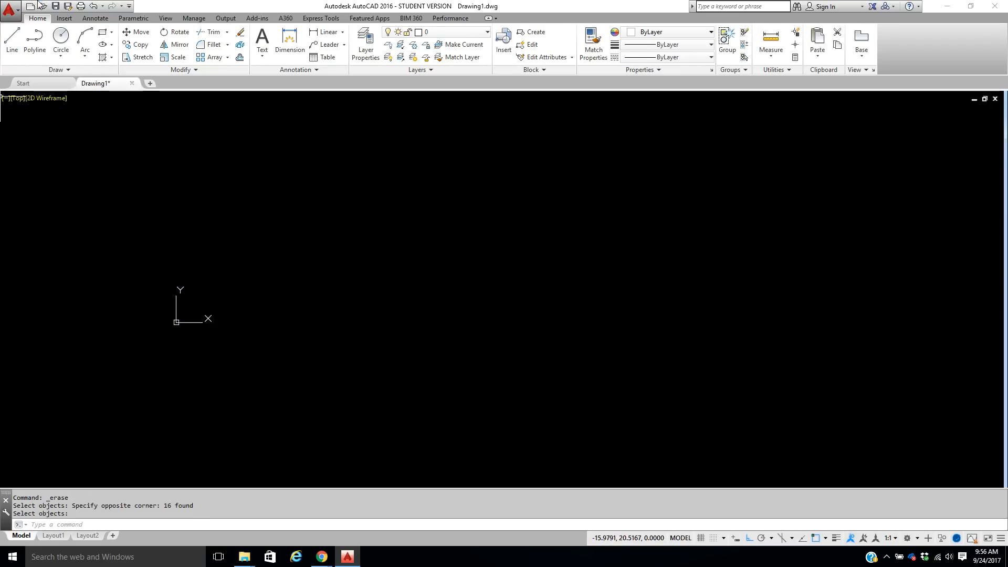
Step: Draw an open outline of four connected lines: a horizontal upper edge, two slanted lines meeting in a point, and a near-horizontal lower edge
click(12, 42)
click(253, 216)
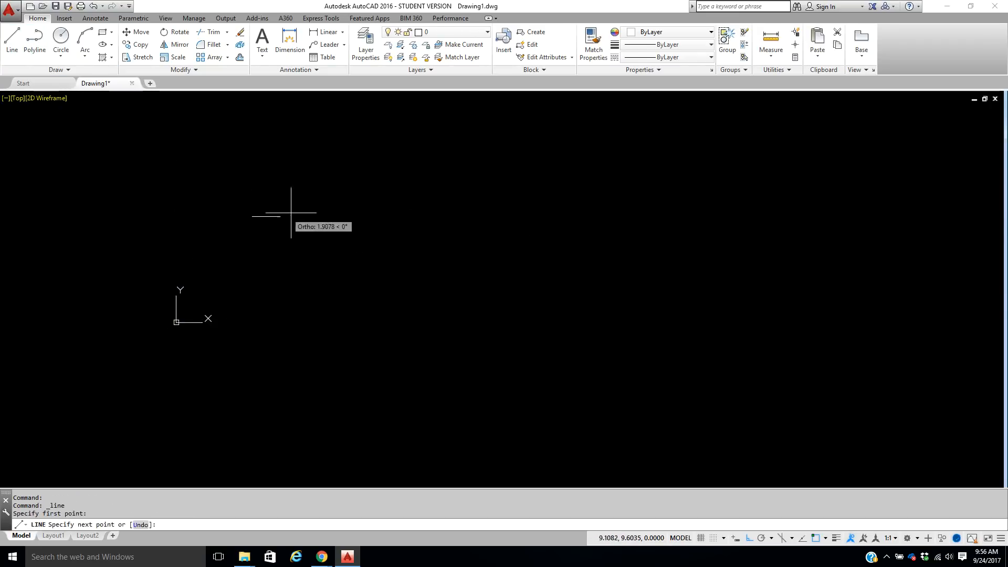
click(384, 215)
key(F8)
click(447, 253)
click(392, 279)
click(245, 281)
right_click(245, 283)
click(271, 289)
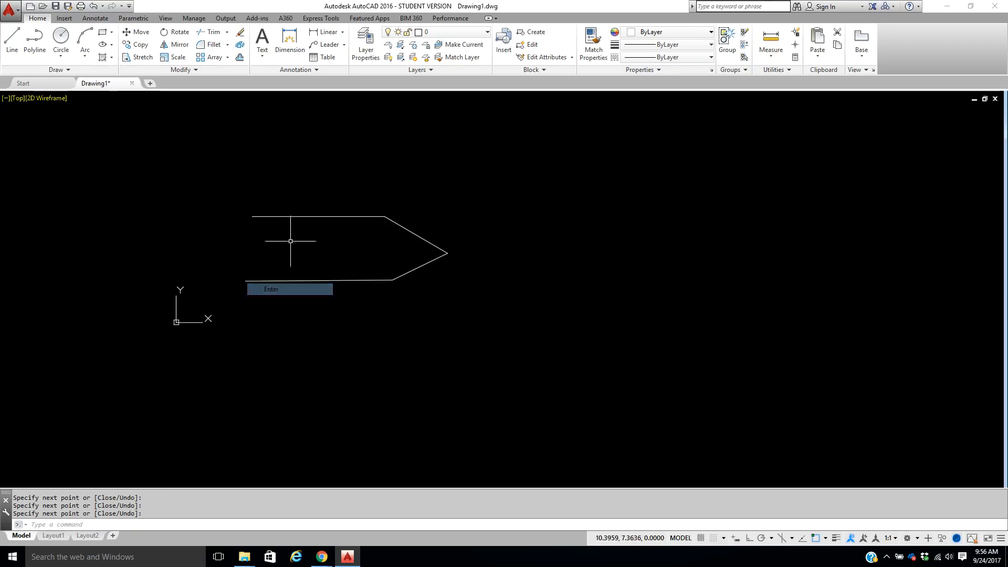
Step: Draw four small separate circles spread along the inside of the pointed outline, the last and smallest one near the tip
click(61, 38)
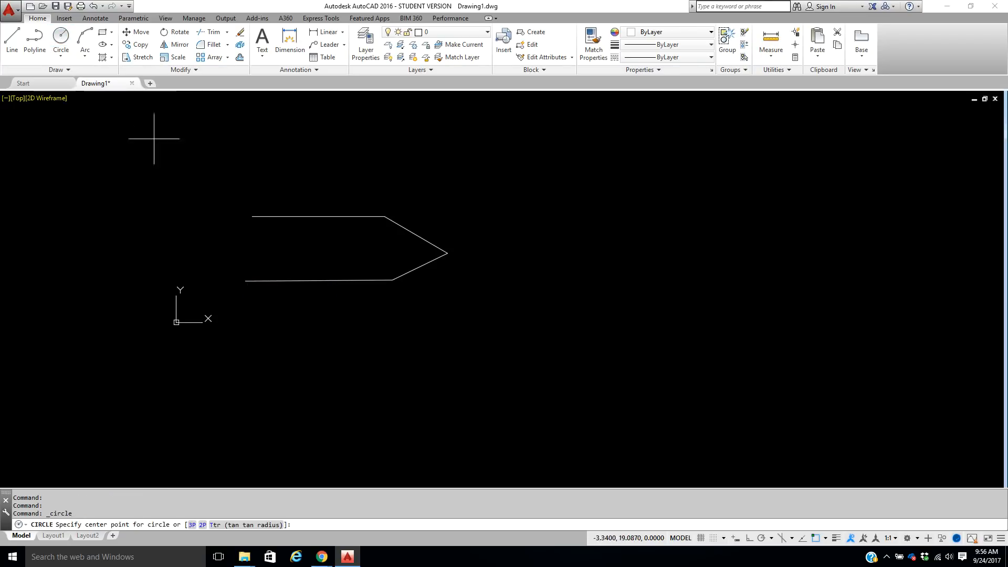
click(268, 238)
click(277, 245)
right_click(310, 228)
click(336, 236)
click(313, 256)
click(319, 251)
right_click(334, 255)
click(357, 264)
click(361, 244)
click(371, 245)
right_click(401, 253)
click(415, 257)
click(407, 251)
click(412, 253)
Step: Try stretching the two slanted lines with a crossing window over just the outline's tip, and cancel before placing the second point
scroll(486, 281, up, 2)
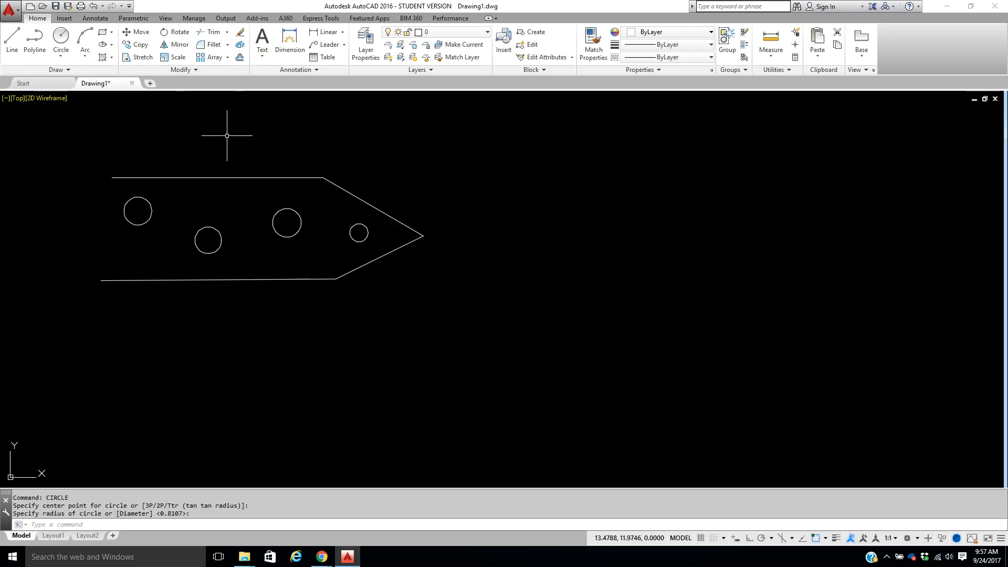
click(138, 57)
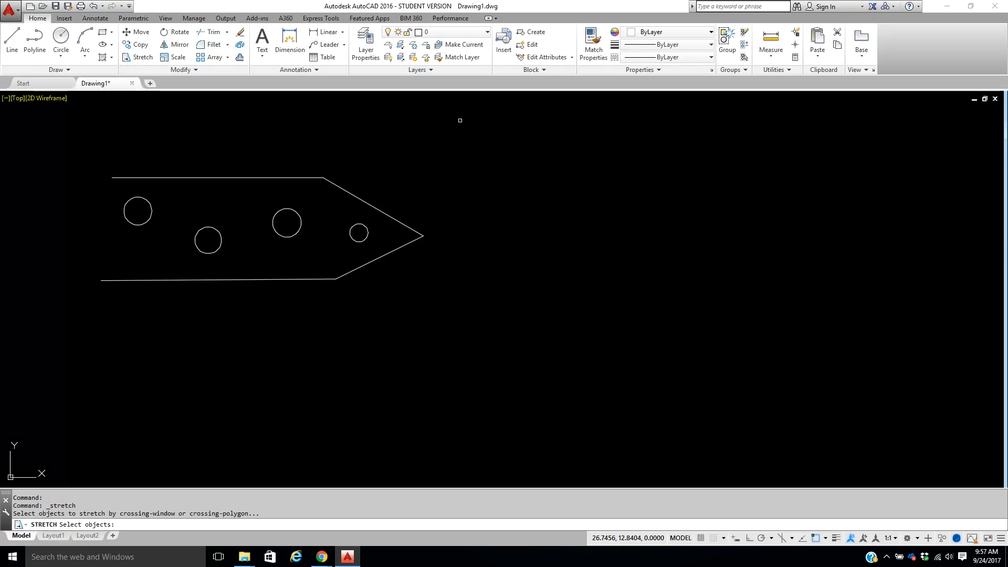
click(477, 136)
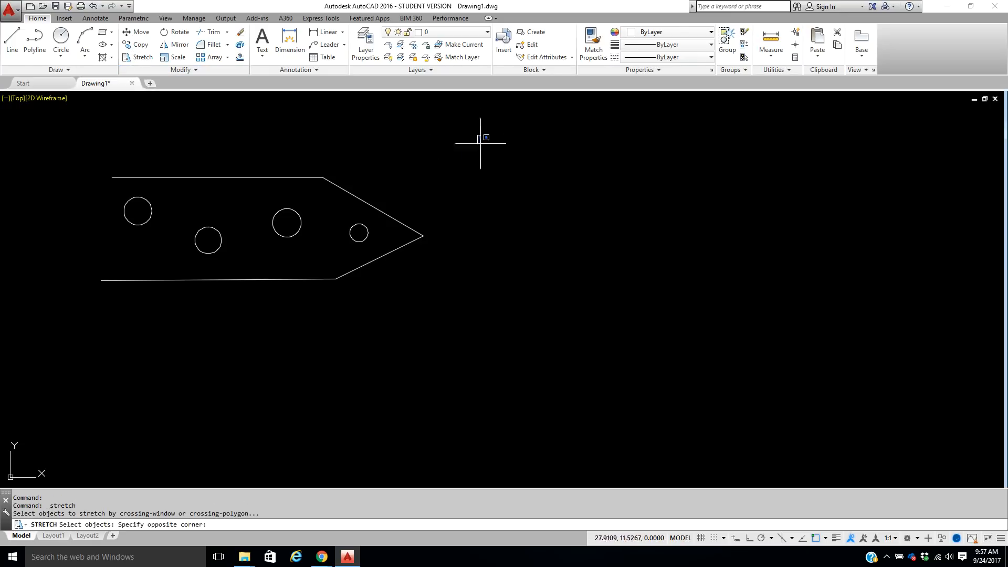
click(382, 307)
key(Return)
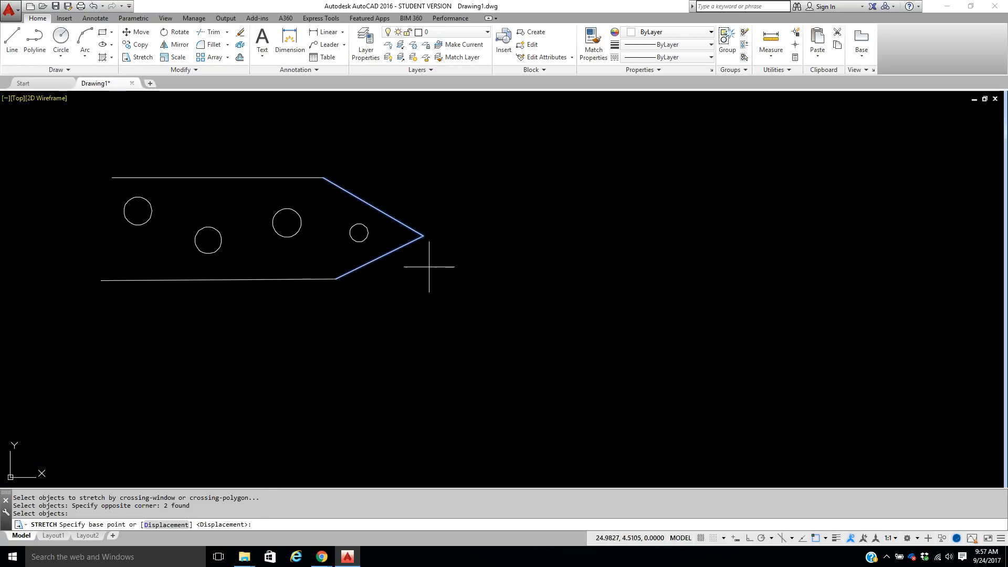
click(436, 244)
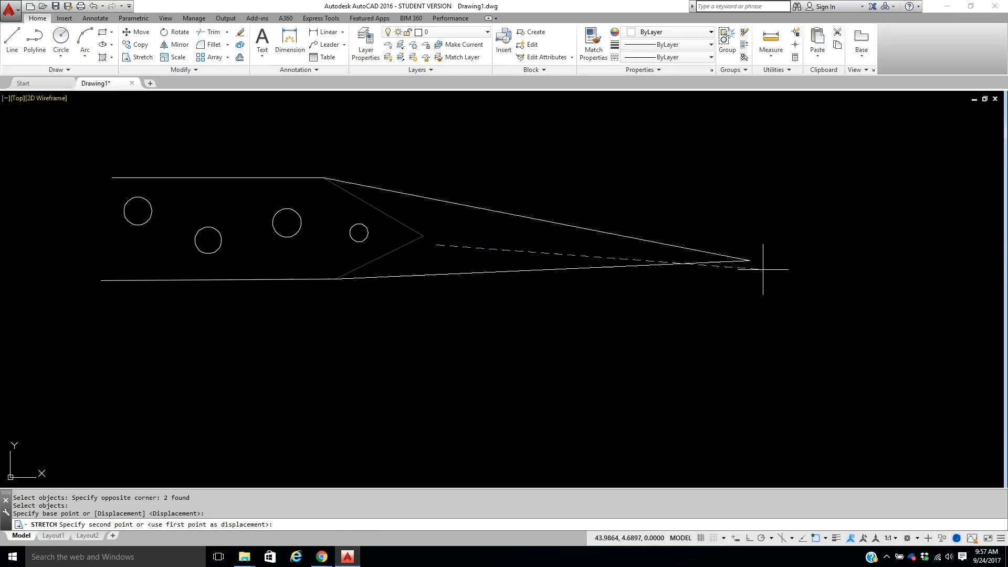
key(Escape)
Step: Try stretching the tip together with the smallest circle by enclosing both in the crossing window, and cancel before placing it
right_click(469, 174)
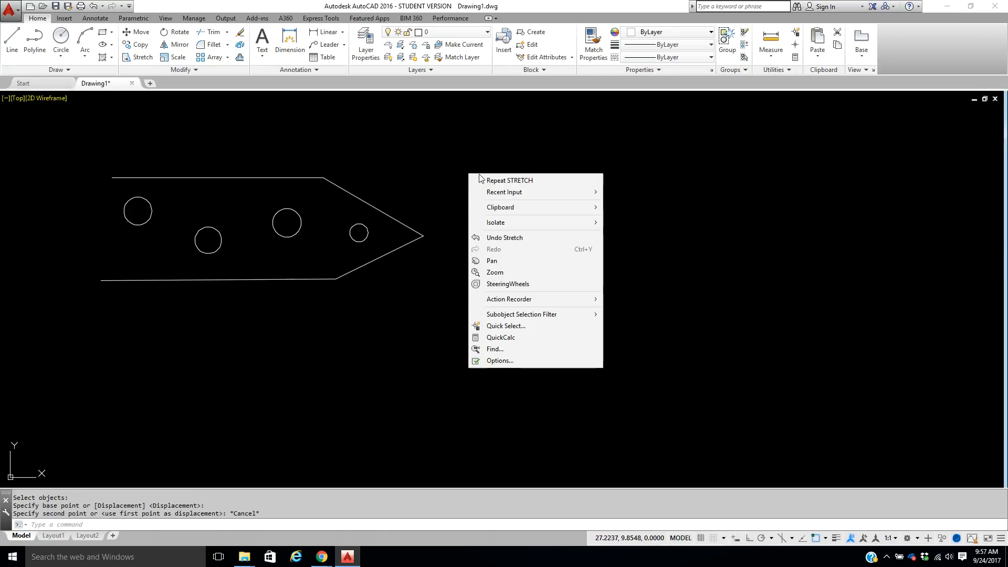
click(488, 183)
click(472, 128)
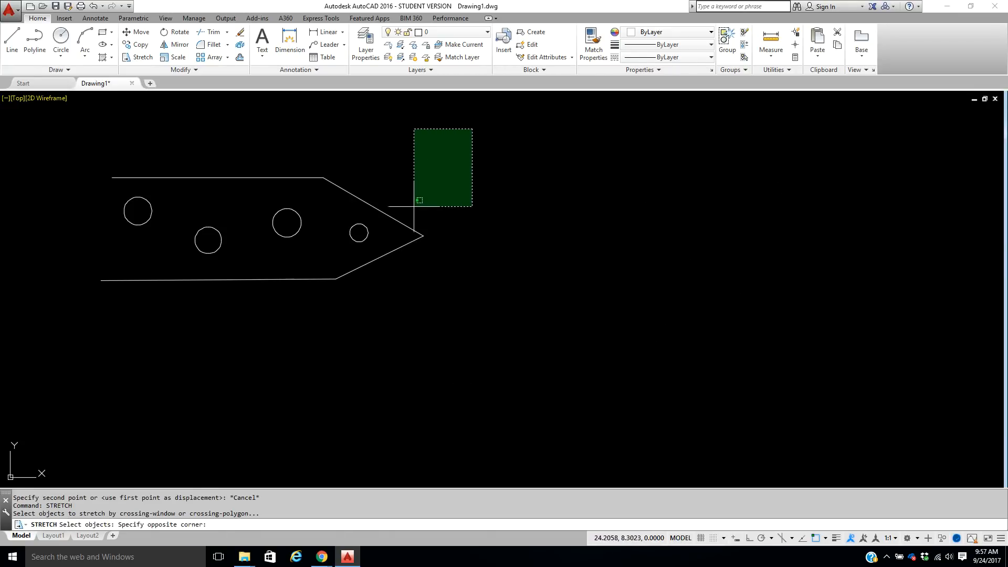
click(348, 314)
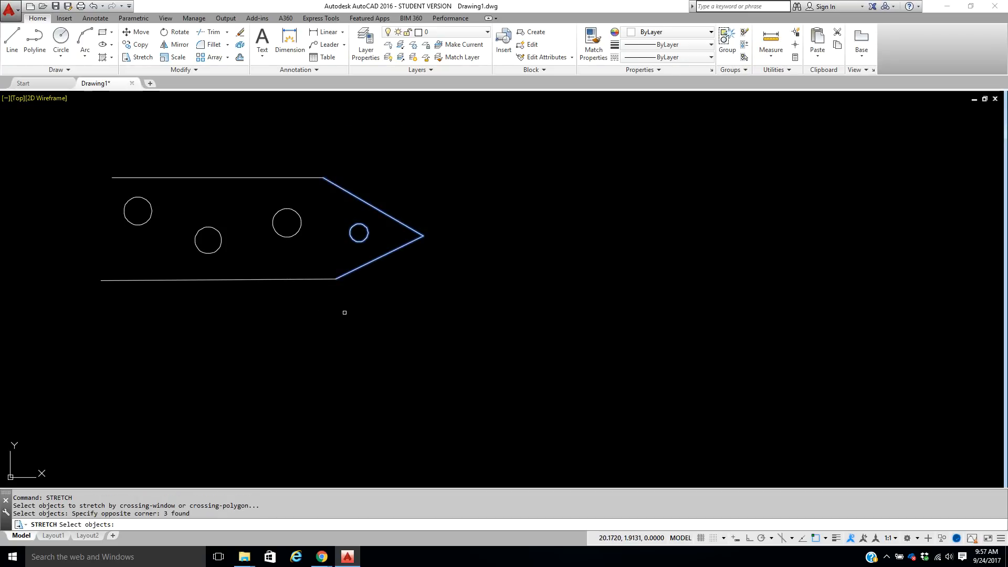
key(Return)
click(415, 289)
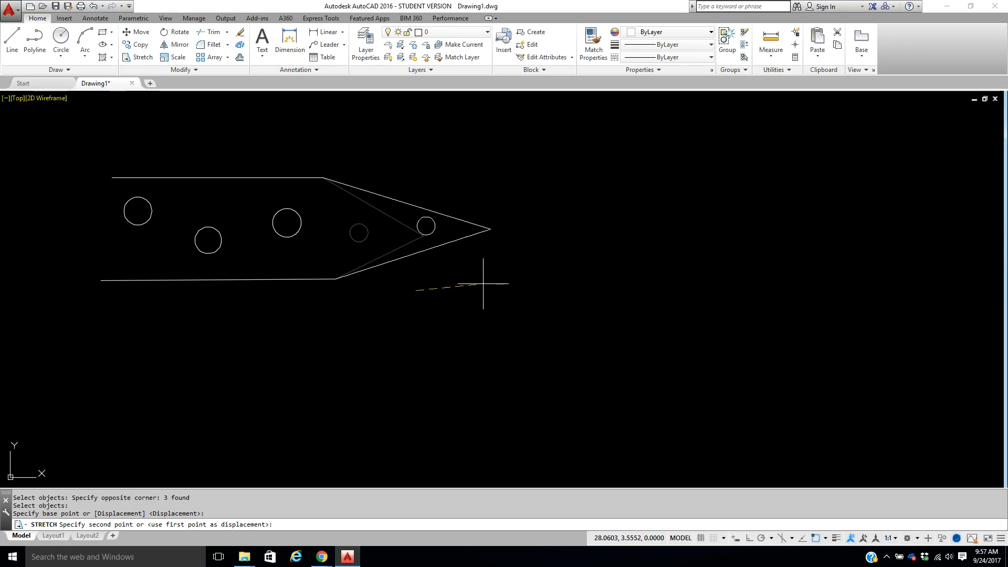
key(Escape)
Step: Try stretching both slanted lines, the smallest circle and the adjoining ends of the long edges with a wider crossing window, and cancel
right_click(455, 201)
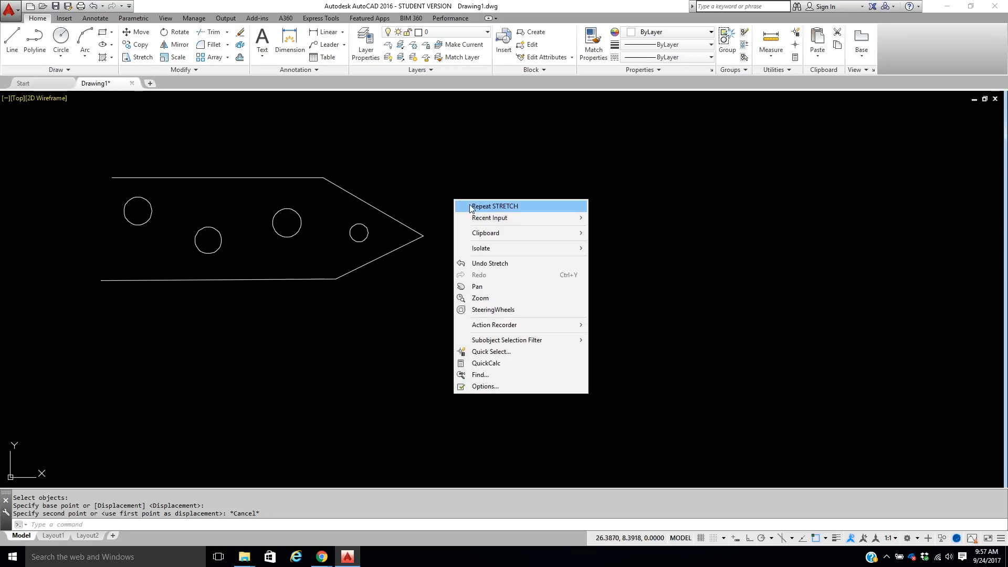
click(470, 206)
click(476, 116)
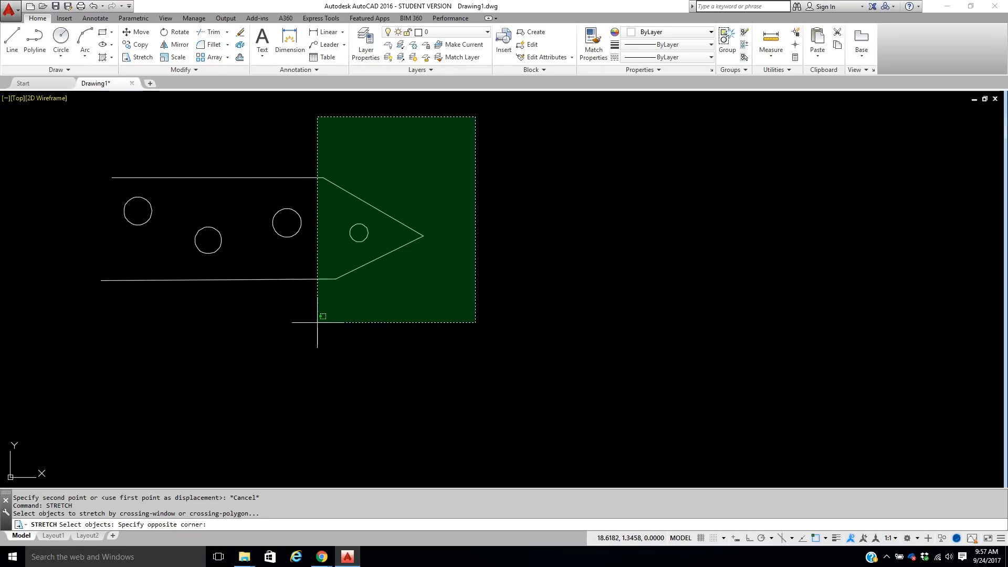
click(317, 323)
key(Return)
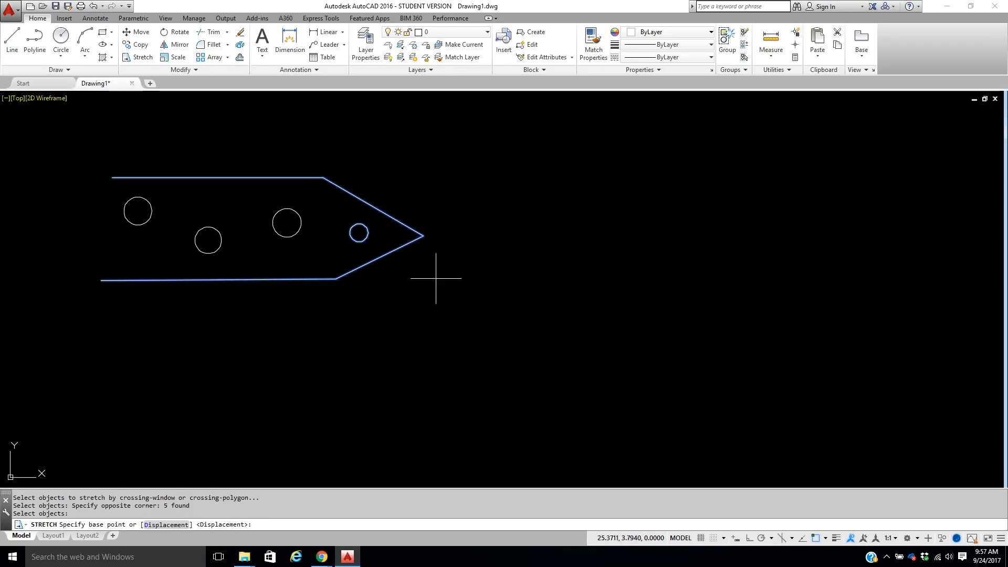
click(443, 237)
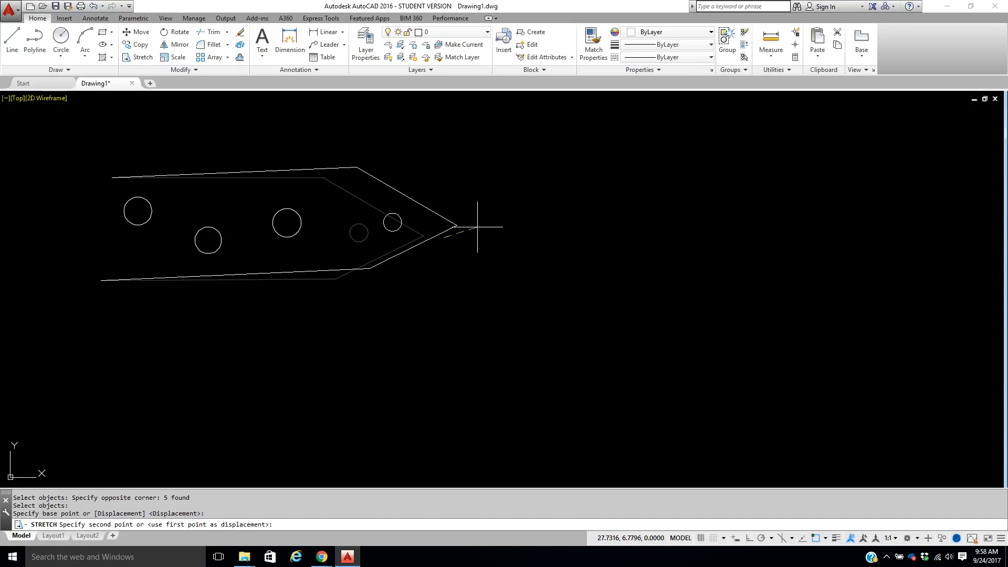
key(Escape)
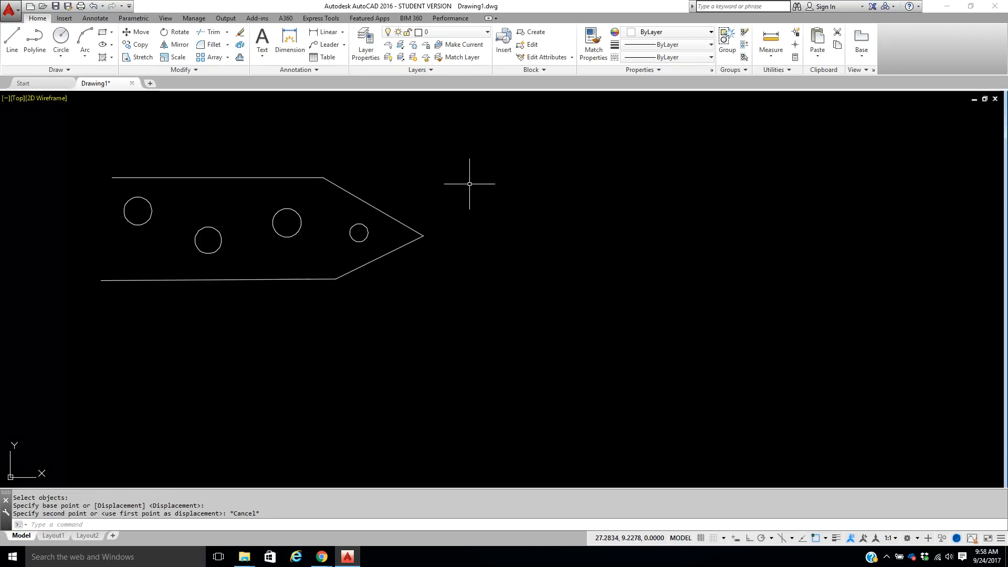
click(139, 58)
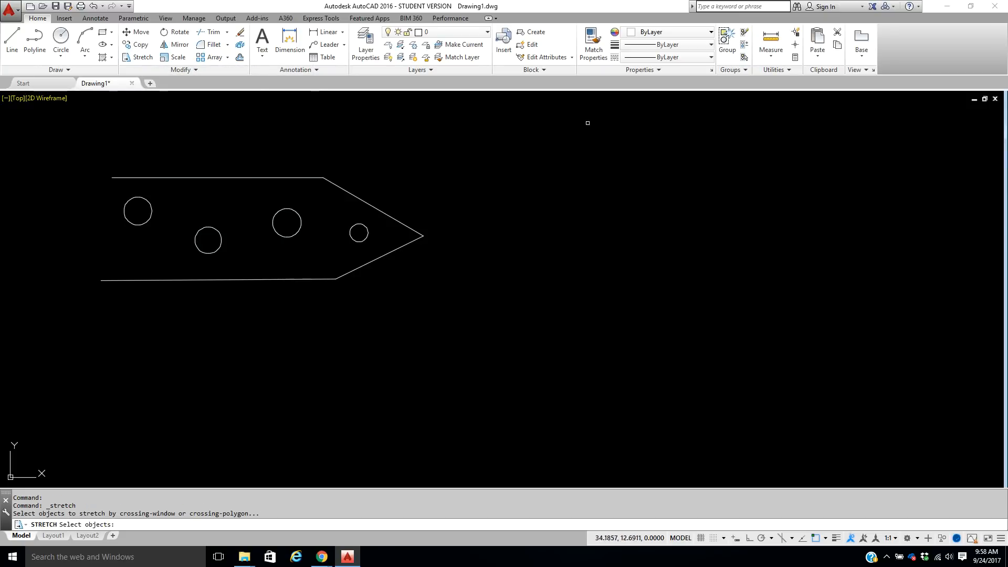
click(465, 121)
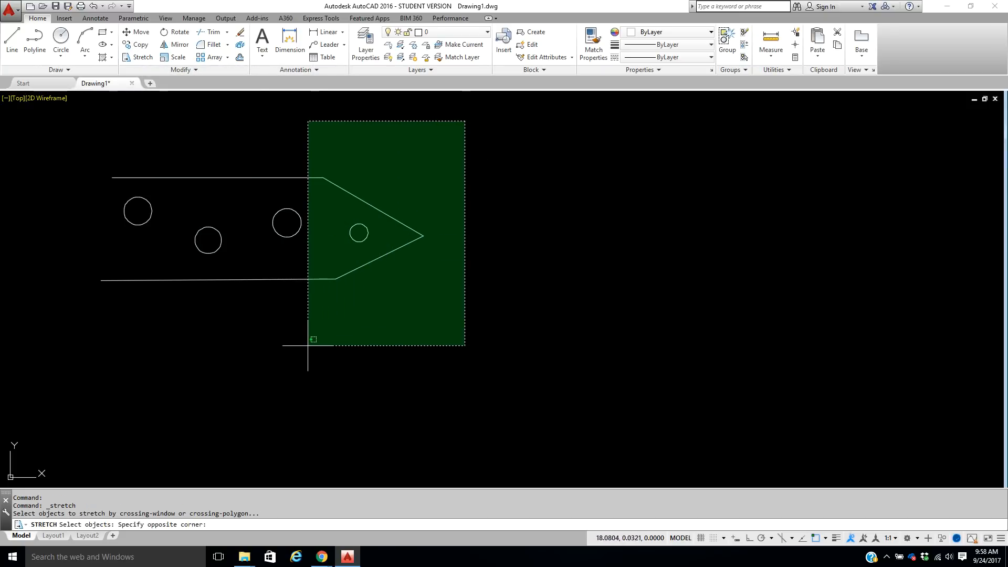
key(Escape)
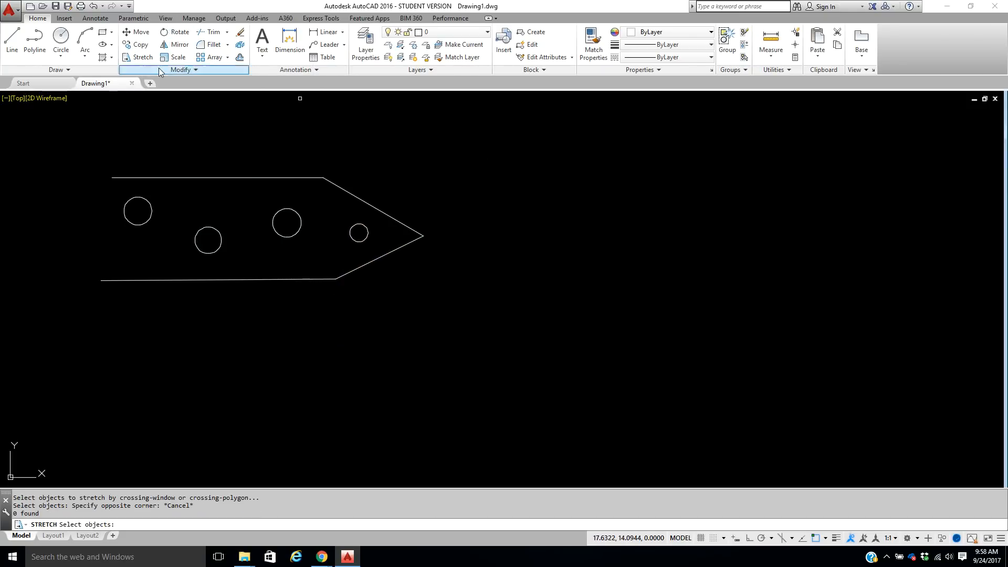
Step: Try Stretch with an enclosing window around the slanted lines and smallest circle, placing them away from the long edges, and undo it
click(137, 57)
click(310, 133)
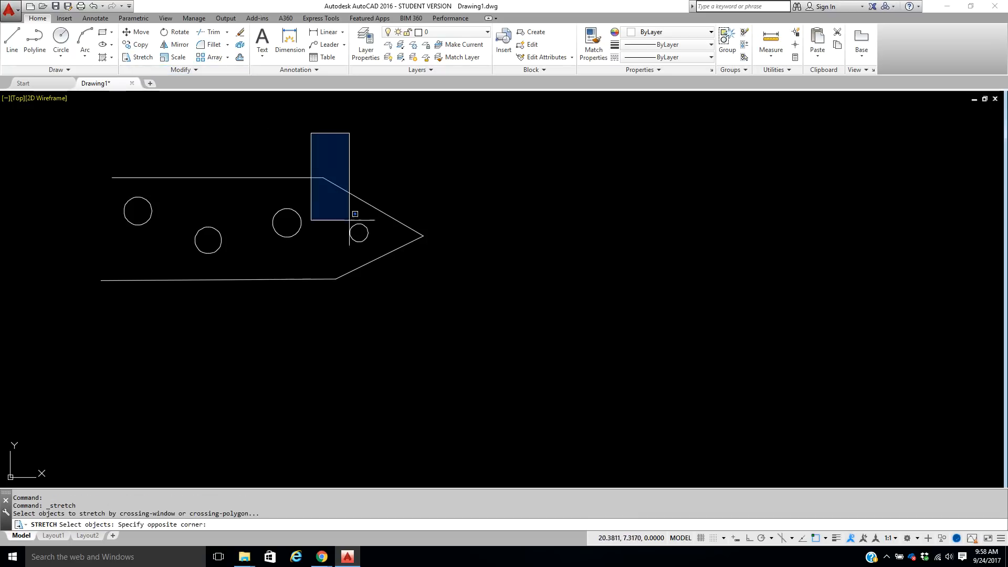
click(454, 313)
key(Return)
click(387, 306)
click(535, 343)
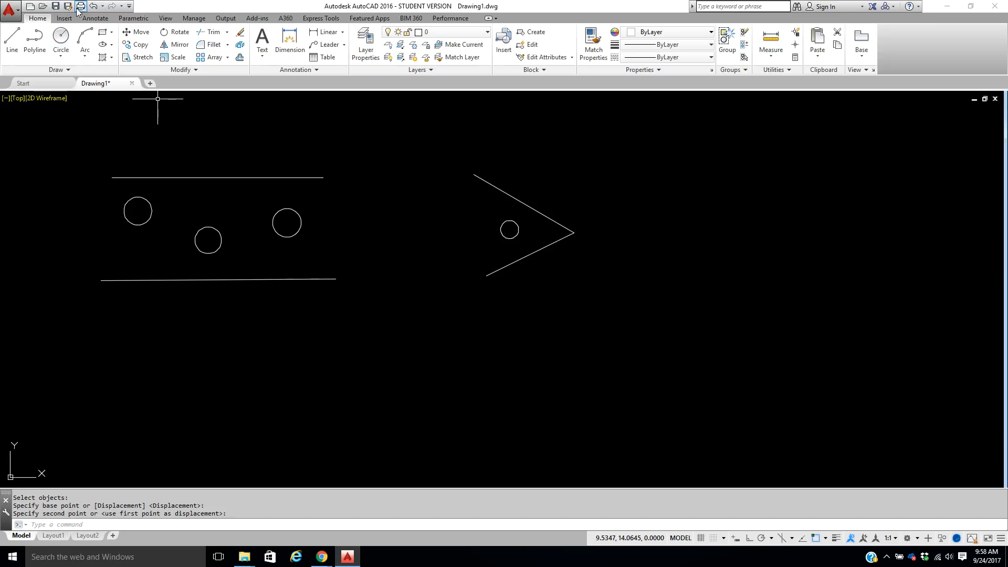
click(92, 6)
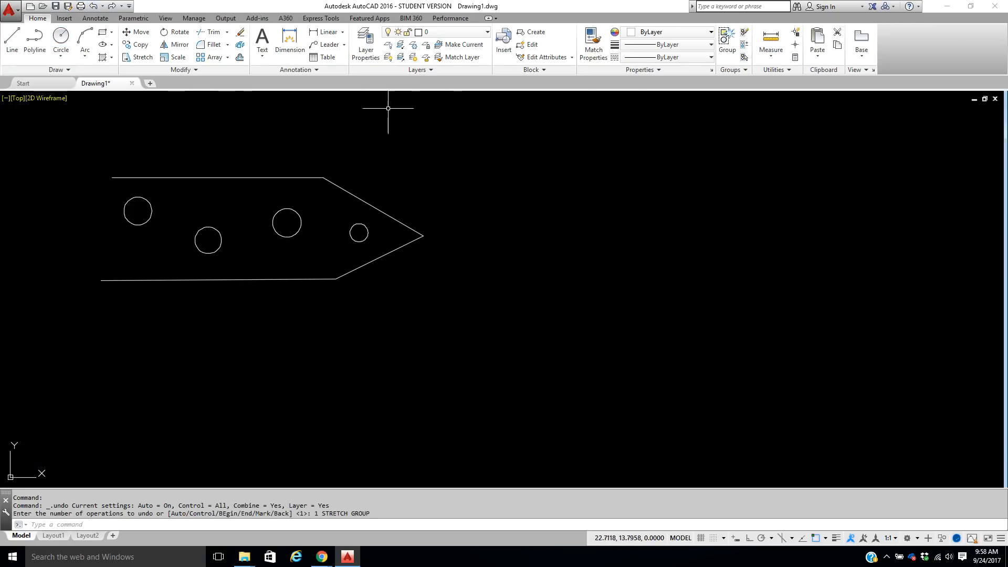
Step: Stretch the outline's tip rightward, using a crossing window that encloses the tip but only part of the smallest circle
click(137, 57)
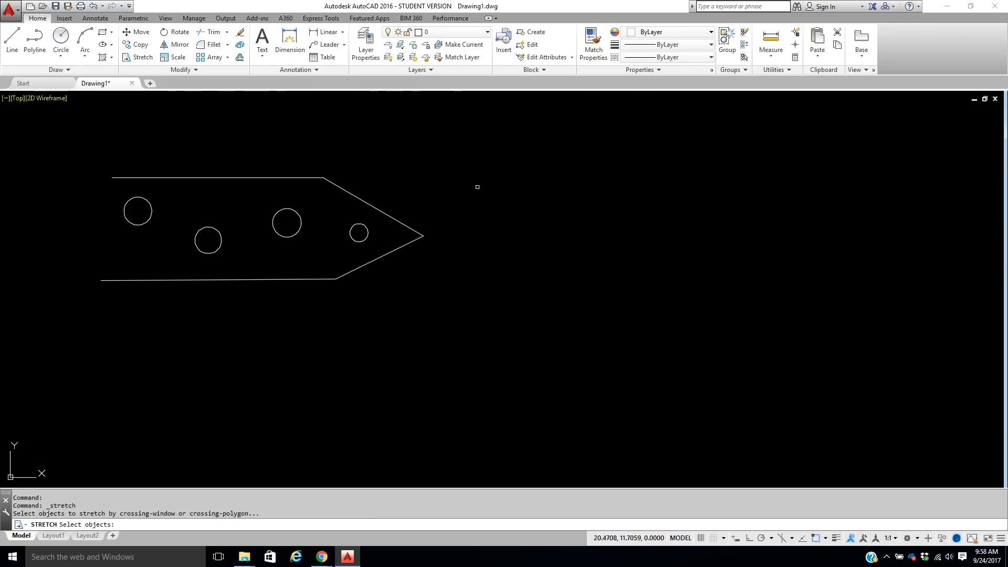
click(475, 131)
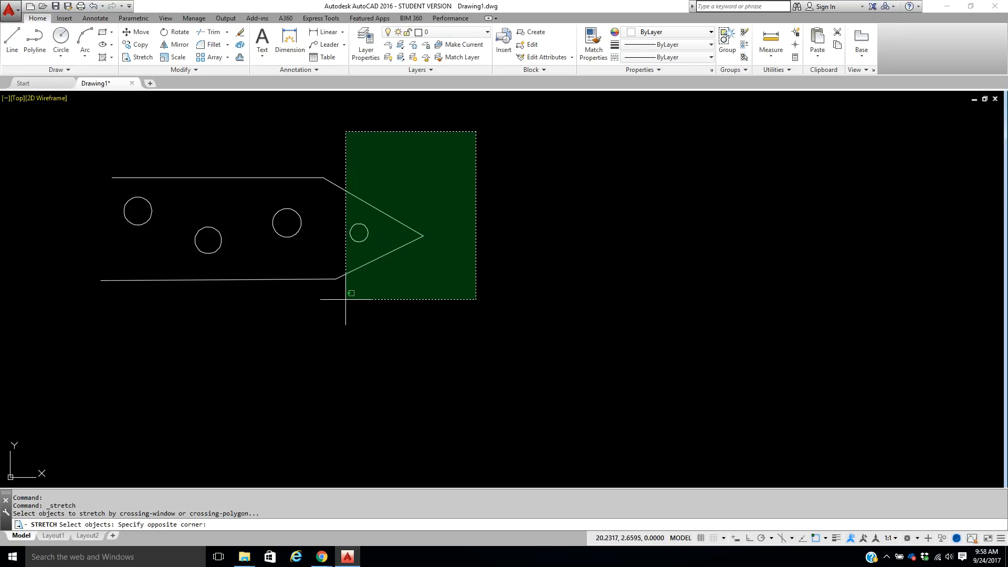
click(361, 292)
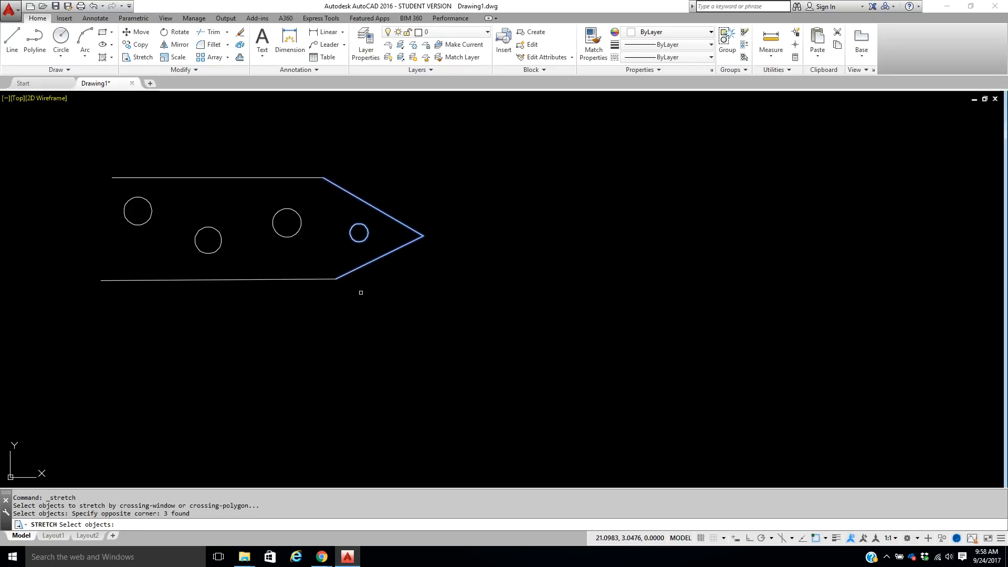
key(Return)
click(418, 292)
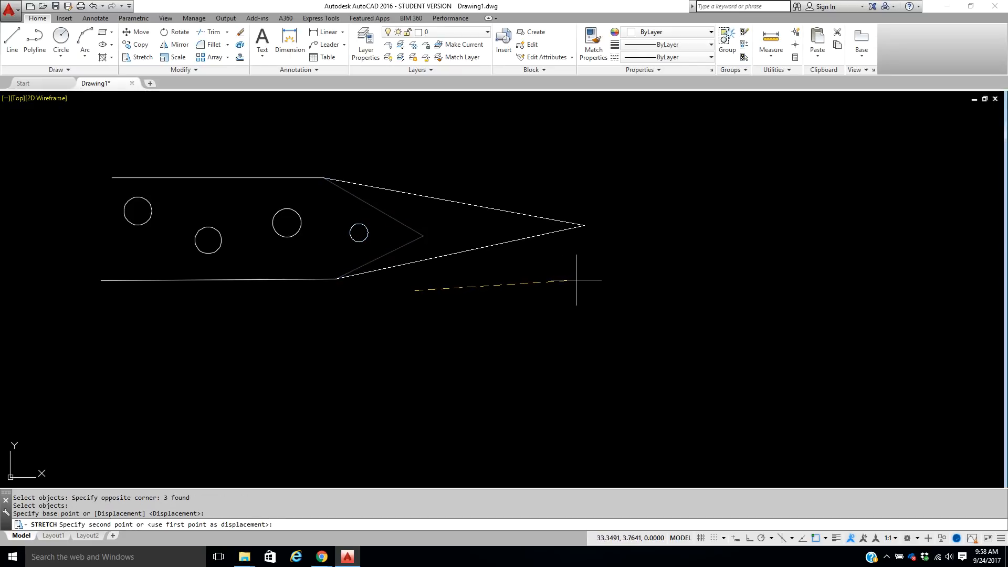
click(578, 283)
right_click(577, 151)
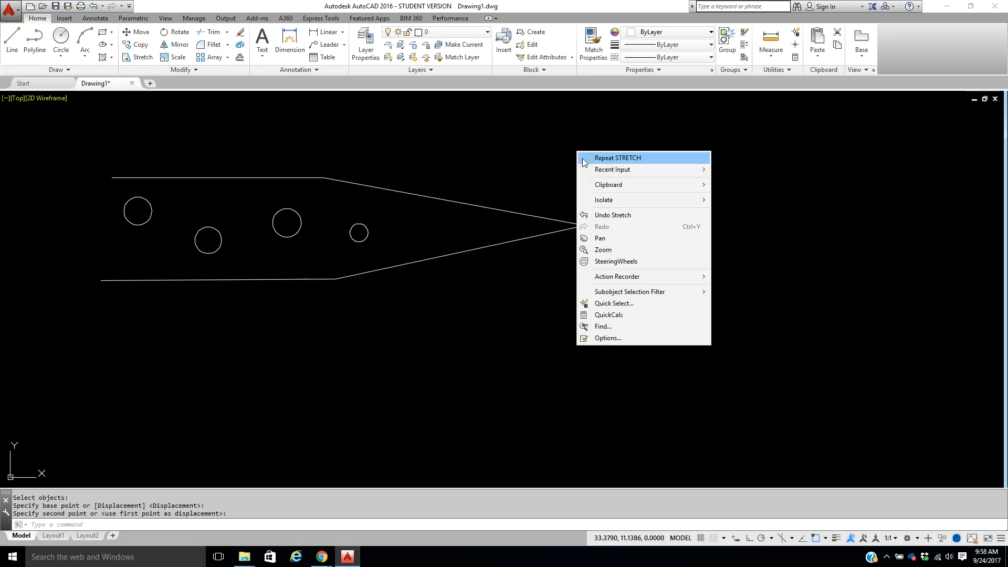
click(596, 157)
click(331, 163)
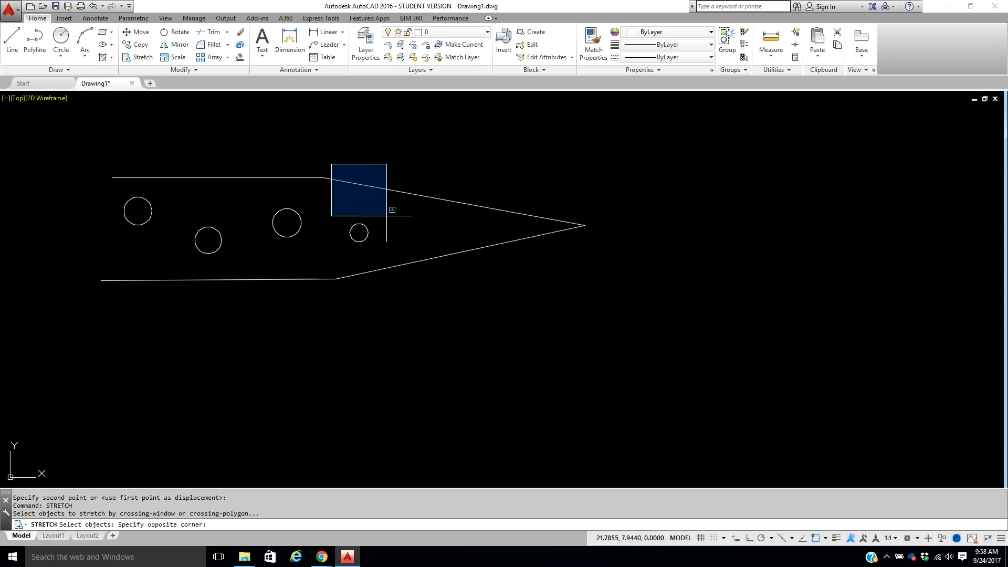
click(345, 132)
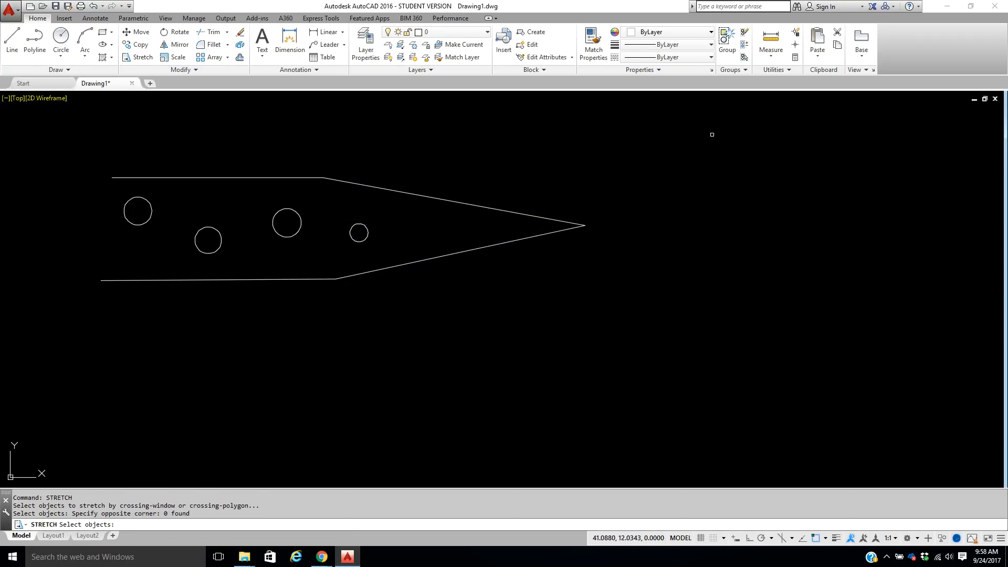
Step: Stretch the outline's tip and the smallest circle horizontally to the right, with the circle fully inside the crossing window
right_click(719, 135)
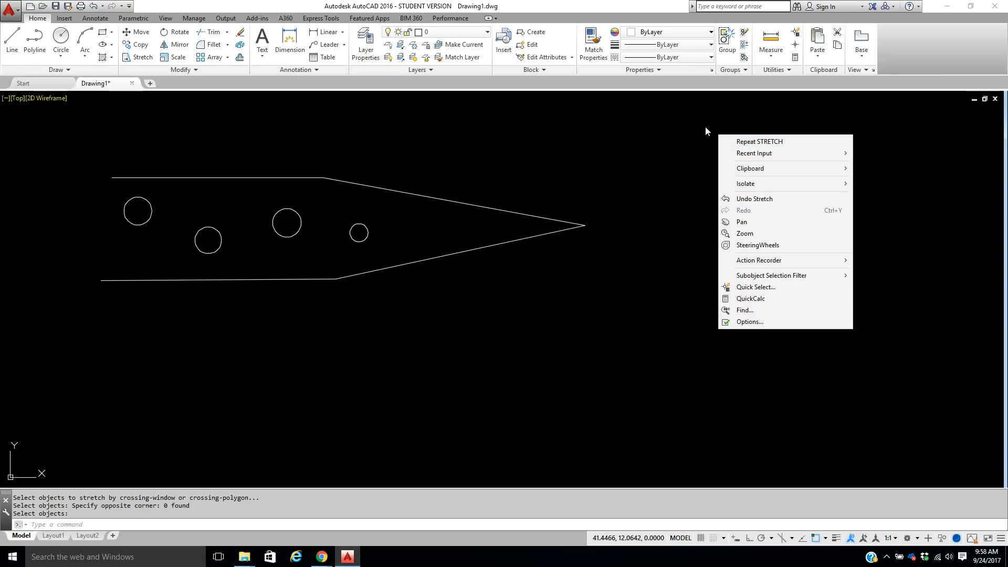
click(750, 141)
click(614, 127)
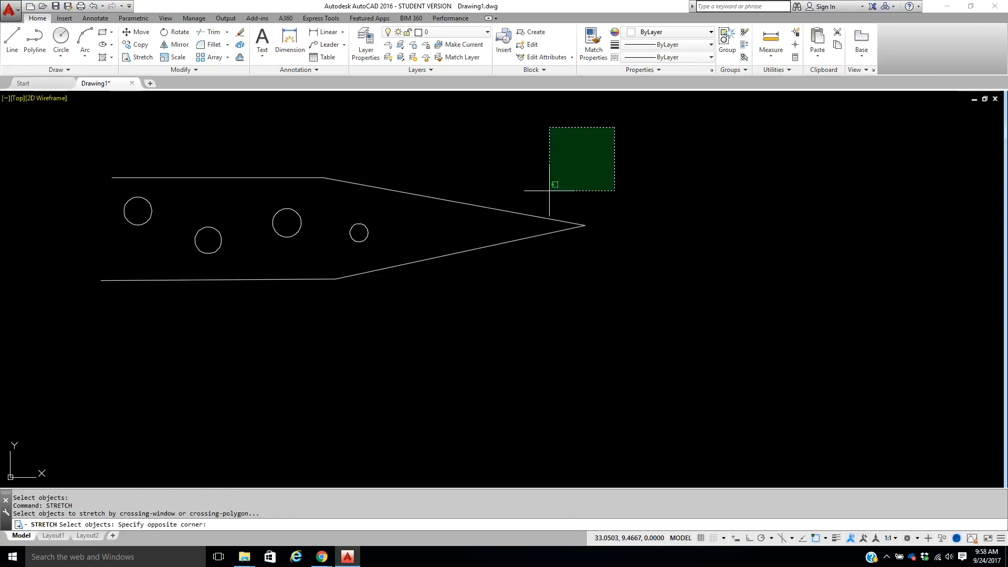
click(349, 325)
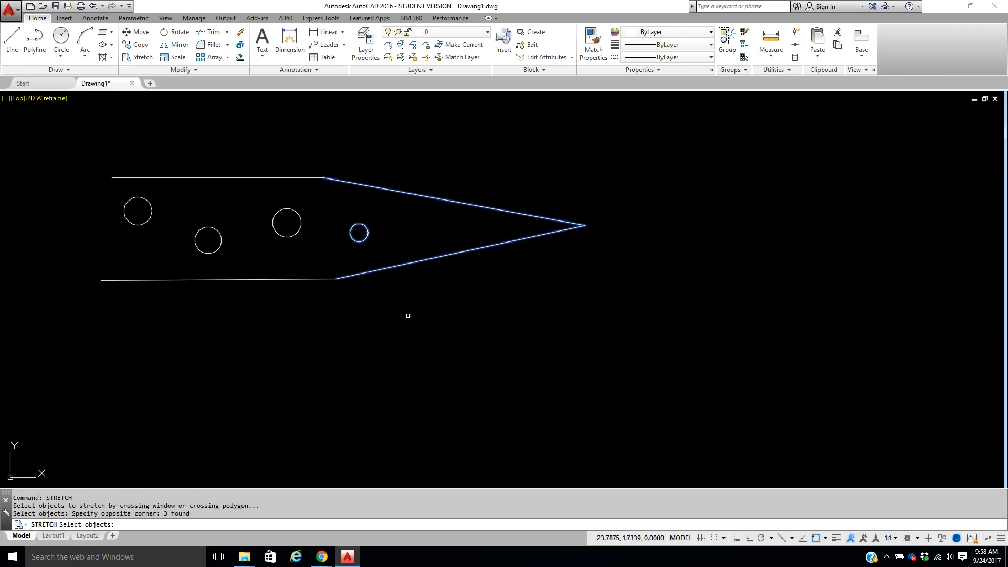
key(Return)
click(463, 314)
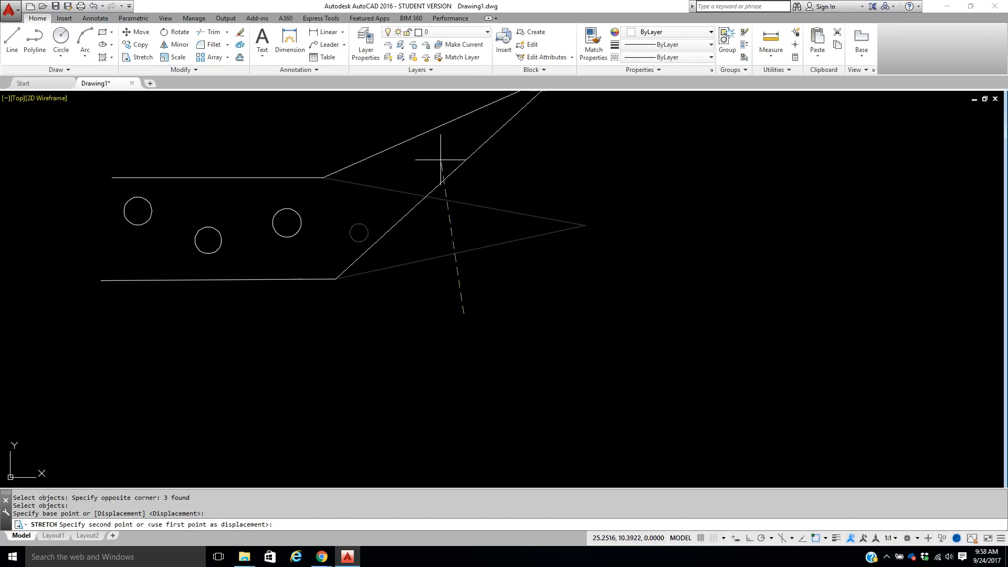
click(561, 313)
Step: Stretch the slanted lines, the smallest circle and the adjoining ends of both long edges diagonally down and right
right_click(543, 144)
click(556, 151)
click(713, 136)
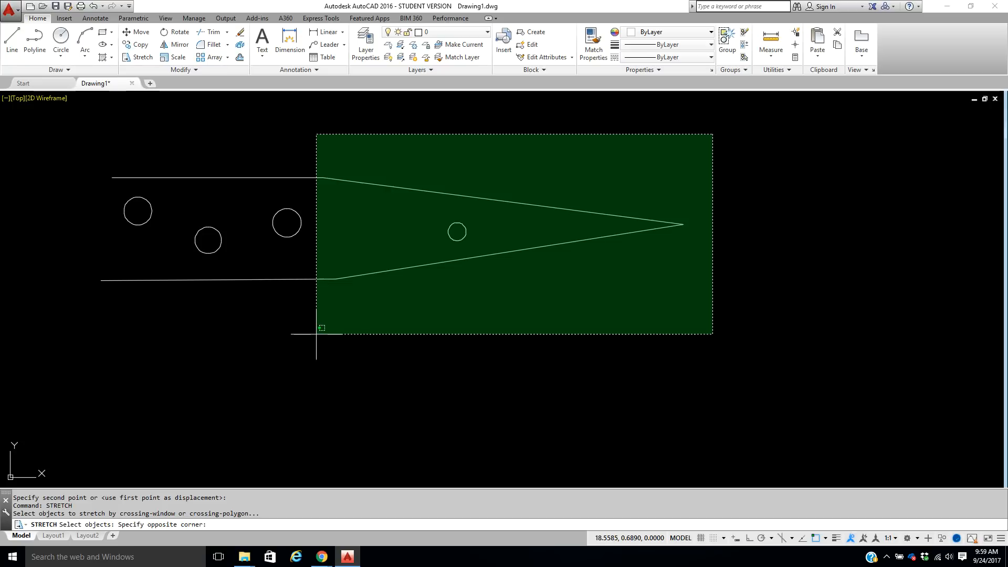
click(316, 334)
key(Return)
click(456, 300)
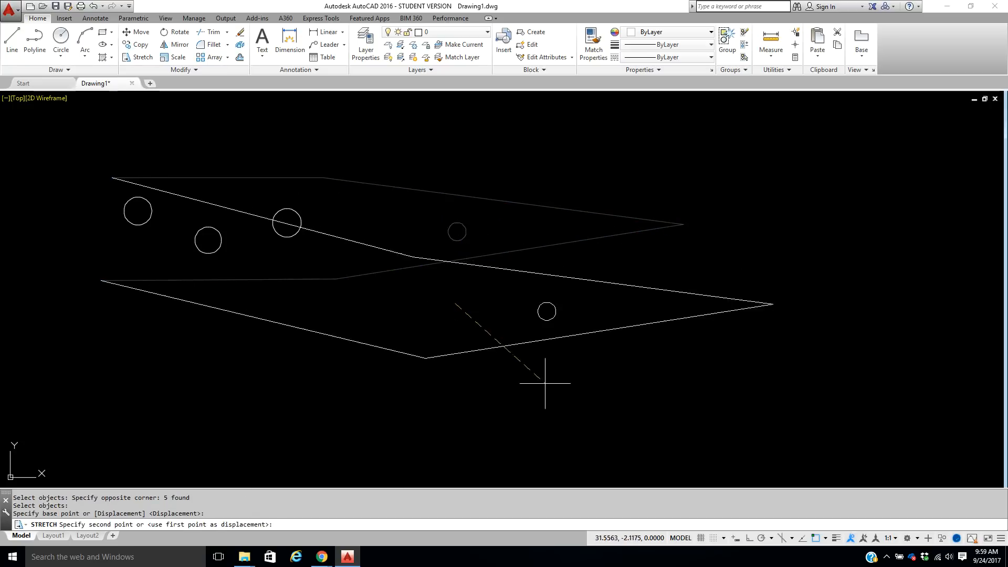
click(539, 399)
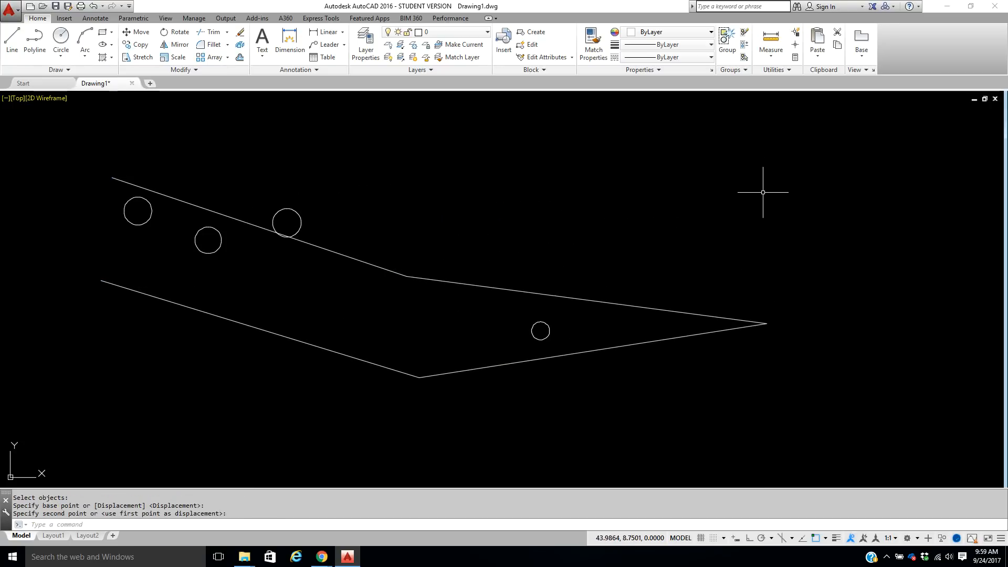
key(Escape)
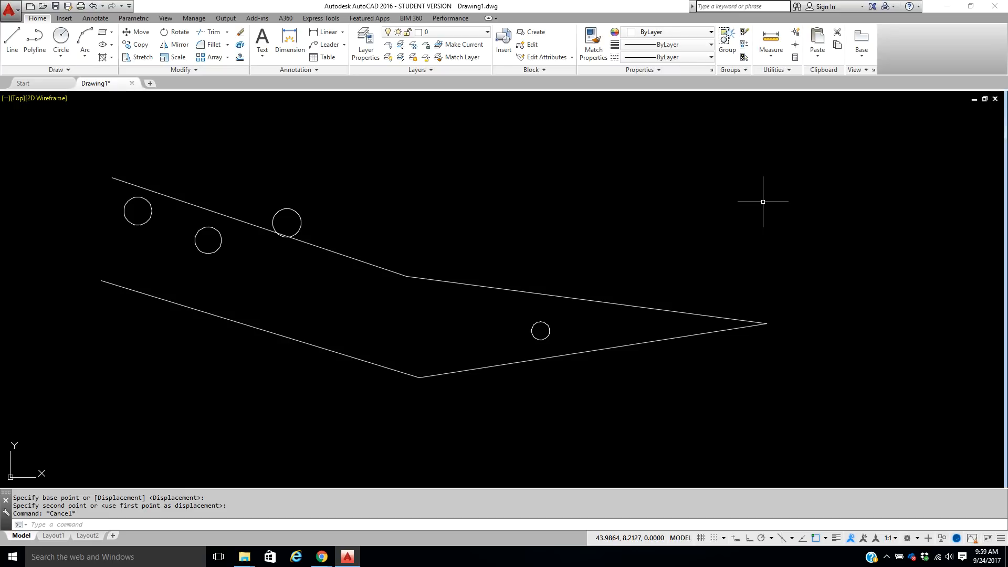
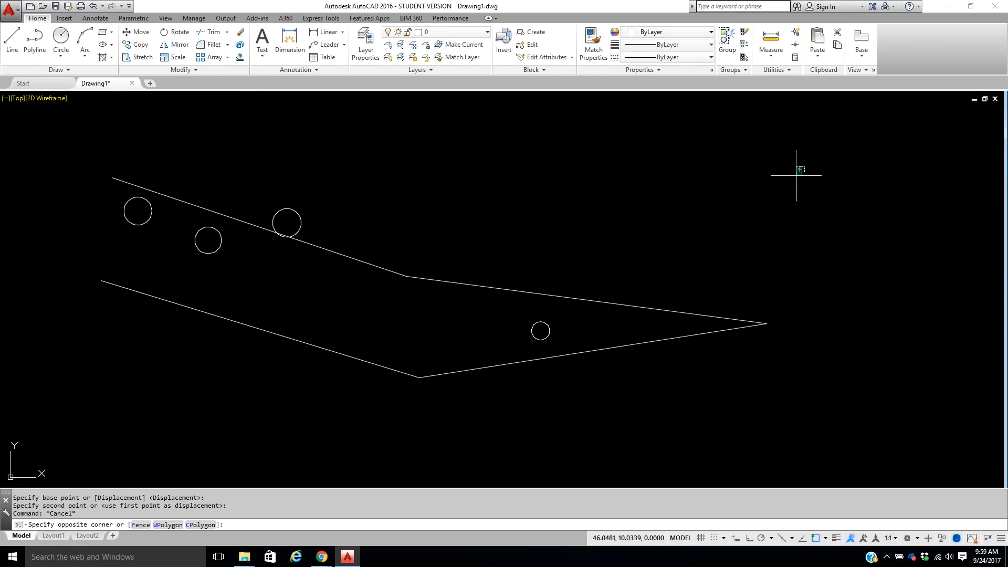
Step: Erase the entire pointed outline and all of its circles, leaving the drawing area empty
click(803, 165)
click(102, 396)
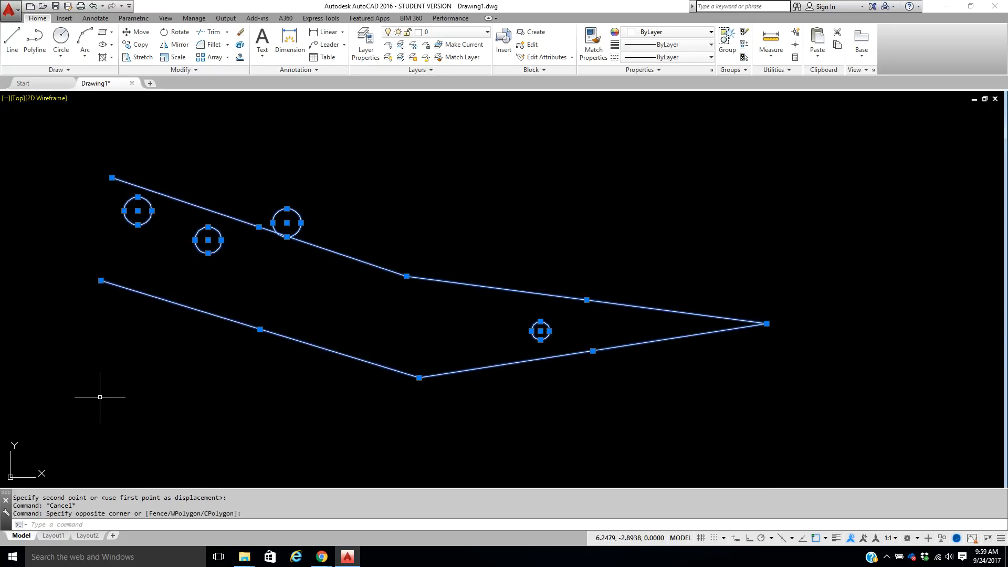
key(Delete)
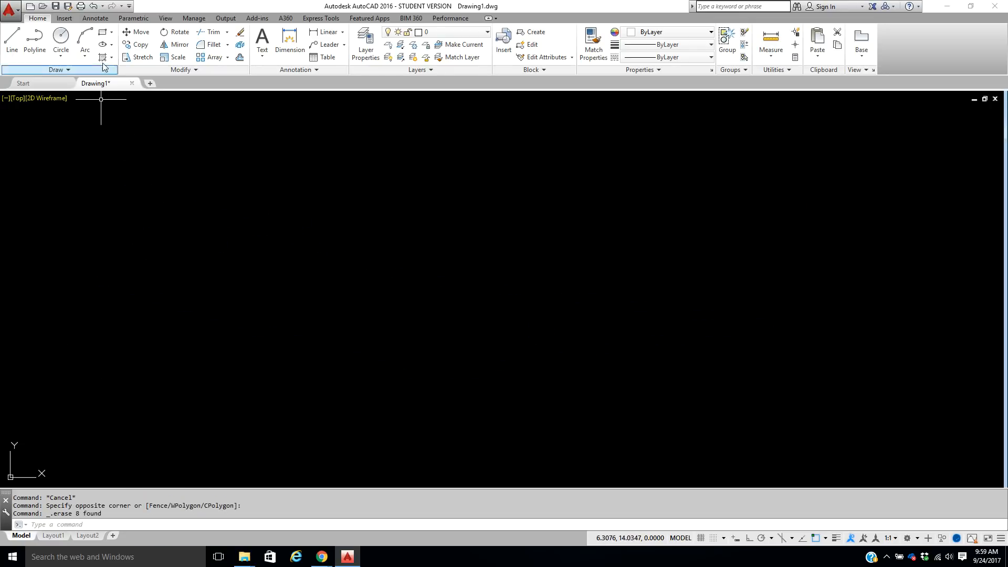
Step: Draw a tall, narrow rectangle and a separate wider, shorter rectangle to the right of it
click(105, 37)
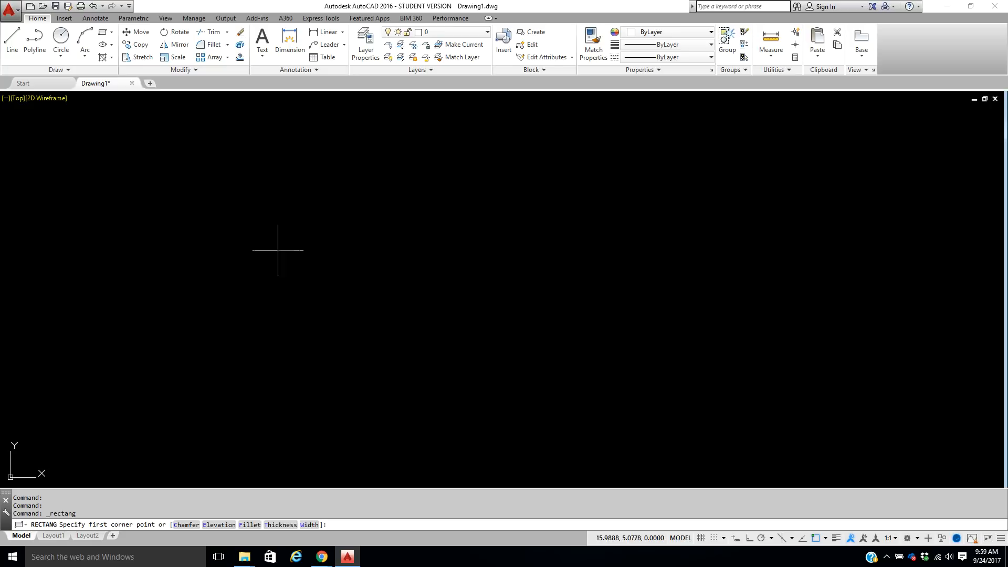
click(273, 178)
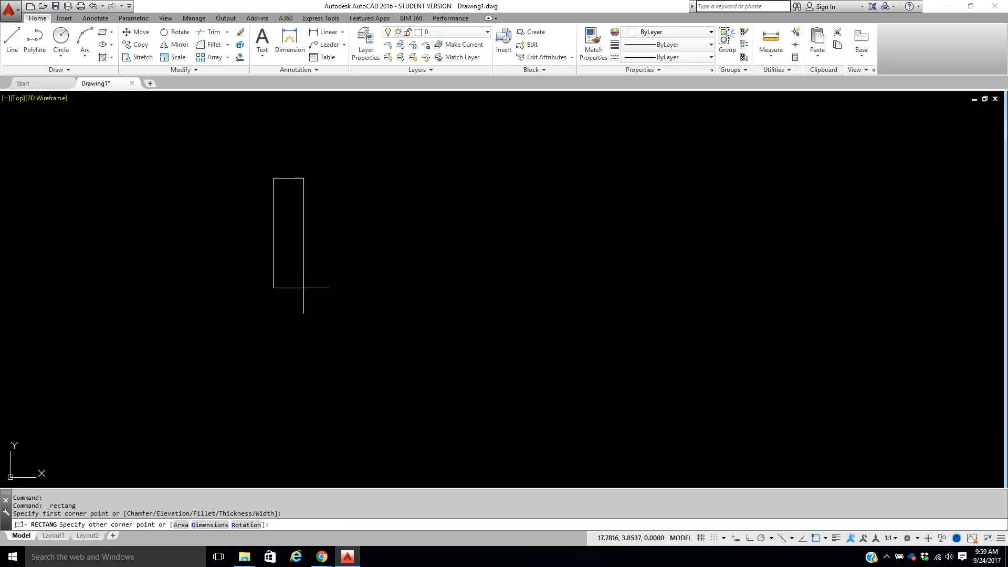
click(327, 319)
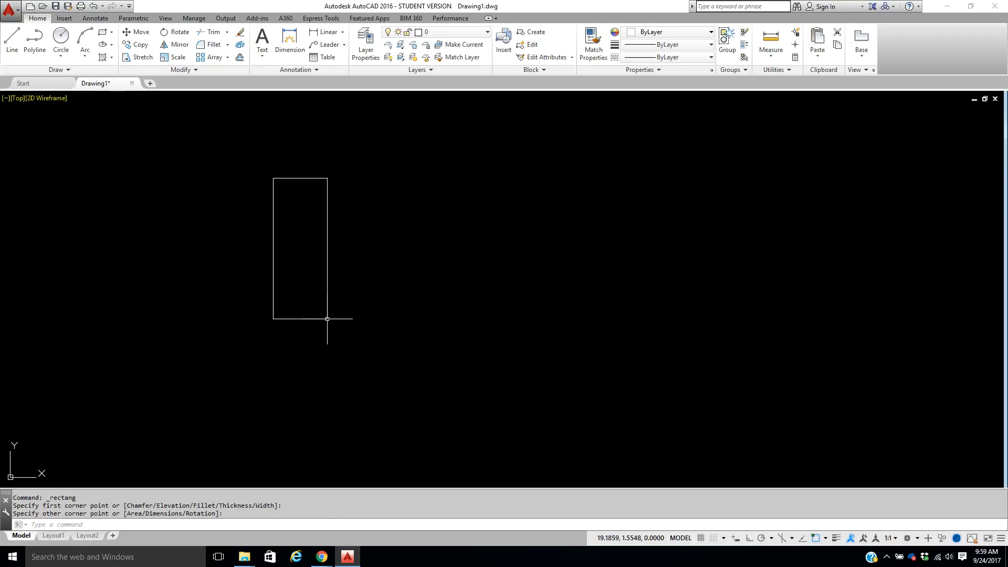
right_click(451, 294)
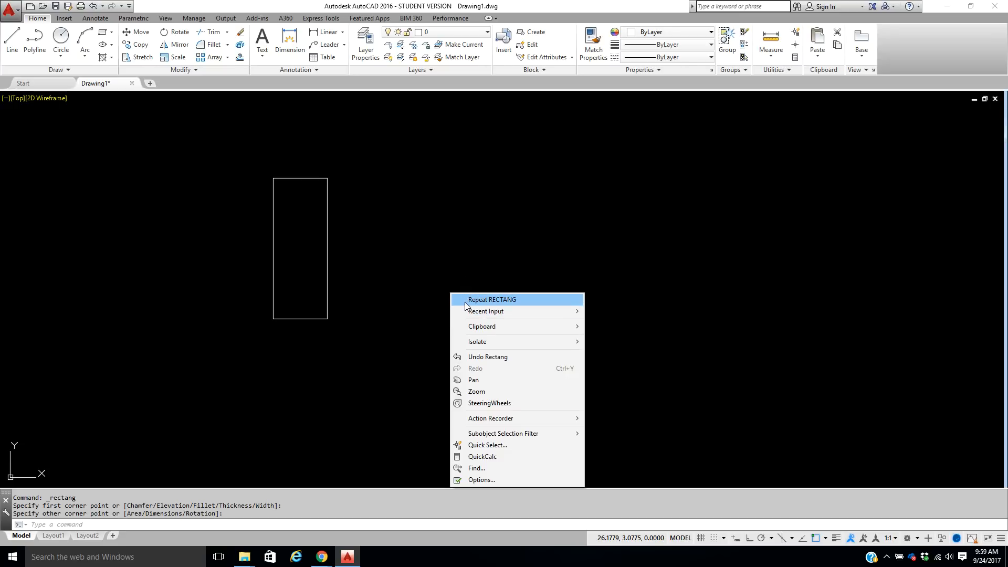
click(468, 300)
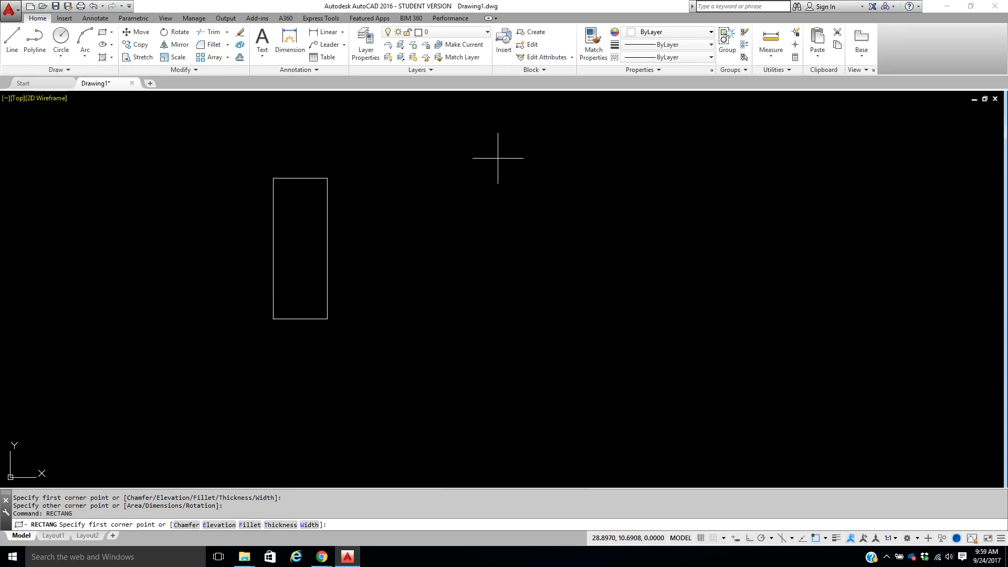
click(499, 191)
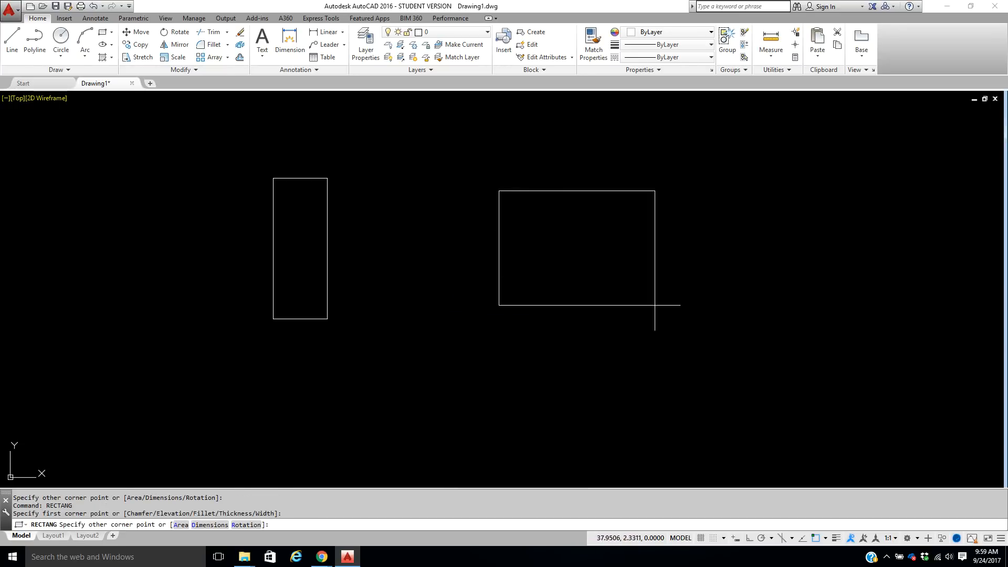
click(610, 257)
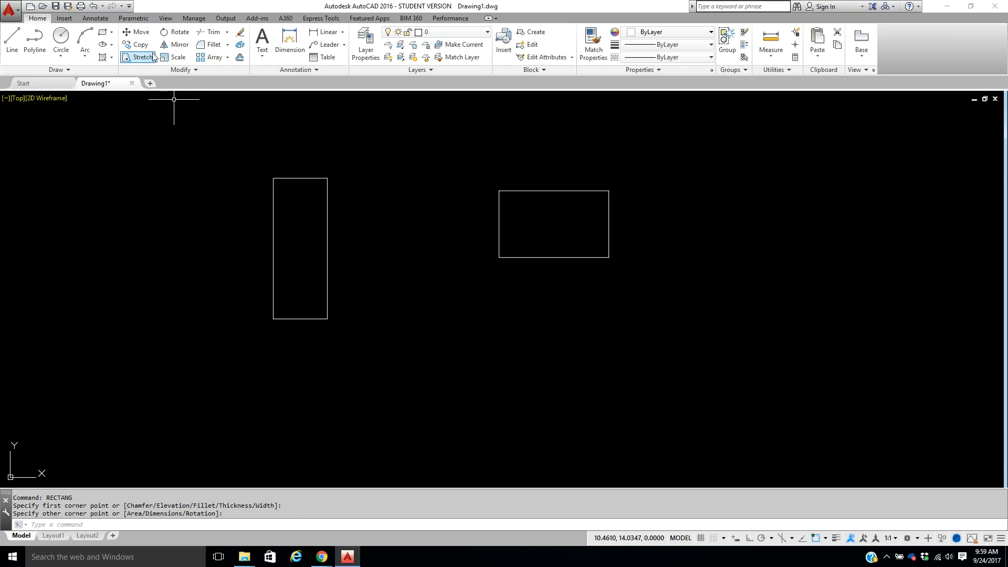
Step: Scale the tall rectangle by a factor of .5 about its lower-left corner
click(173, 58)
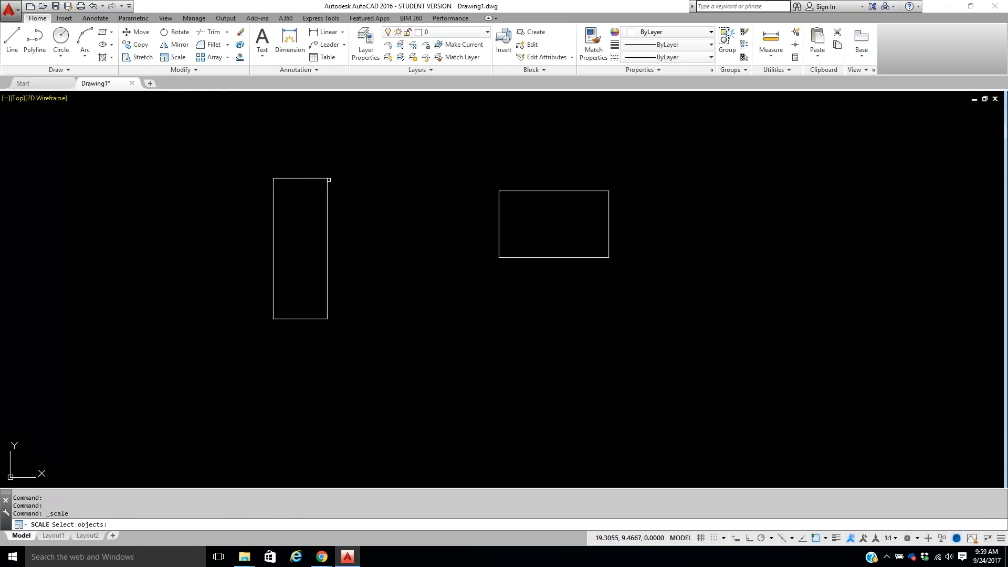
click(327, 179)
key(Return)
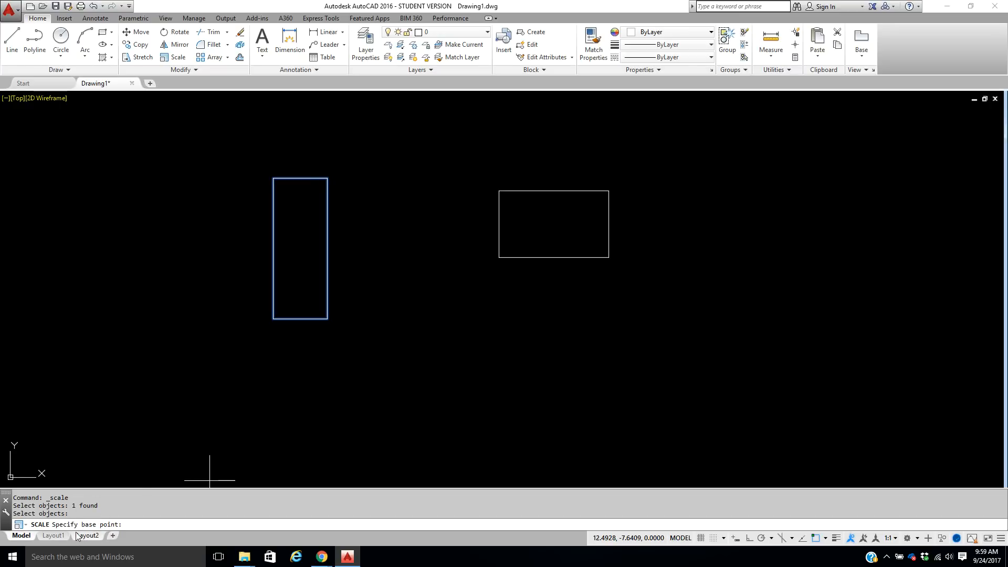
click(273, 319)
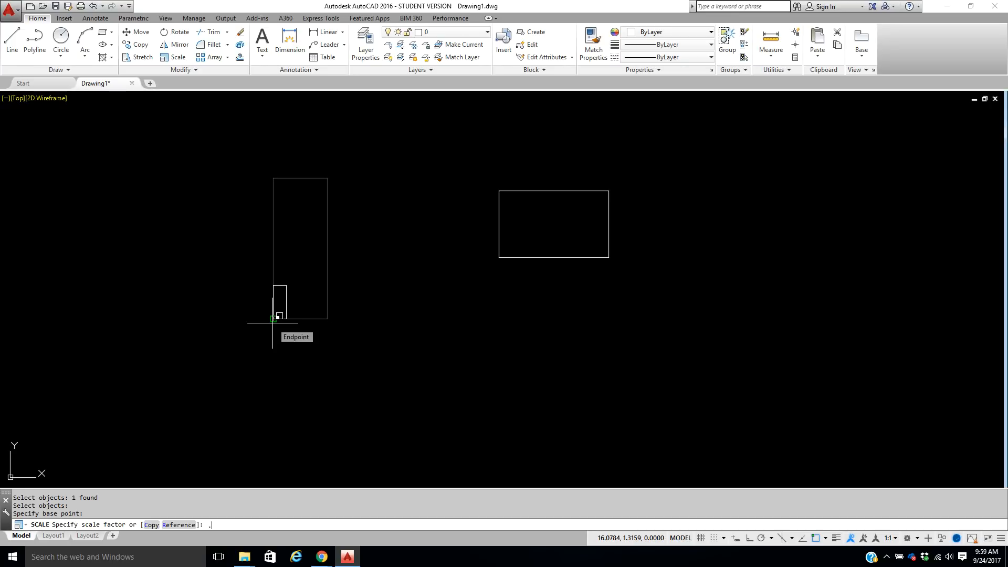
key(Return)
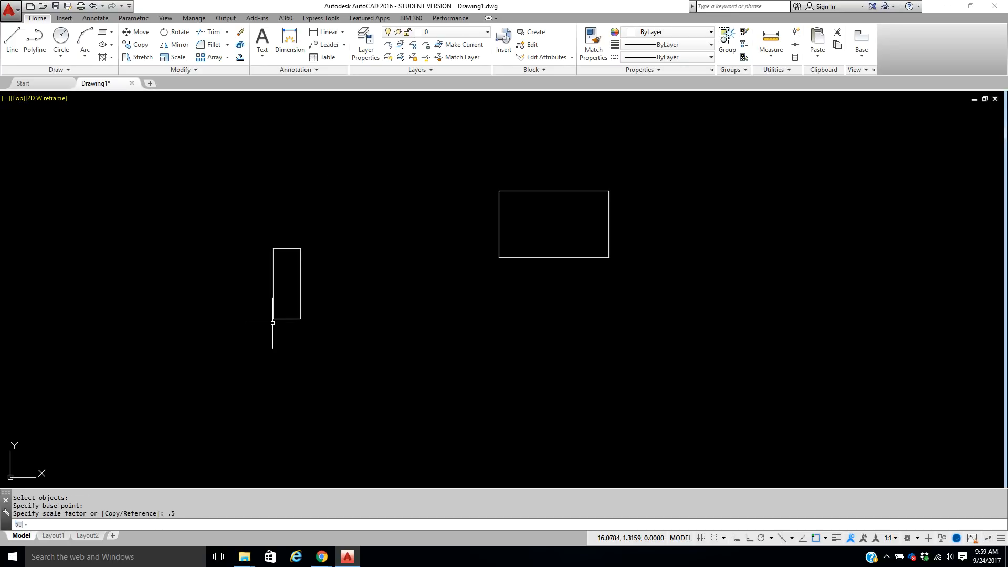
Step: Scale the narrow rectangle by a factor of 2, using its lower-left corner as the base point
right_click(304, 221)
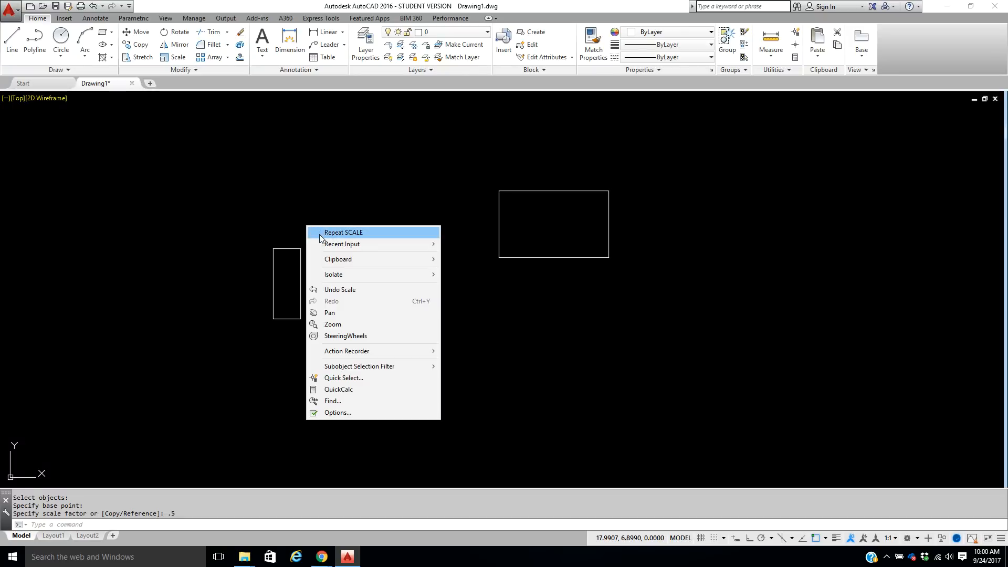
click(318, 230)
click(326, 227)
click(236, 378)
key(Return)
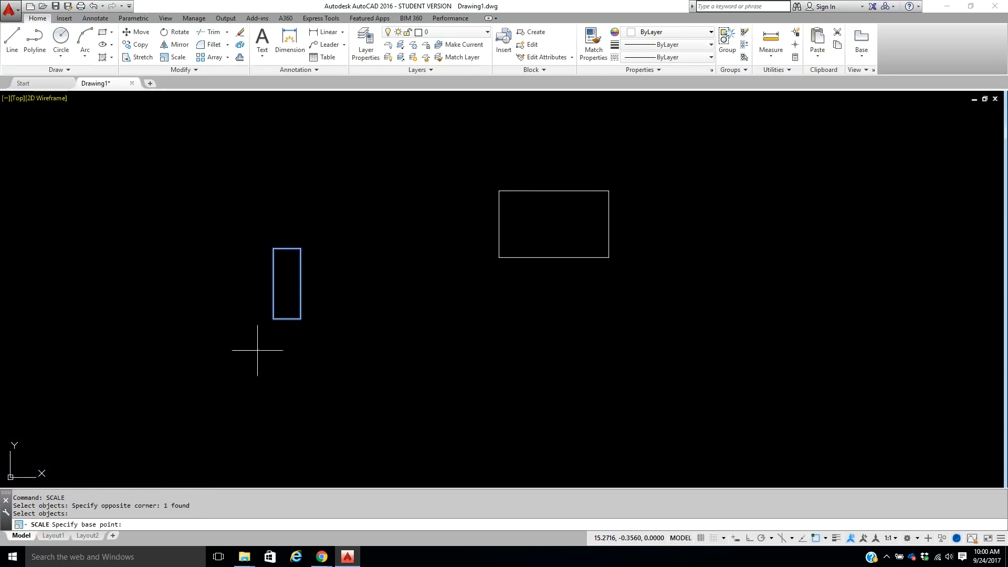
click(273, 319)
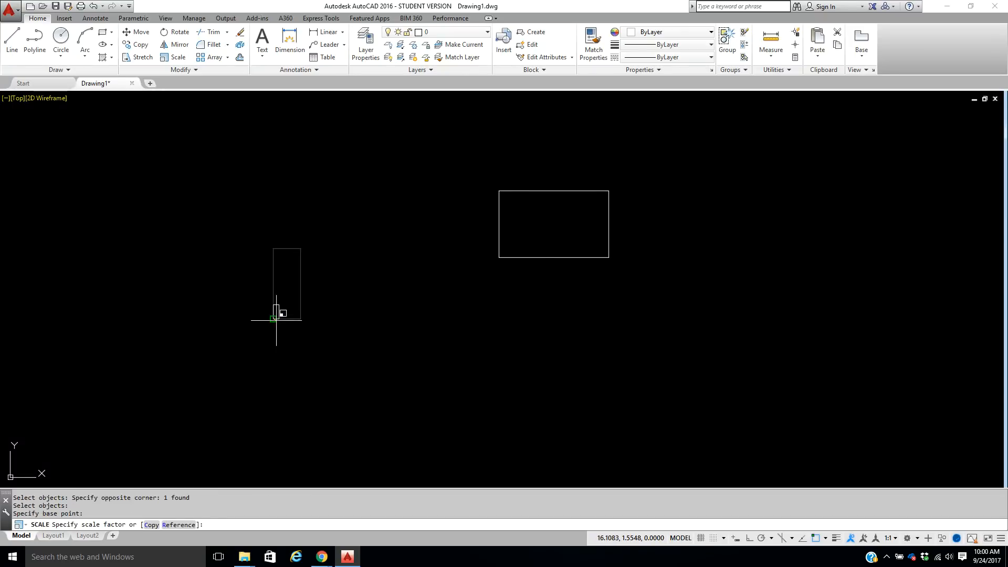
text(2)
key(Return)
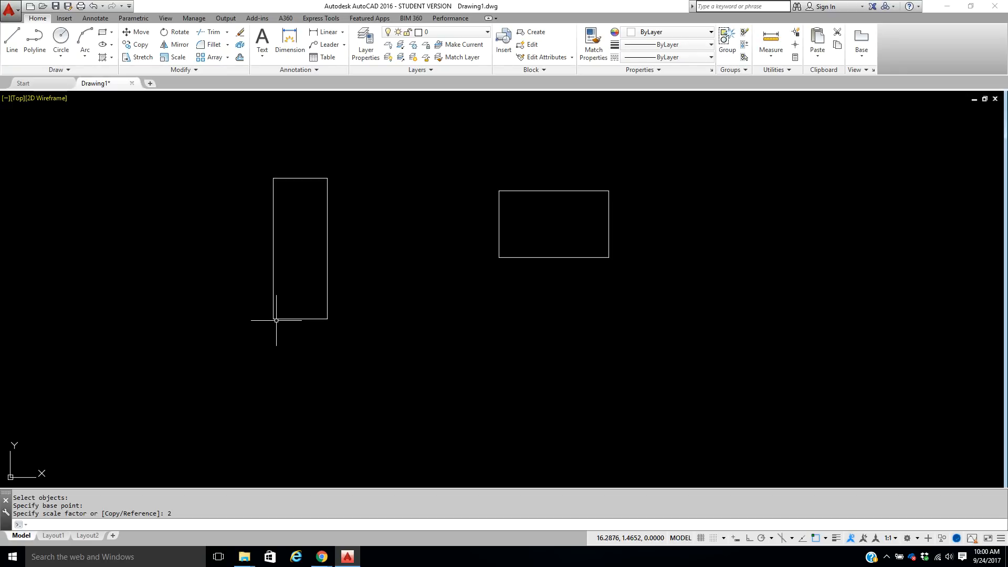
Step: Enlarge the tall rectangle greatly from its lower-left corner, picking the scale factor freehand with a point in the drawing
click(174, 57)
click(235, 166)
click(389, 381)
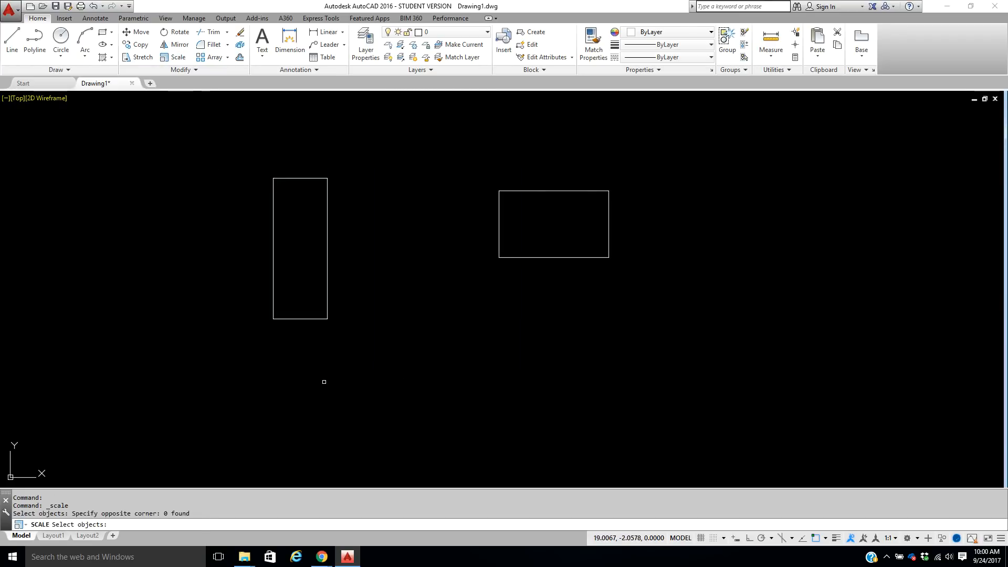
click(253, 177)
click(389, 349)
key(Return)
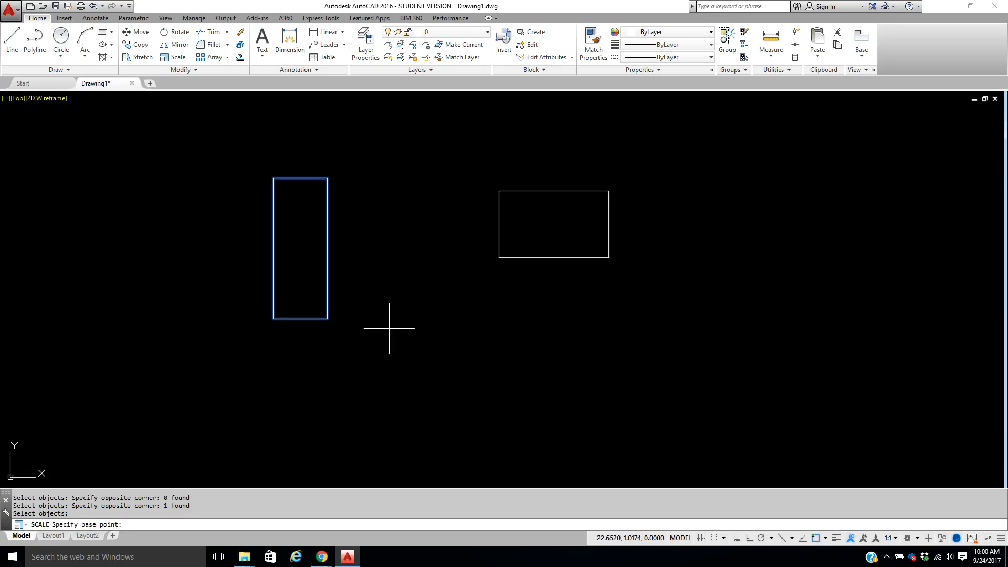
click(274, 319)
scroll(339, 383, down, 5)
middle_drag(450, 416, 446, 407)
click(433, 367)
middle_drag(433, 310, 221, 459)
Step: Scale the oversized rectangle by a factor of .1 about its lower-left corner
right_click(351, 291)
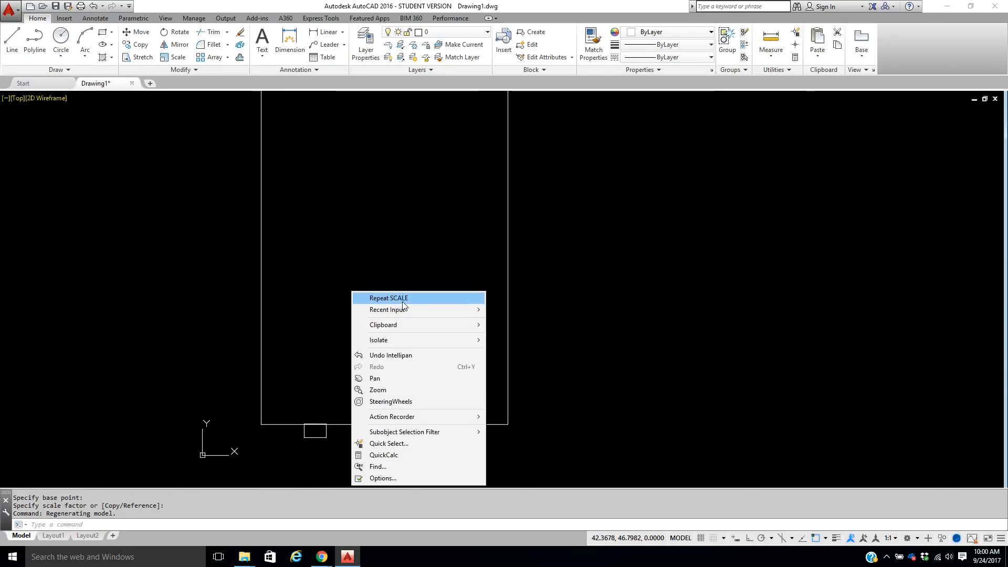
click(370, 295)
click(457, 400)
click(416, 438)
key(Return)
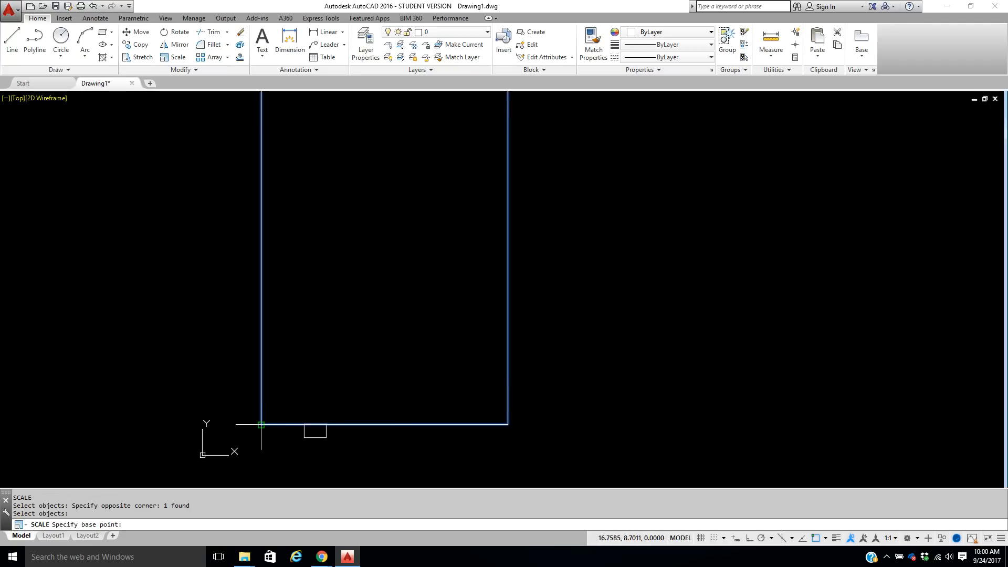
click(261, 424)
scroll(262, 422, down, 6)
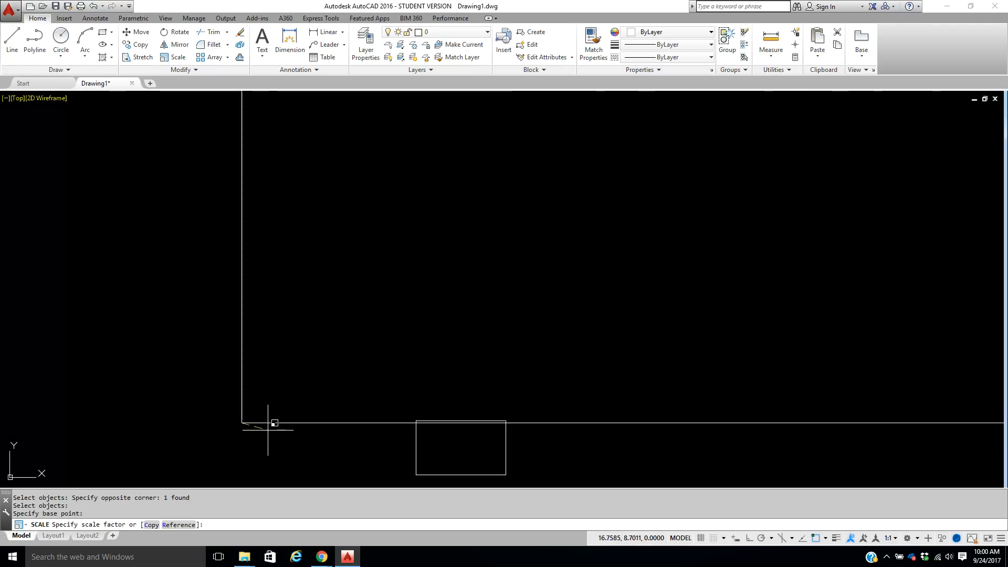
scroll(255, 419, down, 2)
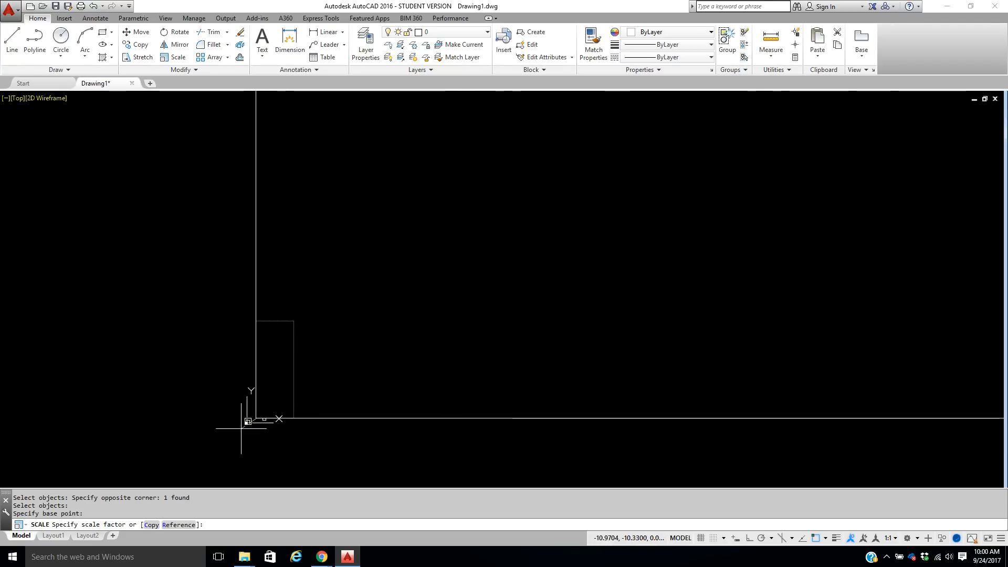
text(.1)
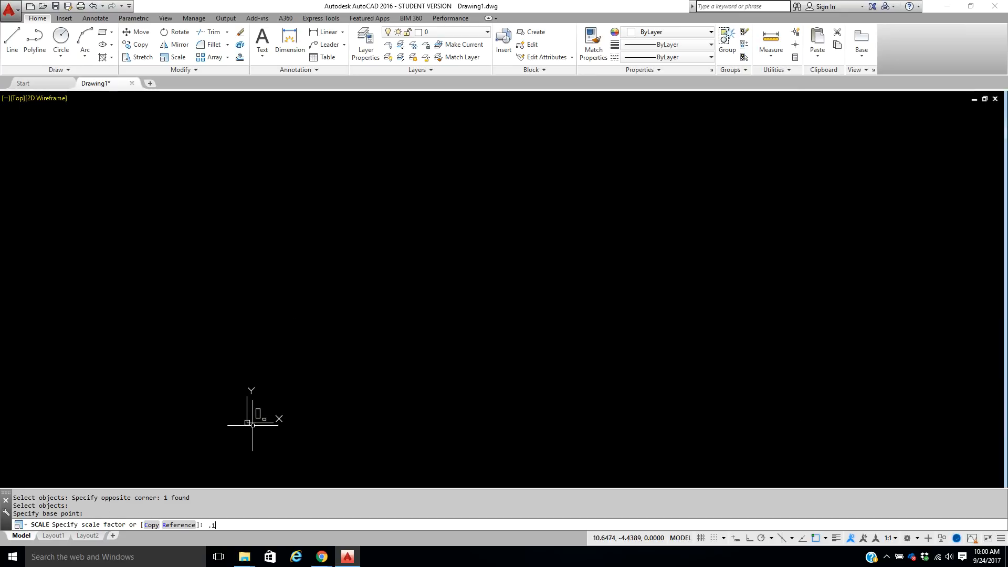
key(Return)
scroll(263, 448, up, 8)
scroll(210, 283, up, 4)
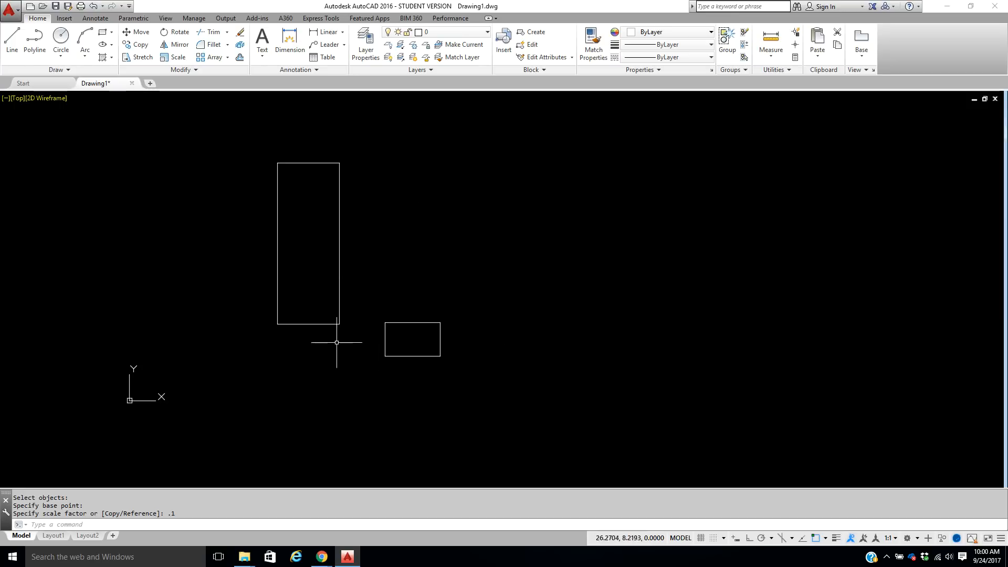
middle_drag(405, 290, 402, 324)
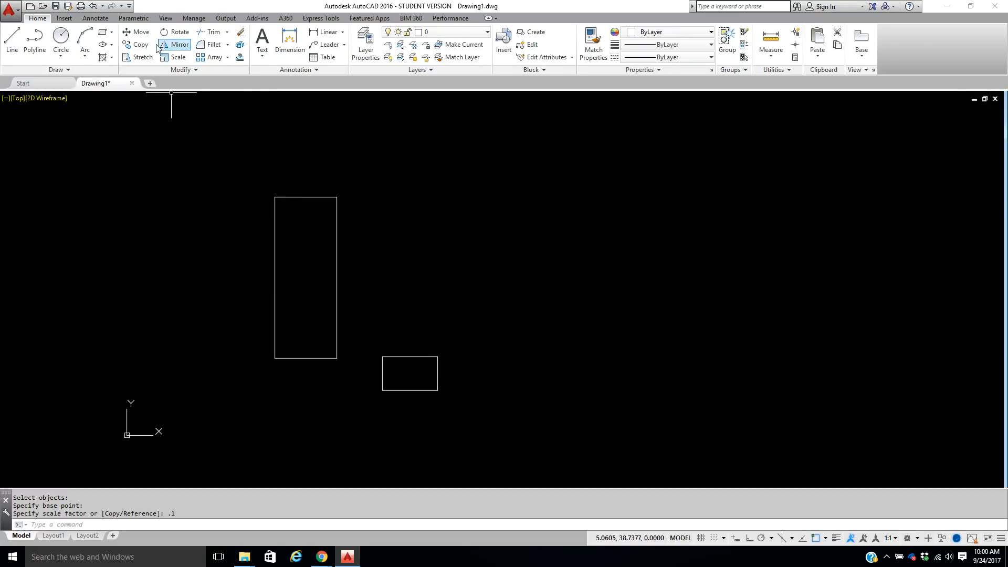
Step: Move the small wide rectangle to the right and slightly up, farther away from the tall rectangle
click(138, 32)
click(440, 371)
click(373, 398)
key(Return)
click(491, 383)
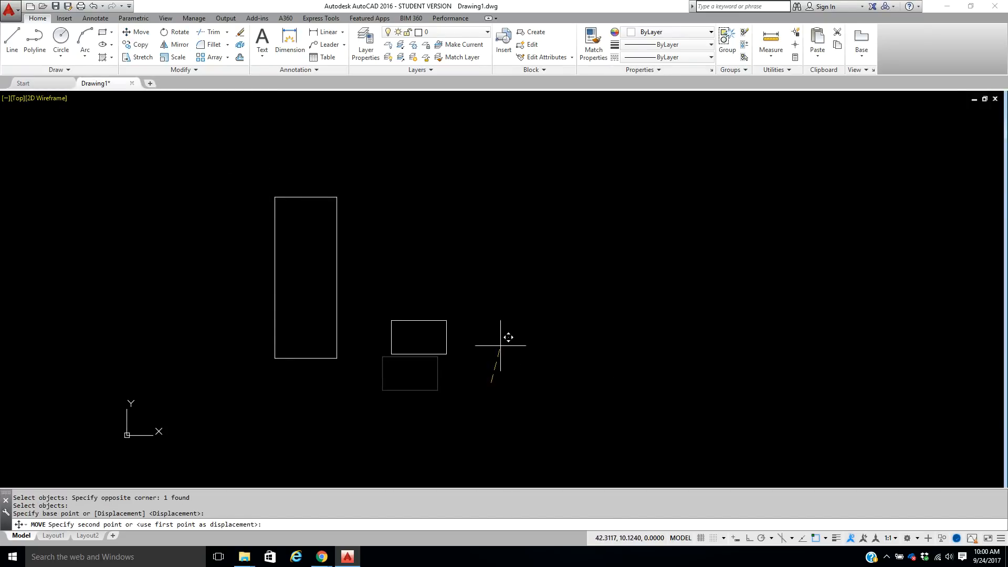
click(573, 354)
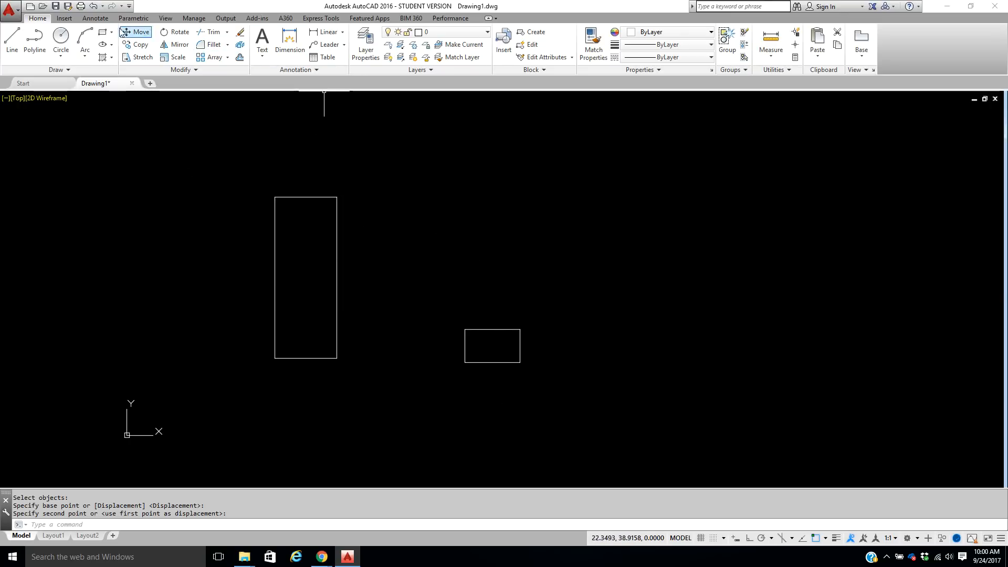
Step: Add a vertical linear dimension along the tall rectangle's left edge, placing the dimension line outside to the left
click(95, 19)
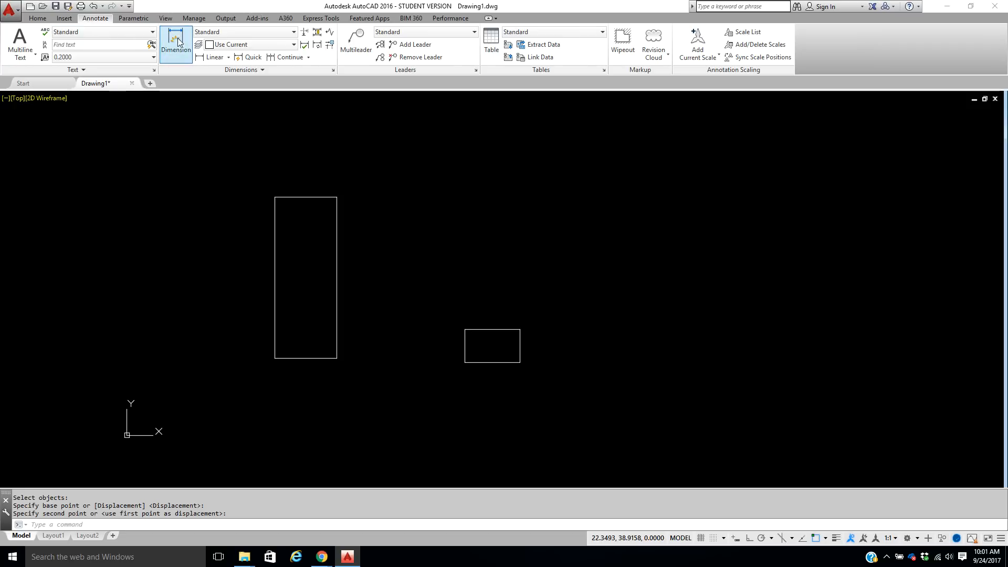
click(204, 59)
click(274, 358)
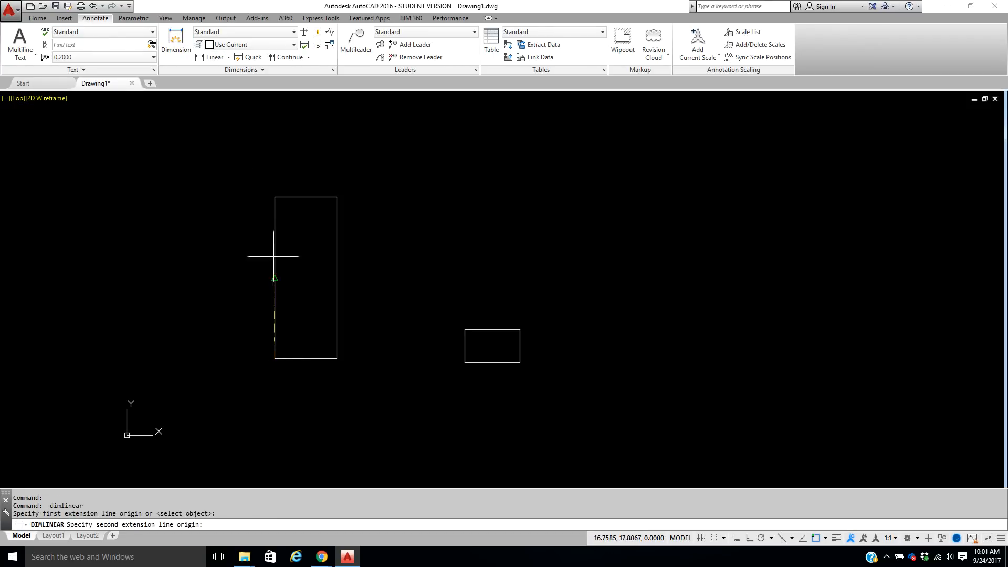
click(275, 197)
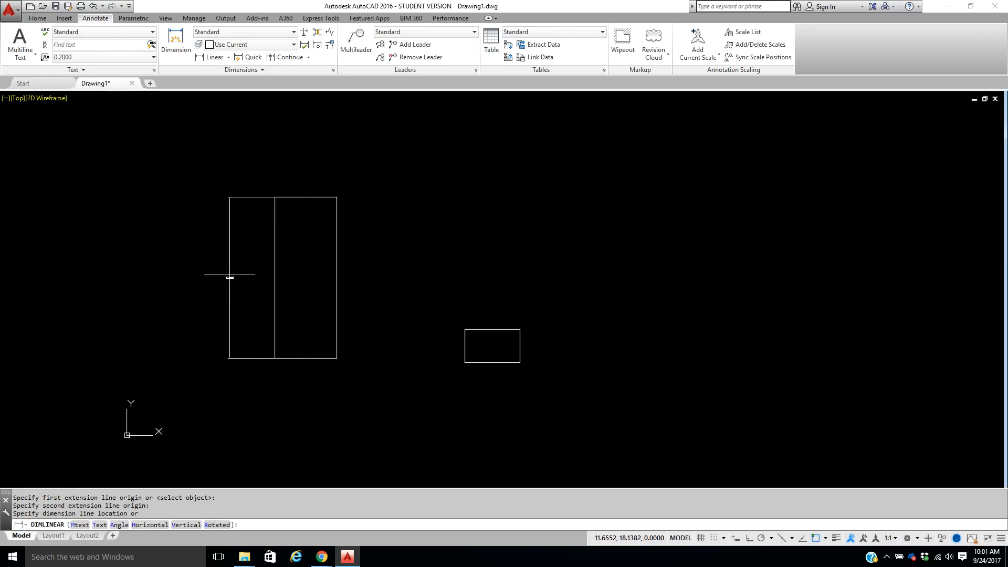
click(234, 285)
scroll(234, 285, up, 5)
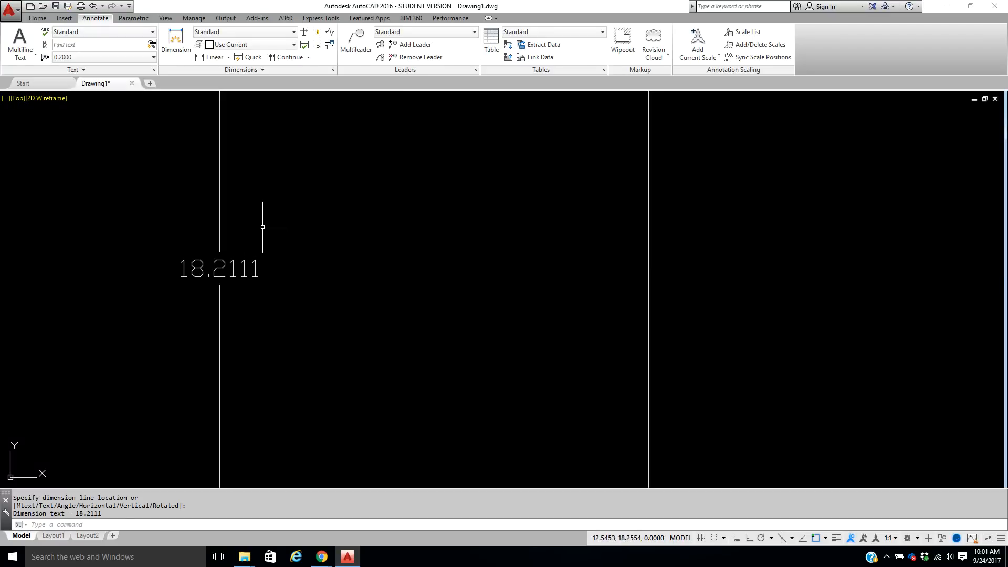
scroll(262, 227, down, 10)
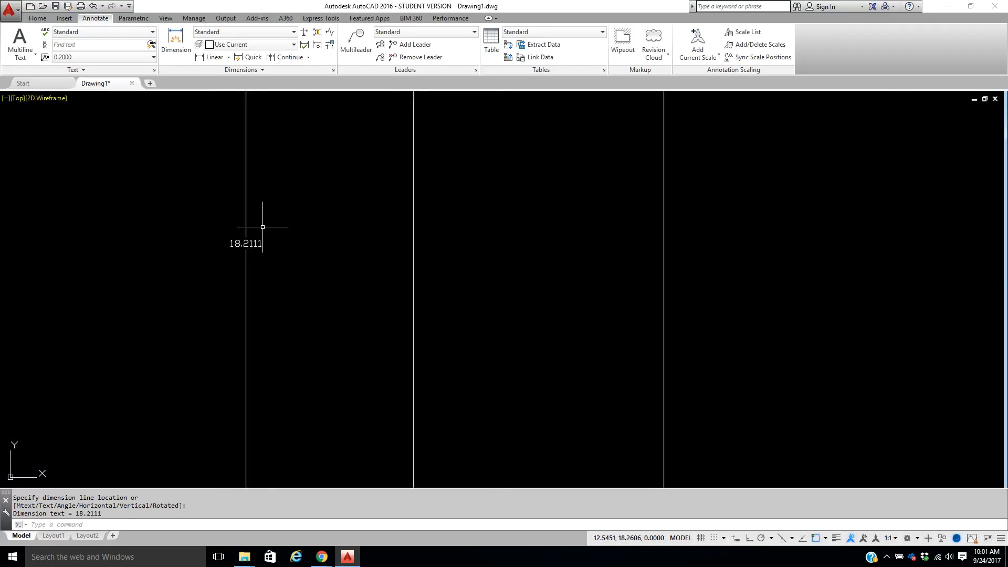
middle_drag(603, 243, 573, 273)
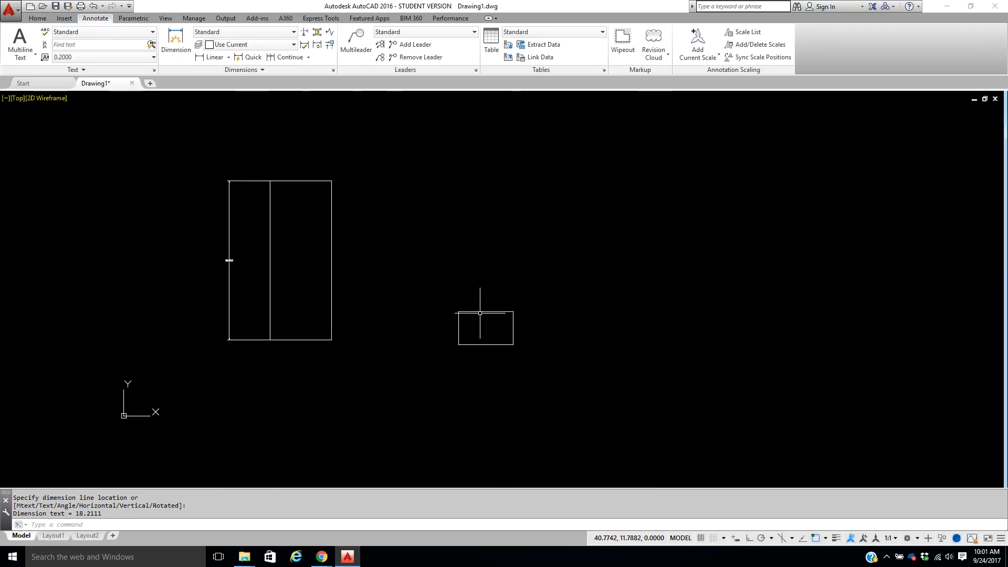
Step: Start scaling the small wide rectangle by reference about its lower-left corner, picking its left edge as the reference length
click(27, 18)
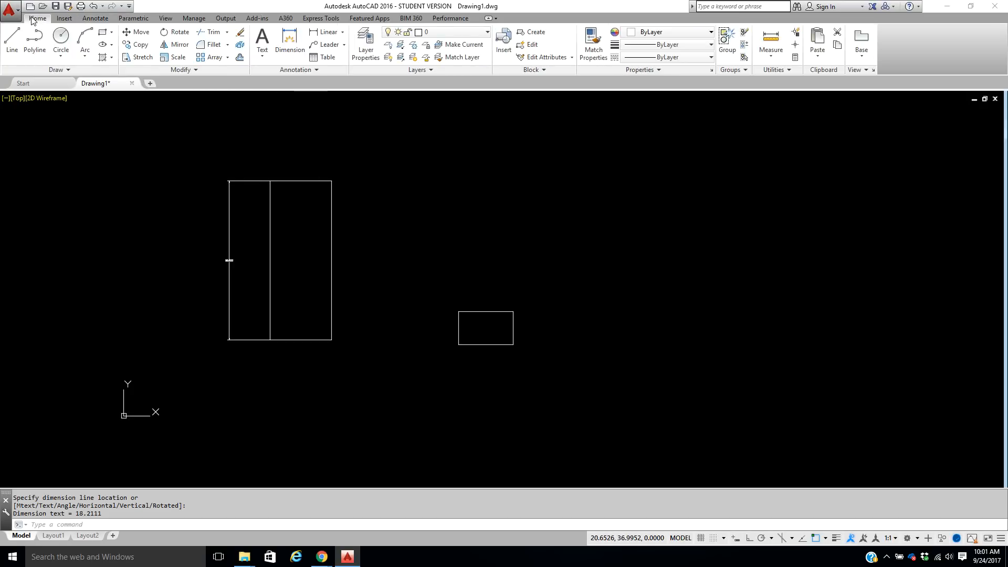
click(181, 58)
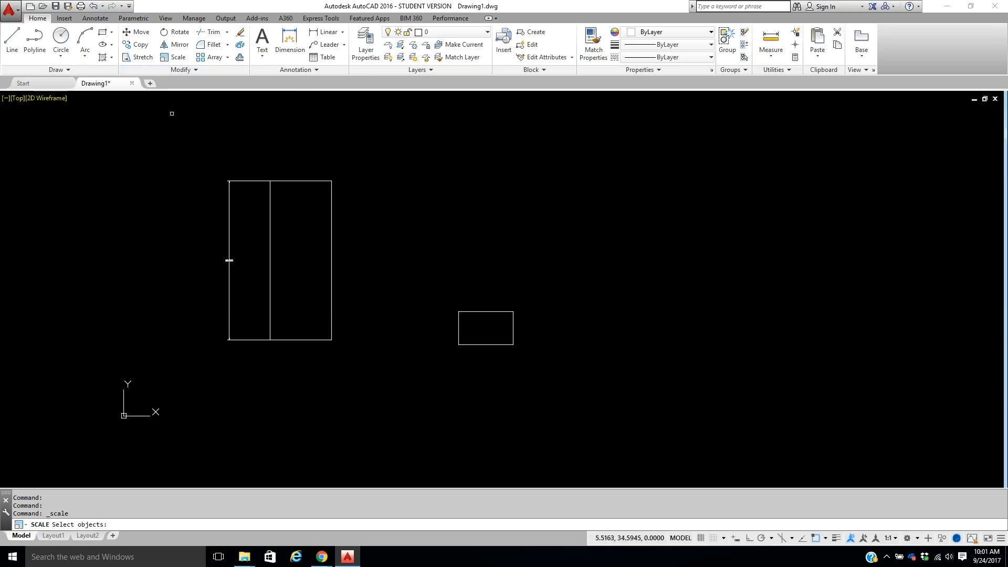
click(441, 289)
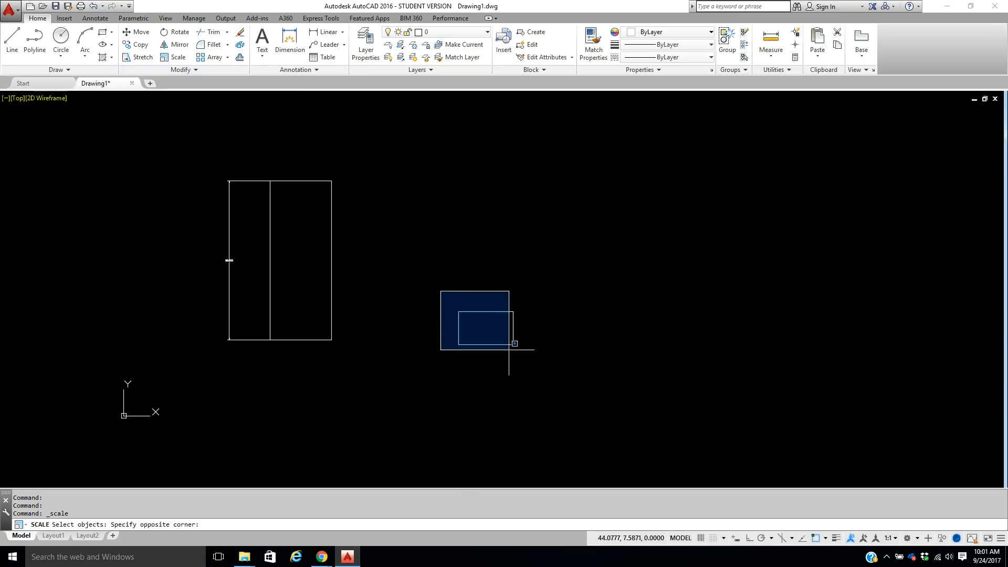
click(545, 368)
key(Return)
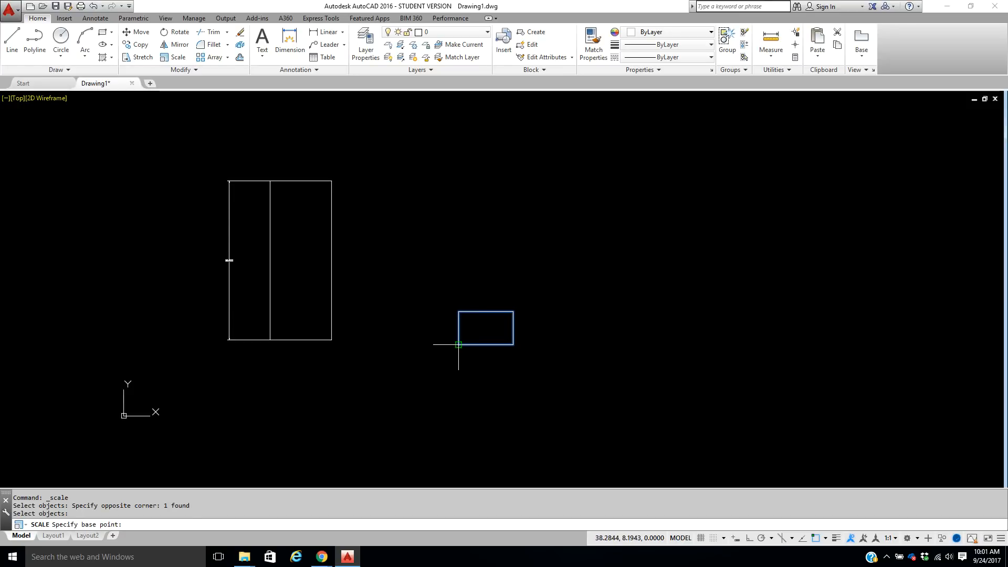
click(458, 345)
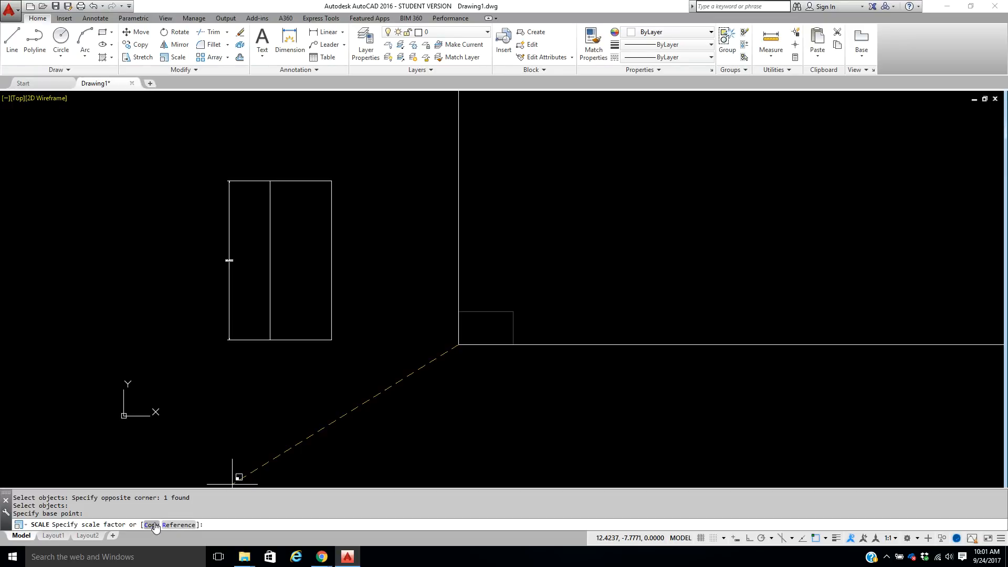
click(181, 525)
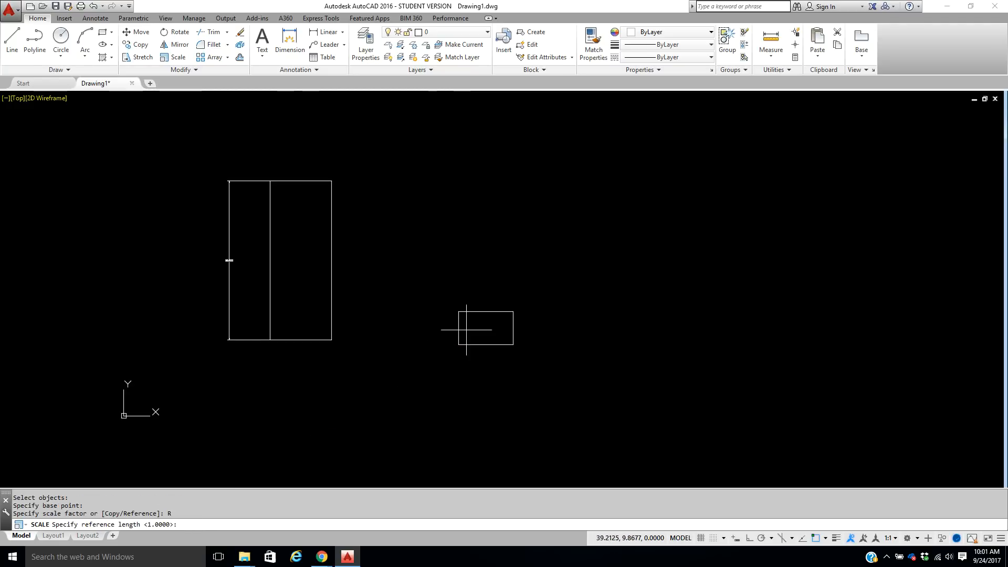
click(458, 344)
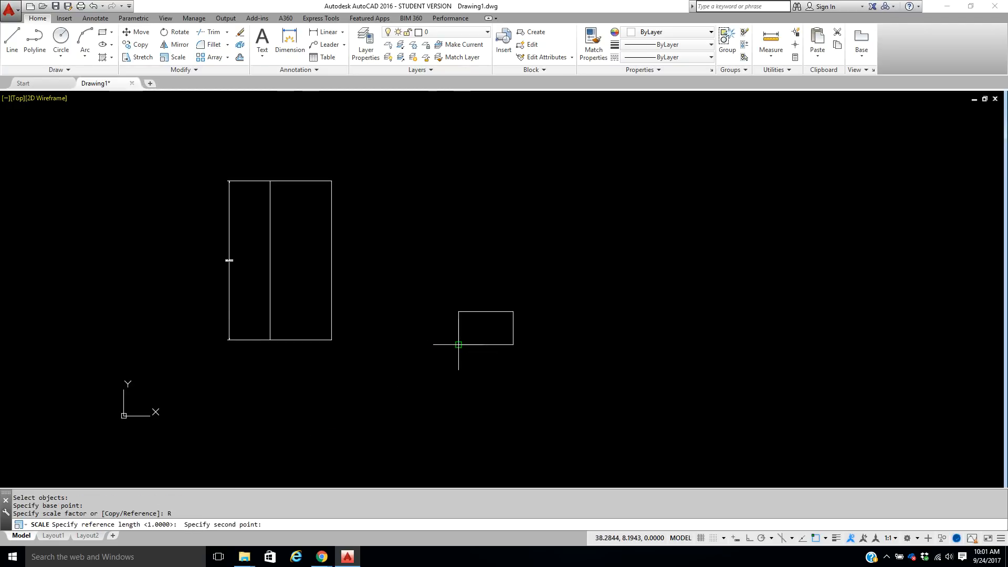
click(459, 312)
Step: Define the new length with two points, the lower and upper corners of the tall rectangle's right edge
scroll(423, 277, up, 4)
scroll(432, 276, up, 2)
scroll(432, 276, down, 5)
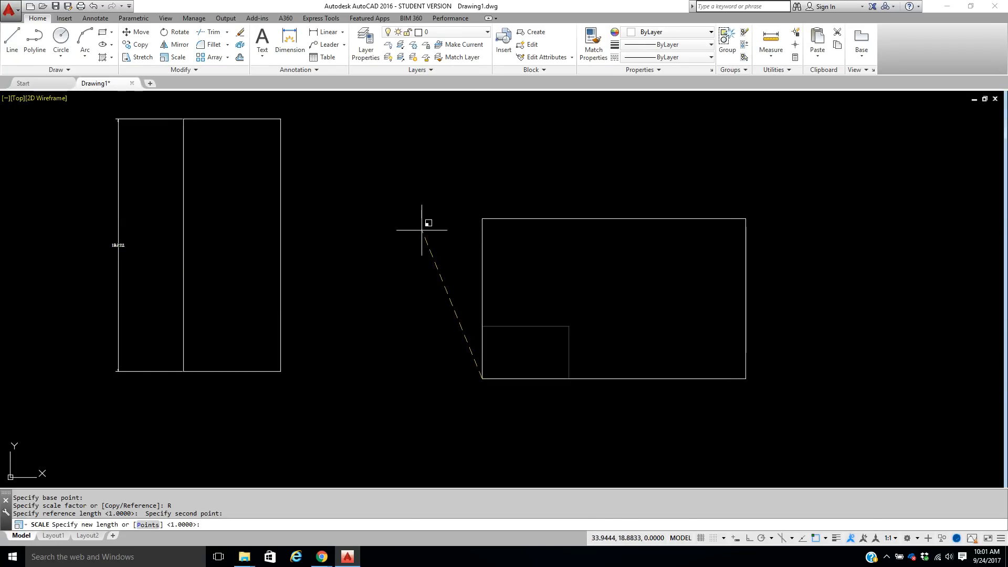
click(147, 525)
click(281, 372)
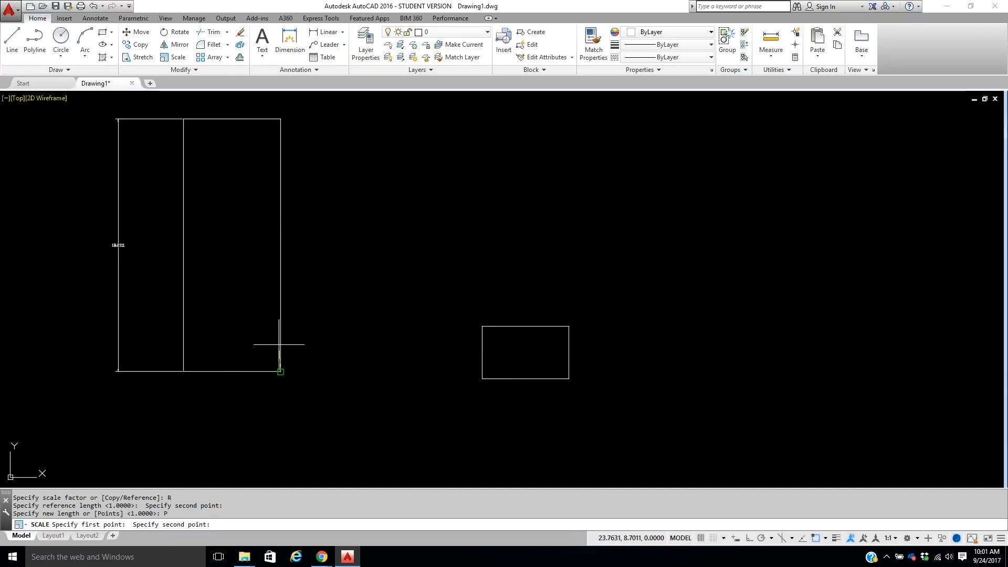
click(280, 118)
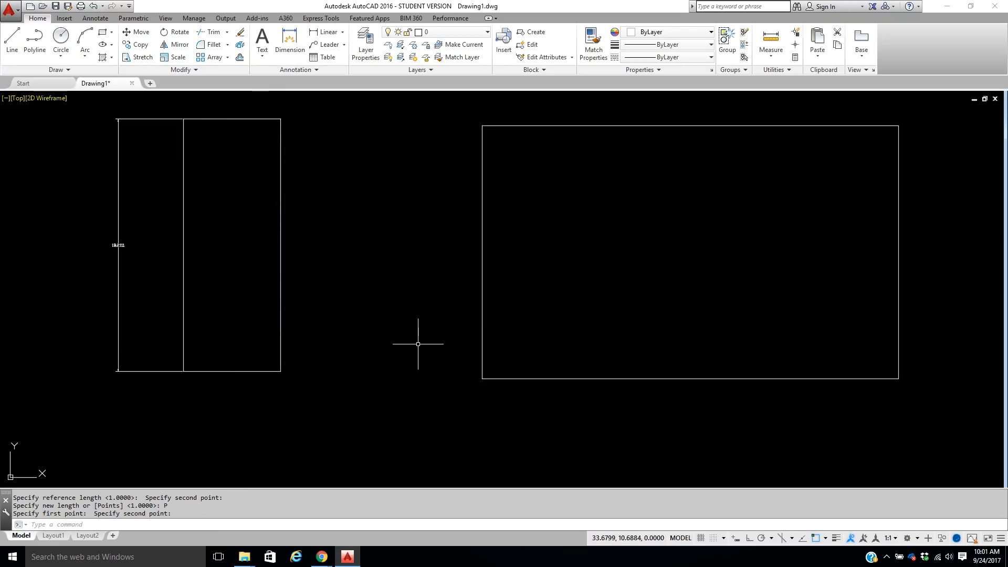
key(Escape)
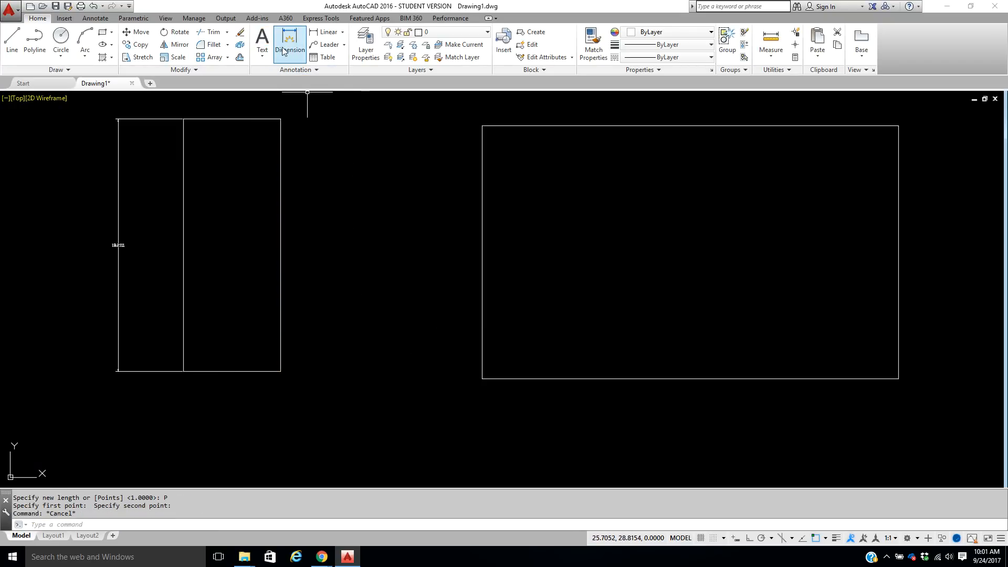
Step: Add a vertical linear dimension to the scaled wide rectangle's left edge and compare it with the tall rectangle's dimension
click(330, 44)
click(327, 32)
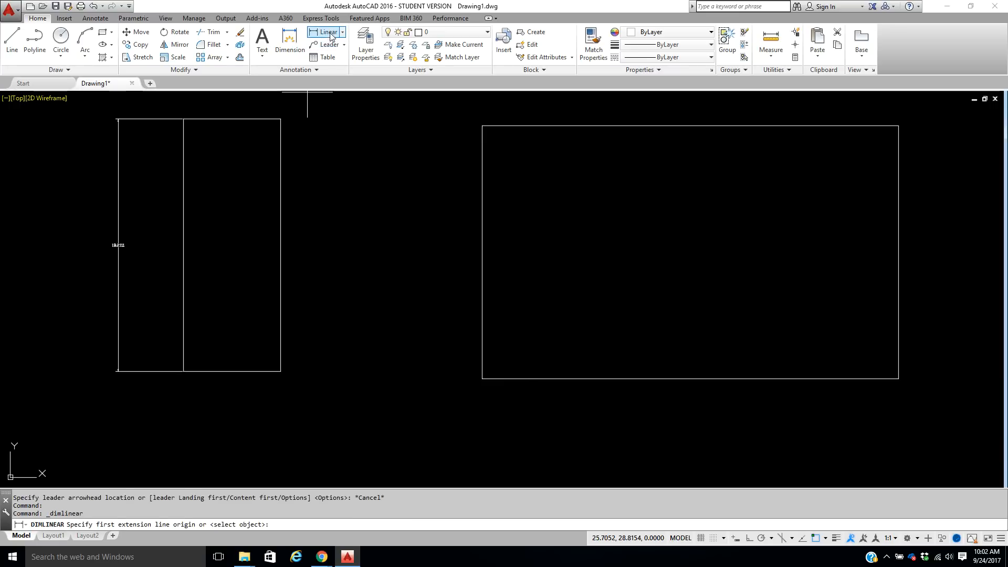
click(481, 376)
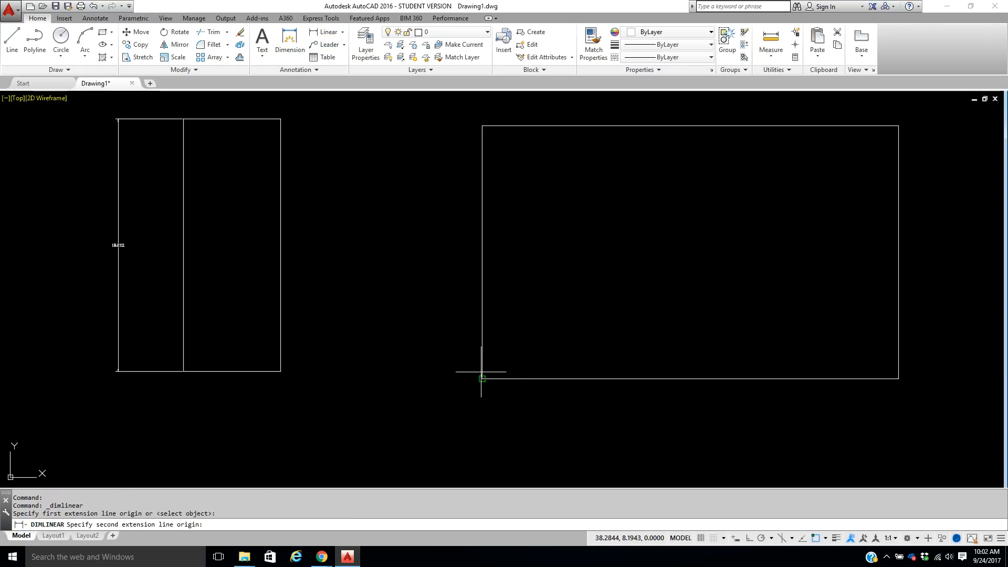
click(481, 126)
click(428, 243)
scroll(427, 247, up, 5)
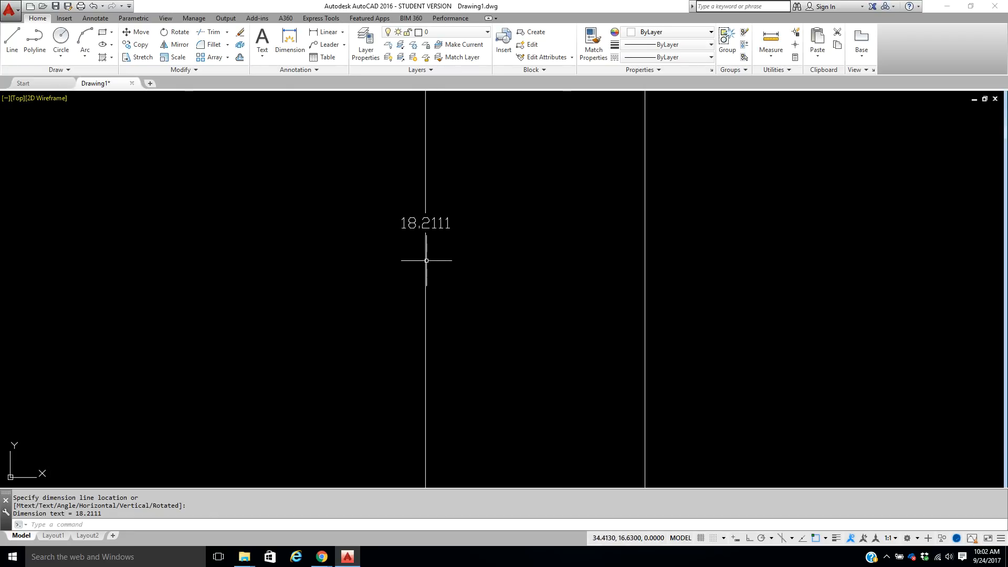
scroll(426, 259, down, 5)
scroll(112, 249, up, 5)
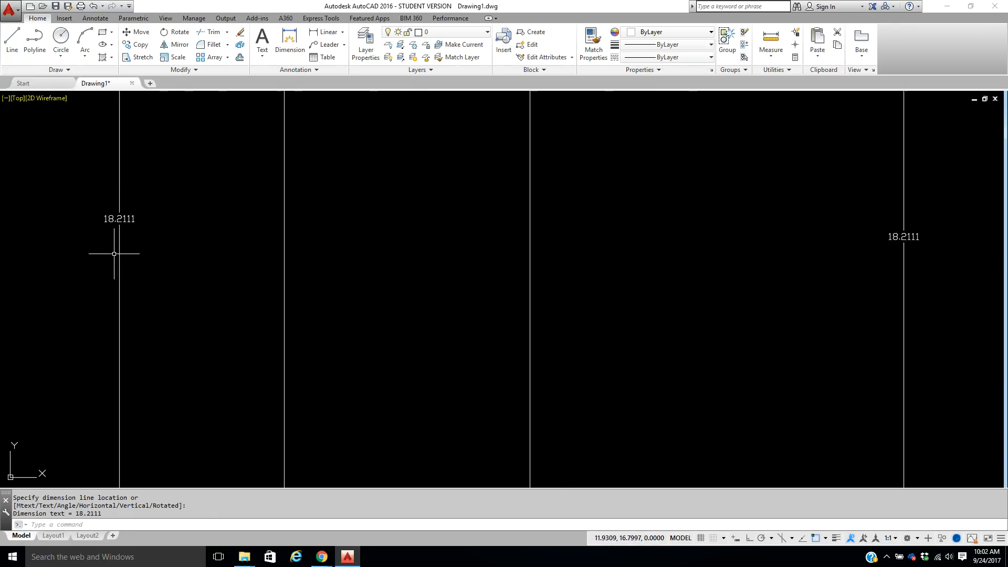
scroll(113, 247, down, 7)
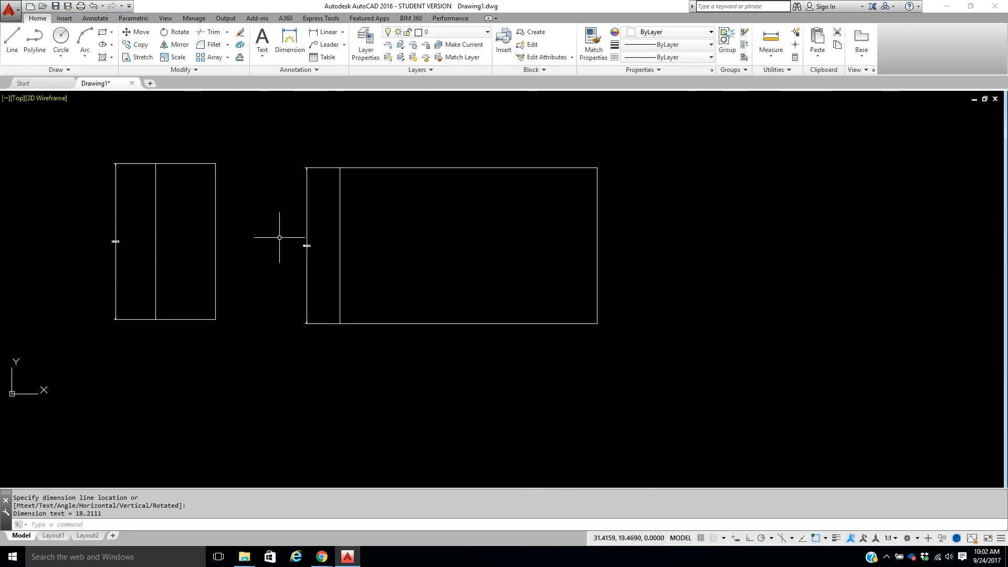
Step: Erase both rectangles and their dimensions from the drawing
middle_drag(300, 253, 340, 250)
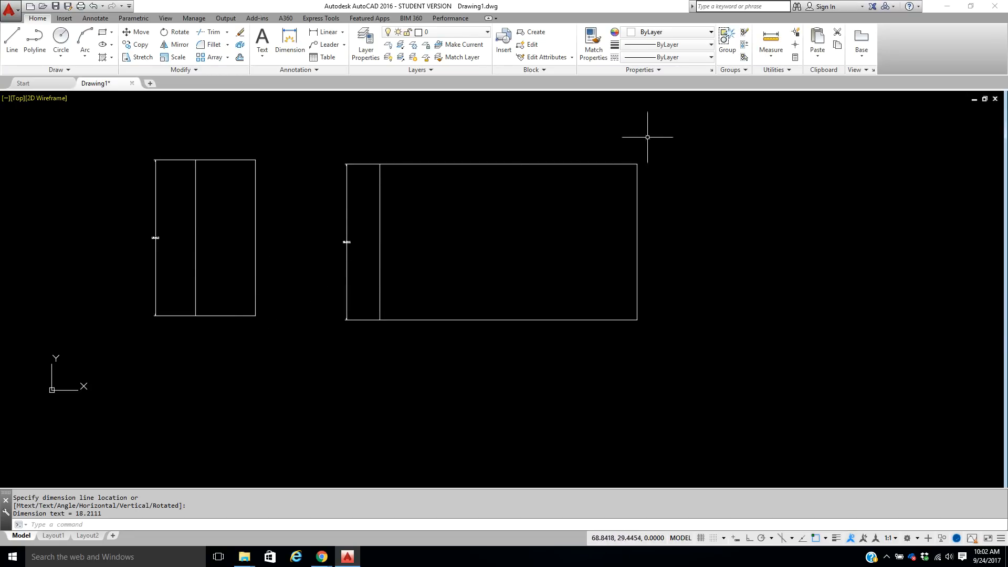
click(695, 138)
click(121, 367)
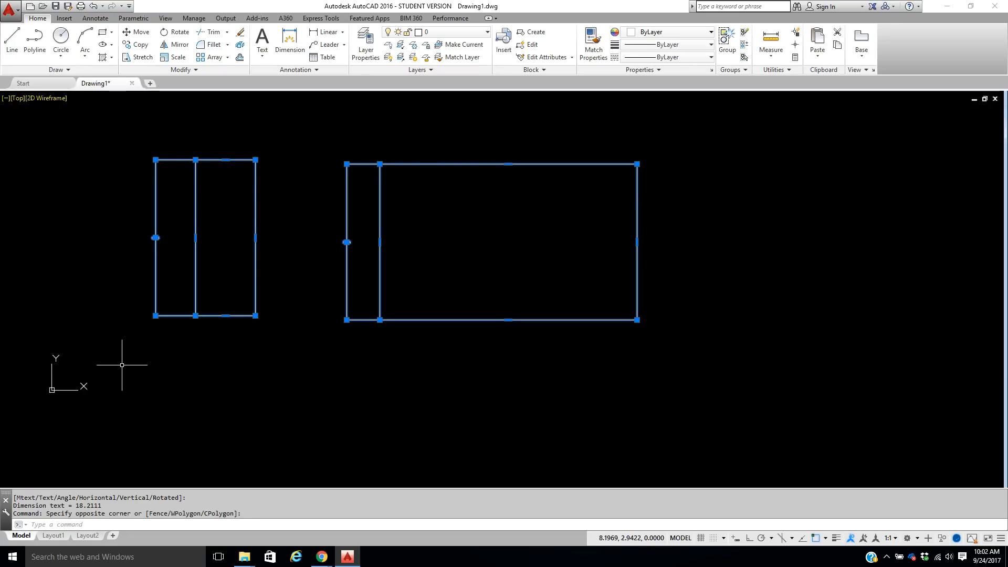
key(Delete)
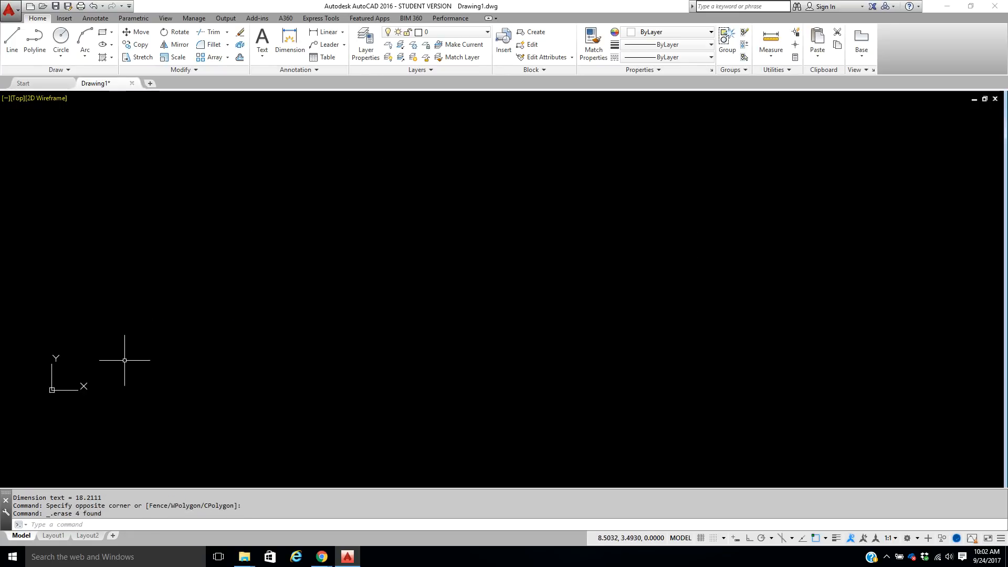
Step: Draw a circle with a radius of 1 in the empty drawing area
click(61, 37)
click(299, 267)
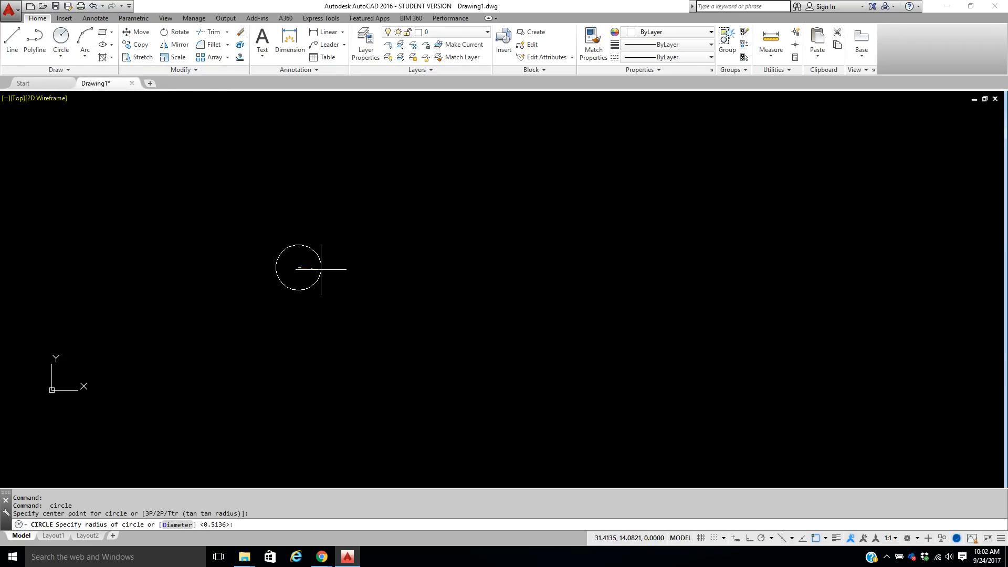
text(1)
key(Return)
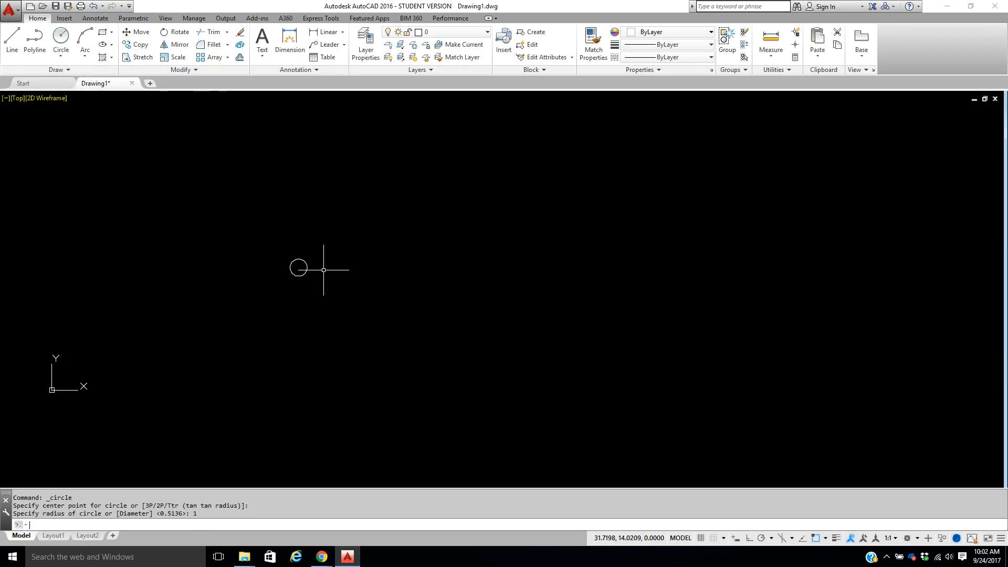
scroll(326, 268, up, 3)
middle_drag(324, 254, 333, 259)
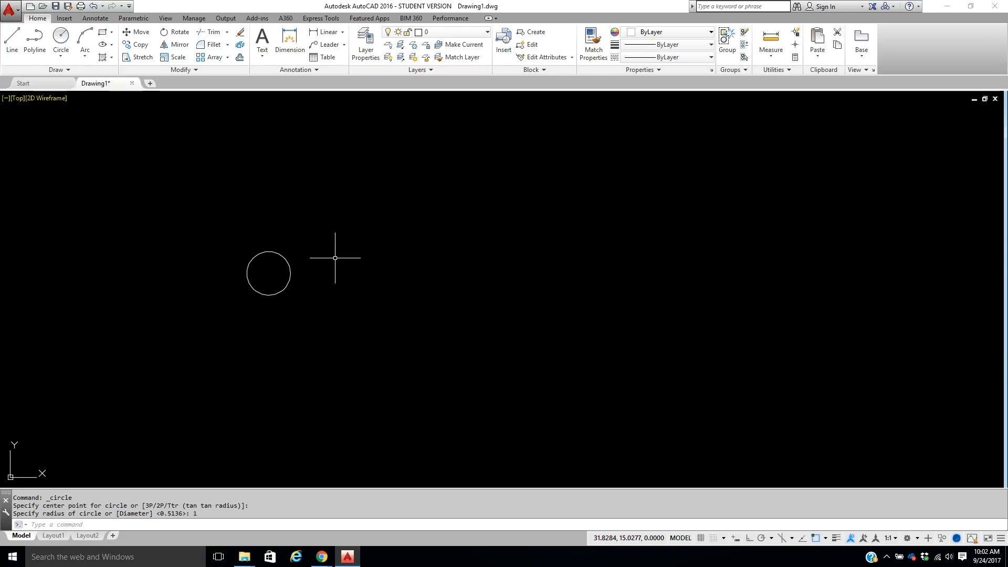
Step: Inspect the circle's faceted outline up close and regenerate the drawing with REGEN to smooth its display
middle_click(333, 258)
middle_click(332, 257)
scroll(359, 253, down, 2)
middle_drag(405, 249, 364, 258)
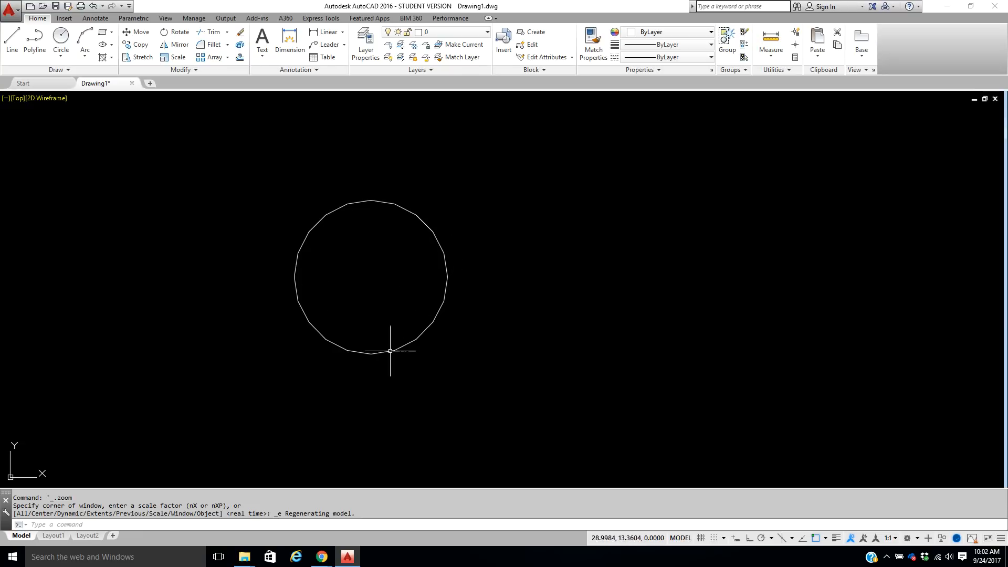
scroll(390, 275, up, 4)
scroll(391, 276, down, 2)
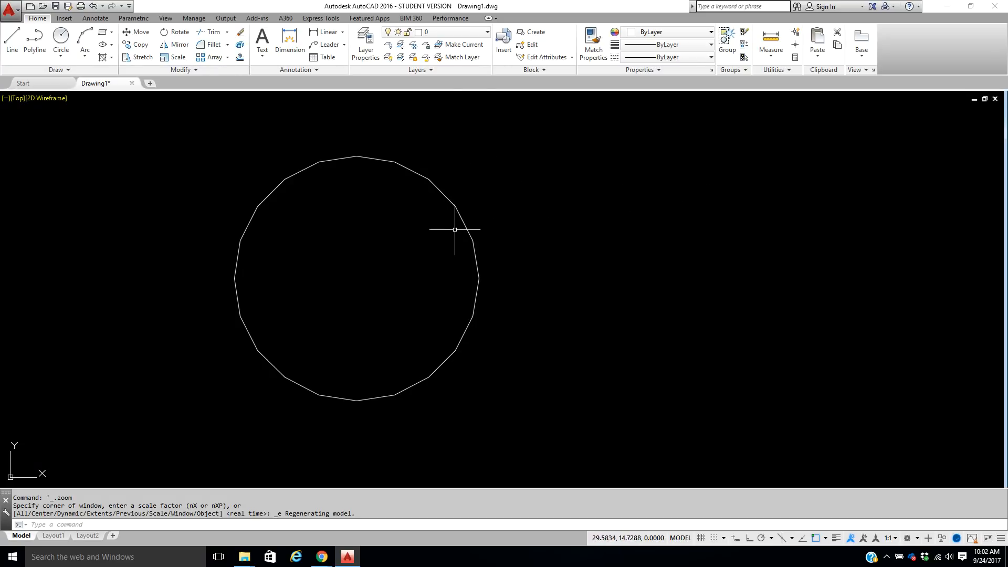
scroll(453, 257, down, 2)
scroll(414, 198, up, 5)
scroll(419, 198, down, 3)
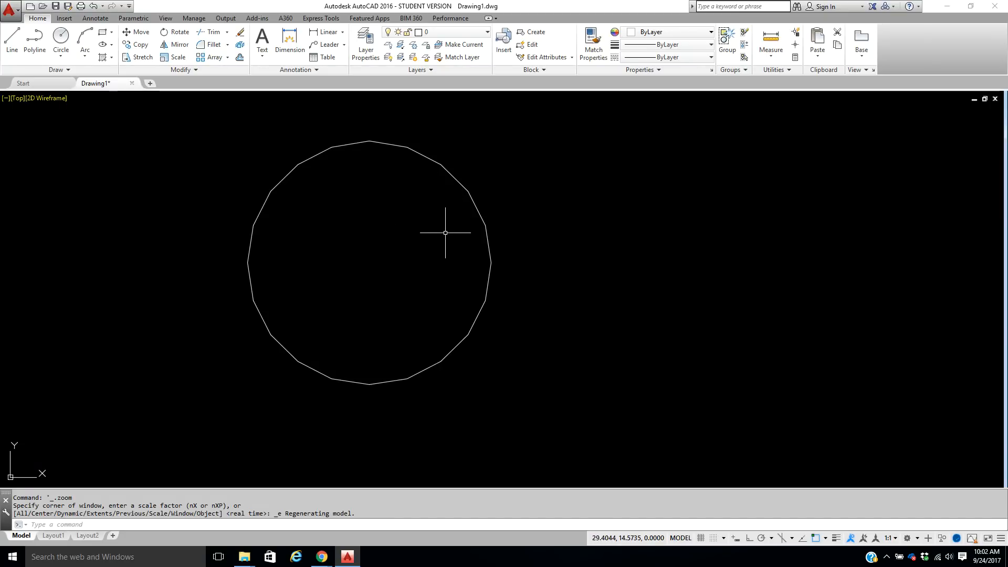
text(n)
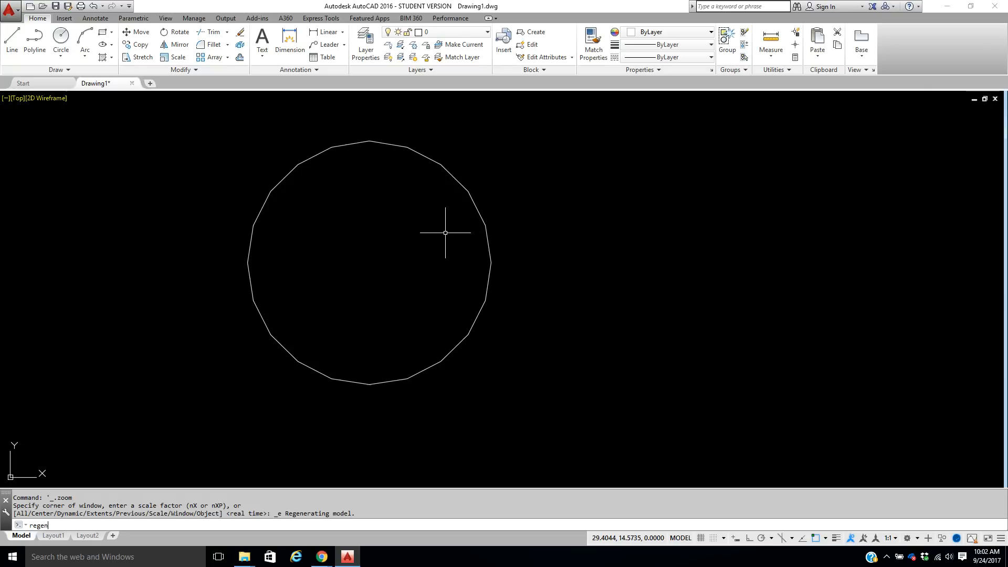
key(Return)
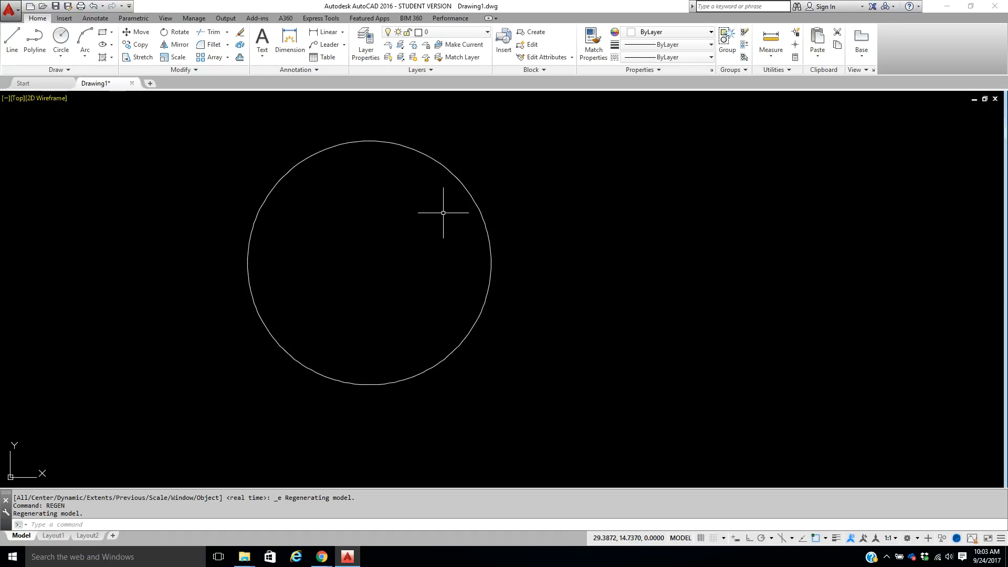
Step: Offset the circle outward by .5, and offset the resulting larger circle outward by the same distance
scroll(442, 213, down, 2)
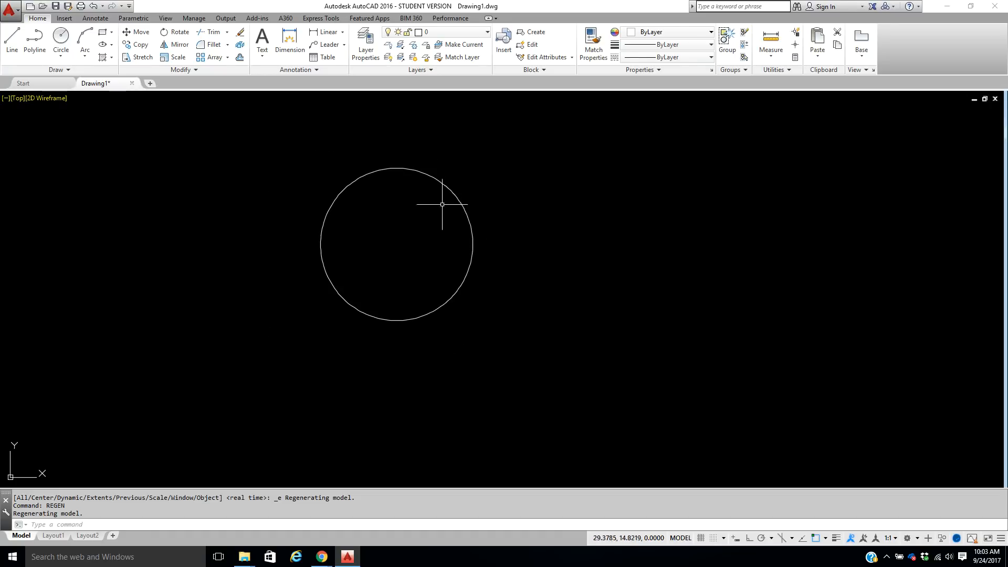
middle_drag(457, 162, 394, 178)
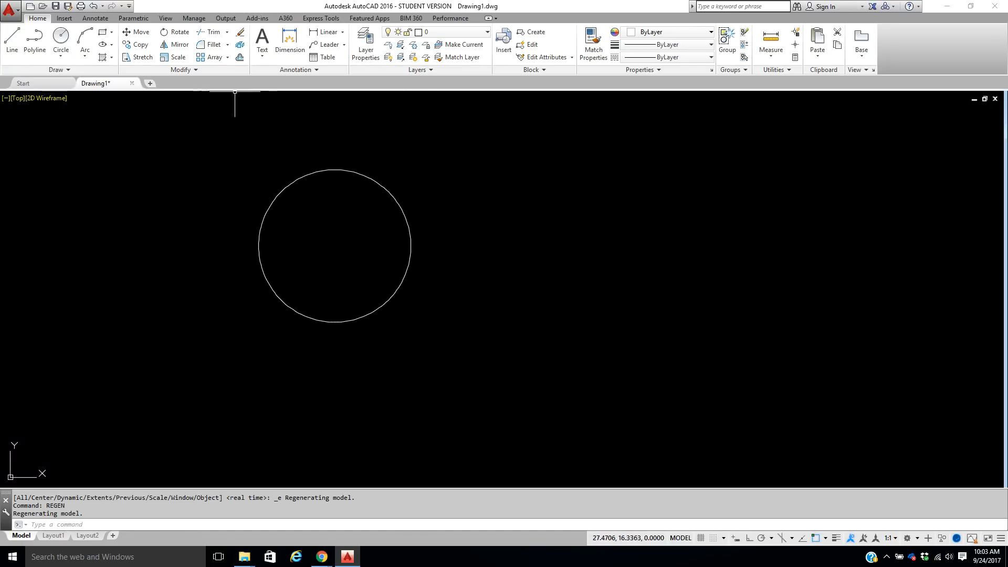
click(240, 59)
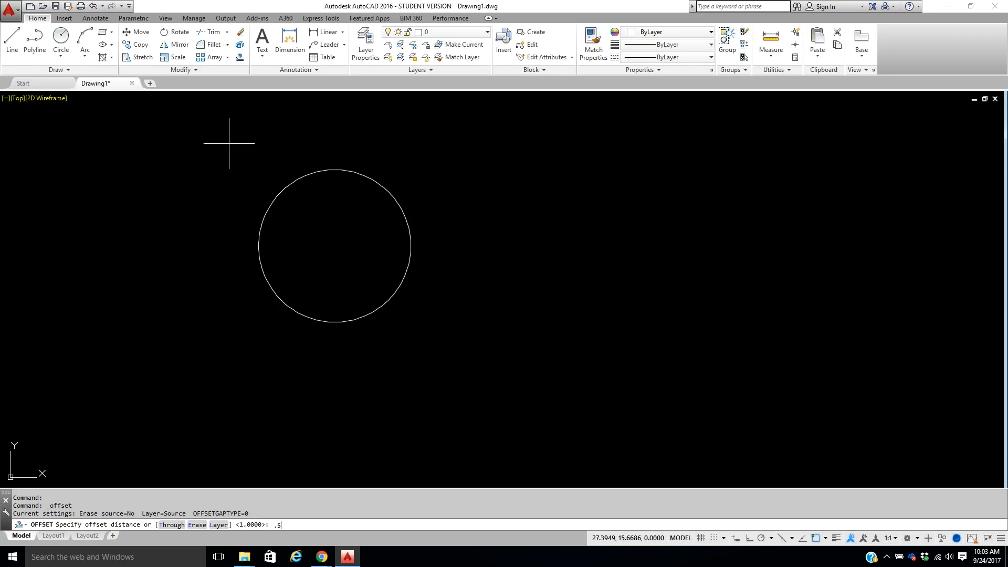
text(.5)
key(Return)
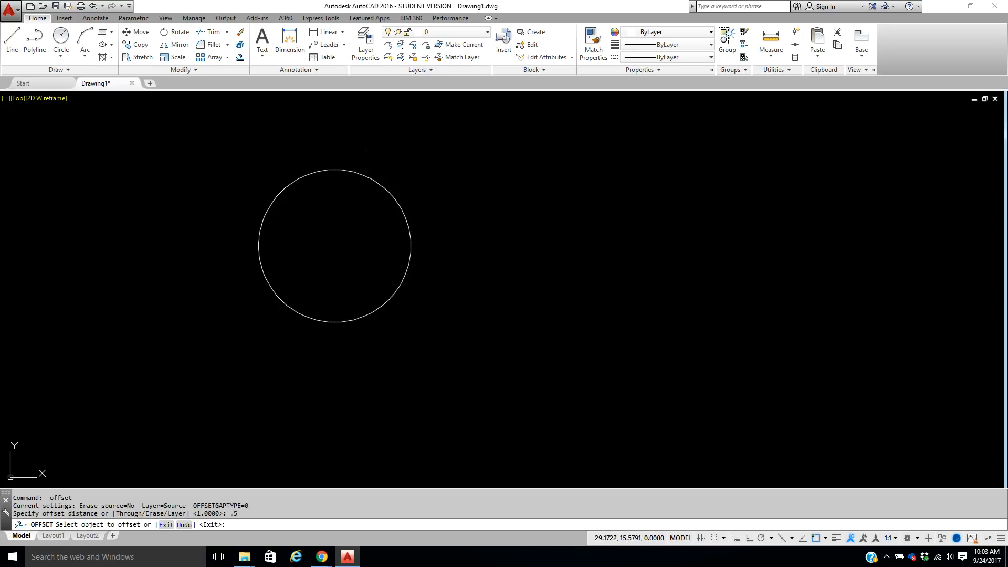
click(364, 177)
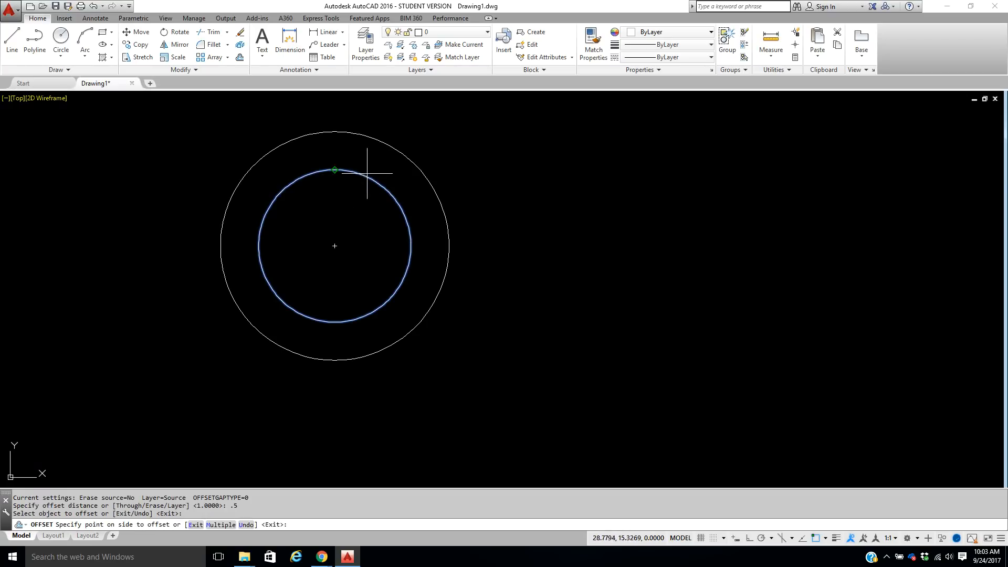
click(442, 169)
click(437, 197)
click(498, 185)
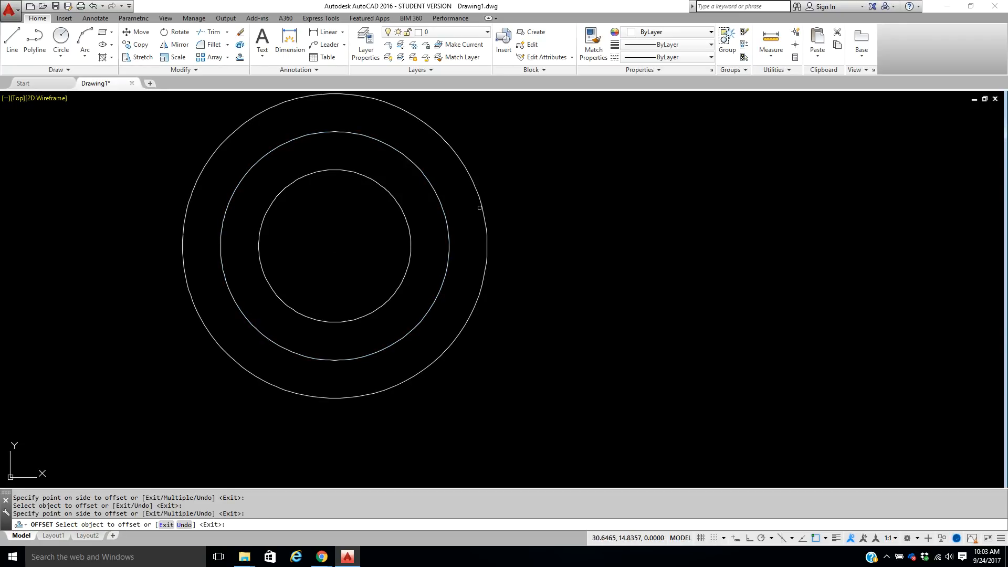
Step: Offset the outermost circle outward and the original radius 1 circle inward, both by the same .5 distance
click(484, 206)
click(483, 209)
click(524, 197)
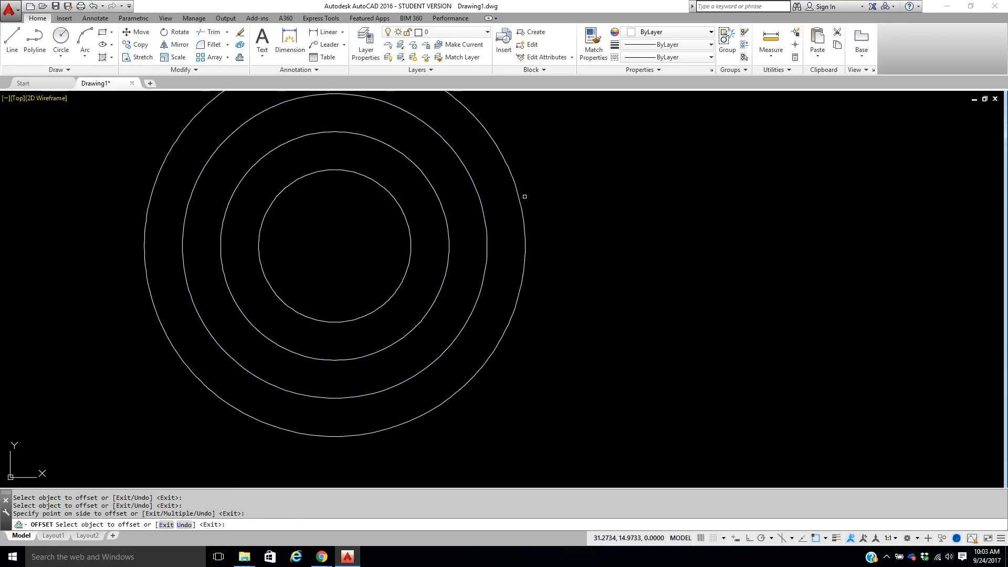
click(407, 232)
click(375, 252)
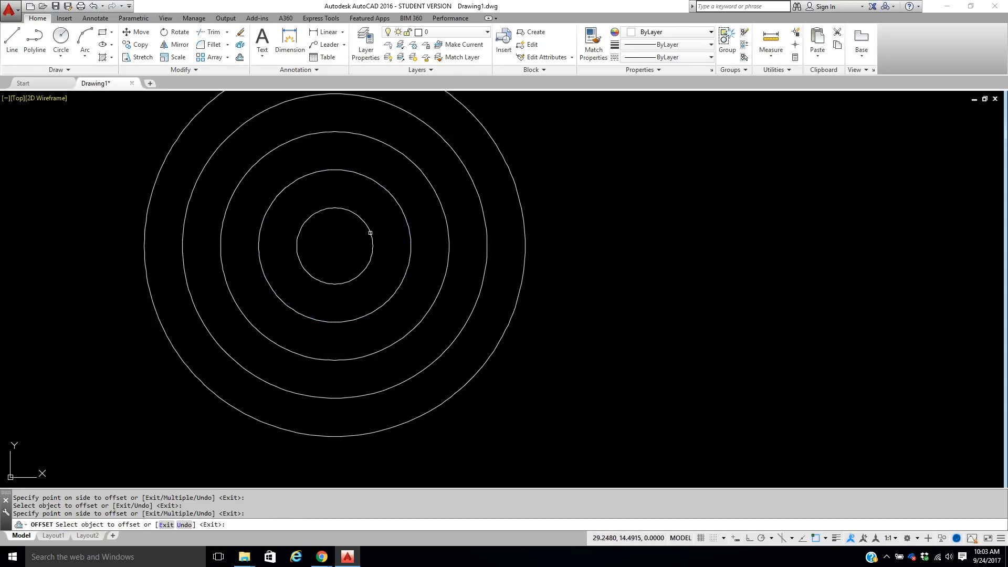
Step: Try to offset the innermost circle inward by .5, and offset the outermost circle outward by the same distance
click(370, 233)
click(314, 245)
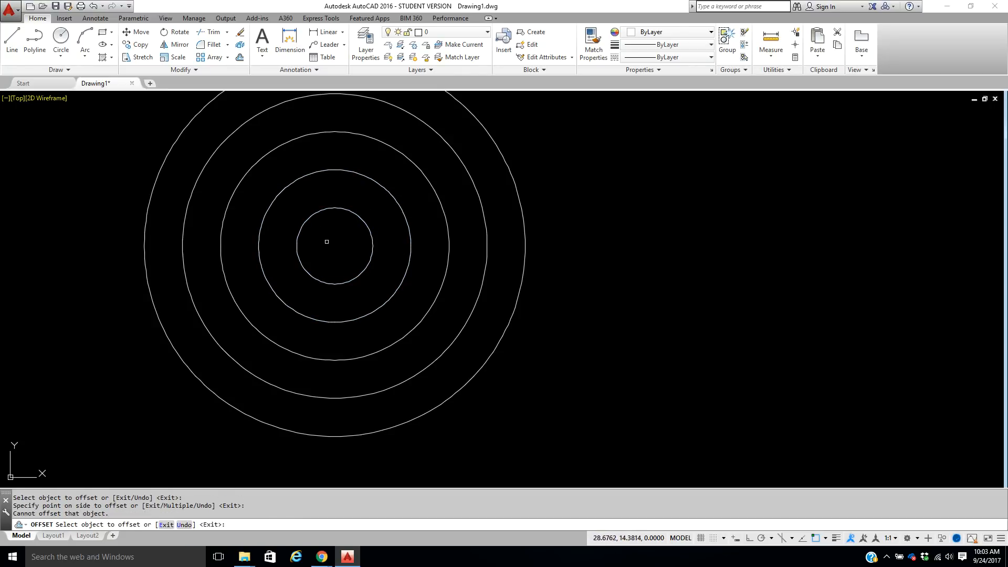
click(526, 233)
click(550, 226)
right_click(680, 160)
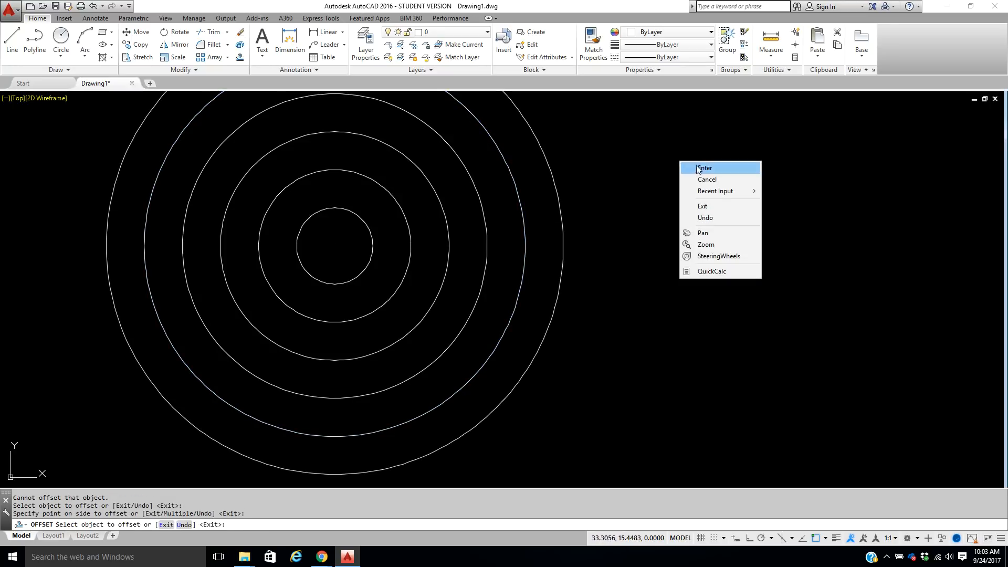
click(704, 168)
scroll(590, 175, down, 3)
scroll(604, 168, up, 2)
middle_drag(604, 168, 517, 212)
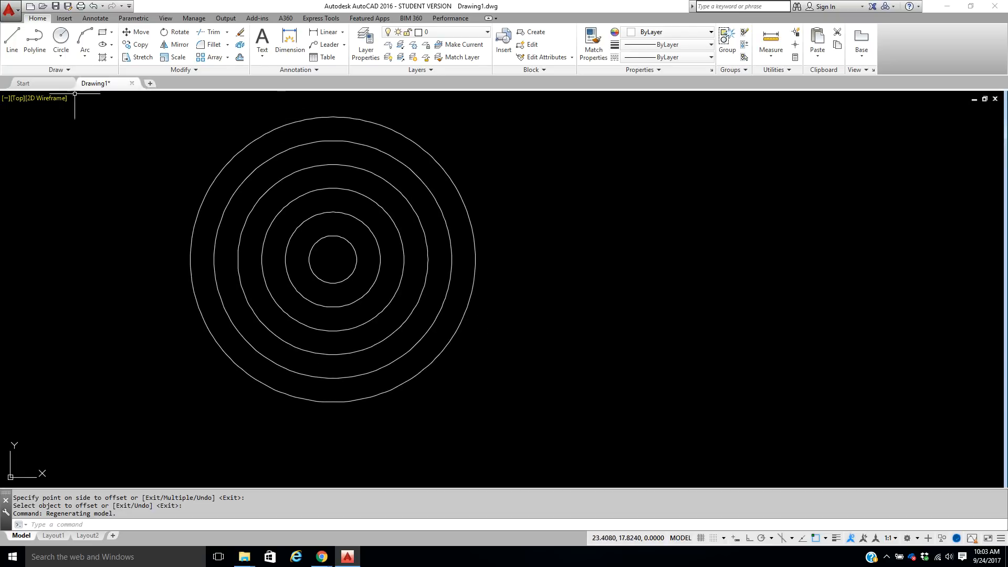
Step: Draw a single nearly horizontal line in the empty area to the right of the concentric circles
click(11, 37)
click(592, 293)
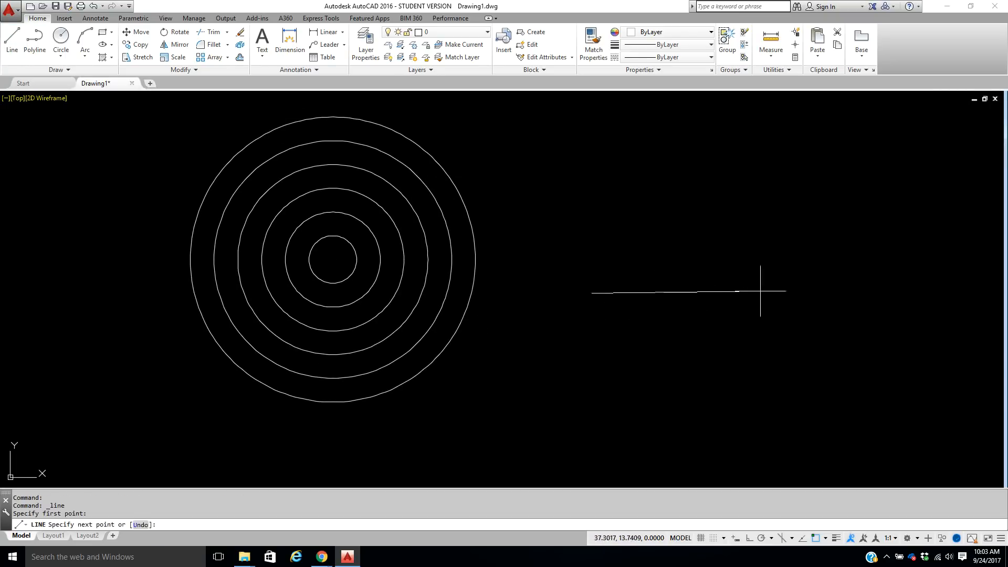
click(800, 297)
right_click(800, 297)
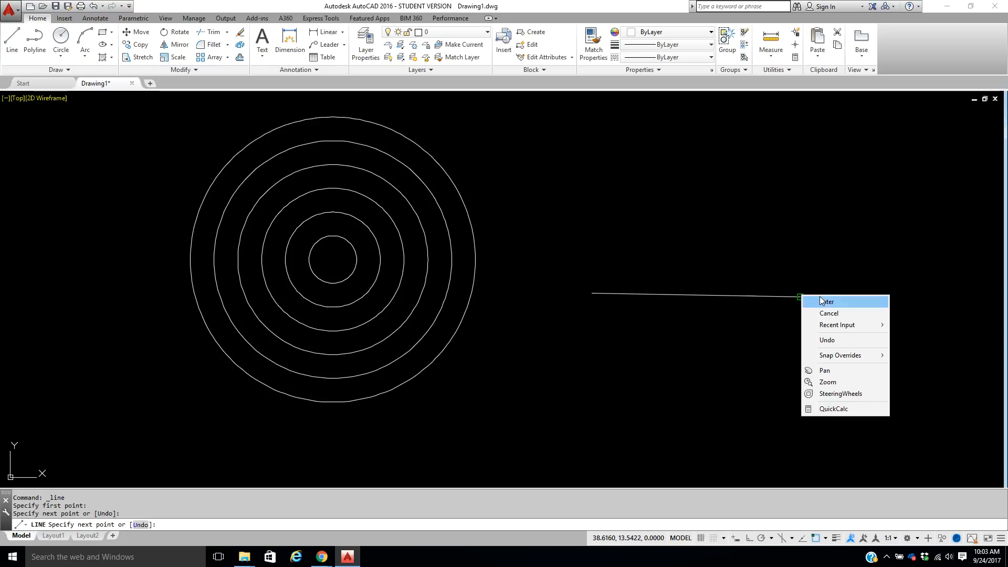
click(818, 300)
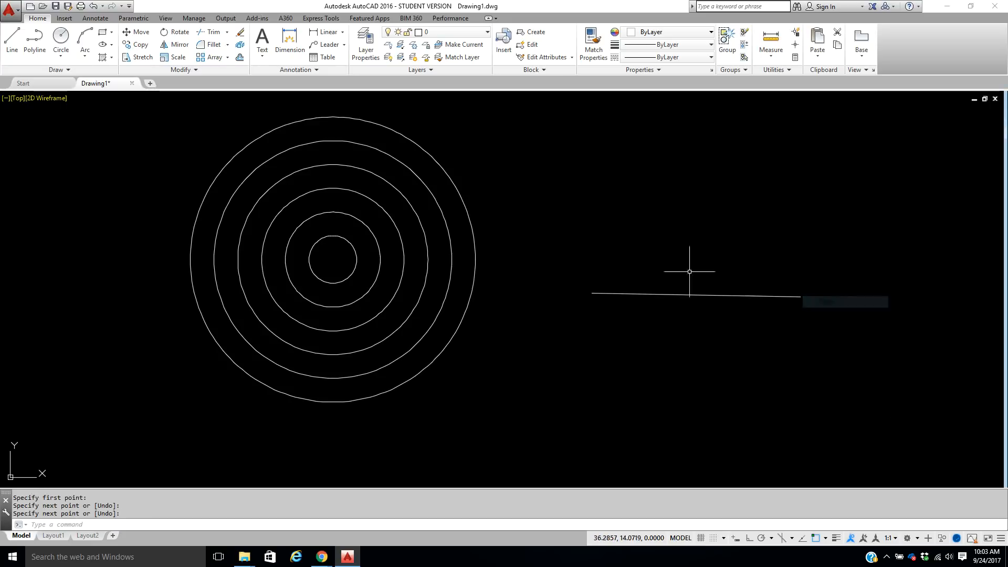
Step: Offset the line upward by 1, and offset the resulting line upward by the same distance
click(240, 57)
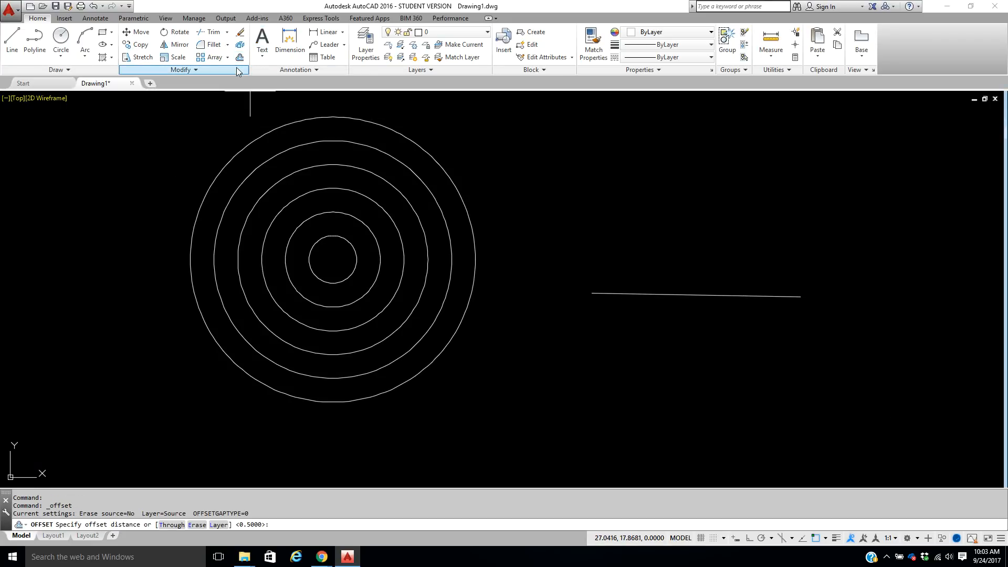
key(Return)
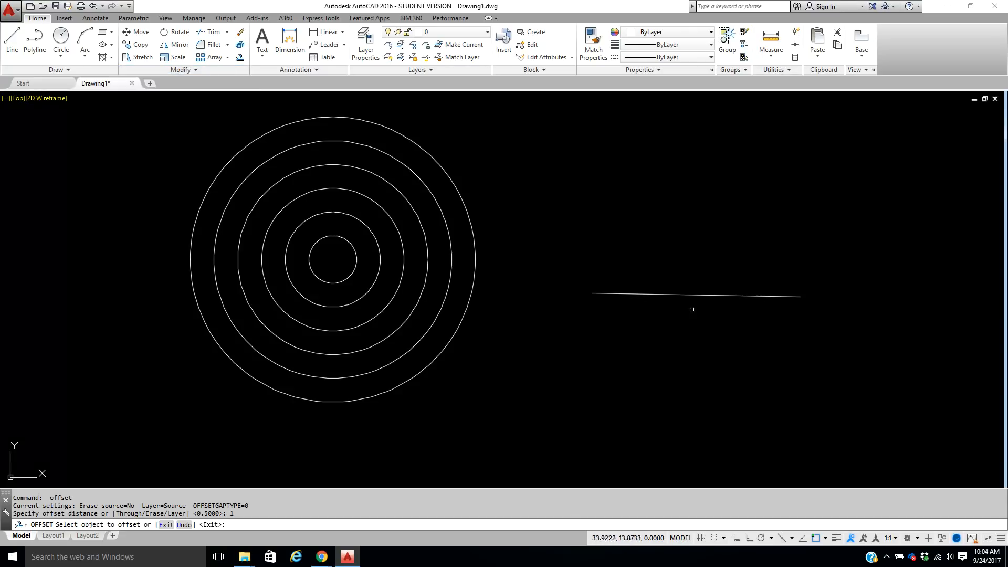
click(714, 297)
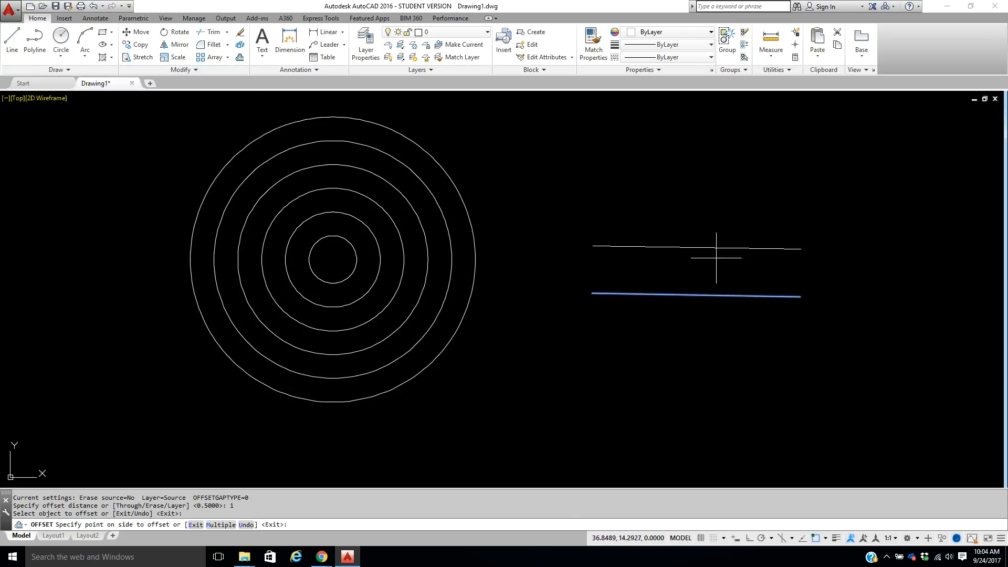
click(722, 217)
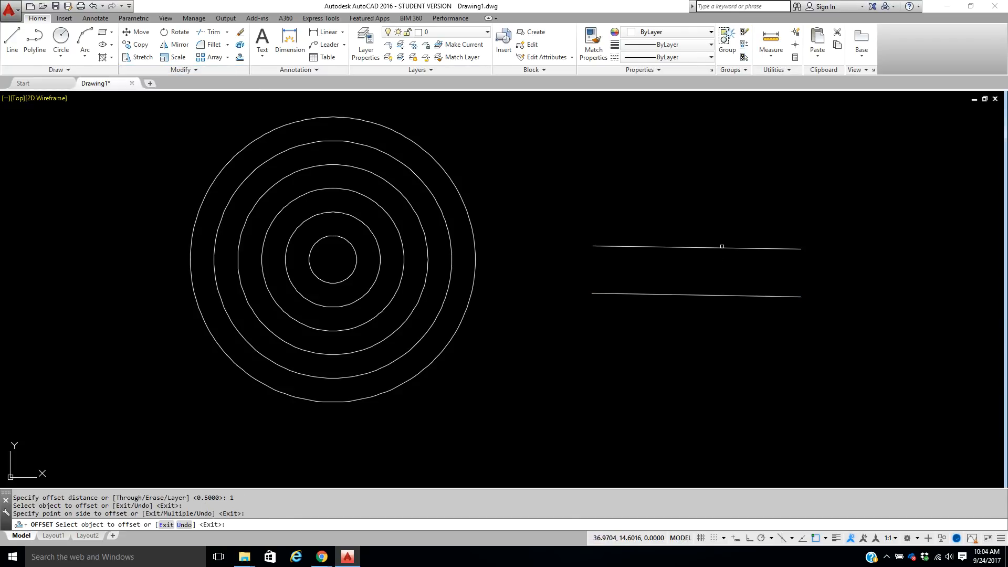
click(724, 247)
click(721, 171)
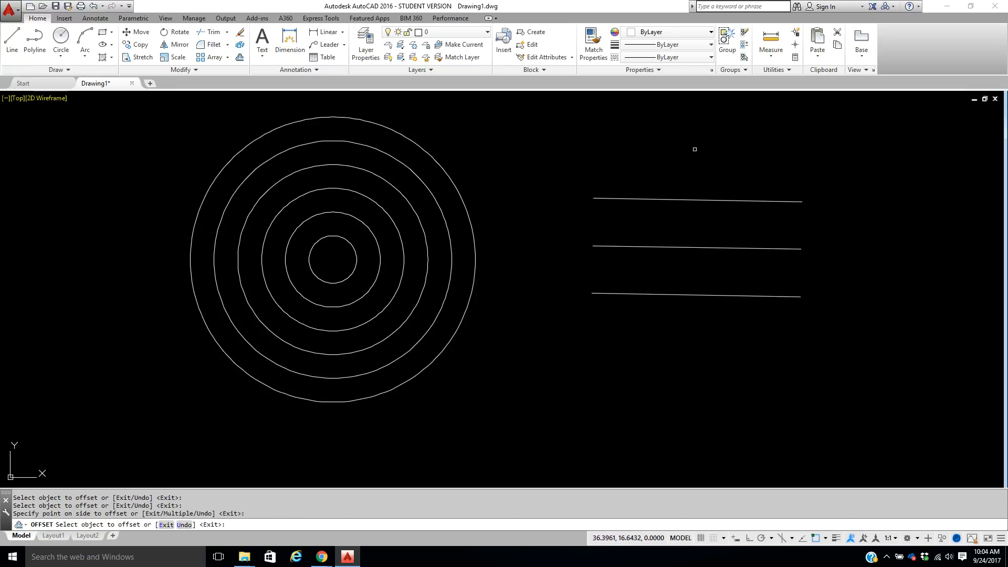
Step: Offset the uppermost line upward, giving a distance of .5 for this copy, and finish the Offset command
click(683, 200)
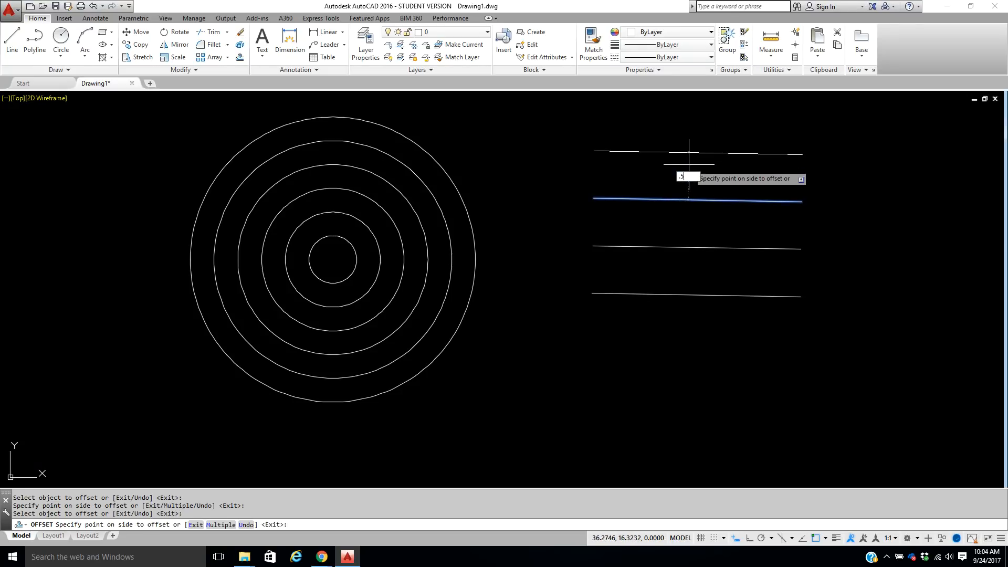
text(.5)
key(Return)
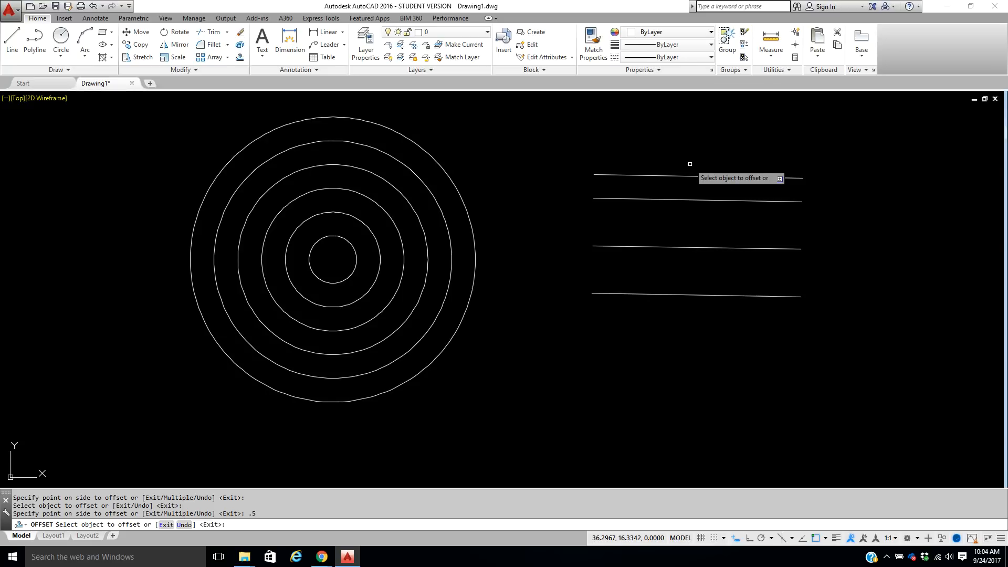
right_click(605, 229)
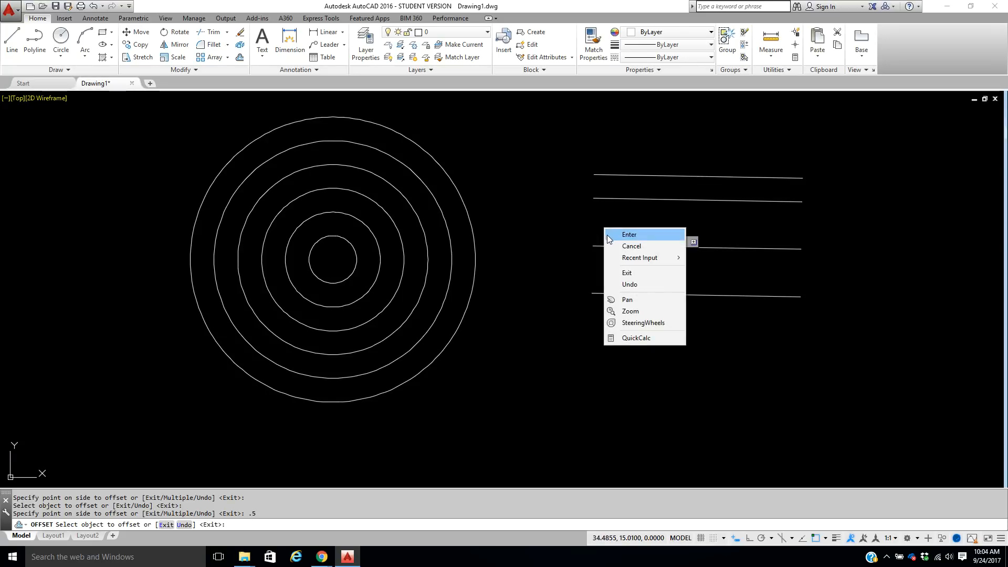
click(629, 235)
key(Return)
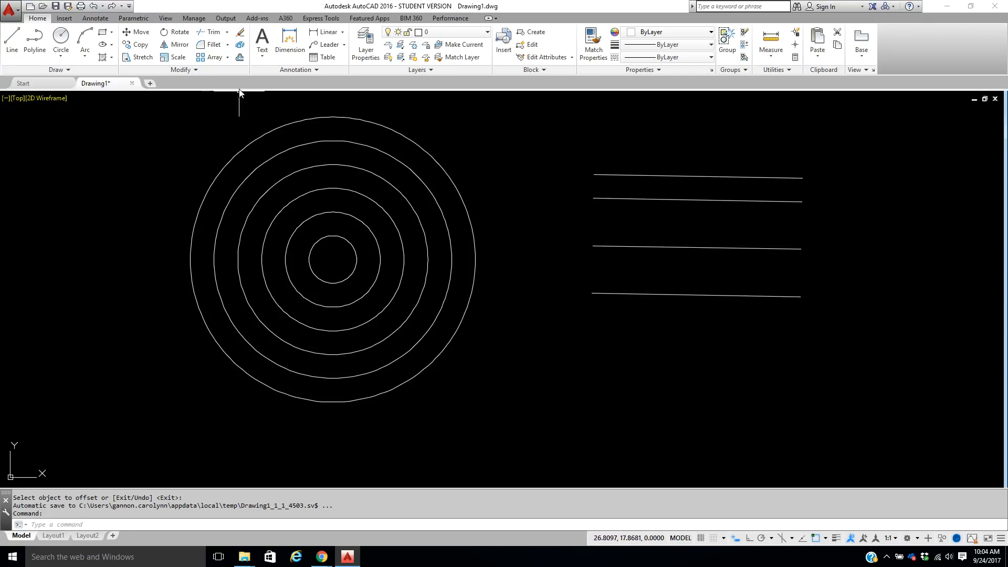
Step: Offset the outermost circle outward by .5 with the Erase source option set to Yes
click(240, 56)
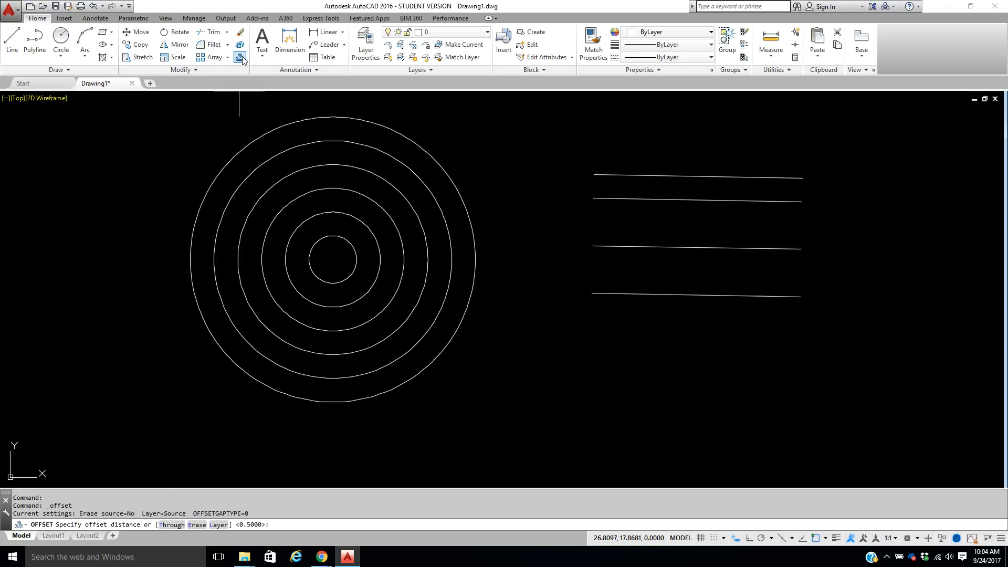
click(197, 525)
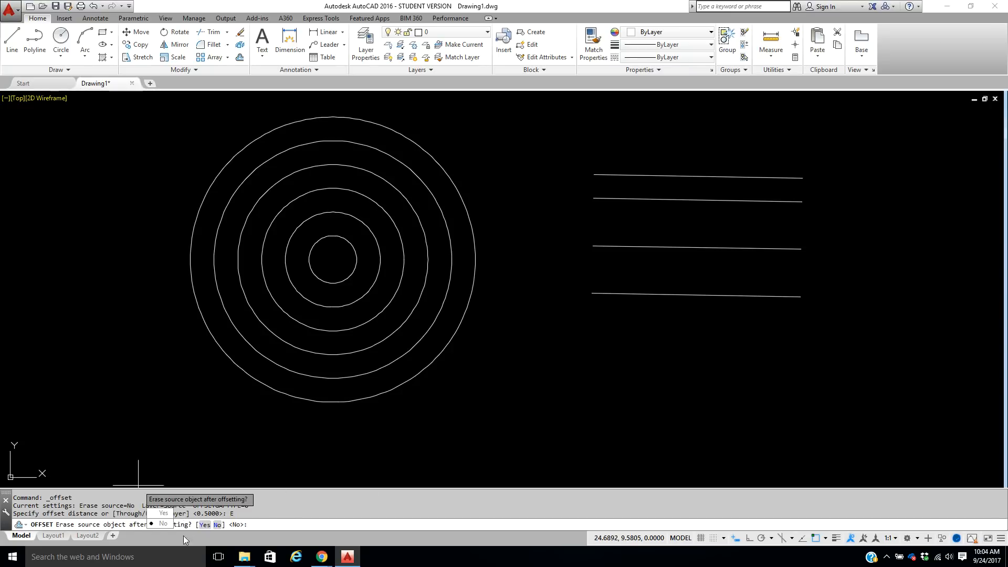
click(164, 514)
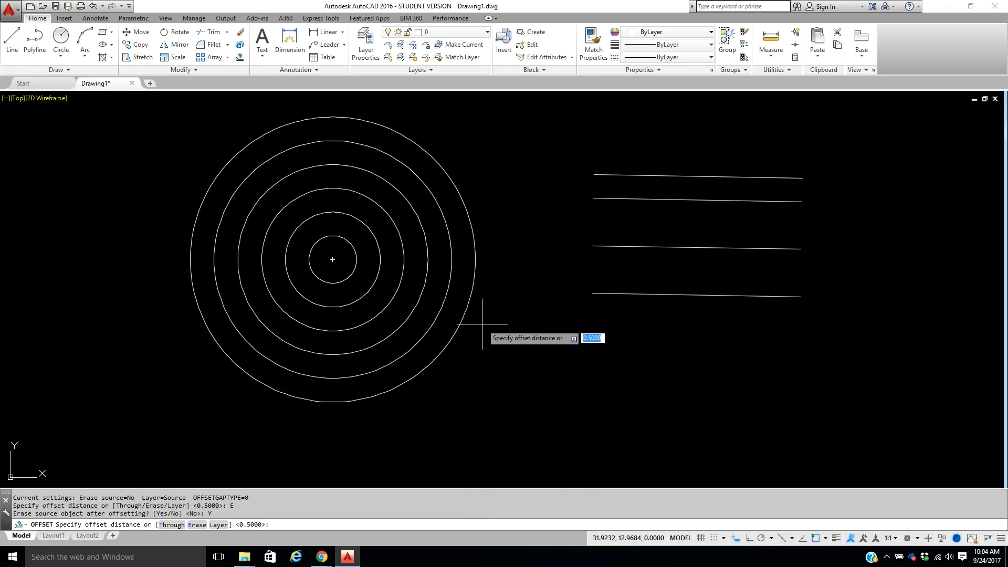
text(.5)
key(Return)
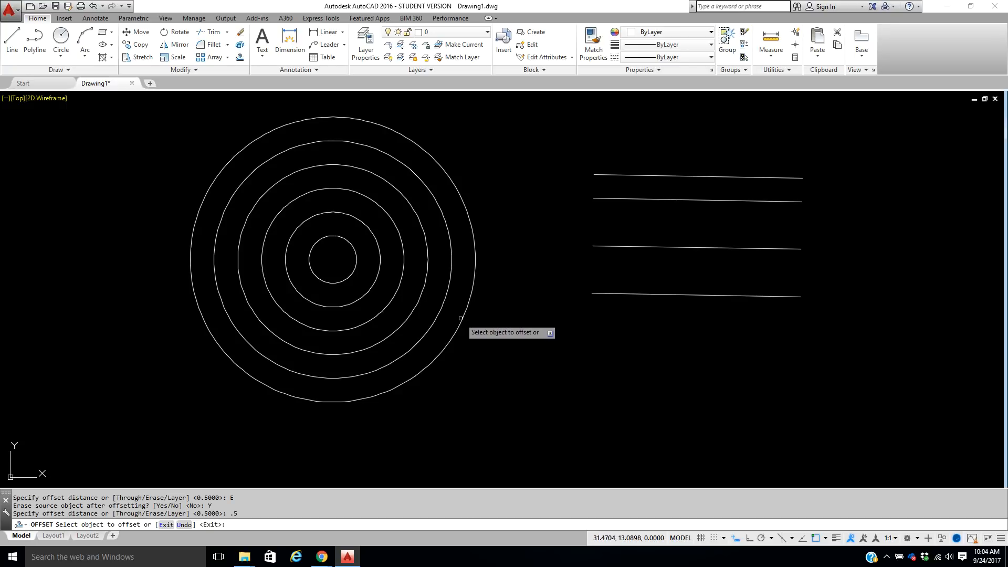
click(459, 327)
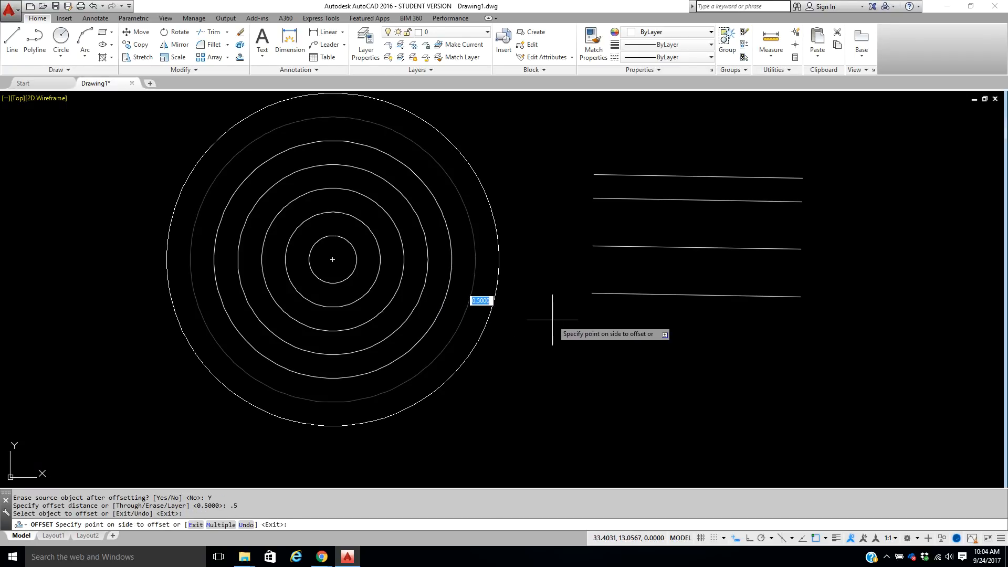
click(551, 319)
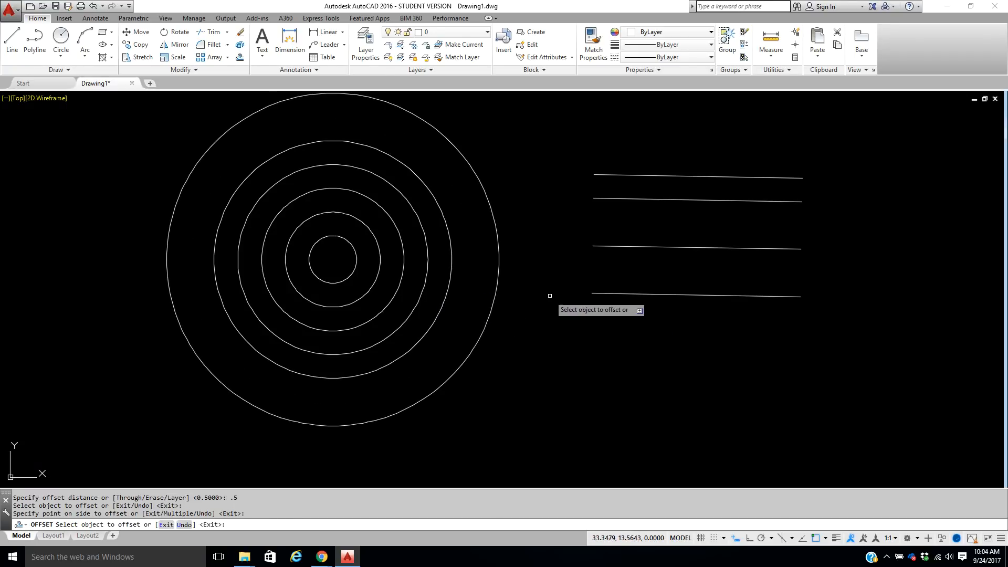
right_click(452, 287)
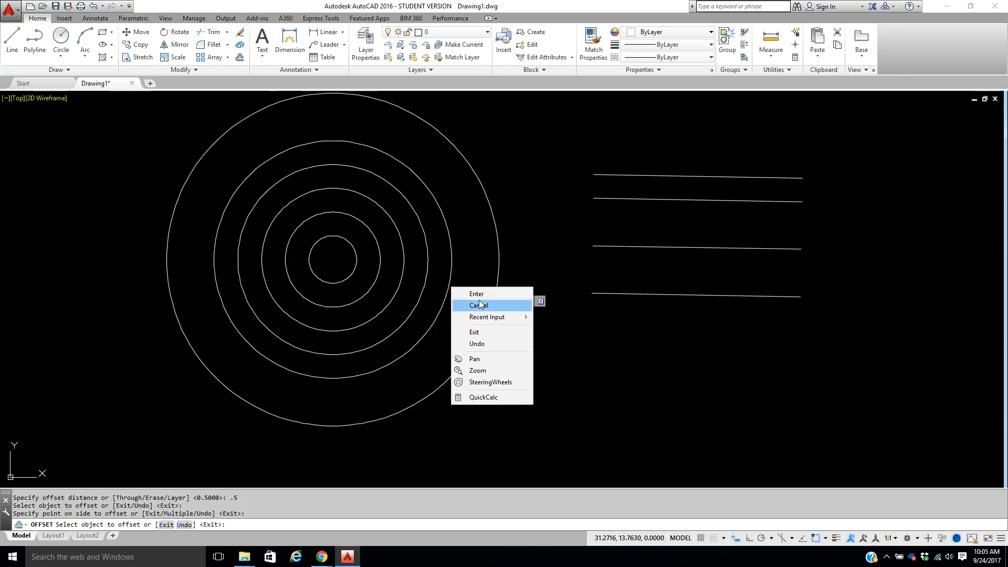
click(478, 294)
Step: Set Offset's Erase source option back to No and offset the outermost circle outward by .5
right_click(485, 282)
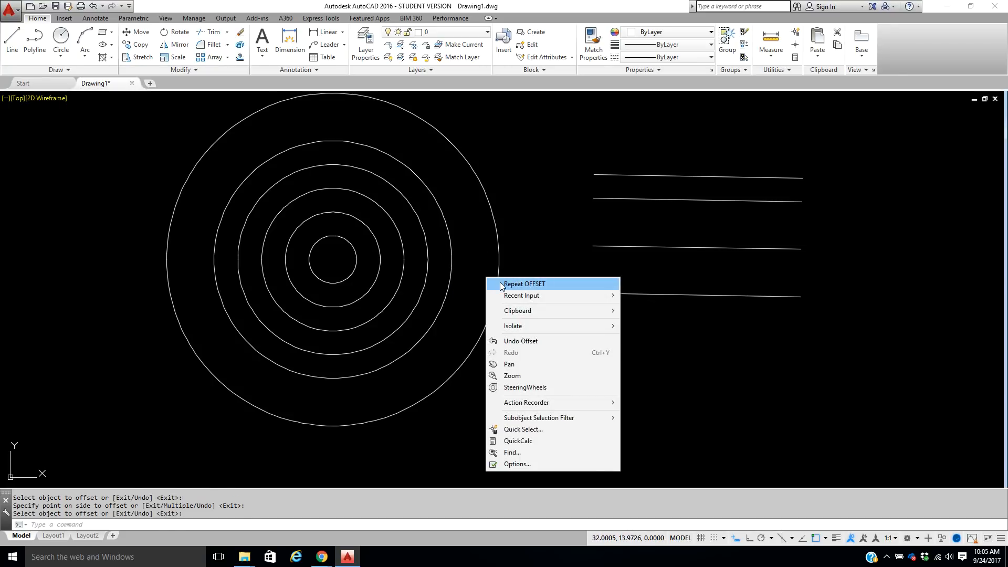
click(502, 283)
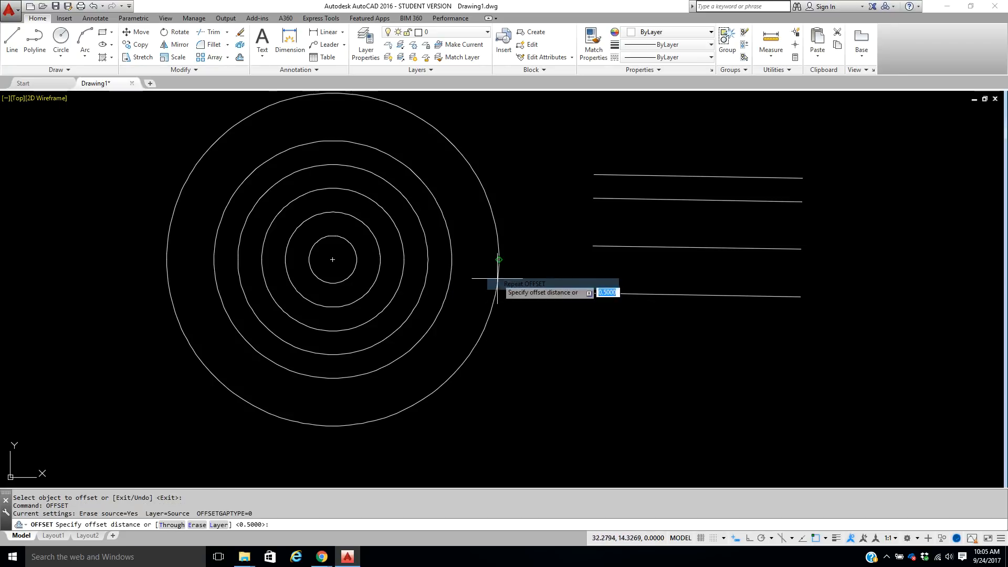
click(195, 525)
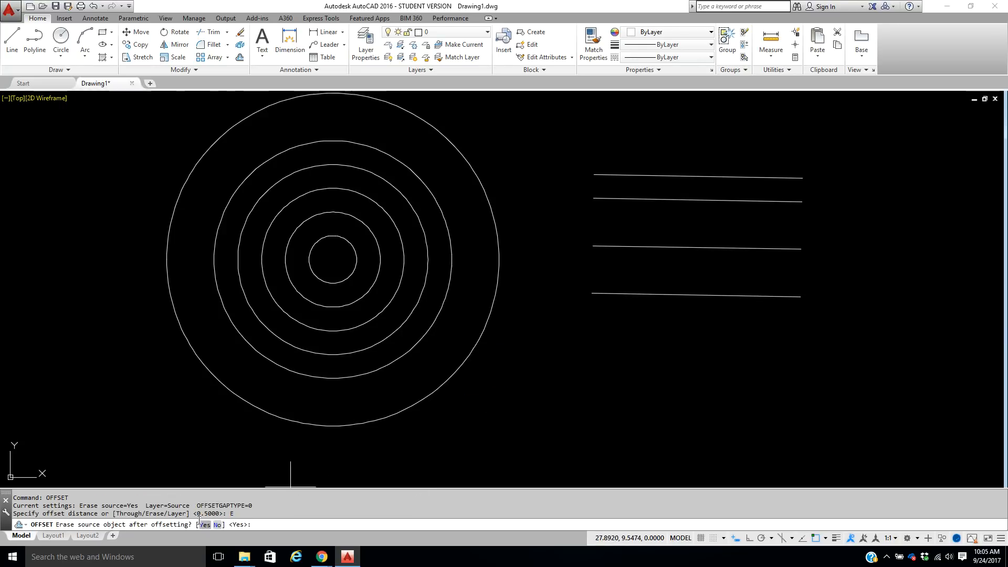
click(217, 524)
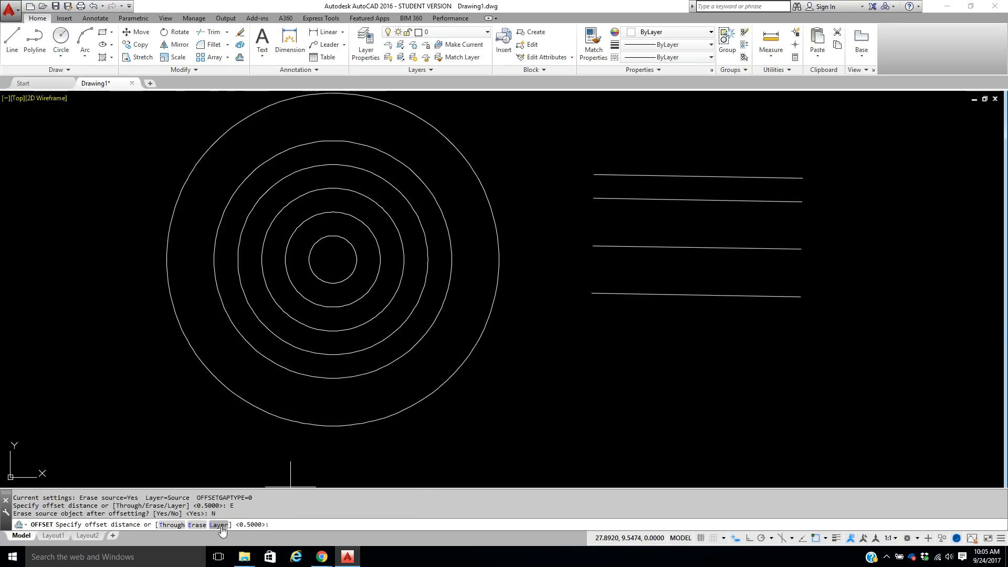
key(Return)
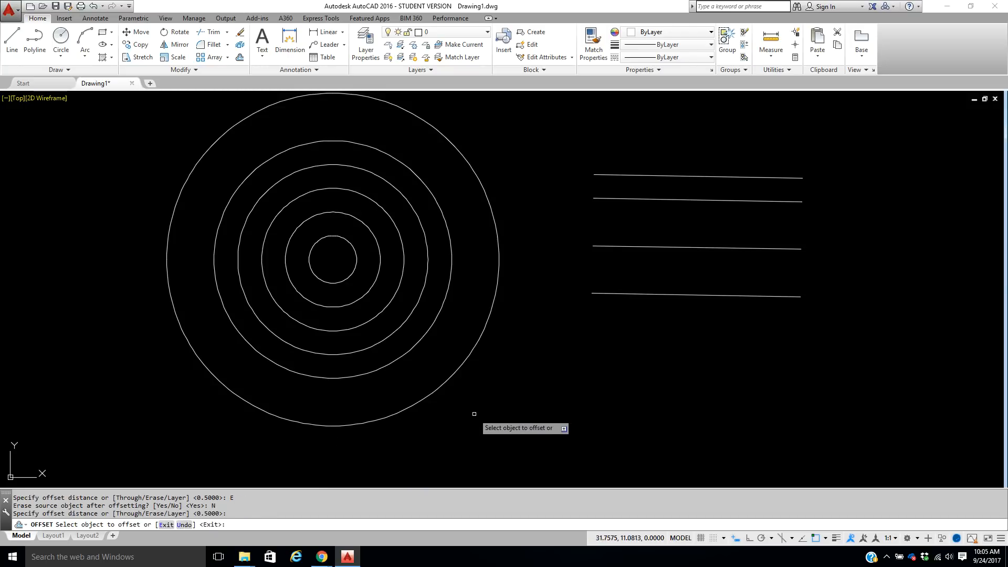
click(485, 328)
click(490, 329)
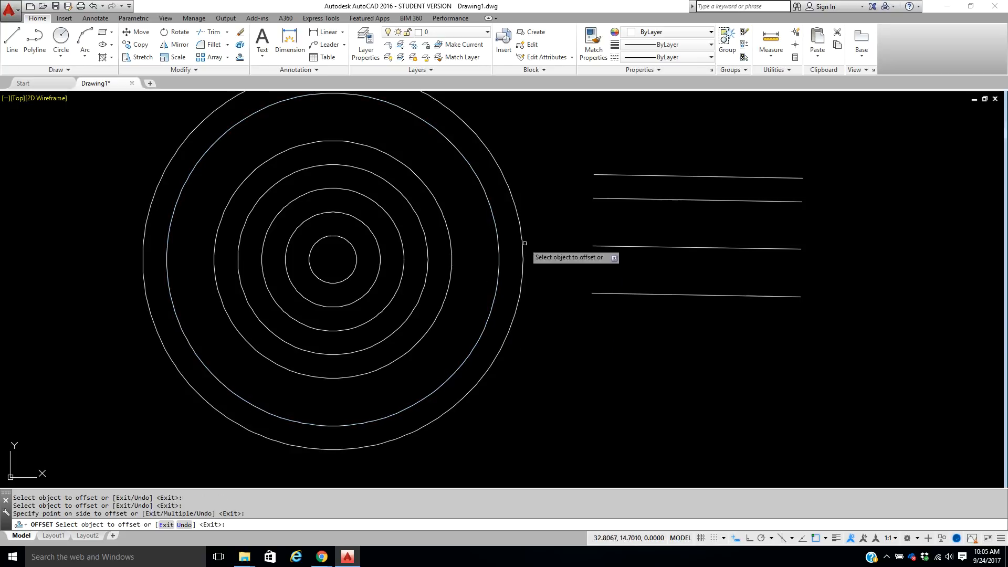
right_click(557, 389)
click(575, 395)
scroll(635, 363, down, 2)
middle_drag(635, 363, 512, 349)
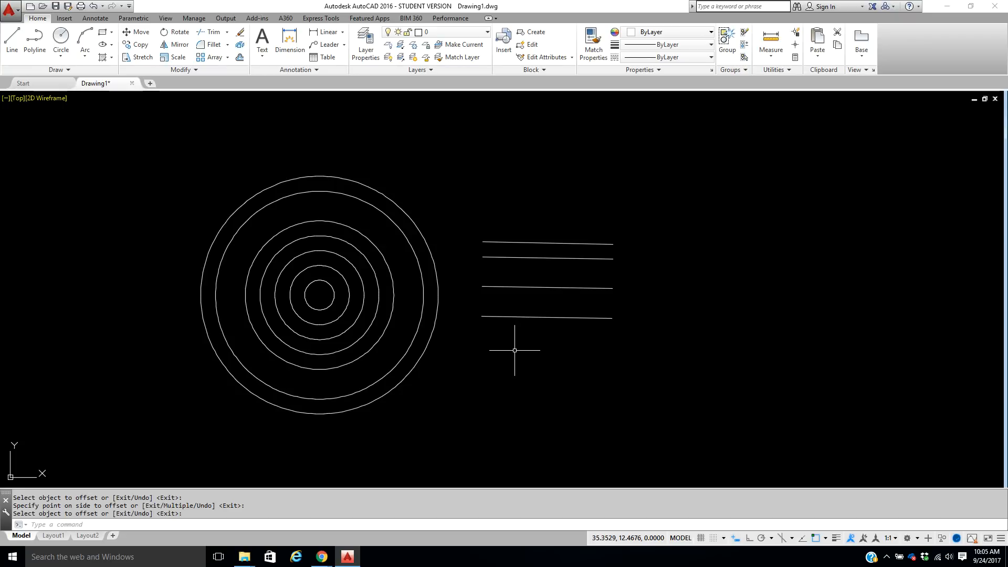
right_click(516, 340)
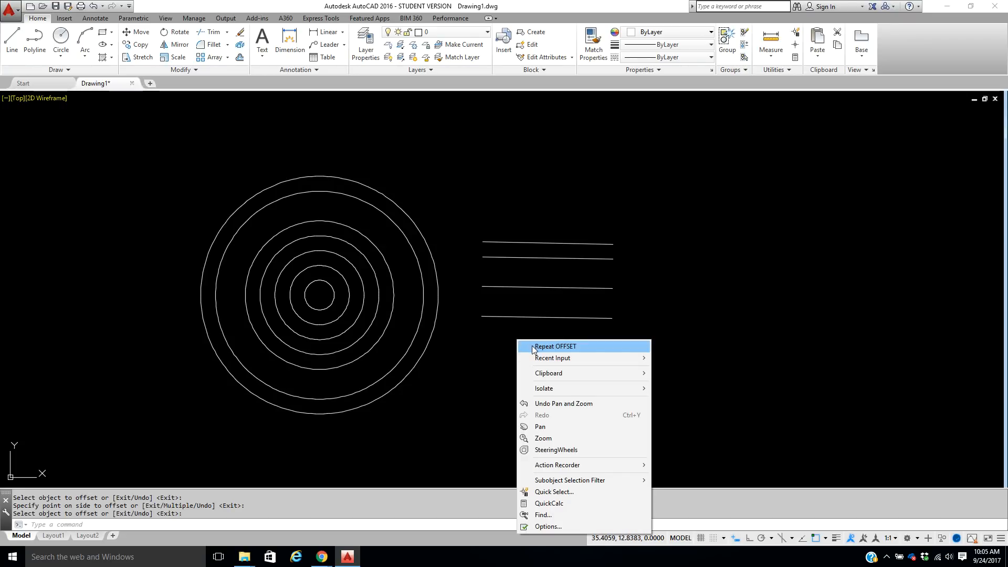
click(519, 342)
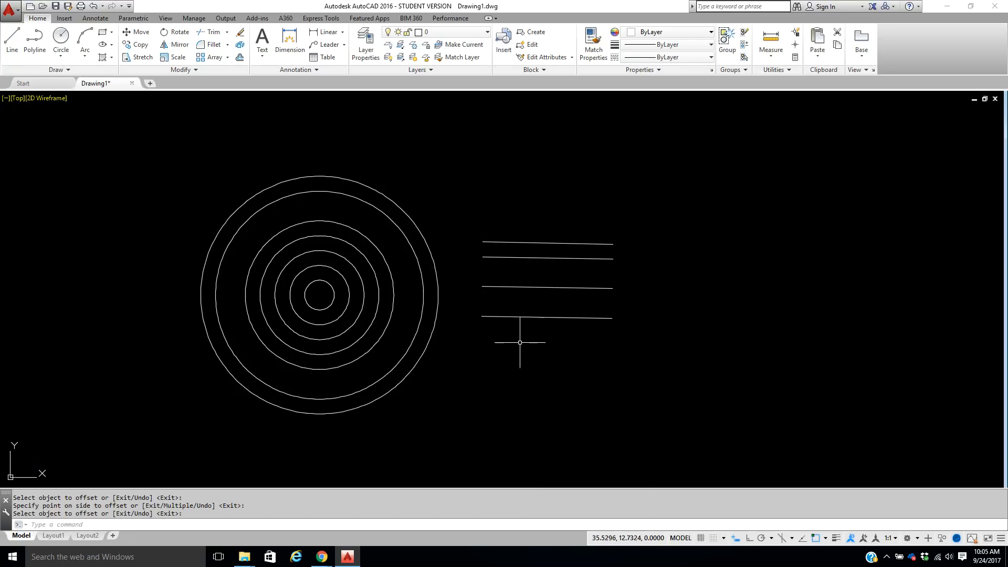
key(Escape)
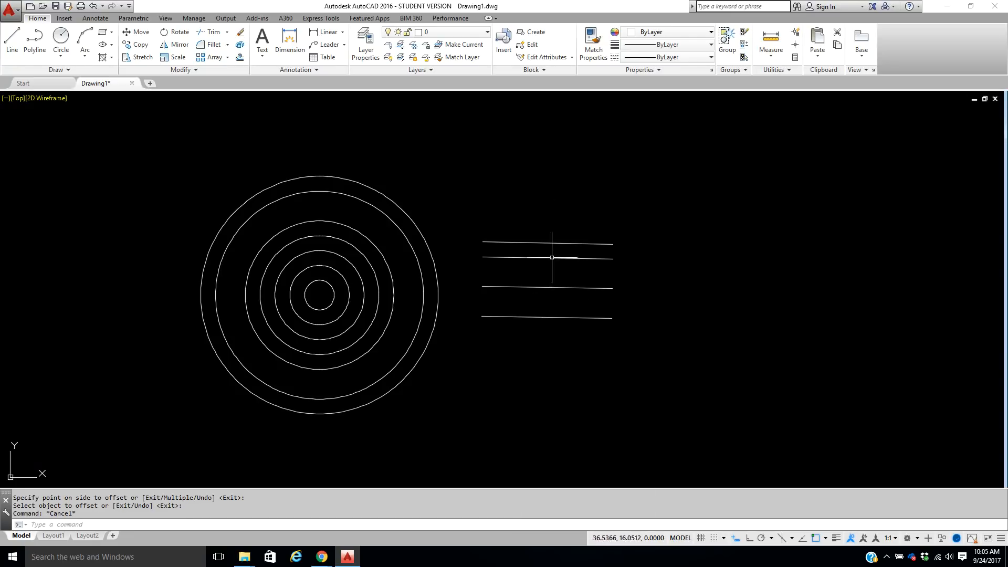
Step: Draw a triangle with a base of about 4.1 as one polyline to the upper right of the parallel lines, and select it
click(37, 36)
click(799, 136)
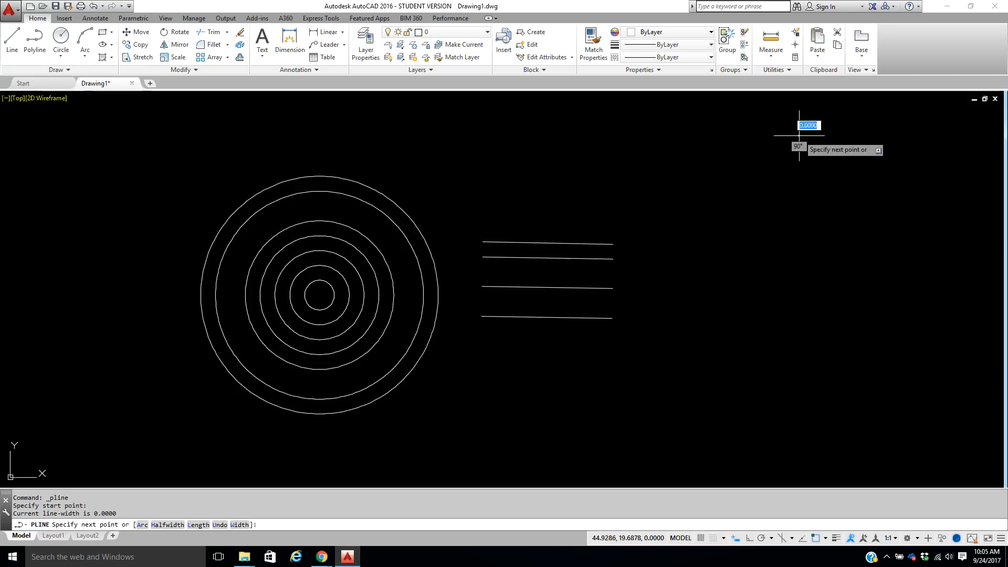
click(738, 247)
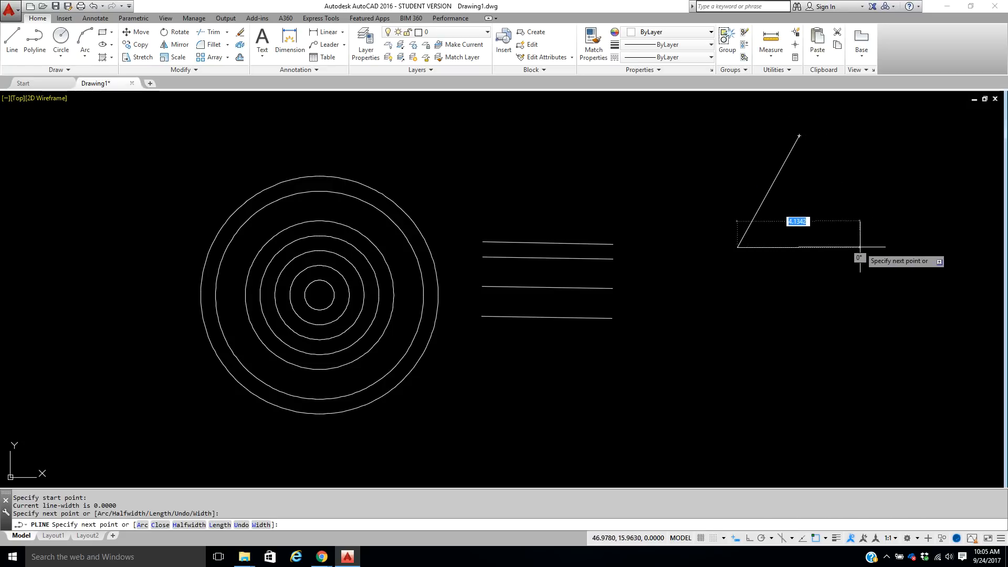
click(859, 247)
click(800, 135)
right_click(803, 134)
click(819, 141)
click(817, 165)
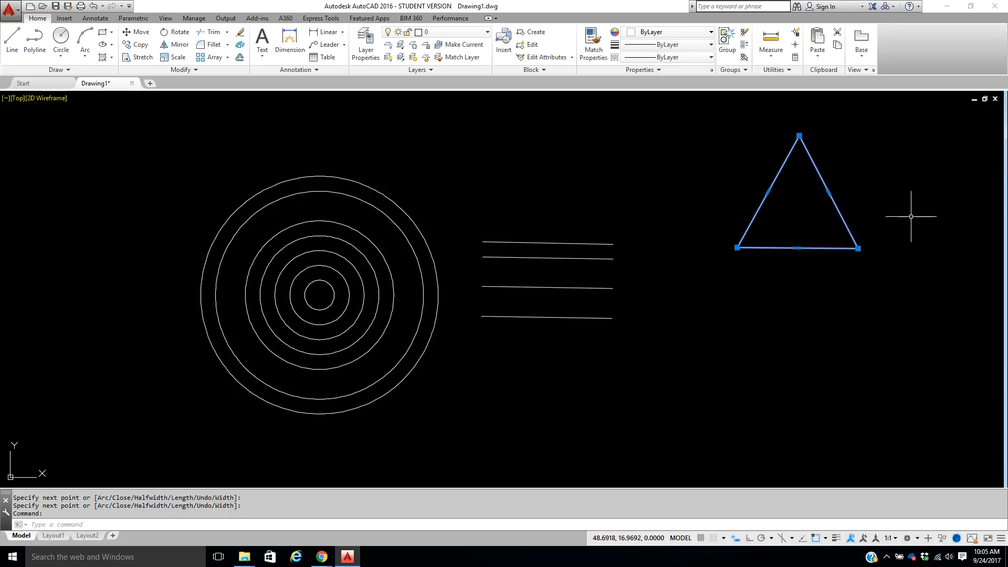
Step: Draw a second triangle from separate line segments to the right of the polyline triangle, letting the last segment overshoot the apex
key(Escape)
click(12, 39)
middle_drag(751, 146, 492, 156)
scroll(492, 156, down, 2)
click(602, 146)
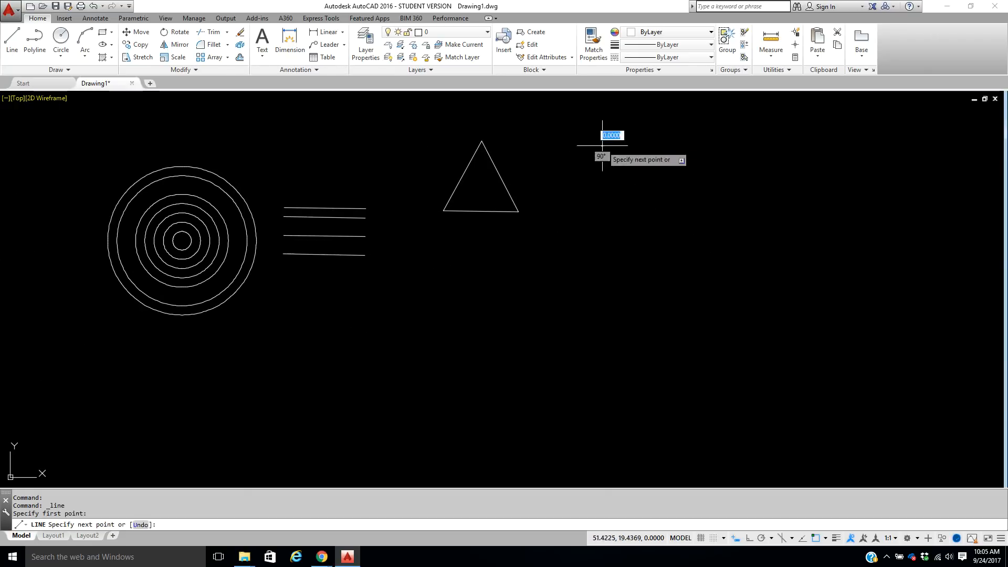
click(571, 212)
click(645, 213)
click(599, 139)
right_click(611, 132)
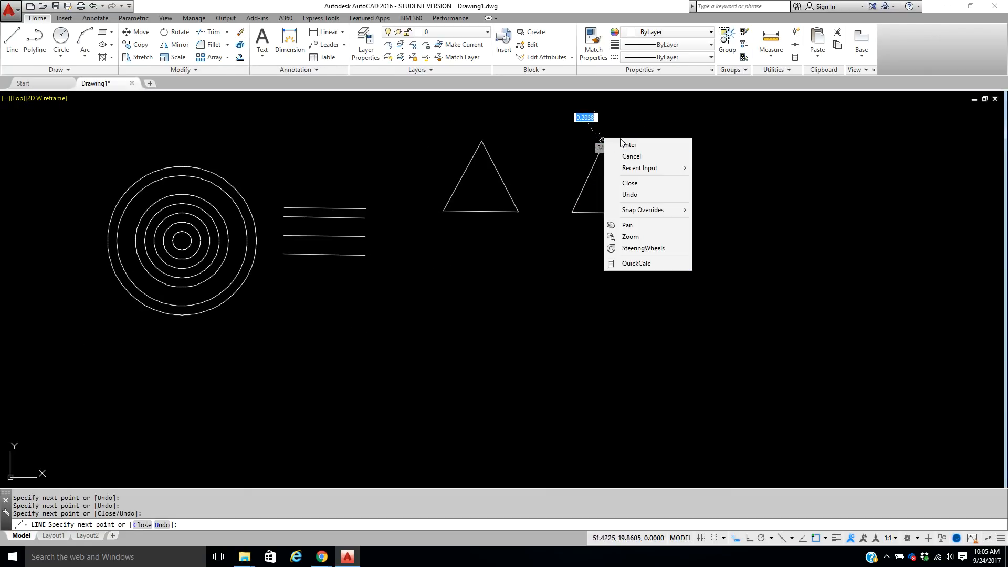
click(625, 143)
Step: Trim the overshooting line end at the apex of the line-segment triangle, using all objects as cutting edges
scroll(591, 156, up, 2)
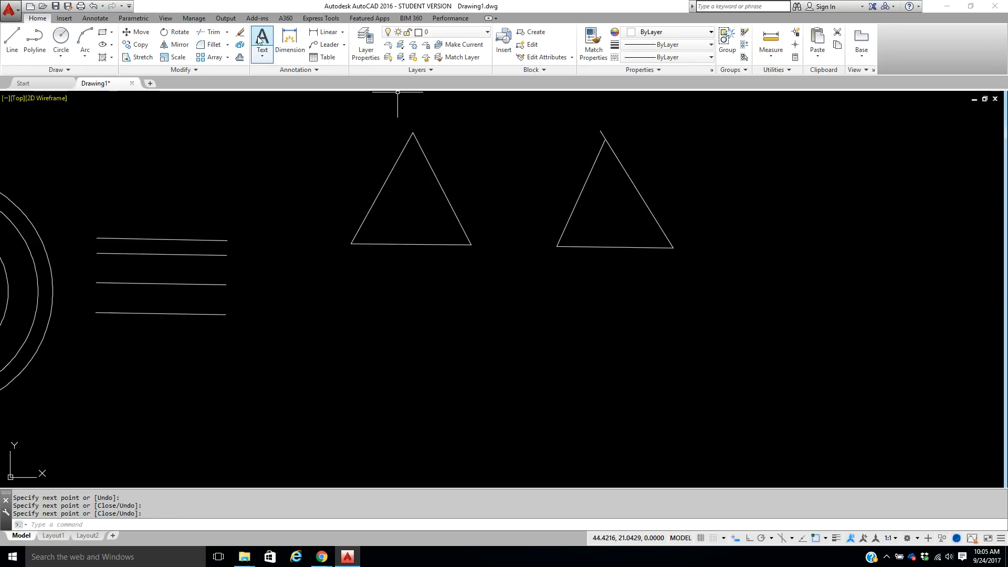
click(210, 32)
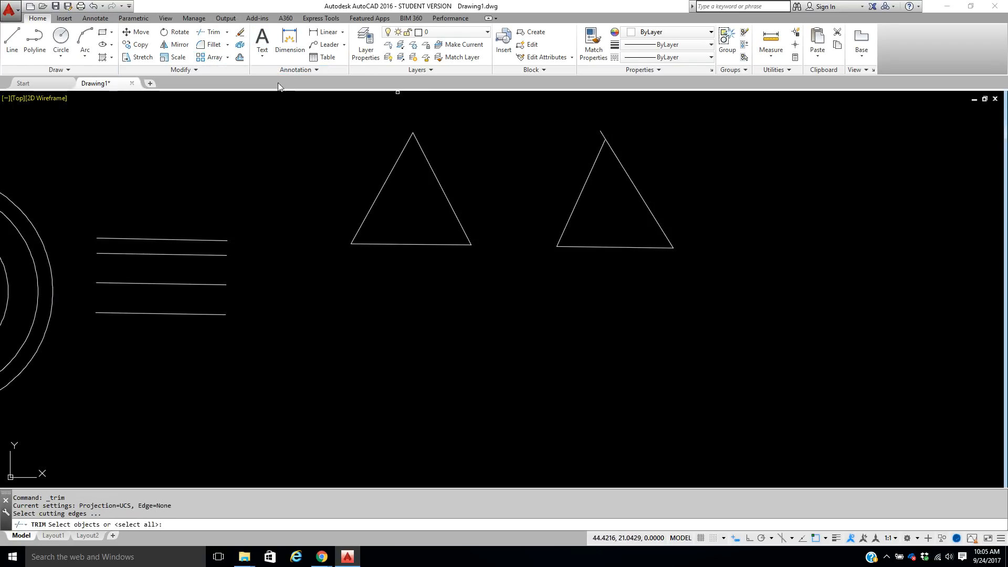
key(Return)
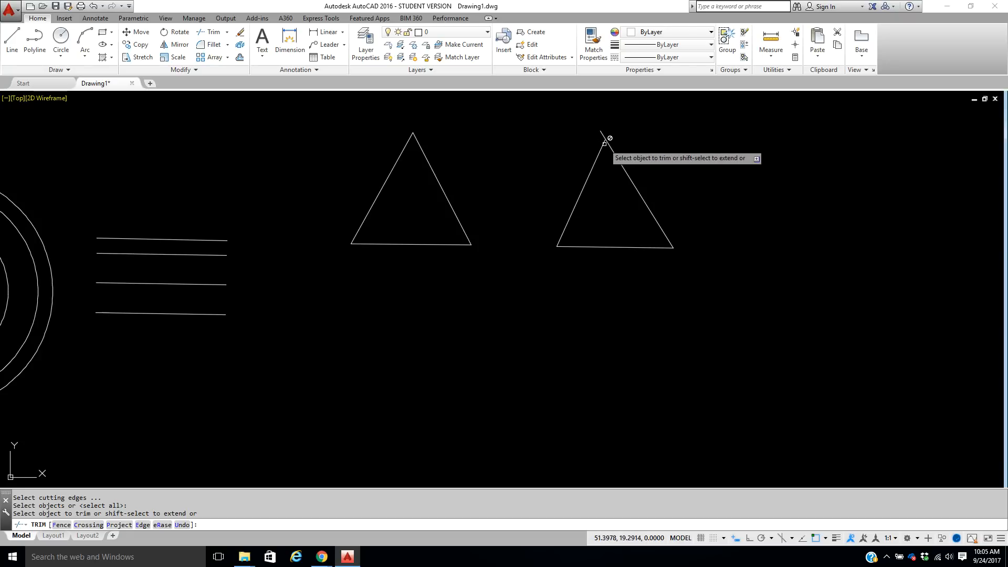
click(600, 132)
click(622, 116)
right_click(623, 116)
click(645, 128)
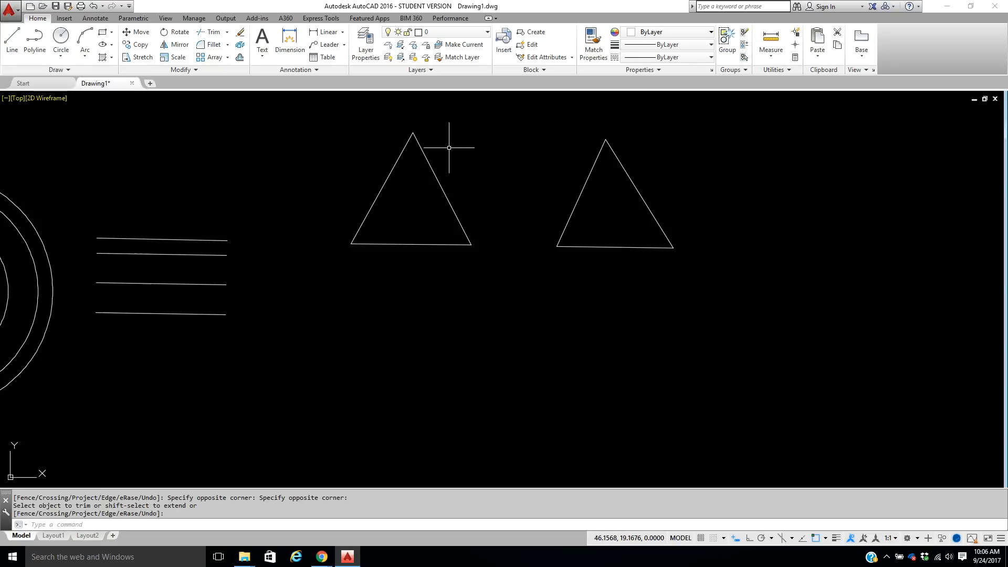
Step: Offset the polyline triangle by .25, making two successive copies outward and one copy inward
scroll(451, 146, up, 2)
scroll(466, 153, down, 3)
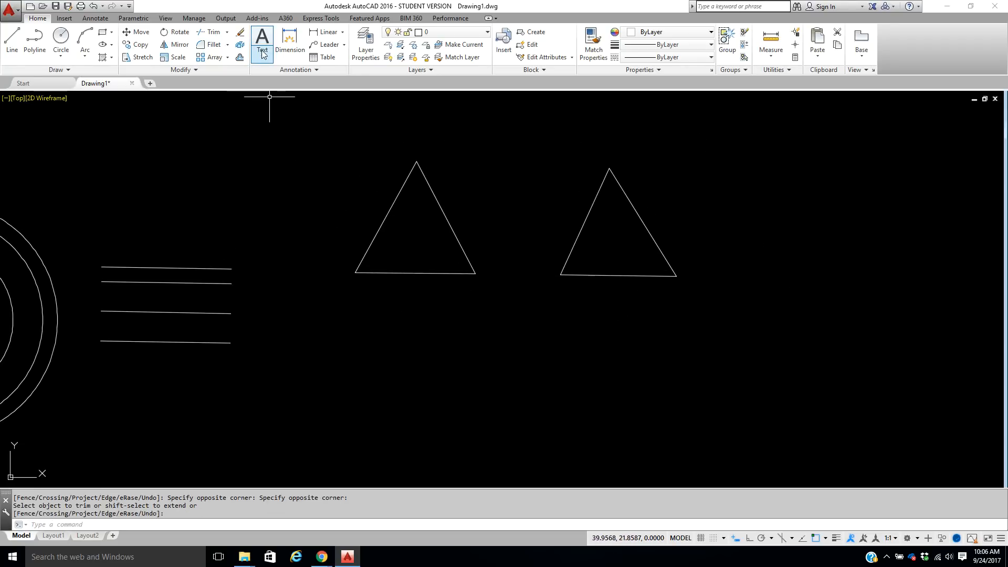
click(240, 61)
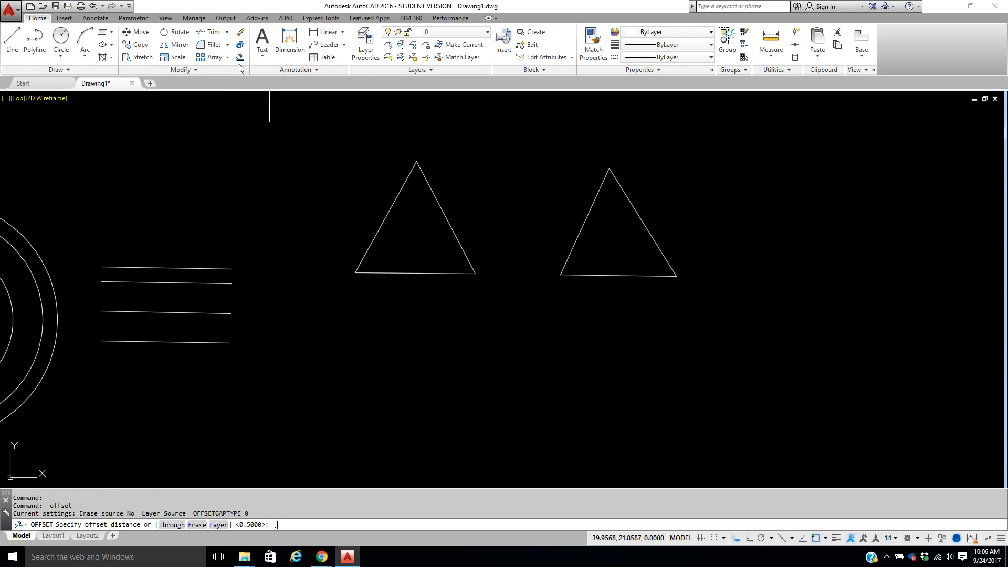
text(.25)
key(Return)
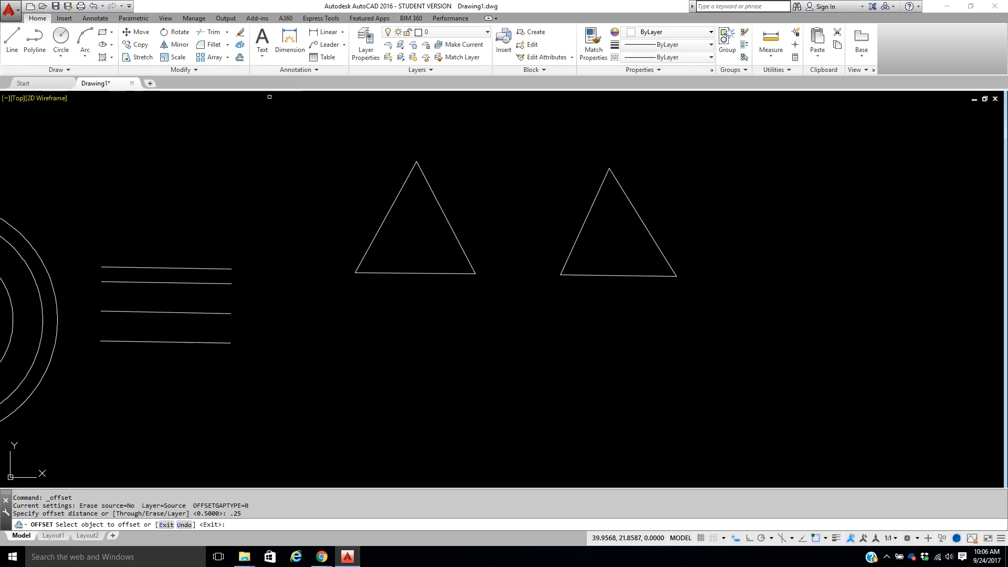
click(385, 221)
click(358, 221)
click(377, 215)
click(376, 216)
click(383, 224)
click(389, 236)
Step: Offset each of the three sides of the line-segment triangle outward once at the .25 distance
click(640, 221)
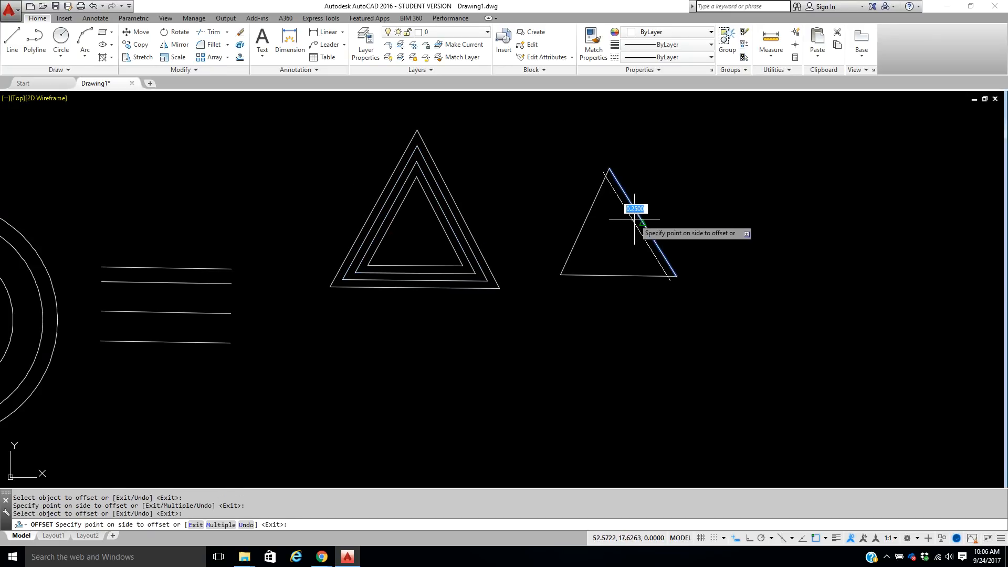
click(650, 206)
click(630, 276)
click(625, 293)
click(572, 246)
click(572, 220)
Step: Offset the outer copy of each side of the line-segment triangle outward once more at the same distance
click(596, 176)
click(596, 176)
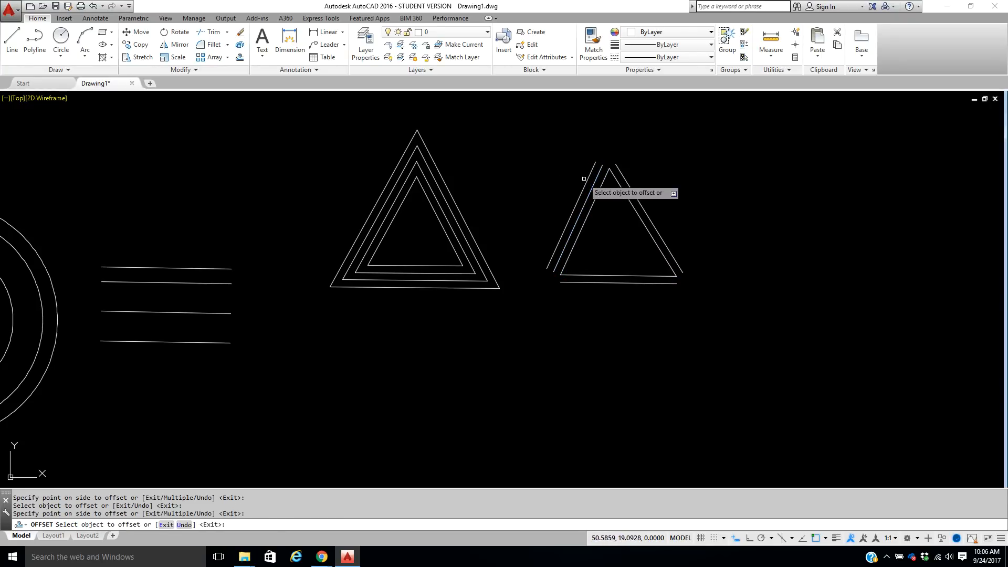
click(622, 179)
click(625, 162)
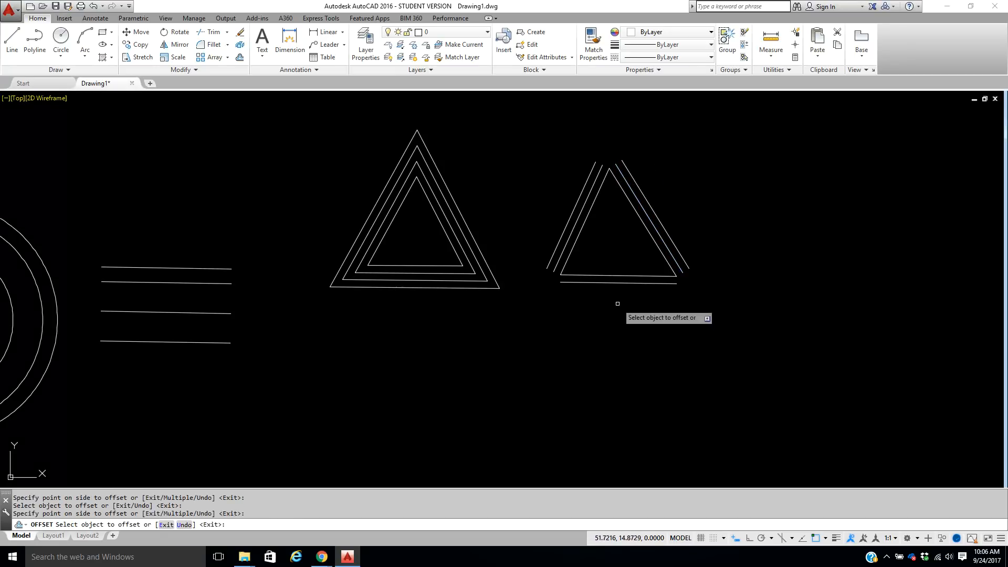
click(624, 282)
click(622, 326)
Step: Offset the three original sides of the line-segment triangle inward and finish the Offset command
click(657, 247)
click(651, 248)
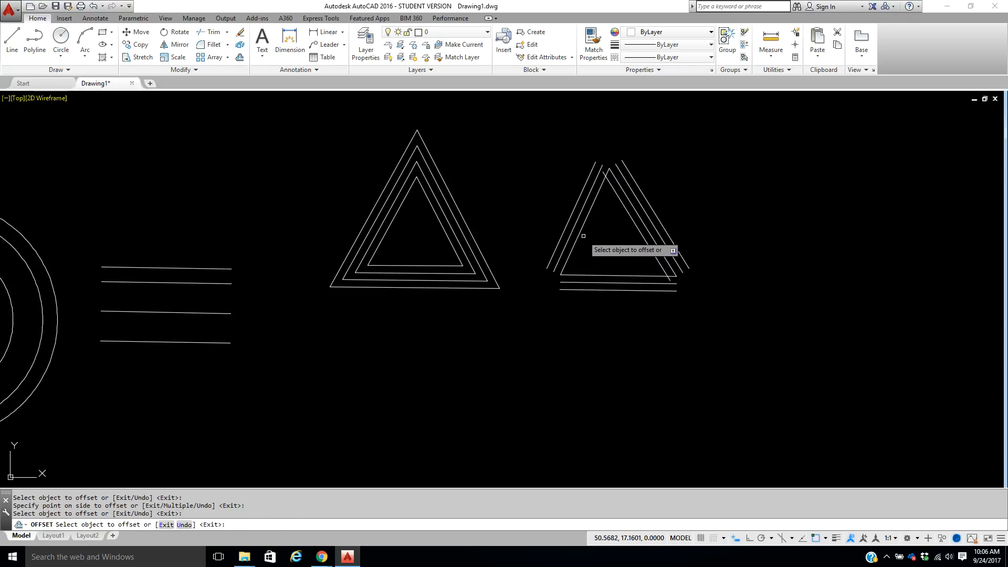
click(577, 236)
click(591, 257)
click(597, 274)
right_click(602, 250)
click(627, 256)
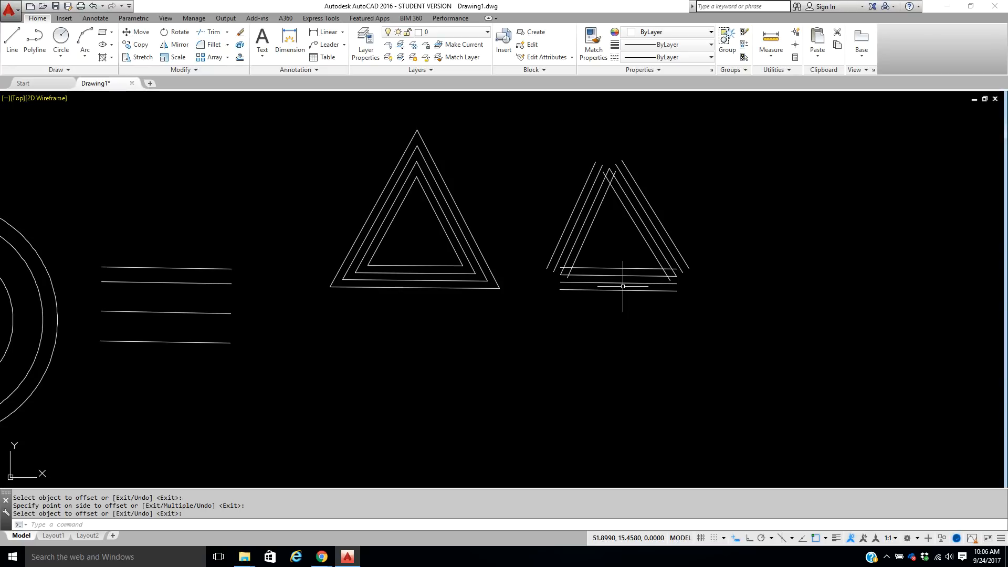
Step: Draw a rectangle about 3.3 wide and 3.7 high above the concentric circles
scroll(622, 290, down, 3)
mouse_move(624, 338)
middle_down()
mouse_move(662, 299)
mouse_move(720, 294)
middle_up()
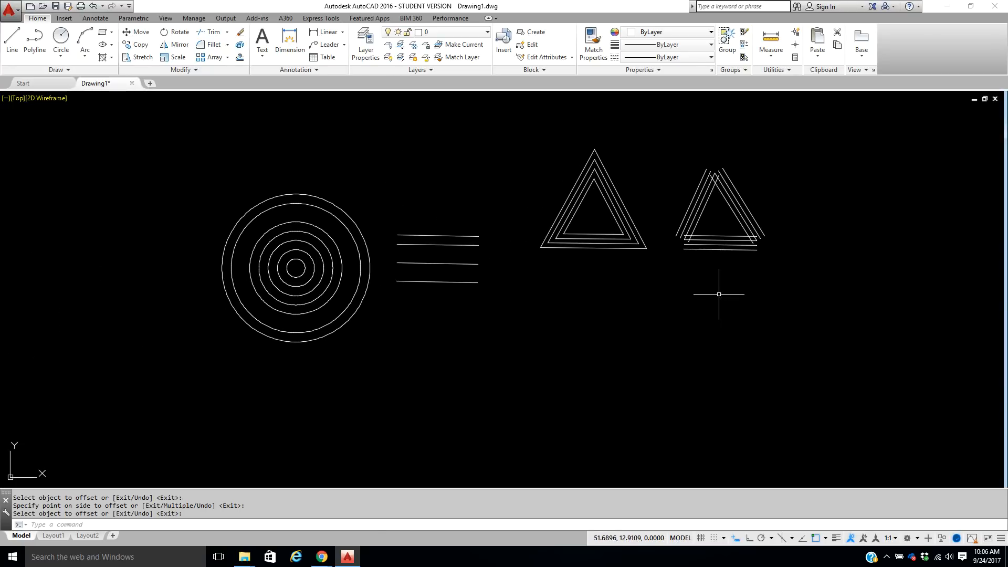
middle_drag(445, 215, 466, 227)
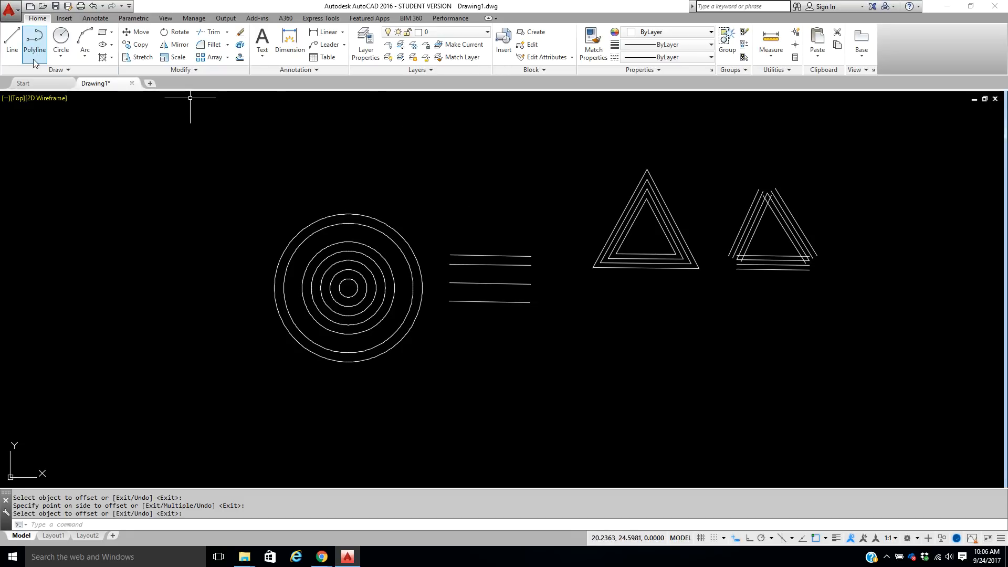
click(105, 34)
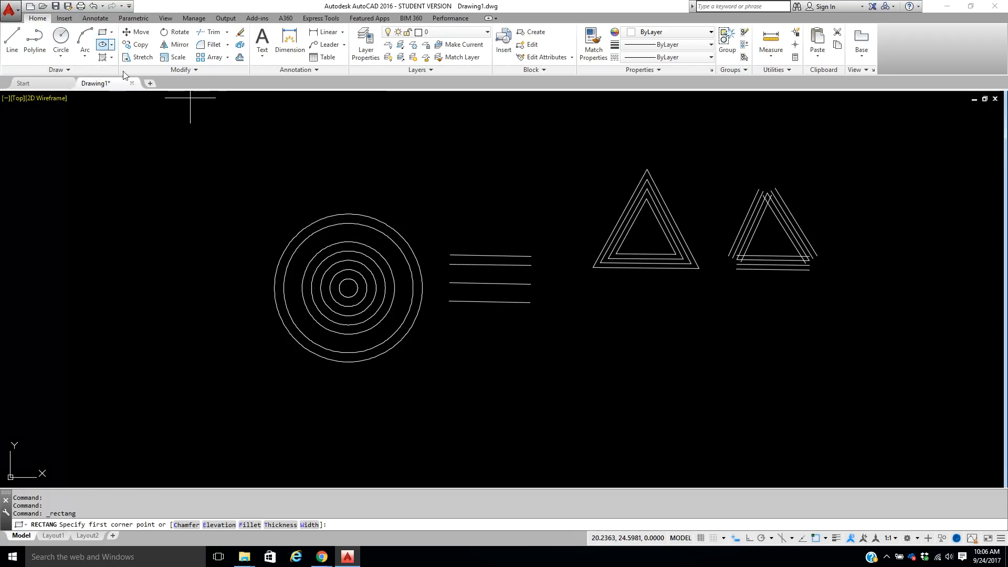
click(270, 121)
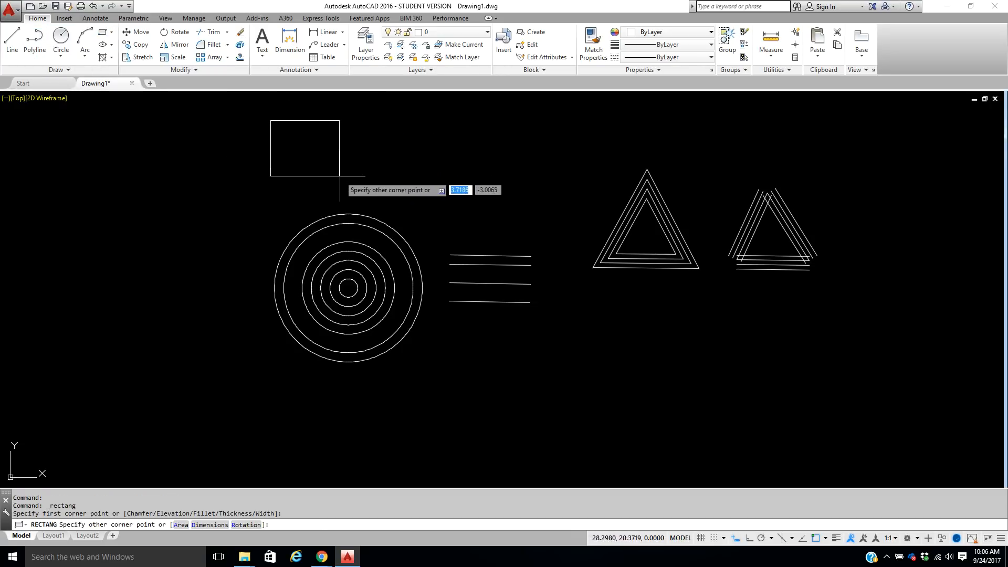
click(331, 189)
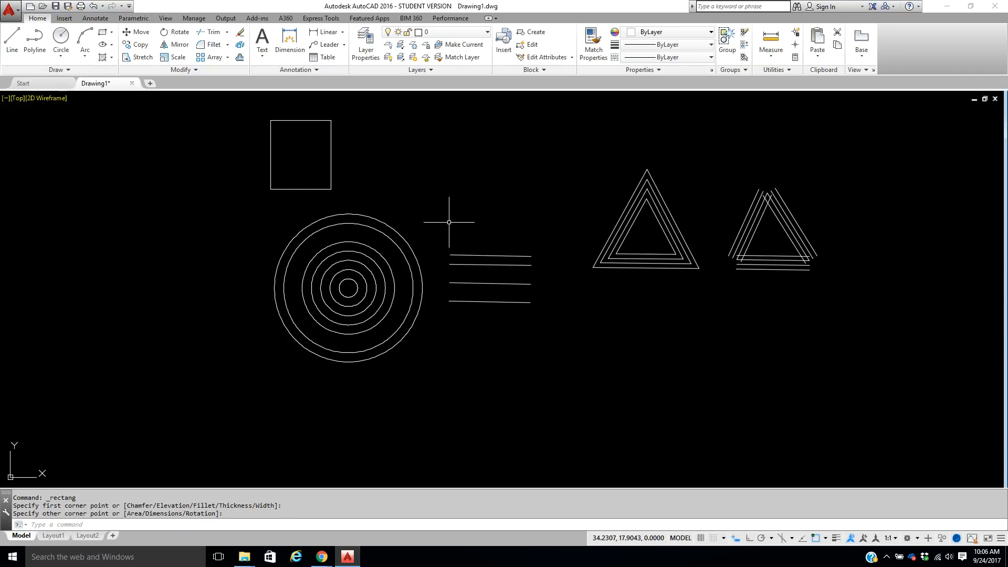
Step: With Ortho on, draw a horizontal line about 9.5 long rightward from the rectangle's lower-right corner
scroll(465, 261, up, 1)
scroll(472, 237, down, 1)
middle_drag(477, 216, 522, 228)
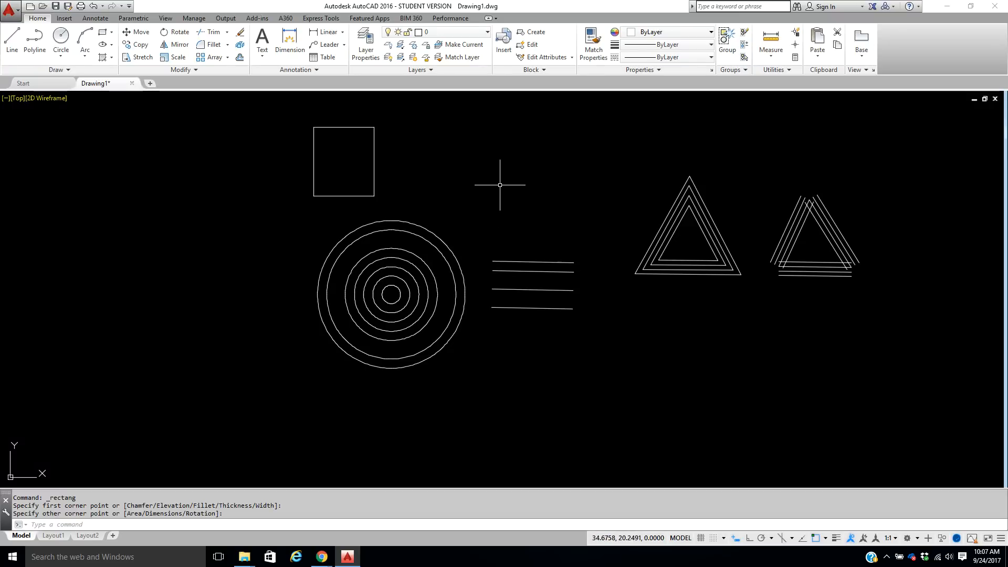
click(12, 37)
click(373, 196)
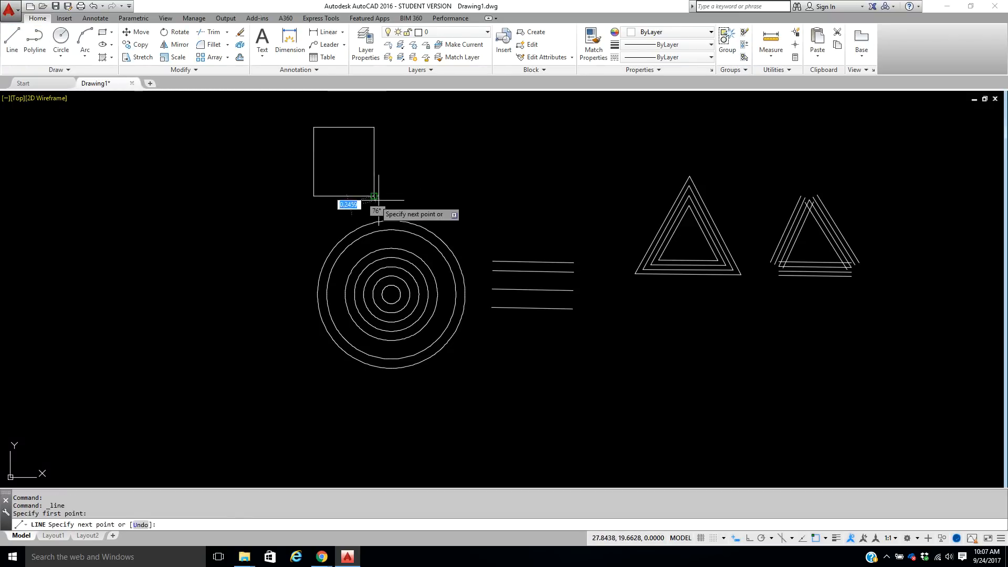
key(F8)
click(549, 196)
right_click(550, 196)
click(561, 203)
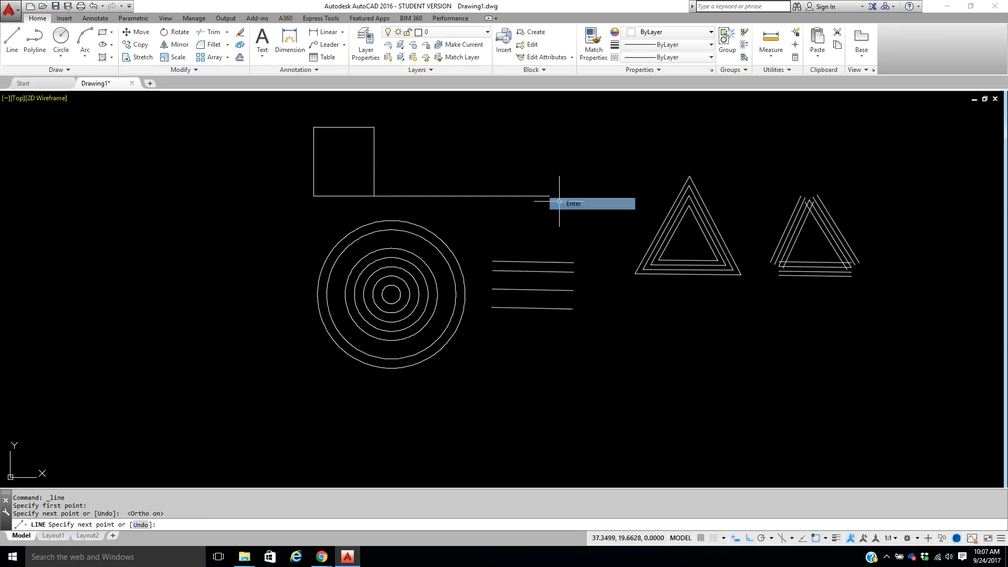
Step: Move the new horizontal line about 2.8 to the right, away from the rectangle
click(137, 32)
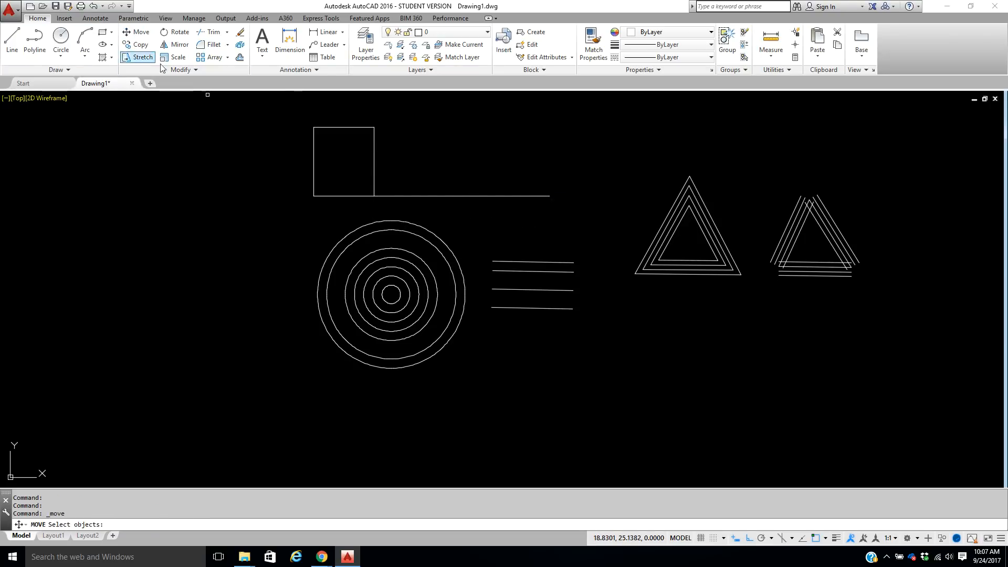
click(397, 195)
key(Return)
click(413, 209)
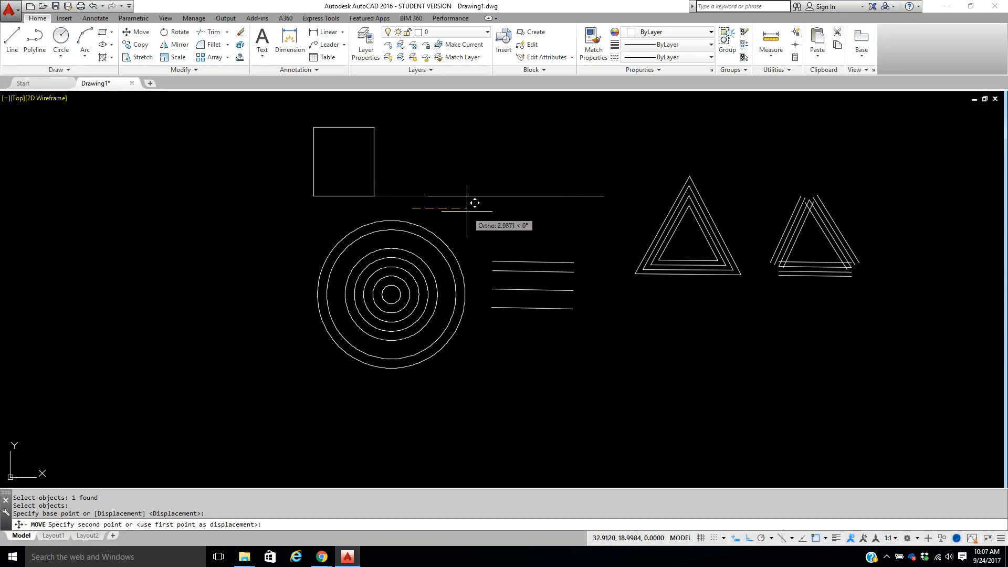
click(471, 203)
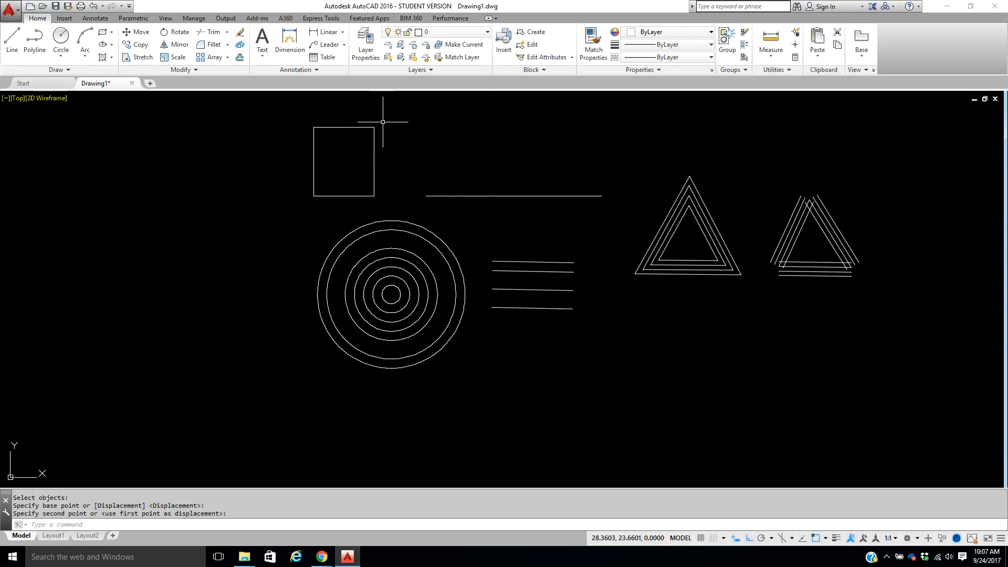
Step: Offset the horizontal line upward, picking the rectangle's lower-right and upper-right corners to define the distance
click(243, 61)
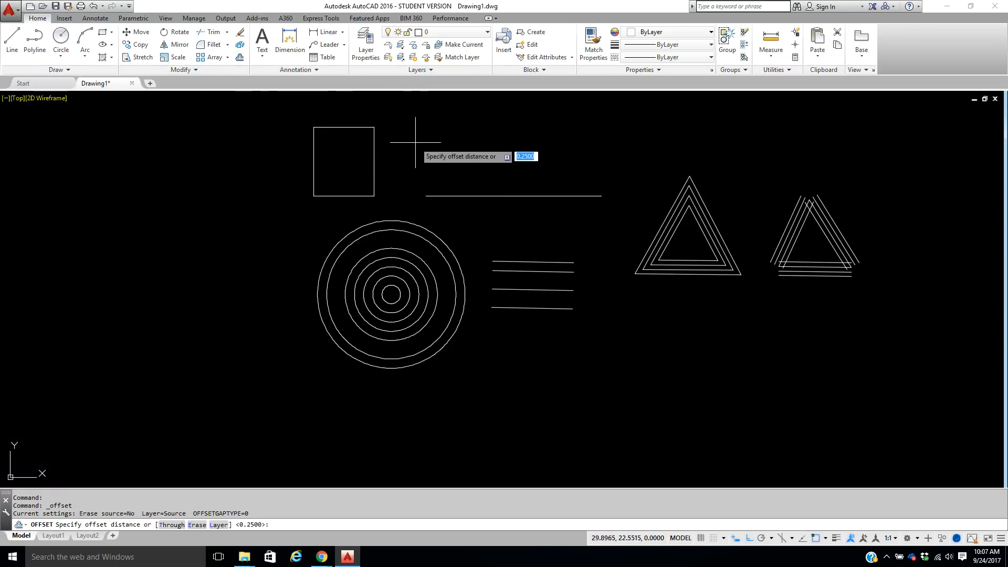
click(375, 197)
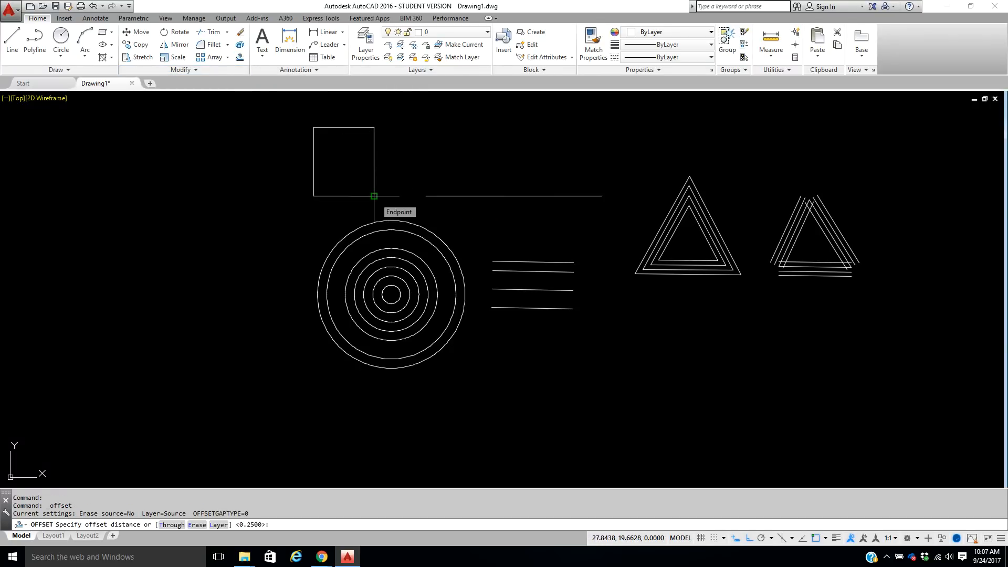
click(374, 127)
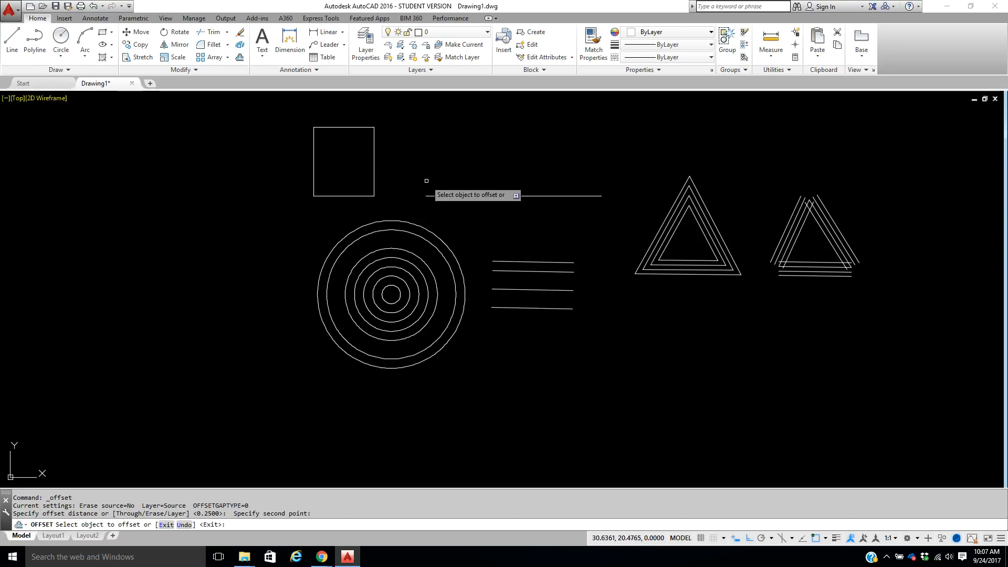
click(435, 195)
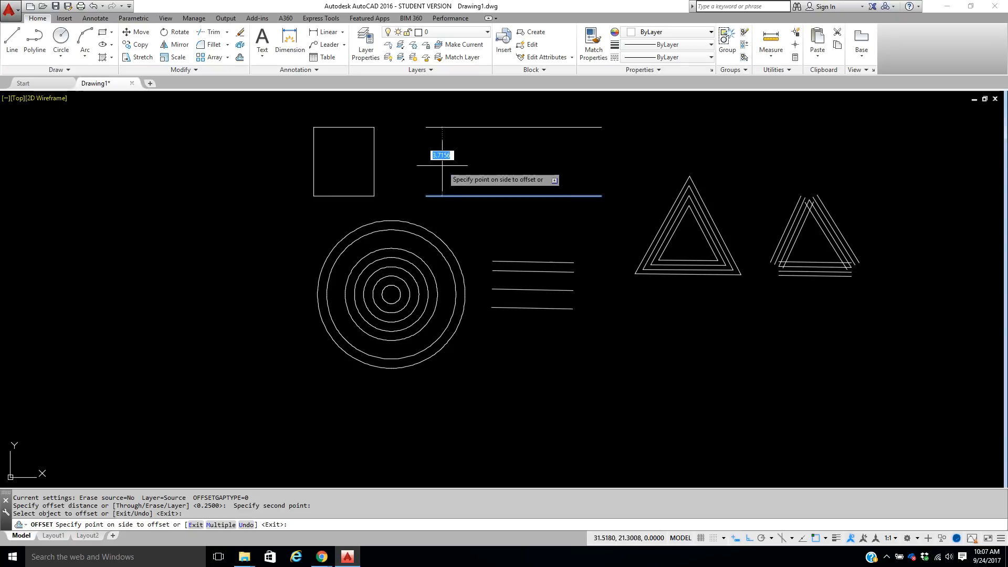
click(443, 149)
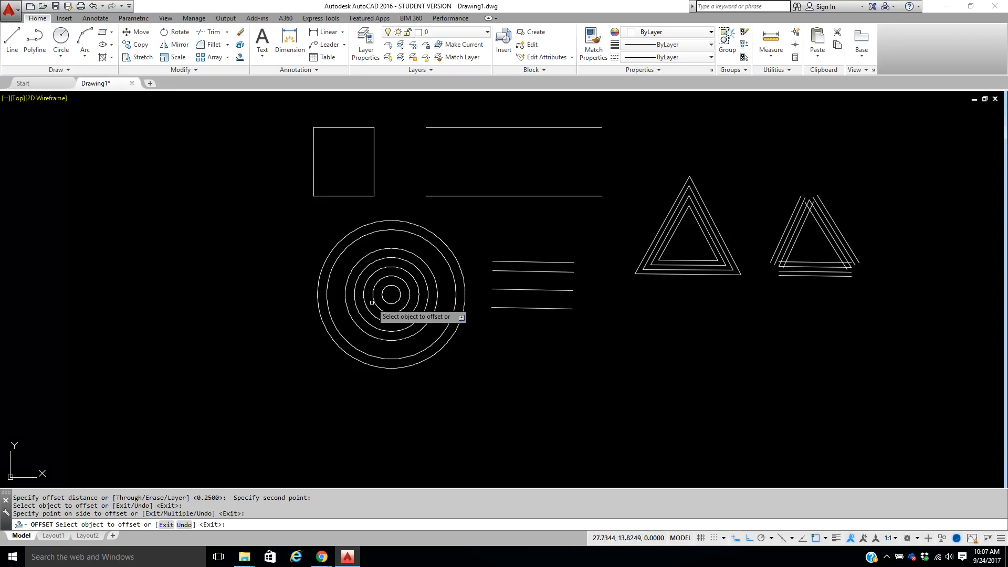
Step: Leave Offset and add a vertical linear dimension to the rectangle's right side
click(335, 36)
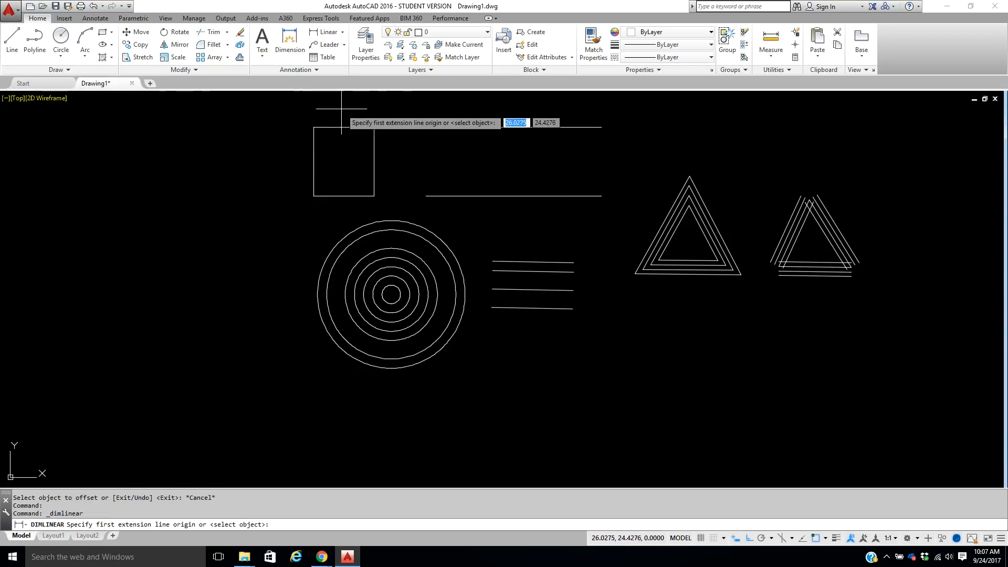
click(374, 196)
click(373, 128)
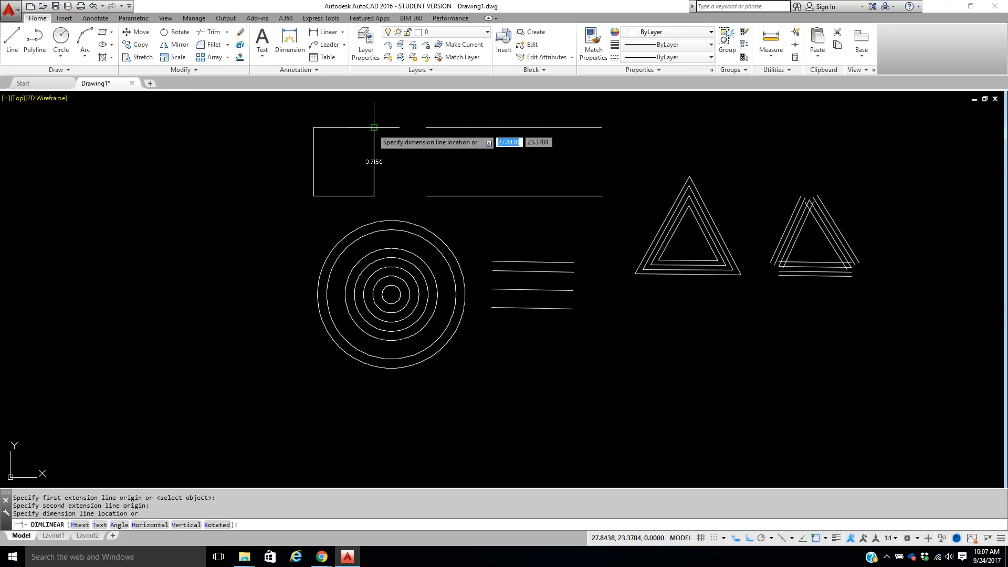
click(388, 146)
Step: Repeat the linear dimension between the left ends of the two horizontal lines beside the rectangle
right_click(421, 147)
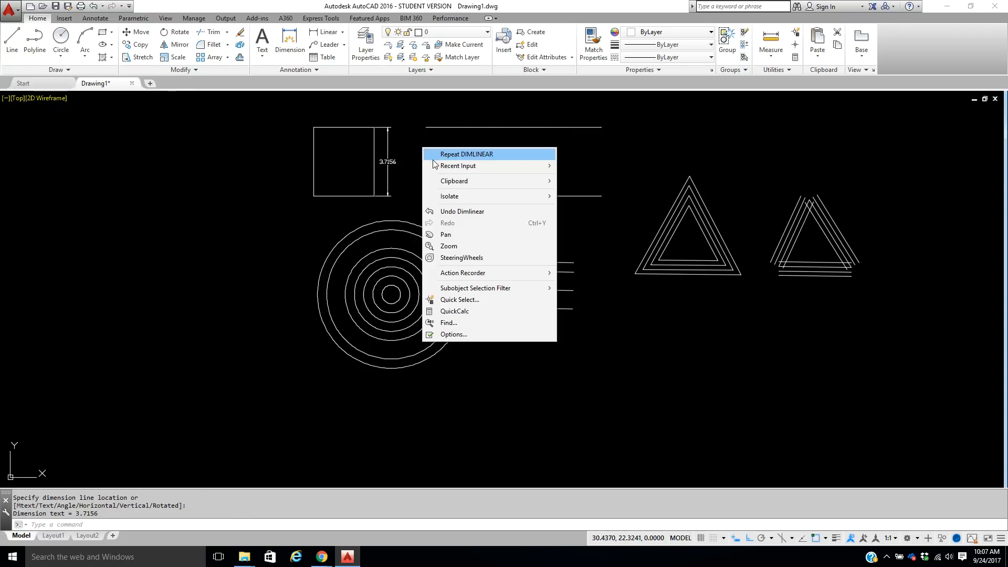
click(430, 153)
click(426, 196)
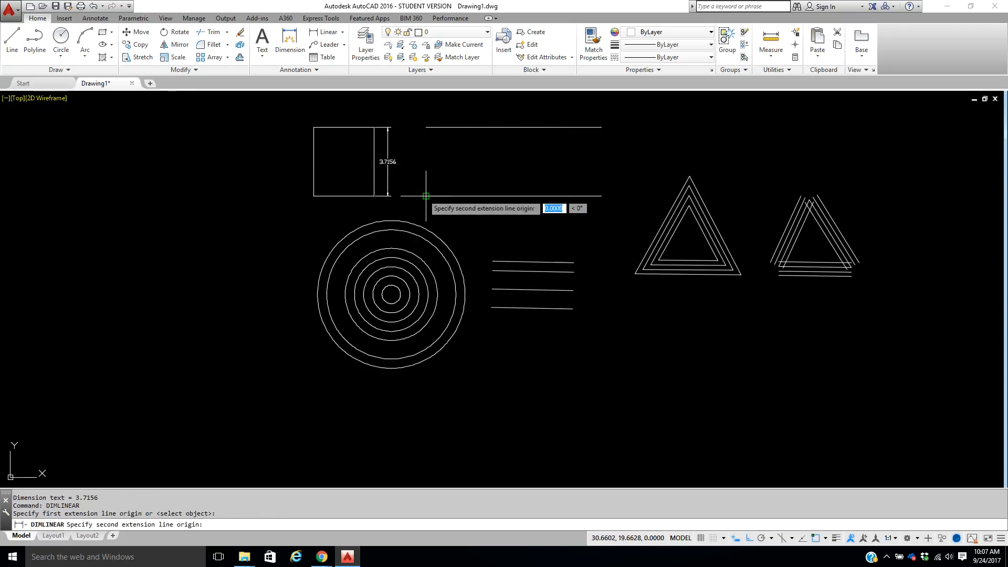
click(426, 127)
click(417, 152)
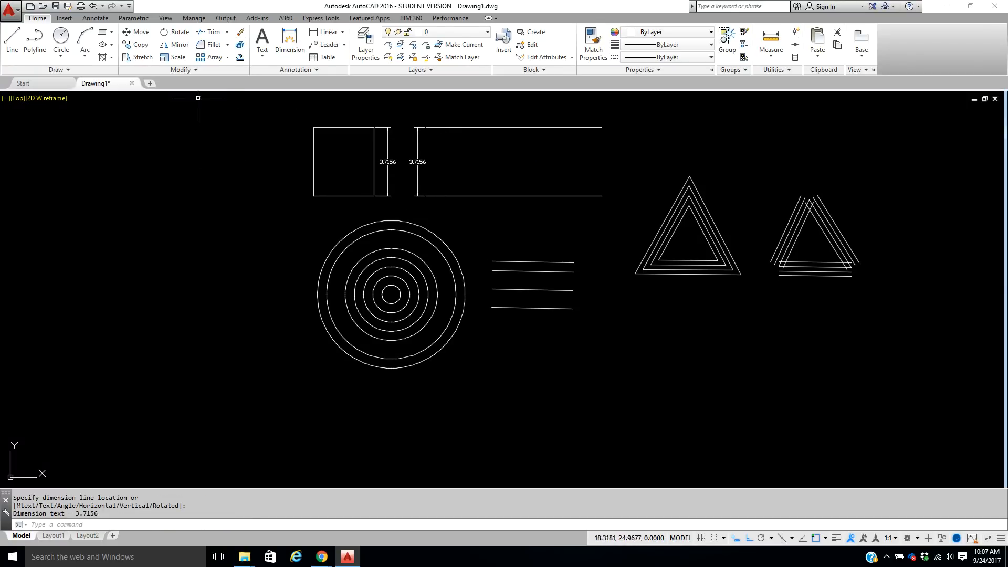
Step: Offset the outermost concentric circle outward by 3 and end the Offset command
click(240, 58)
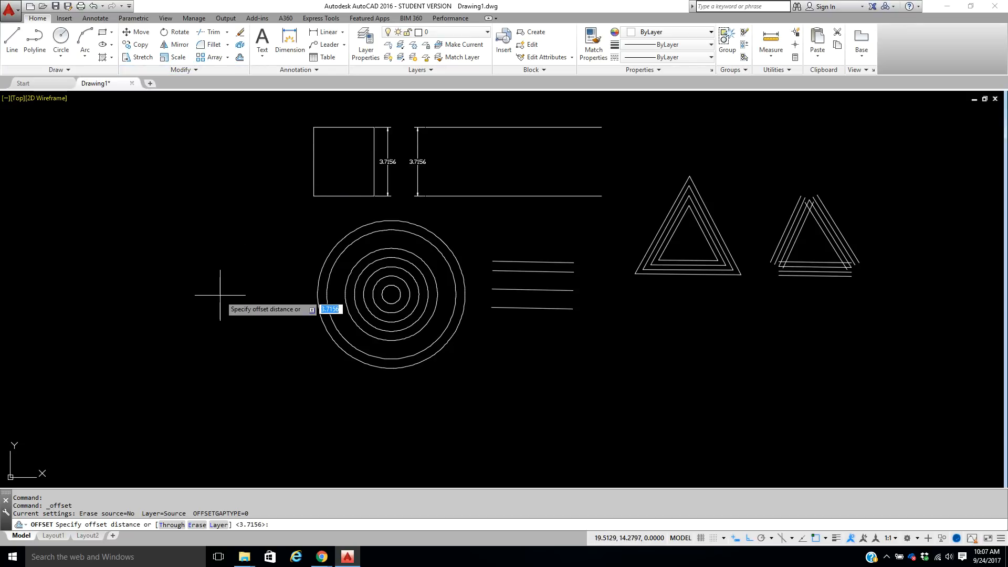
text(3)
key(Return)
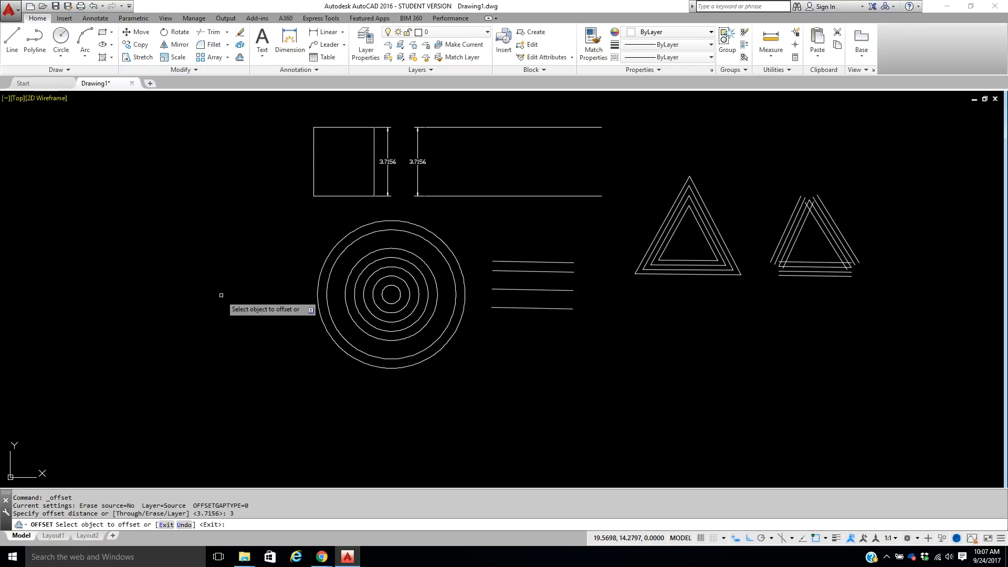
click(325, 260)
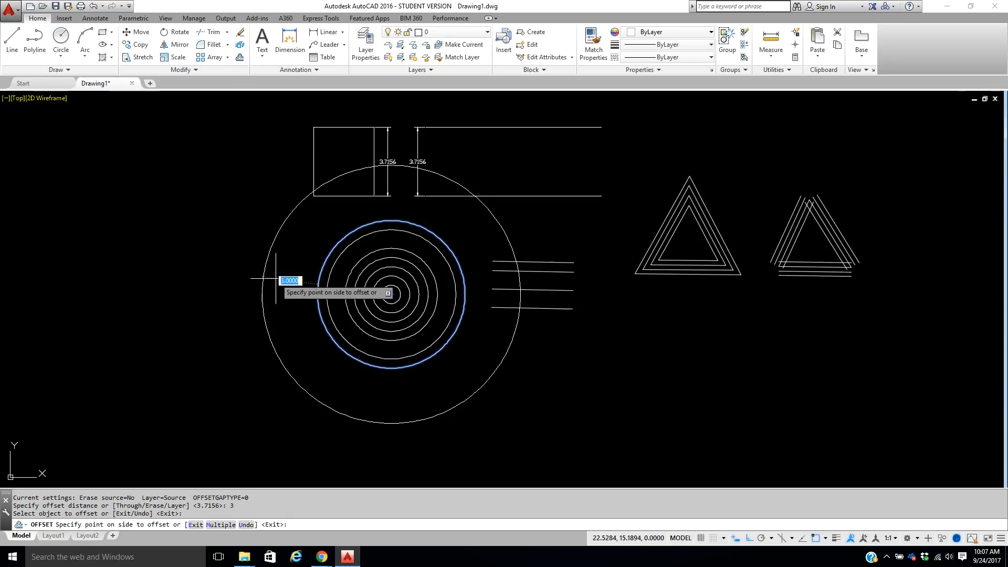
right_click(234, 246)
click(259, 254)
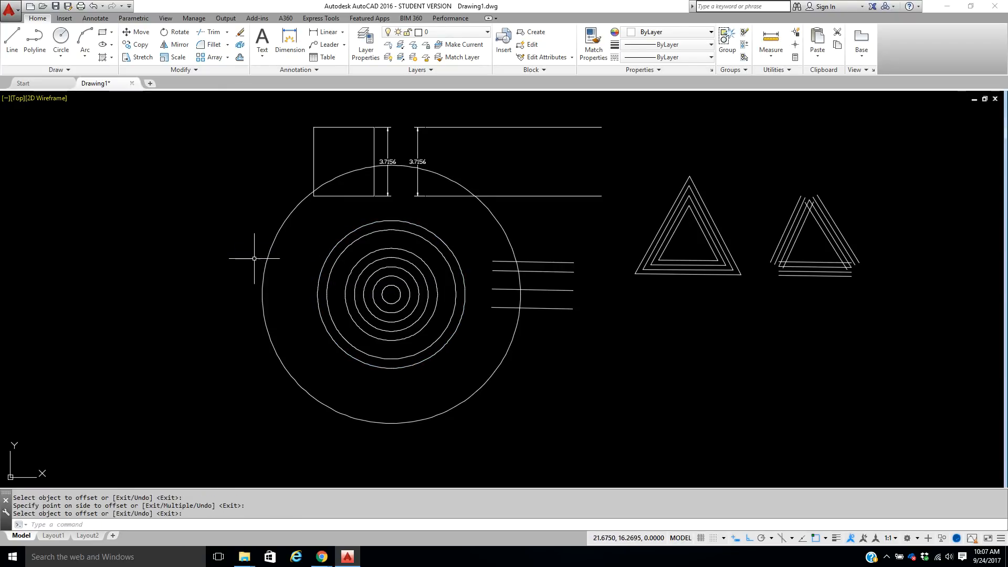
Step: Offset the largest circle outward, picking points on the left of the two outermost circles to define the distance, and leave Offset
right_click(241, 213)
click(246, 221)
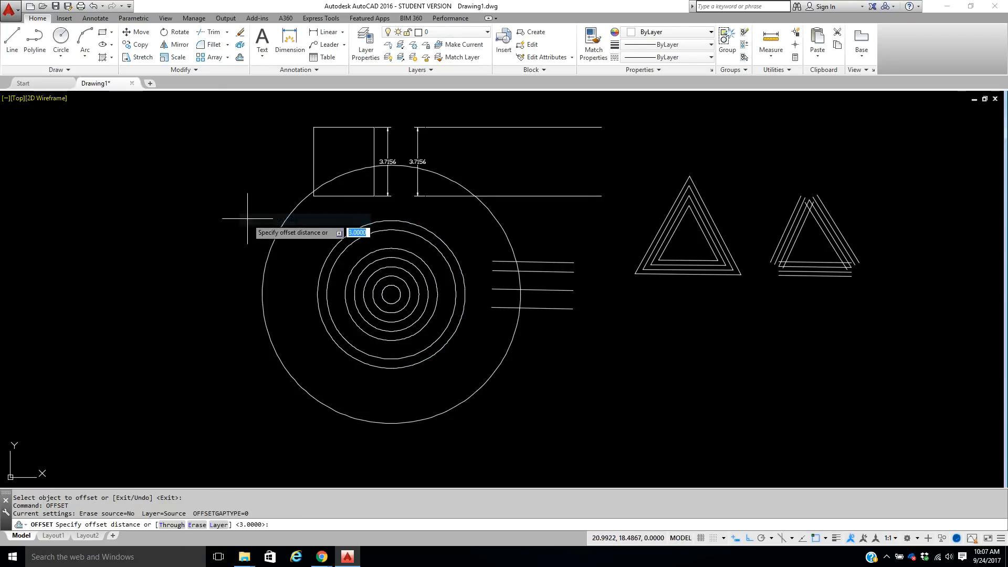
click(317, 294)
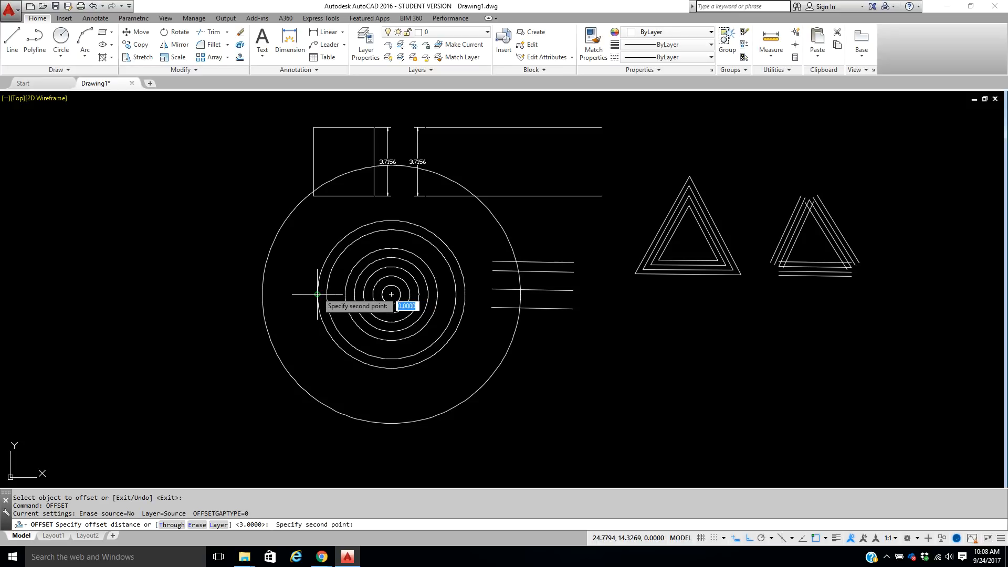
click(262, 287)
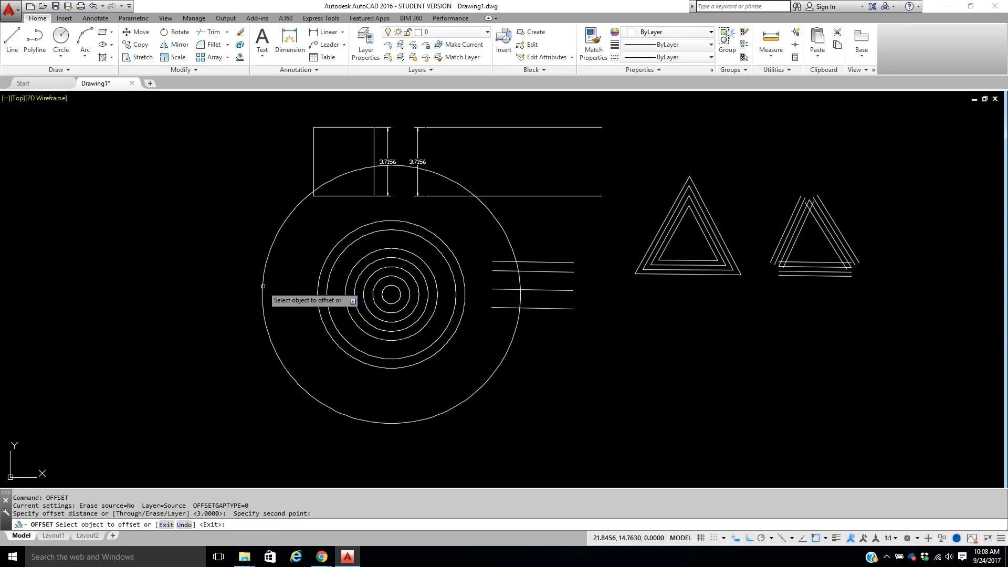
click(261, 284)
click(240, 283)
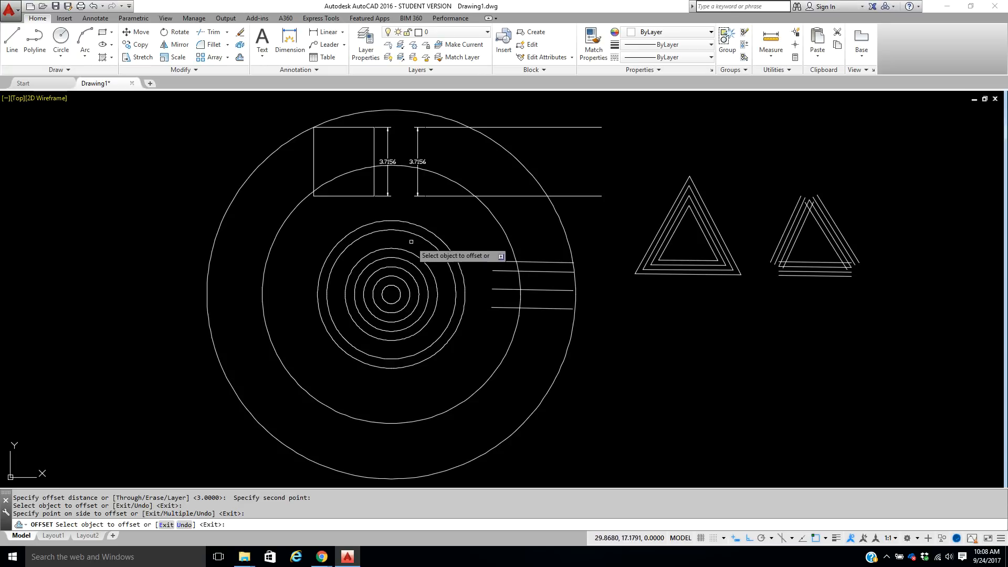
right_click(532, 236)
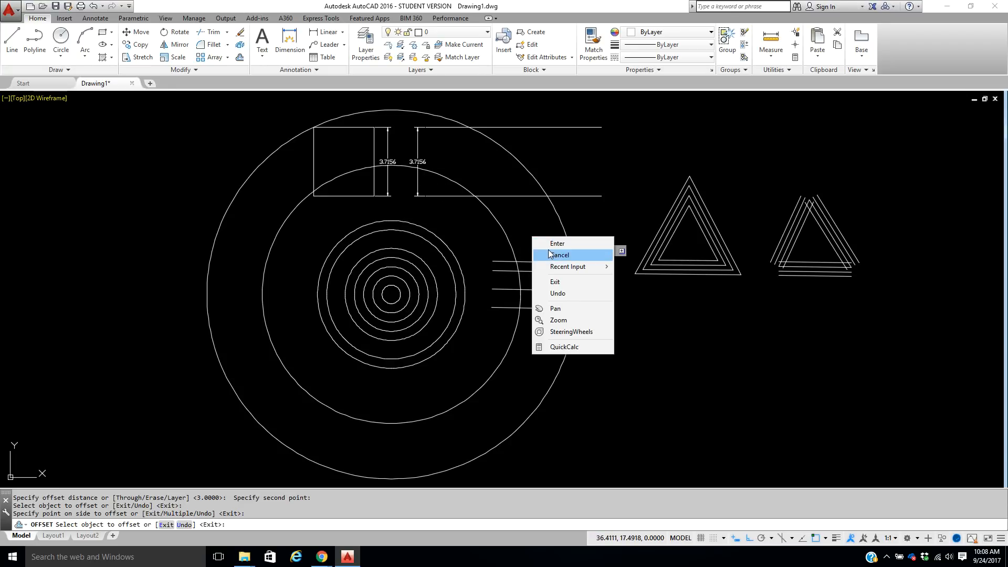
click(549, 255)
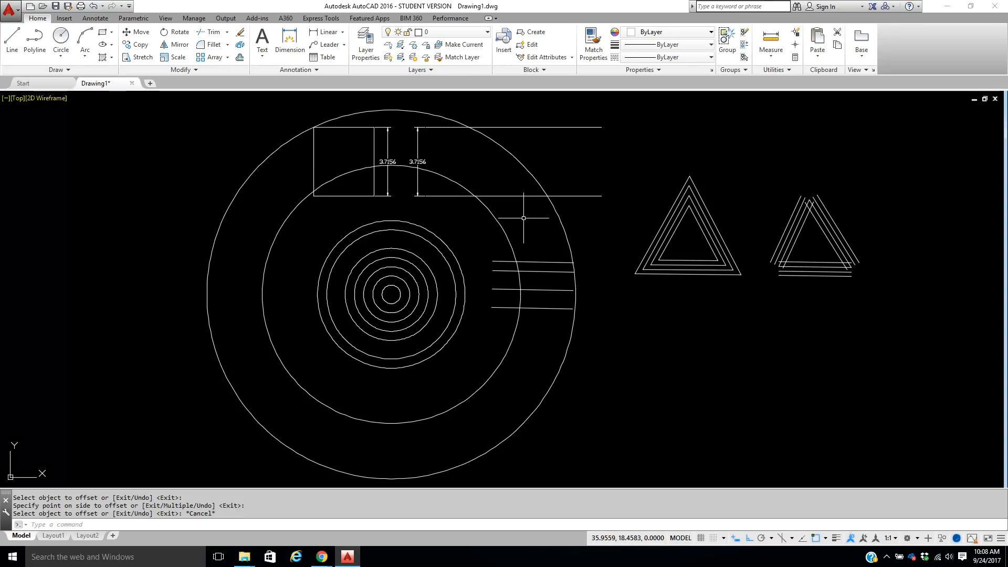